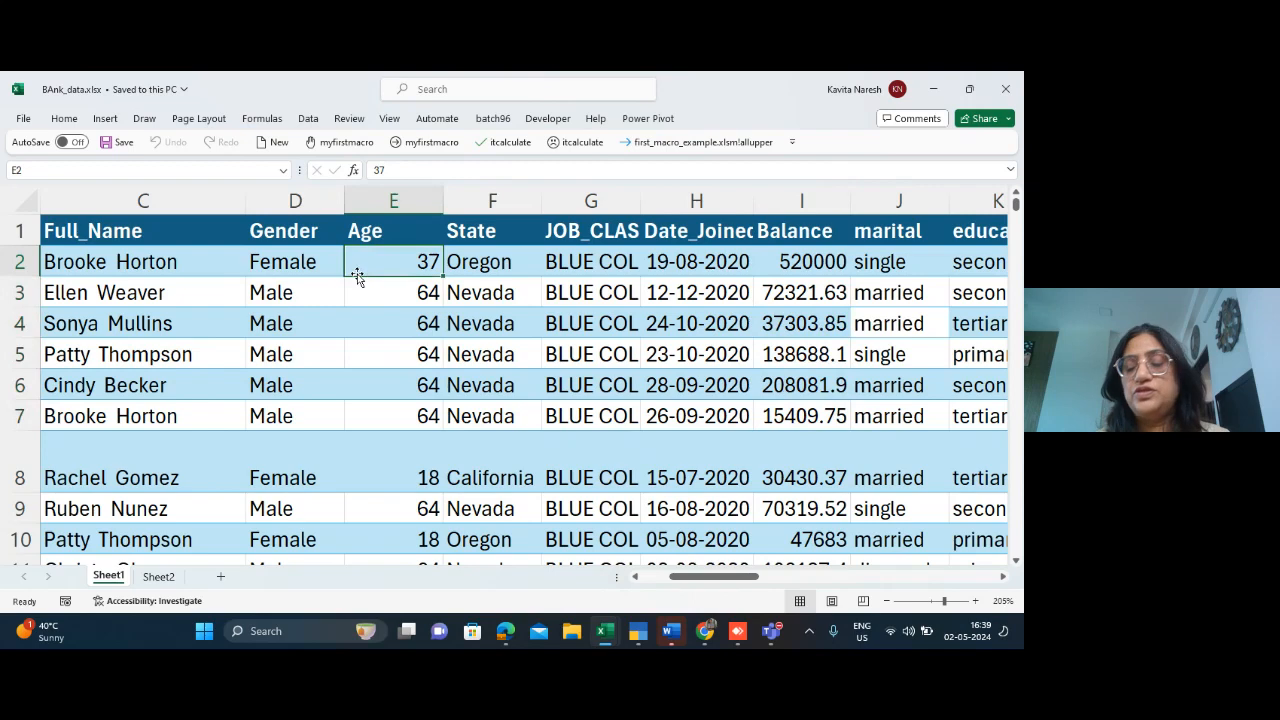
Step: Examine the customer data columns on Sheet1 and the interest formulas in row 2 of columns S, T and U
key("Right")
key("Right")
key("Right")
key("Right")
key("Right")
key("Right")
key("Right")
key("Right")
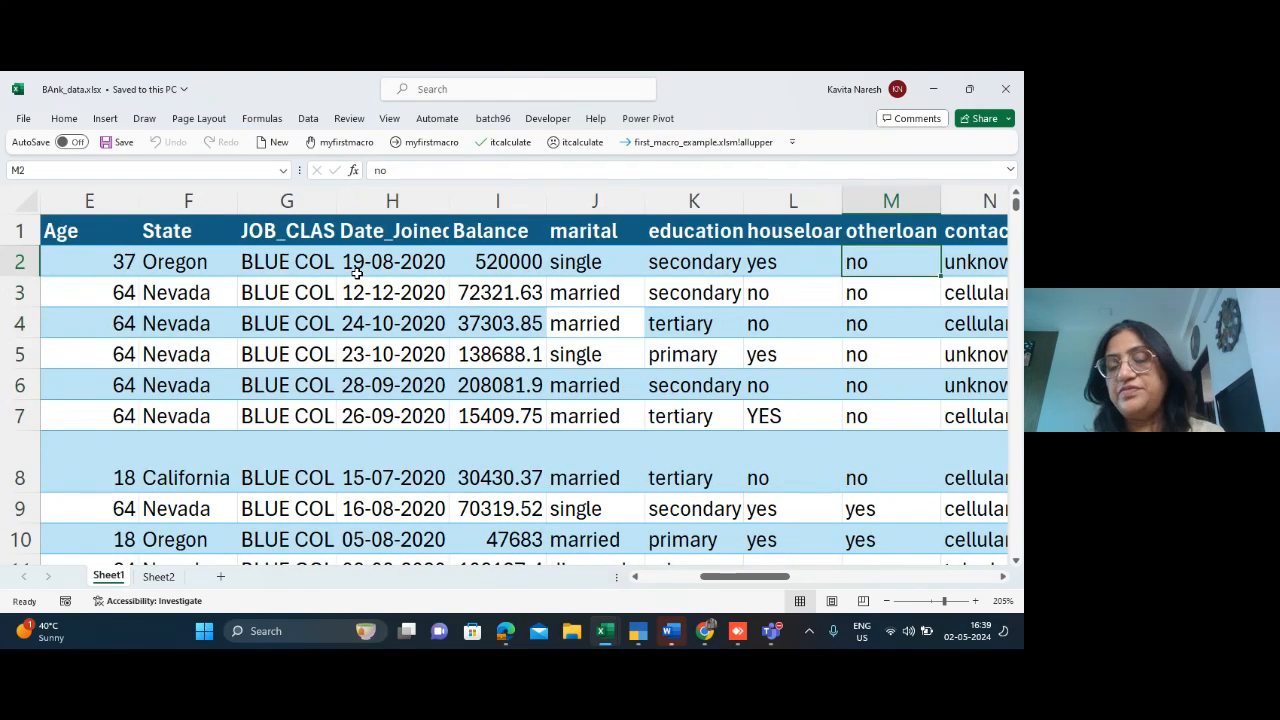
key("Right")
key("Right")
key("Right")
key("Right")
key("Right")
key("Right")
key("Right")
key("Right")
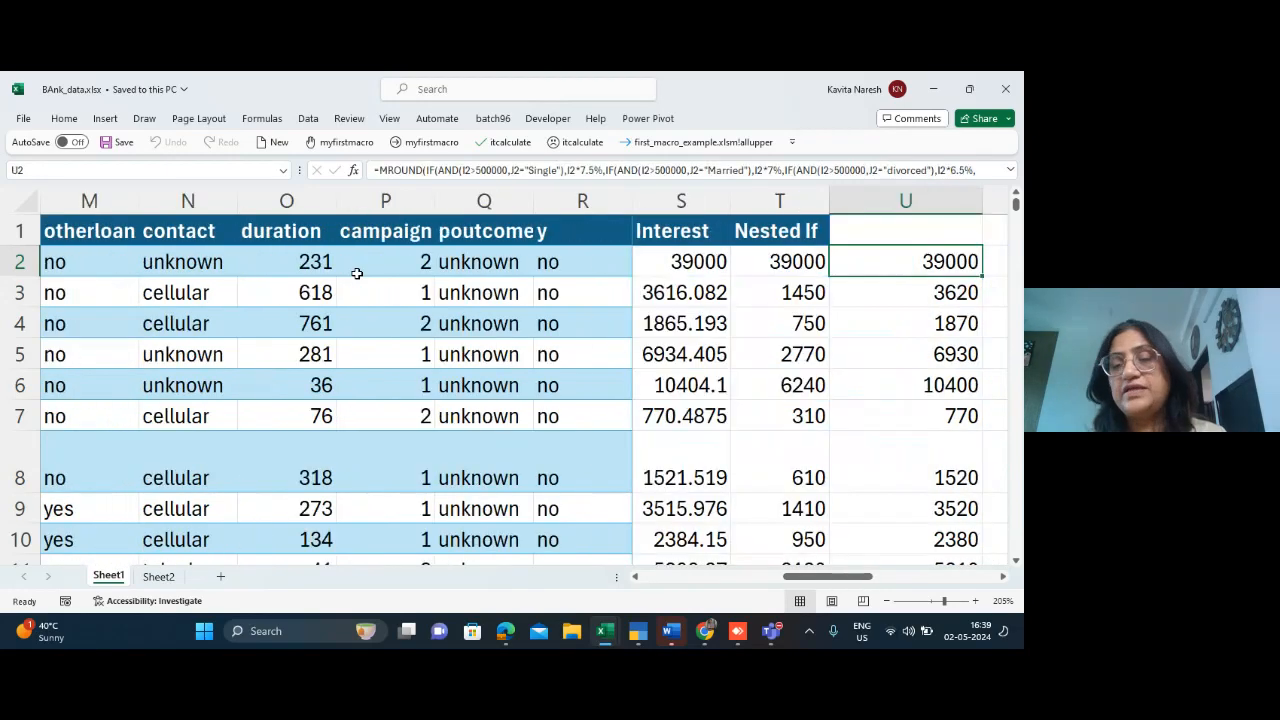
key("Left")
key("Left")
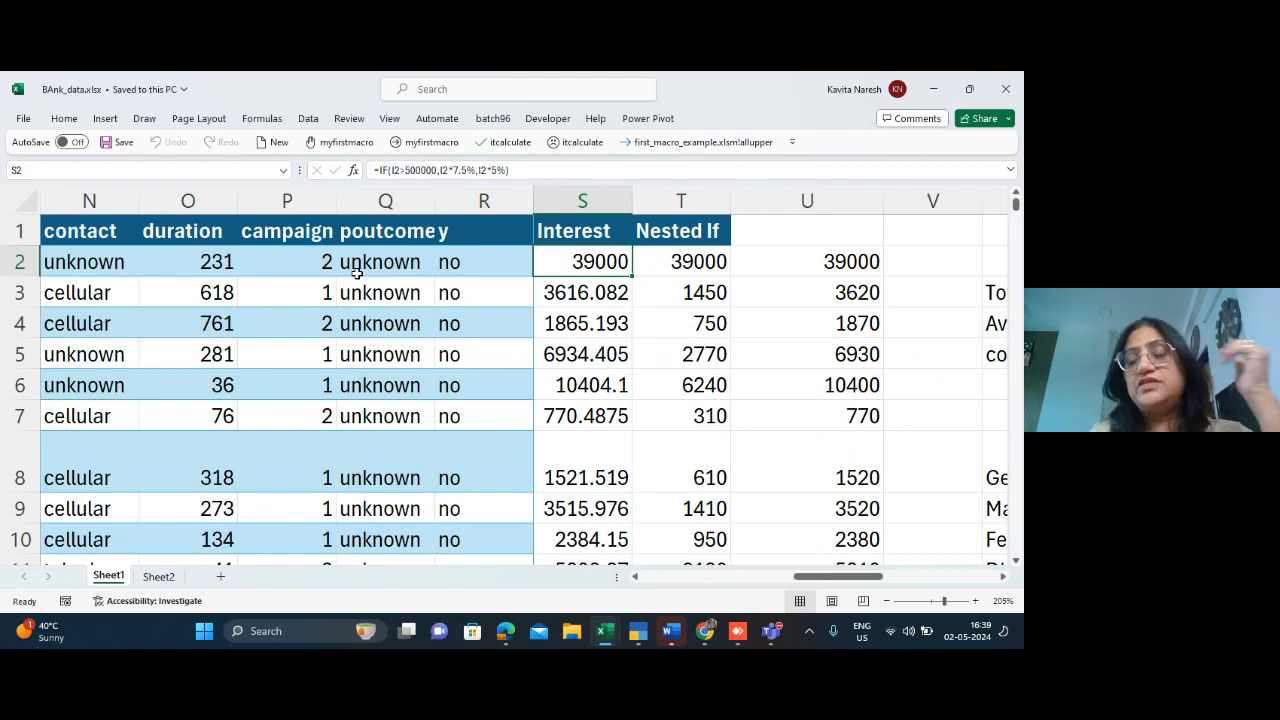
key("Right")
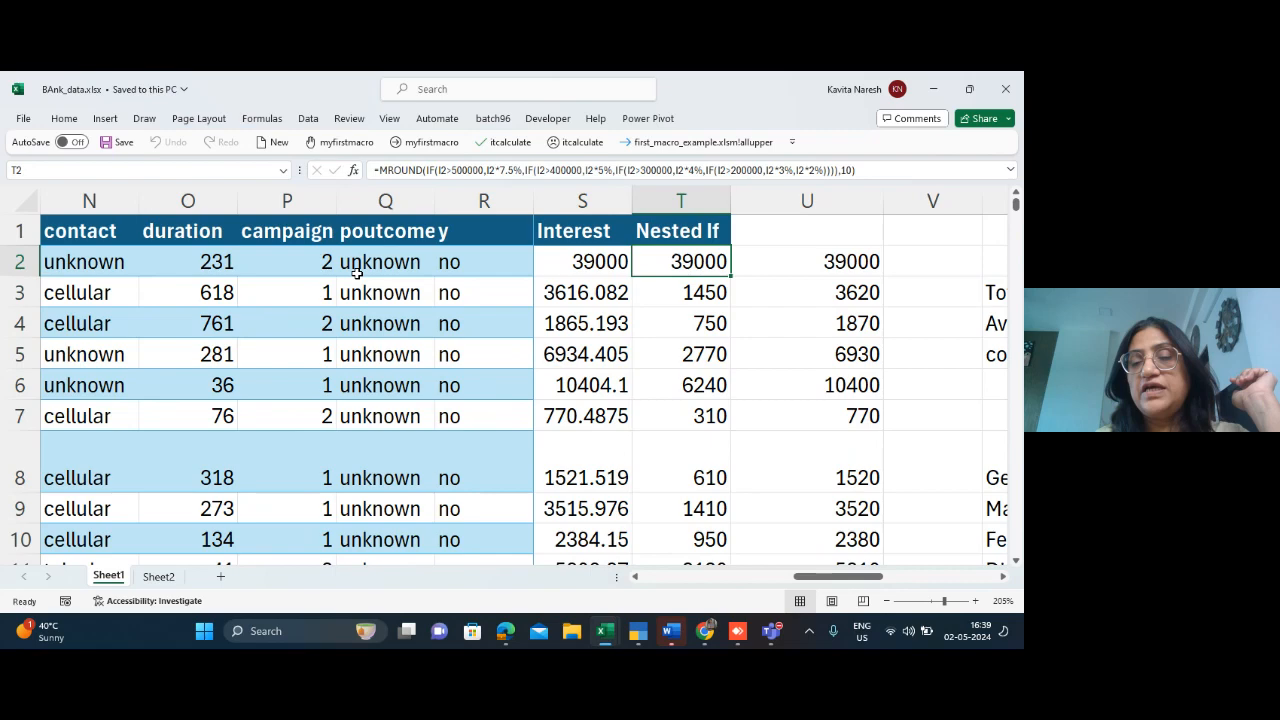
Step: Examine the balance summary, the Condition Based Function table and the interest-rate criteria in columns W to AC of Sheet1
key("Right")
key("Right")
key("Right")
key("Right")
key("Right")
key("Right")
key("Right")
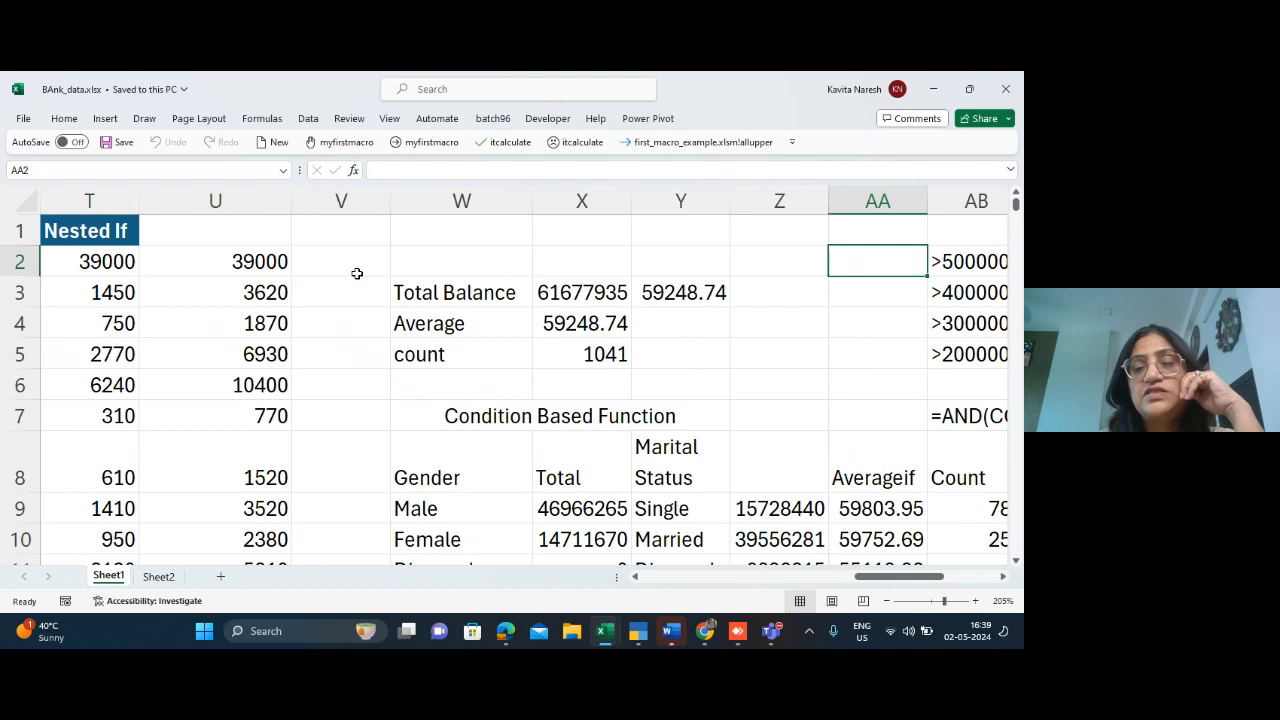
scroll(357, 273, "right", 3)
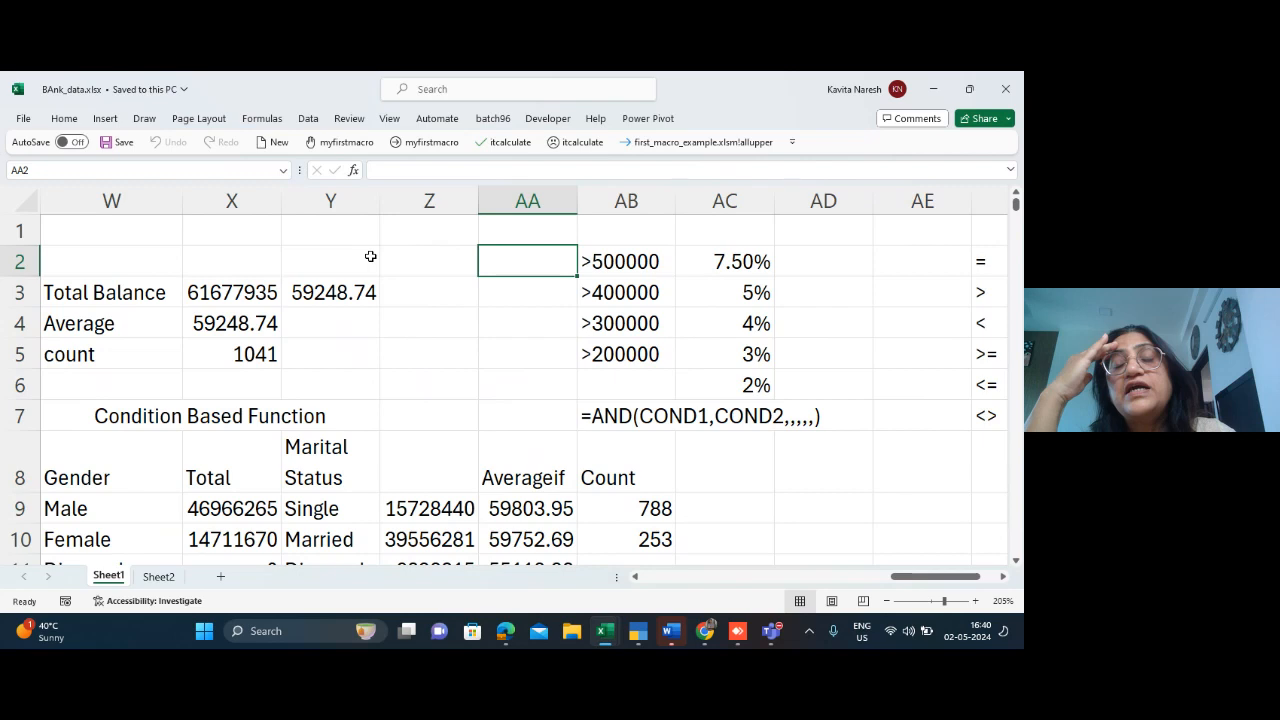
key("Left")
key("Left")
key("Left")
key("Left")
key("Left")
key("Left")
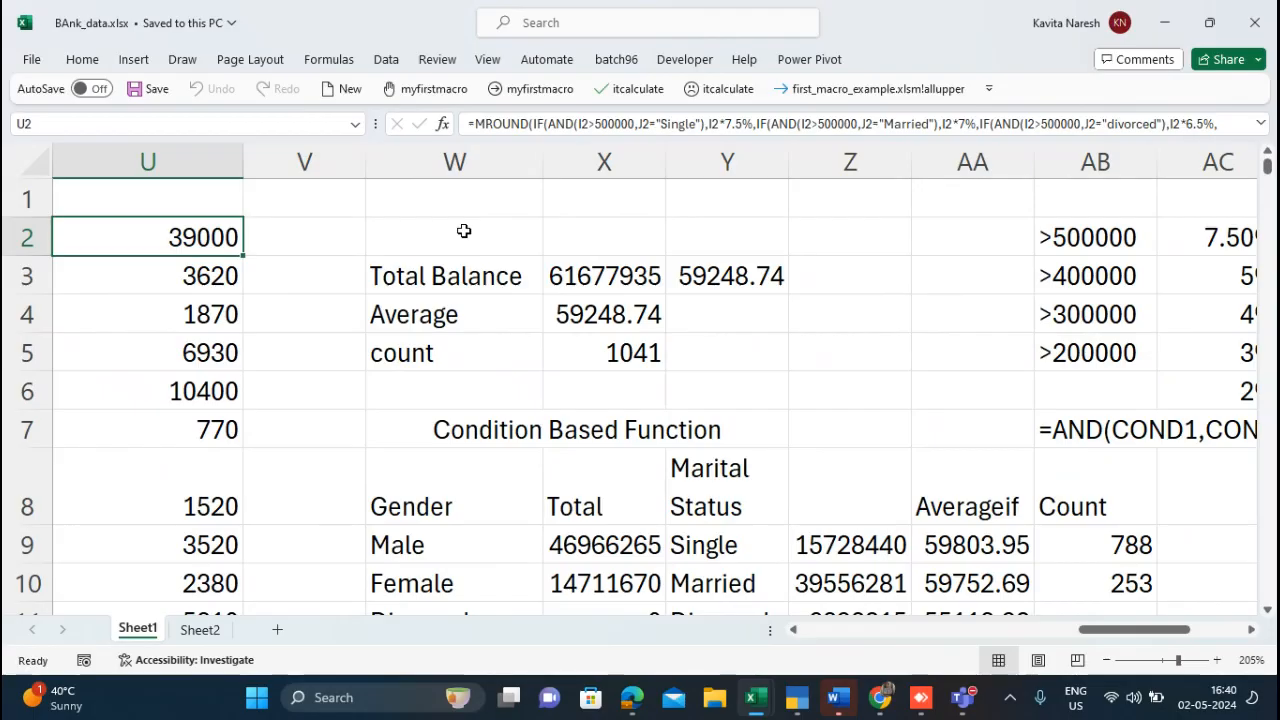
Step: Open Sheet2 and enter the label "Total" in cell H11 under the Age column
key("ctrl+Page_Down")
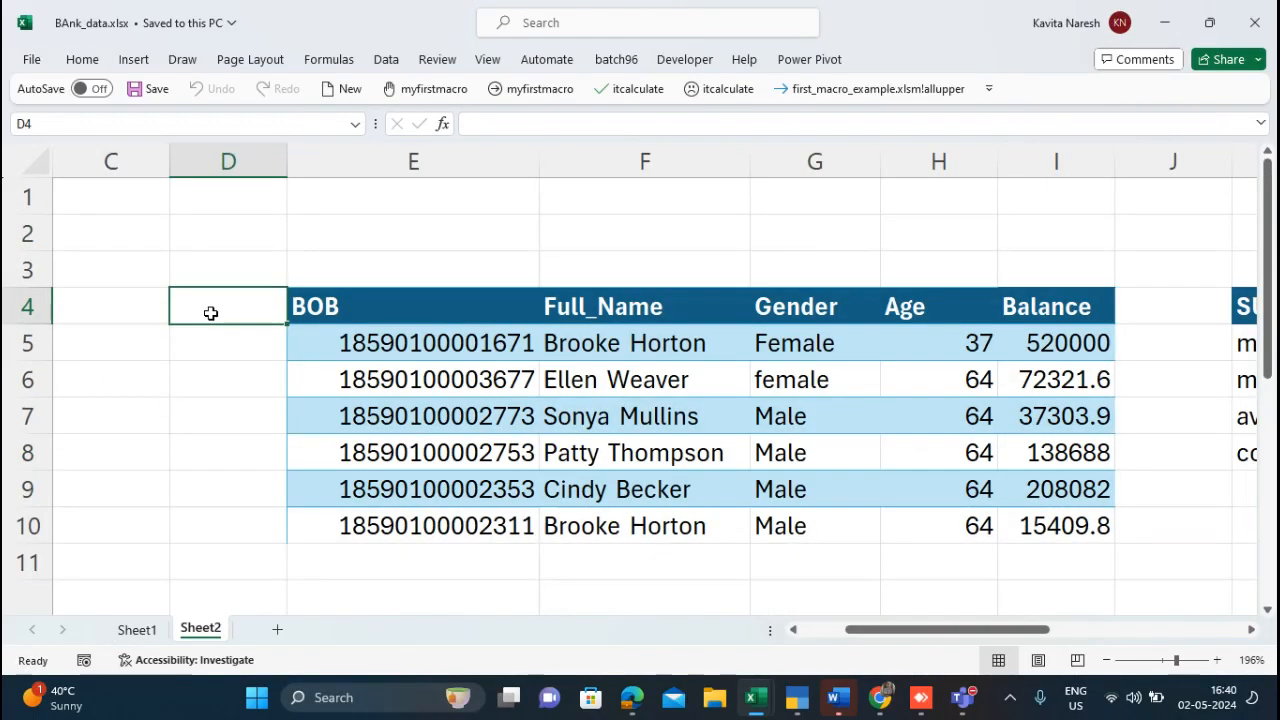
left_click(1057, 342)
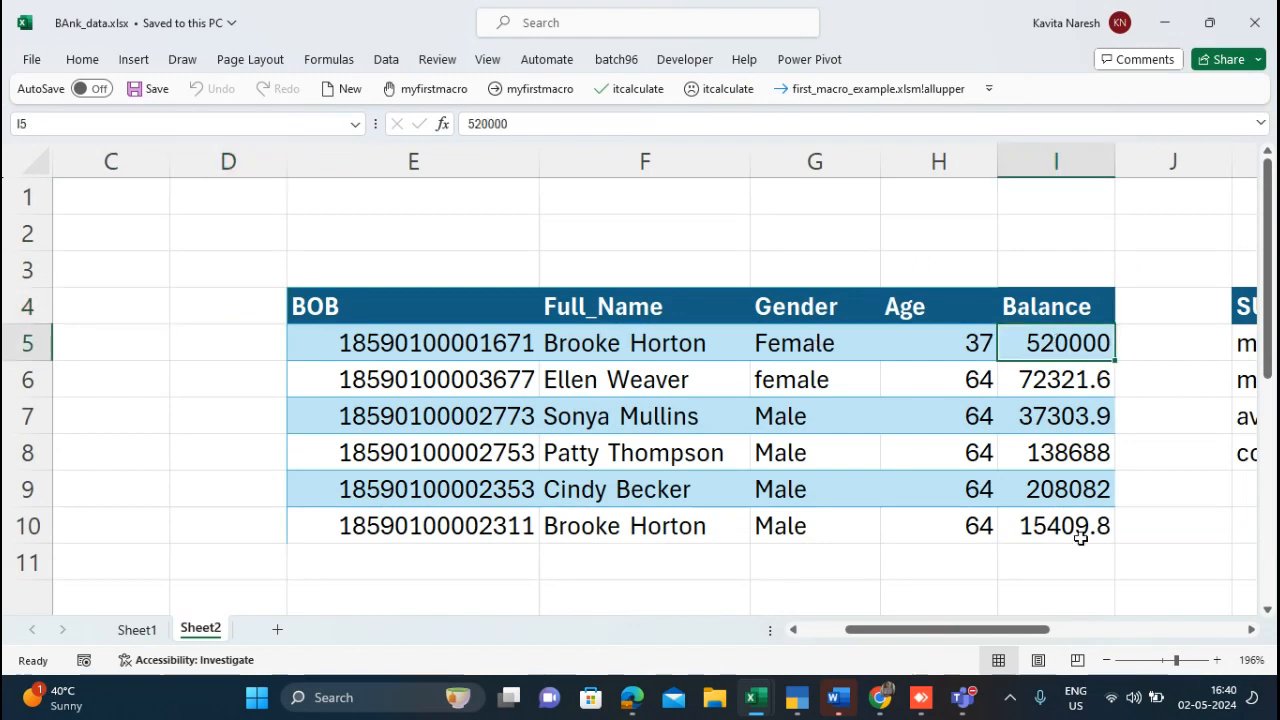
left_click(934, 568)
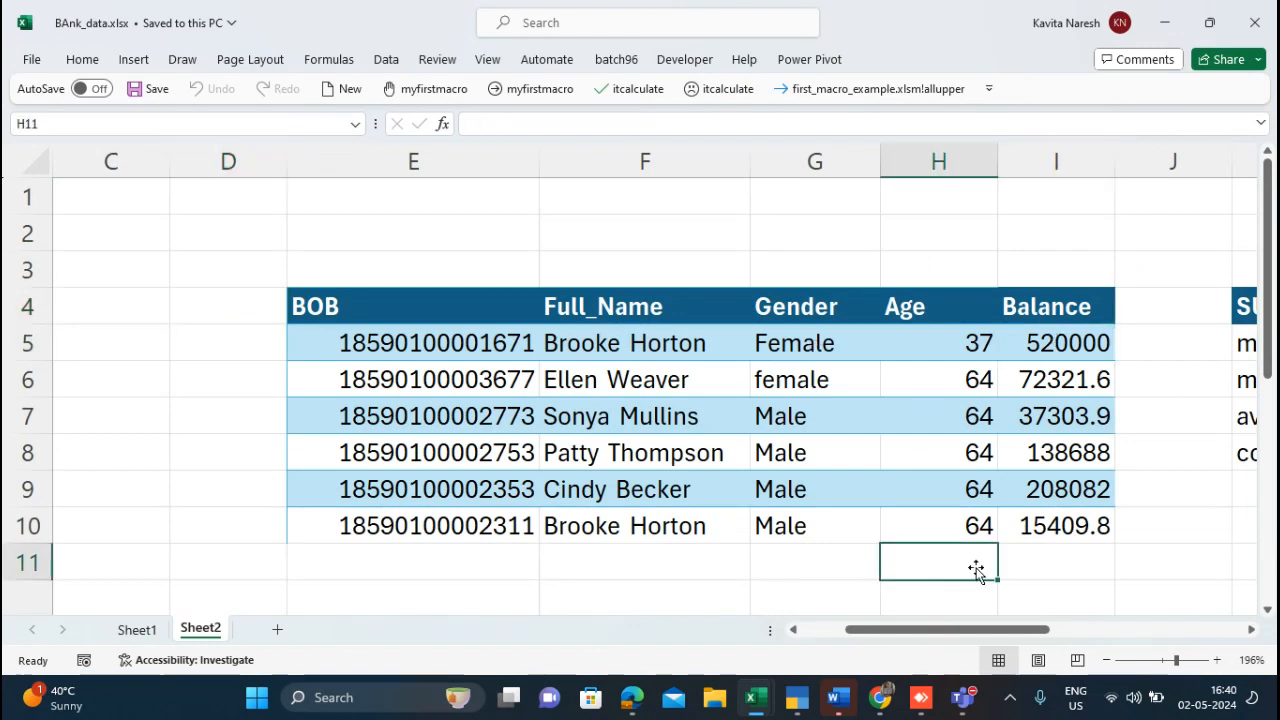
type("Total")
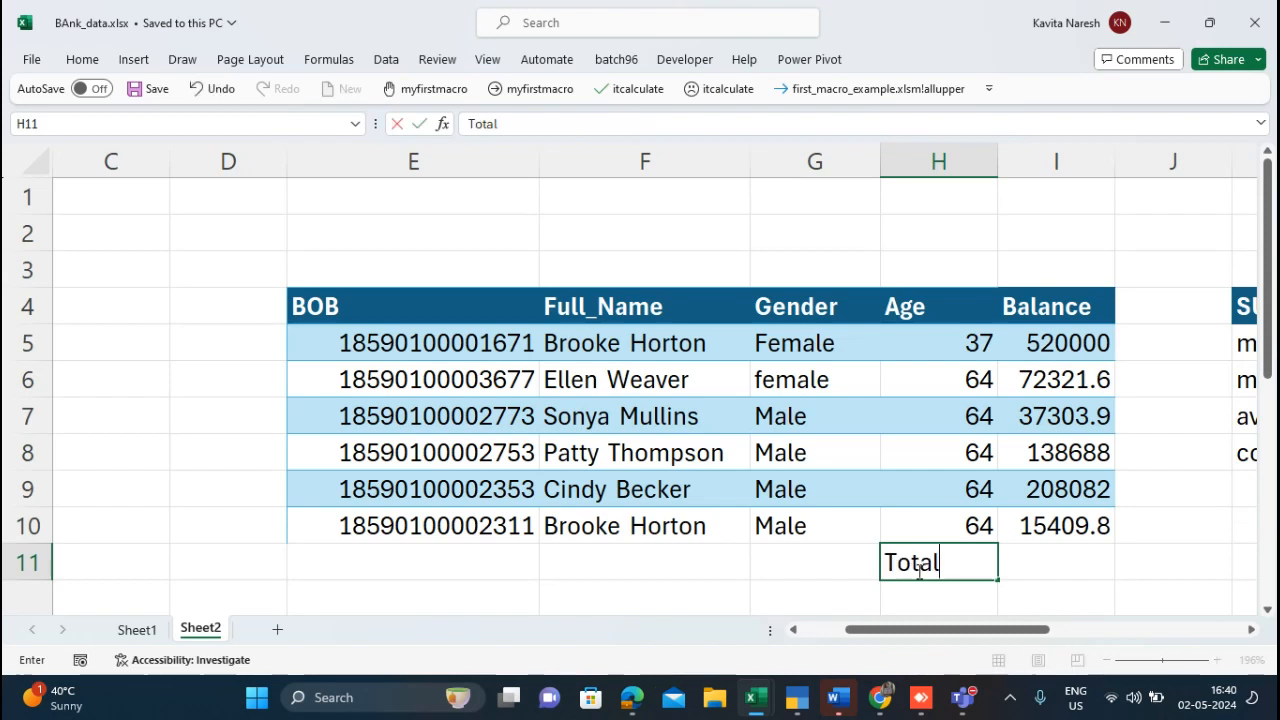
key("Tab")
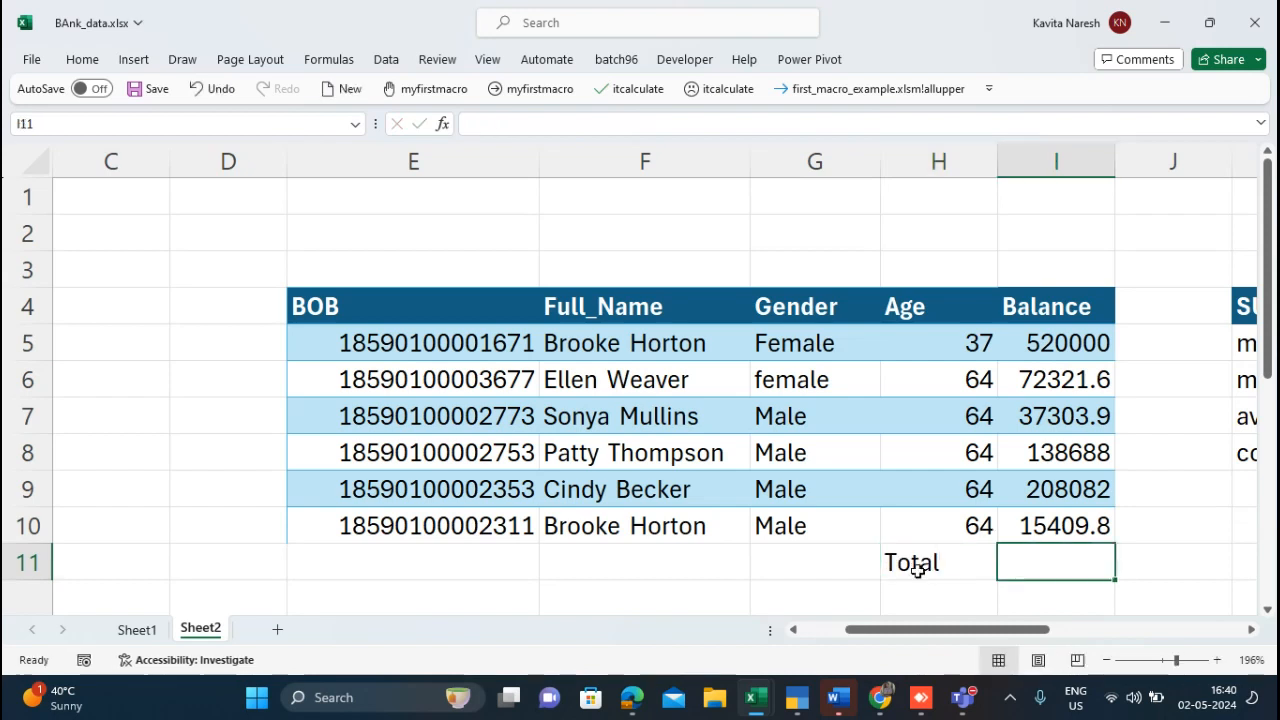
Step: Enter a SUM formula in I11 that adds the Balance values in I5:I10
type("=sum(")
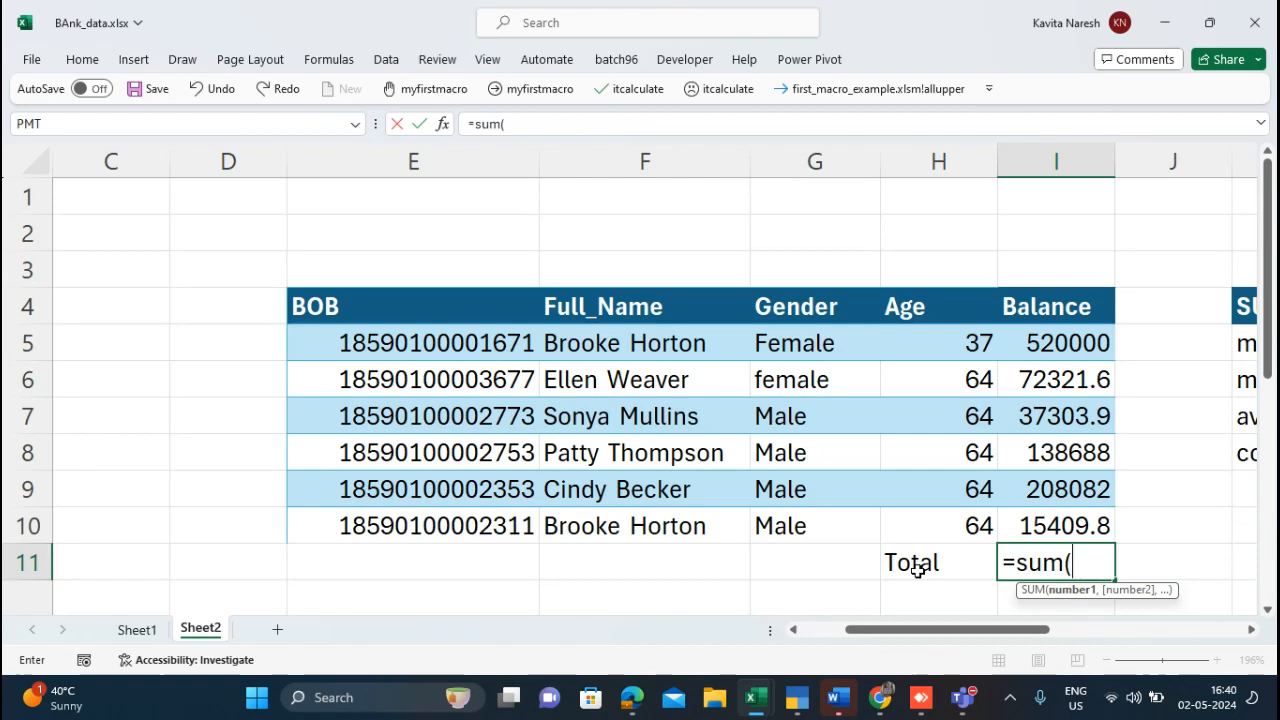
key("Up")
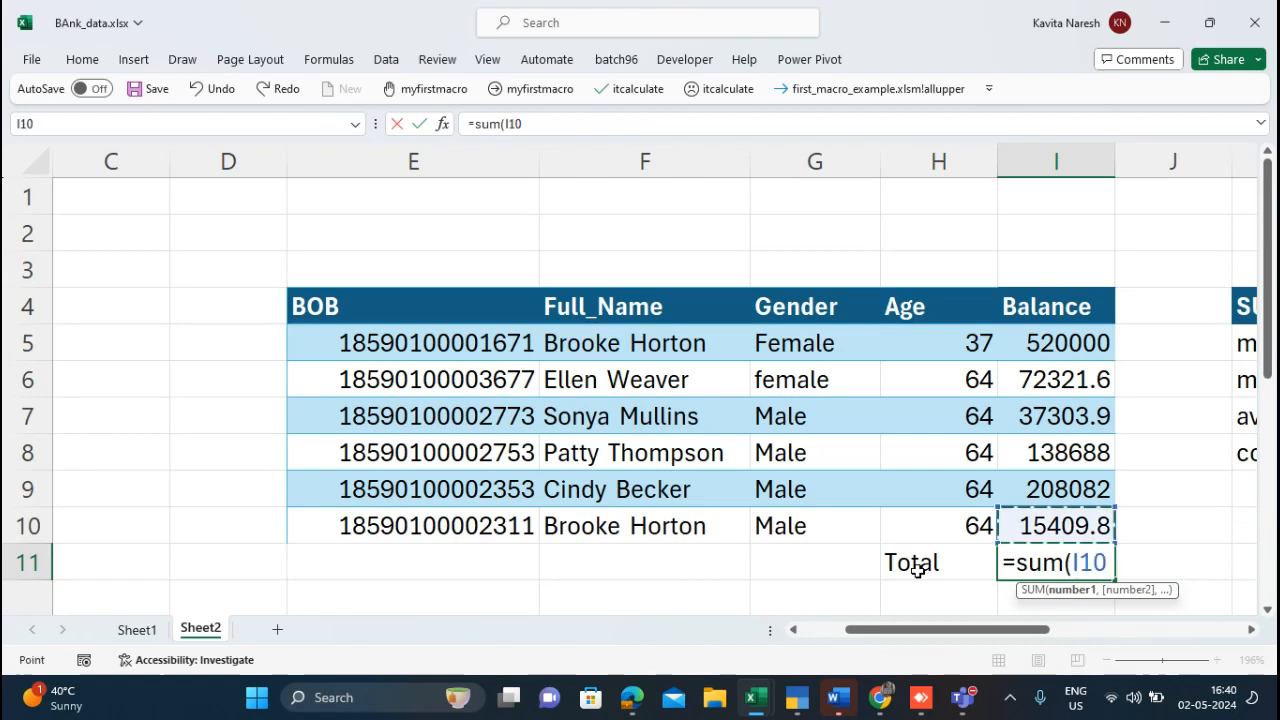
key("shift+Up")
key("shift+Up")
key("shift+Up")
key("shift+Up")
key("shift+Up")
key("shift+Up")
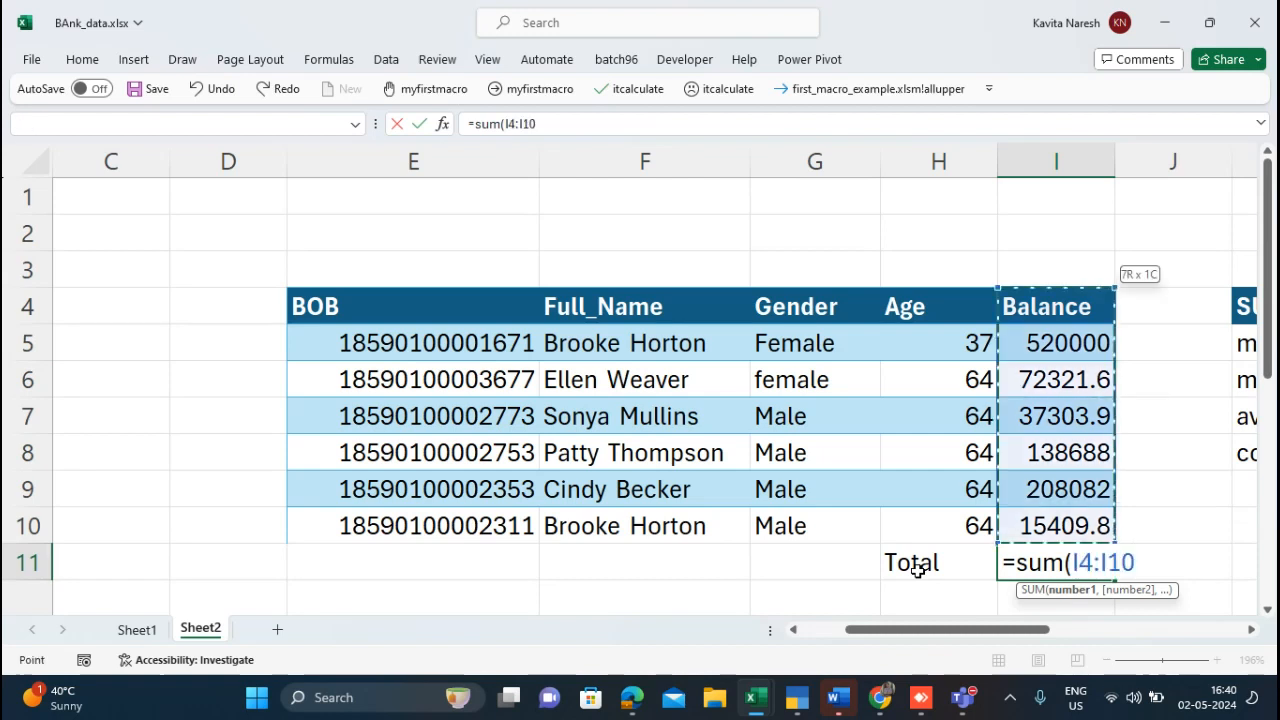
key("shift+Down")
key("Return")
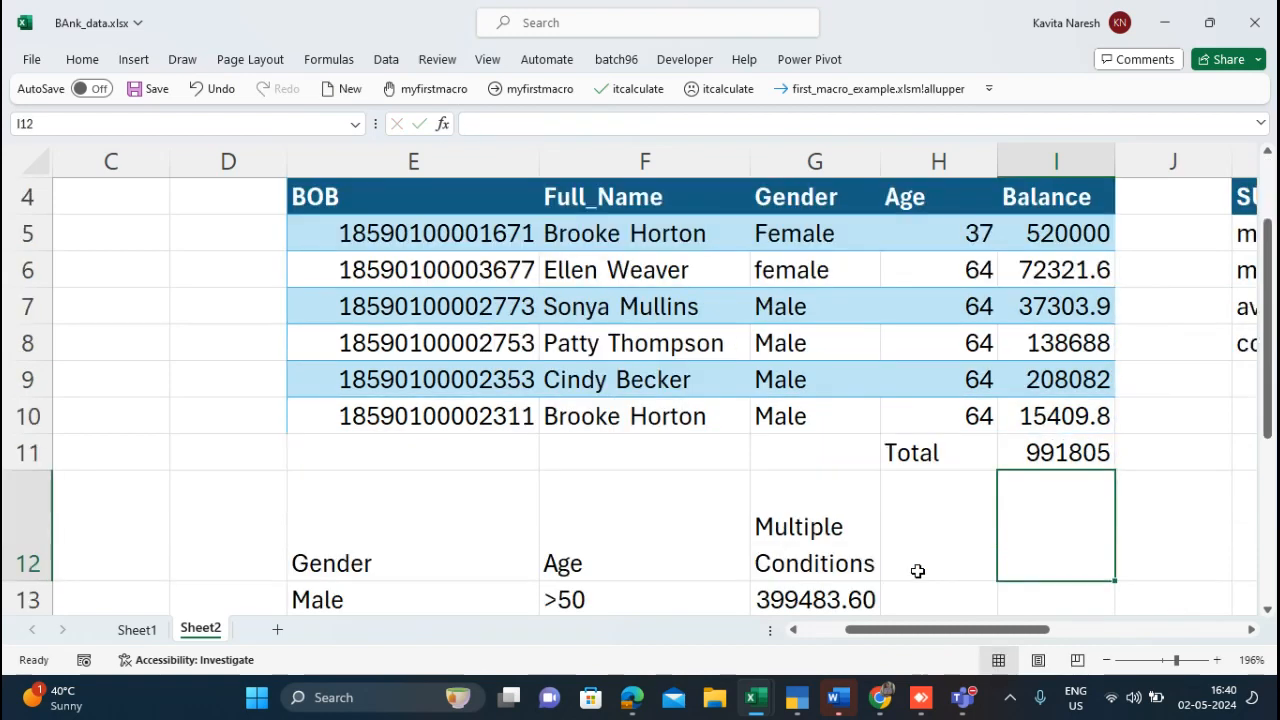
Step: Insert four blank rows above row 12, below the Total row
left_click(917, 570)
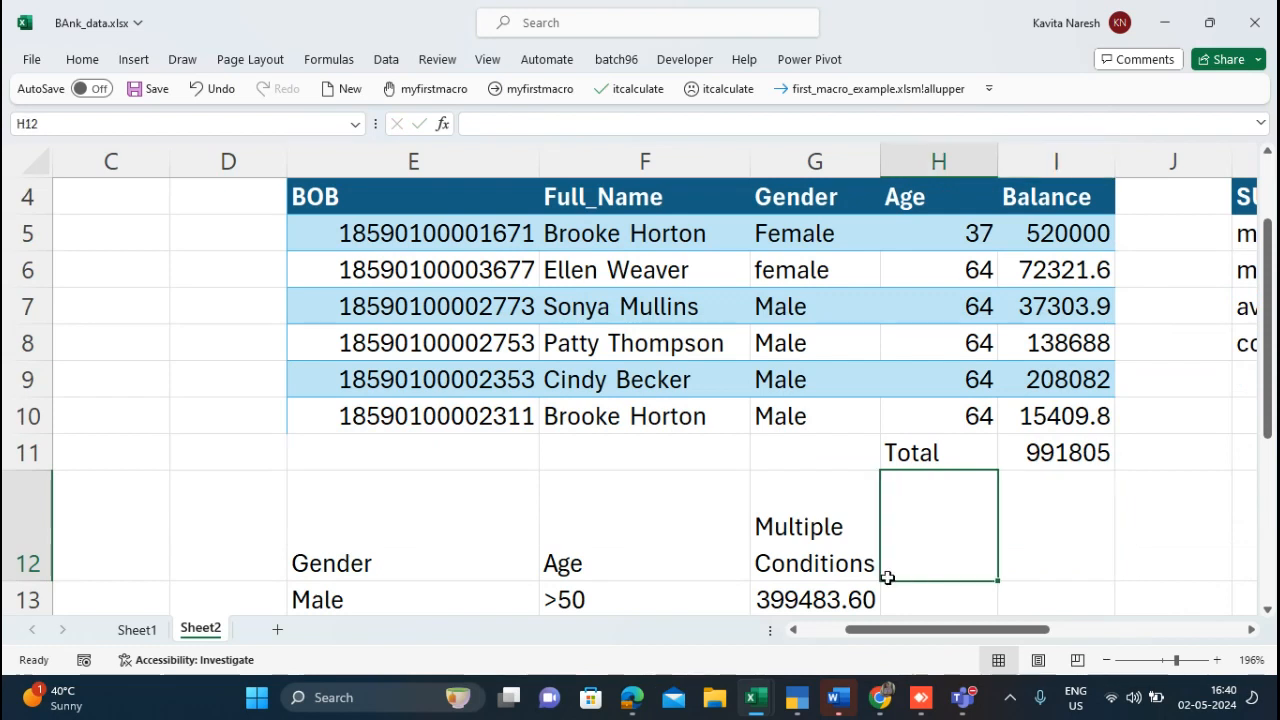
left_click(36, 508)
key("ctrl+shift+plus")
key("ctrl+shift+plus")
key("ctrl+shift+plus")
key("ctrl+shift+plus")
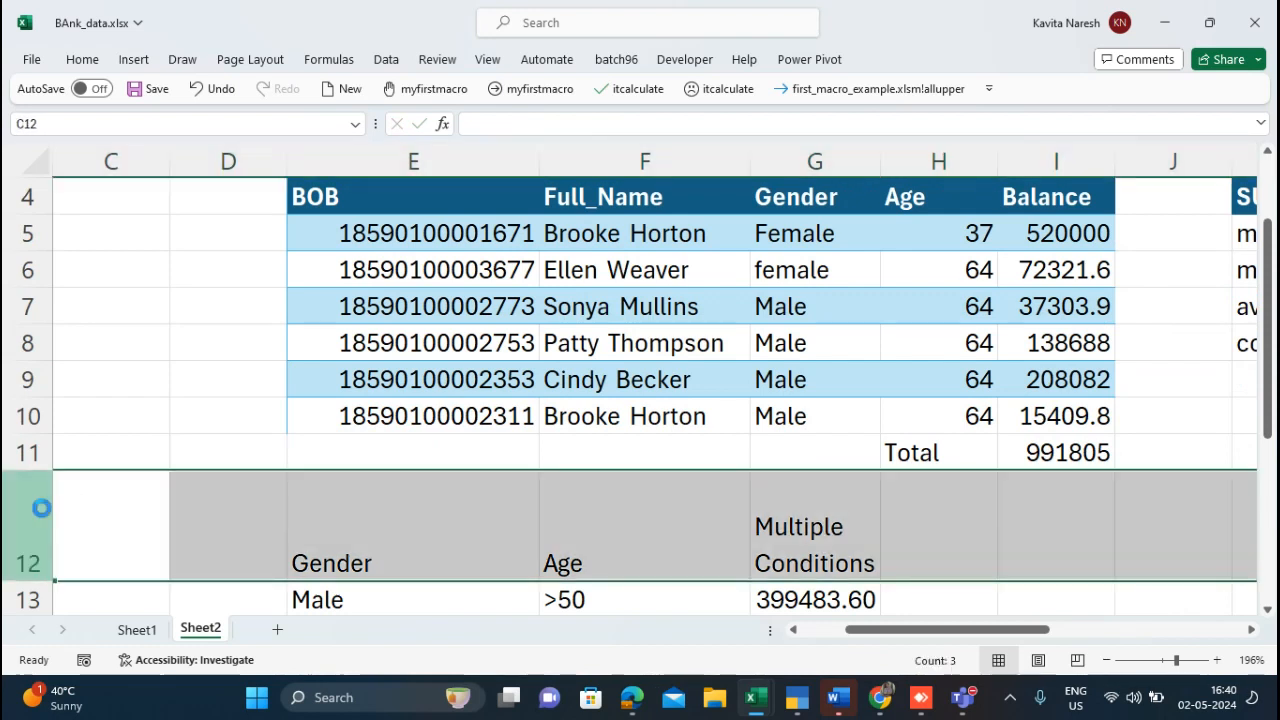
Step: Enter the two-line label ">100000 total" in cell H12
left_click(913, 491)
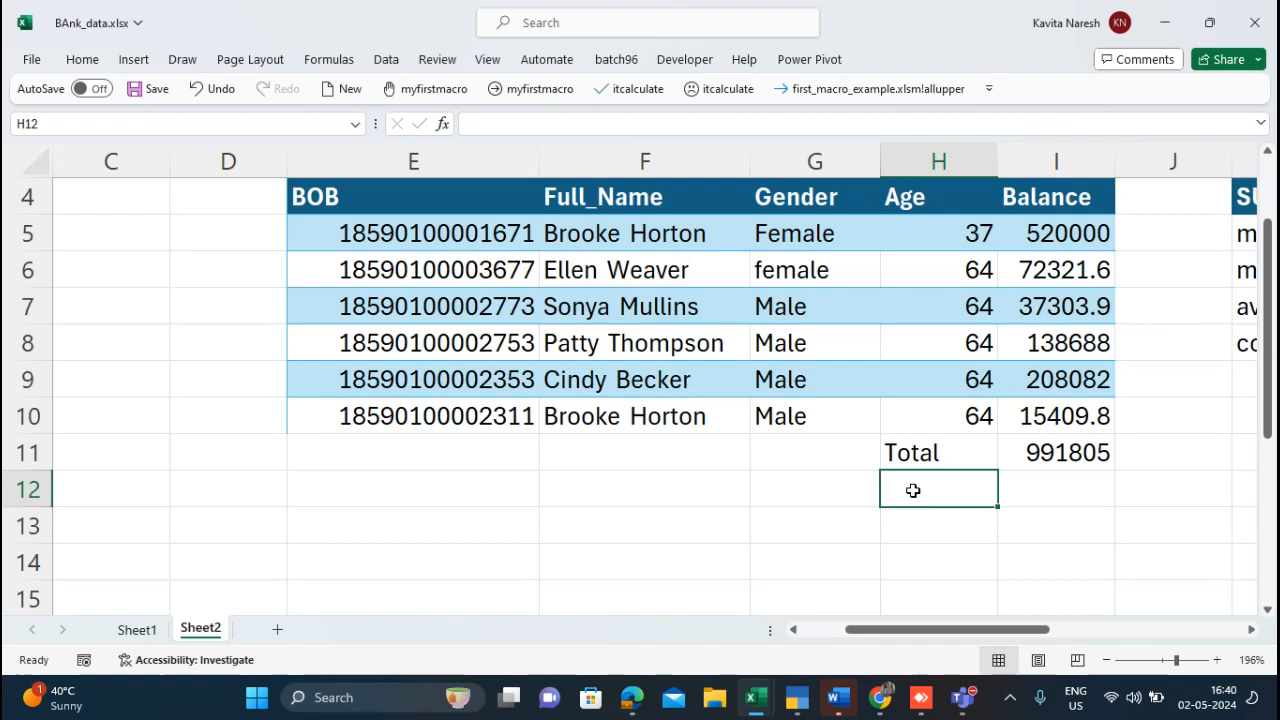
type(">100000")
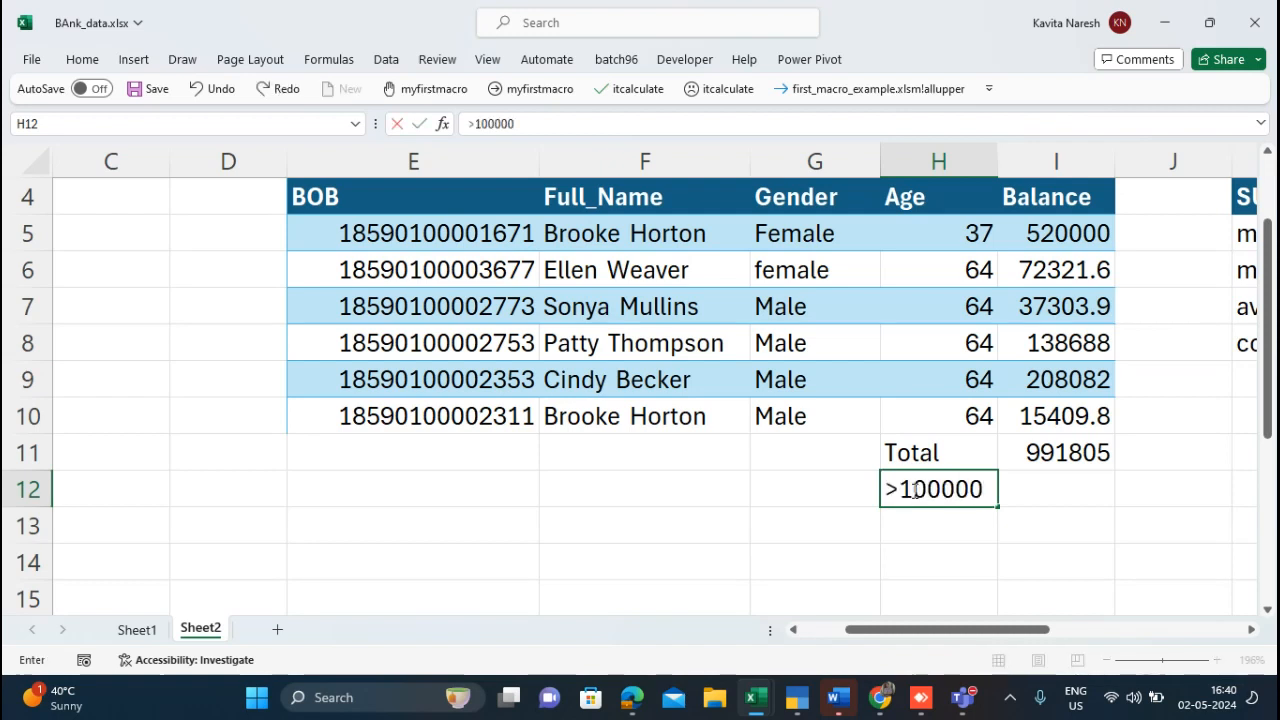
key("Return")
type("total")
key("Return")
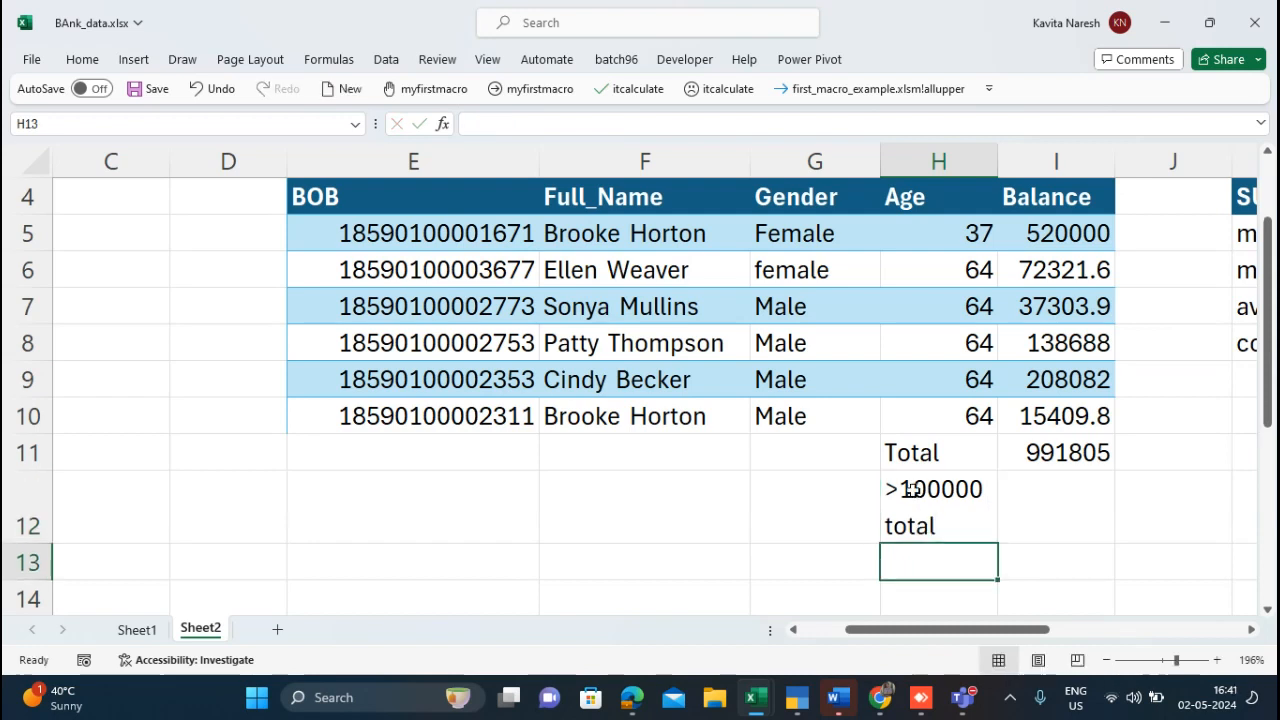
Step: Start a SUMIF formula in I12 with the Balance values I5:I10 as its criteria range
key("Up")
key("Right")
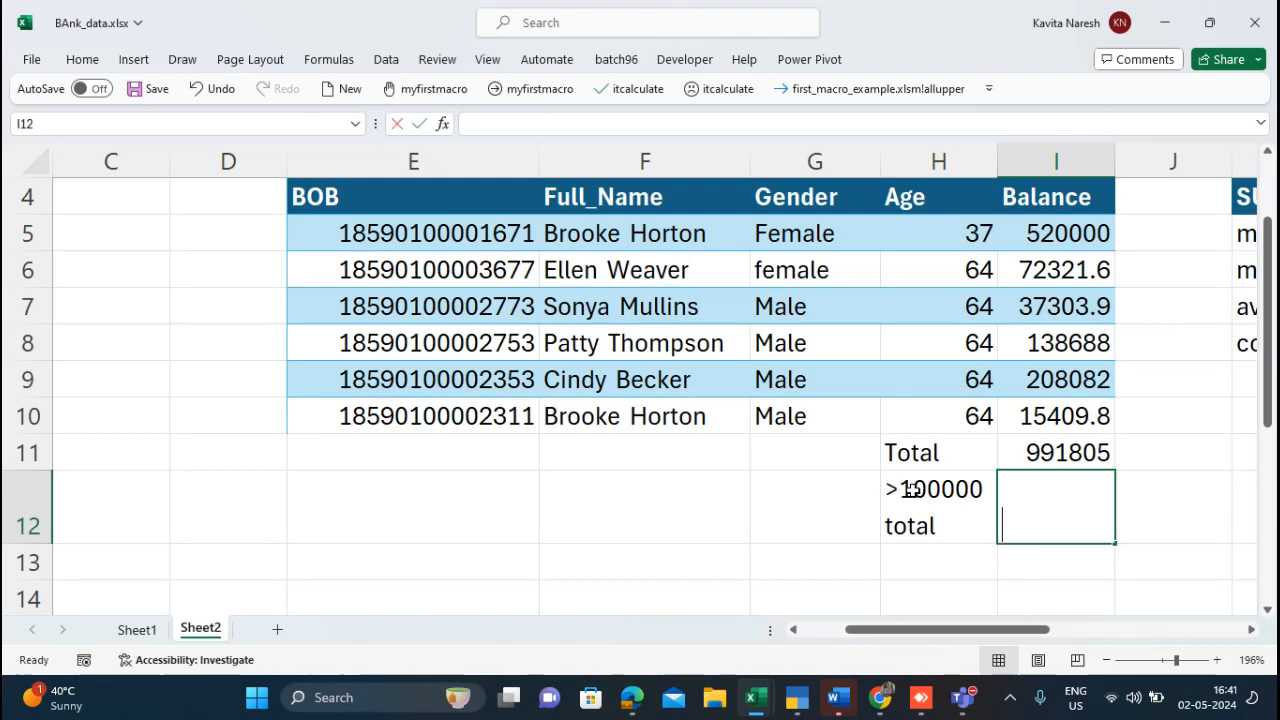
type("=s")
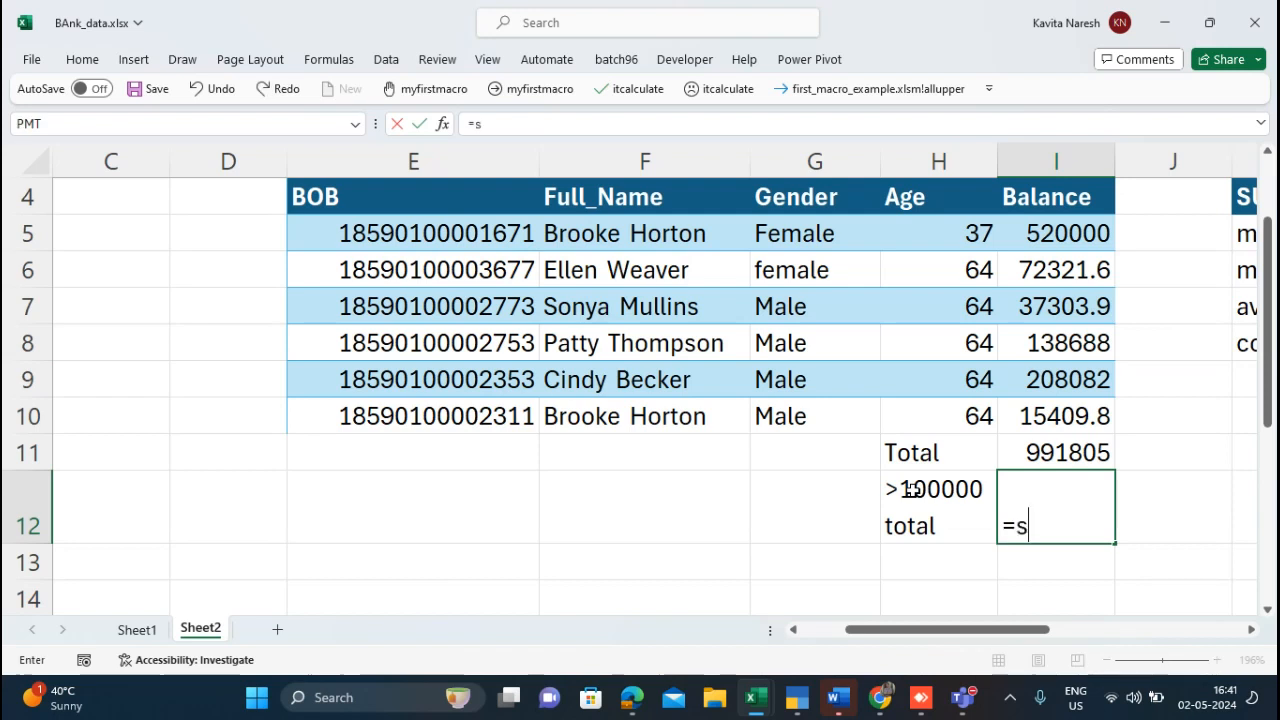
type("umif(")
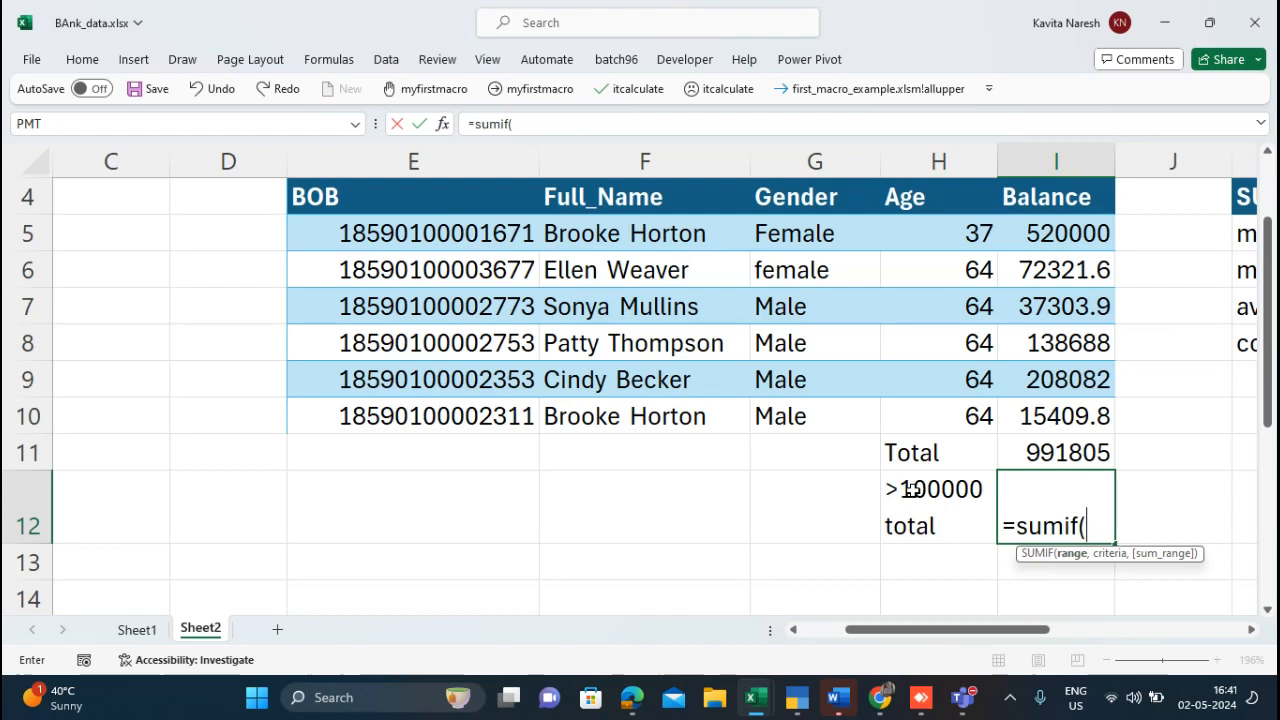
key("Up")
key("Up")
key("shift+Up")
key("shift+Up")
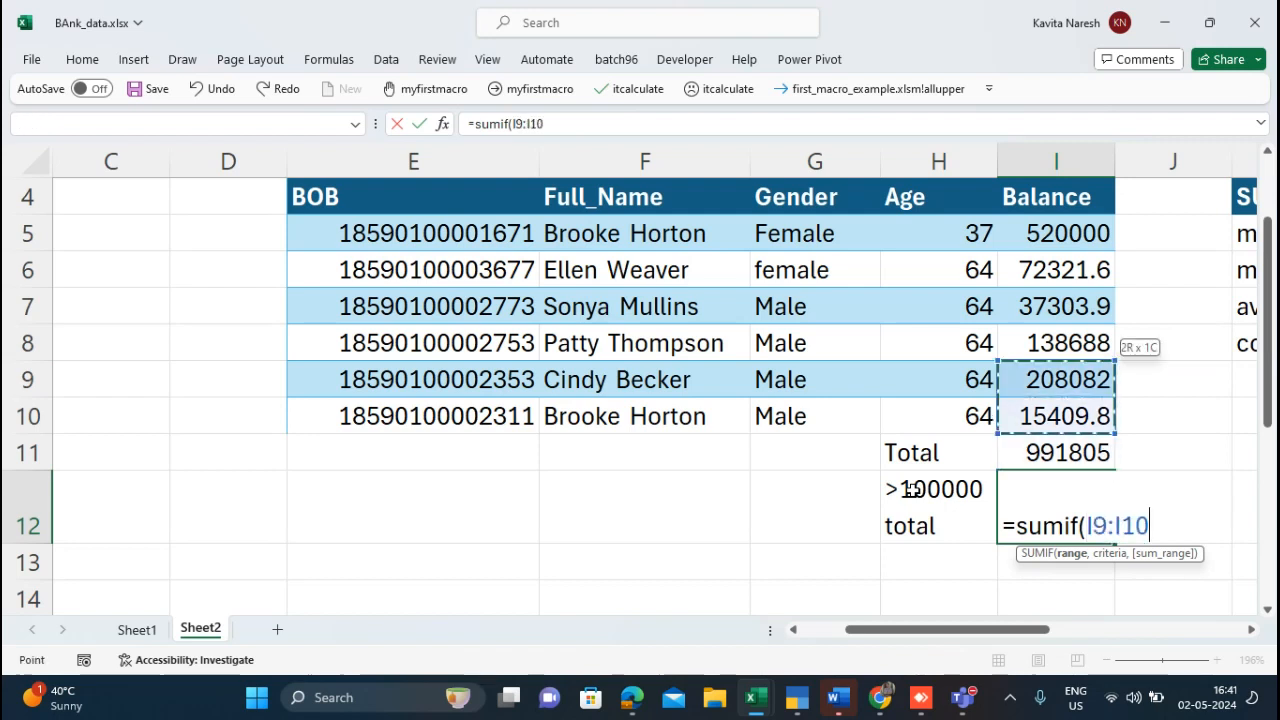
key("shift+Up")
key("shift+Up")
key("shift+Up")
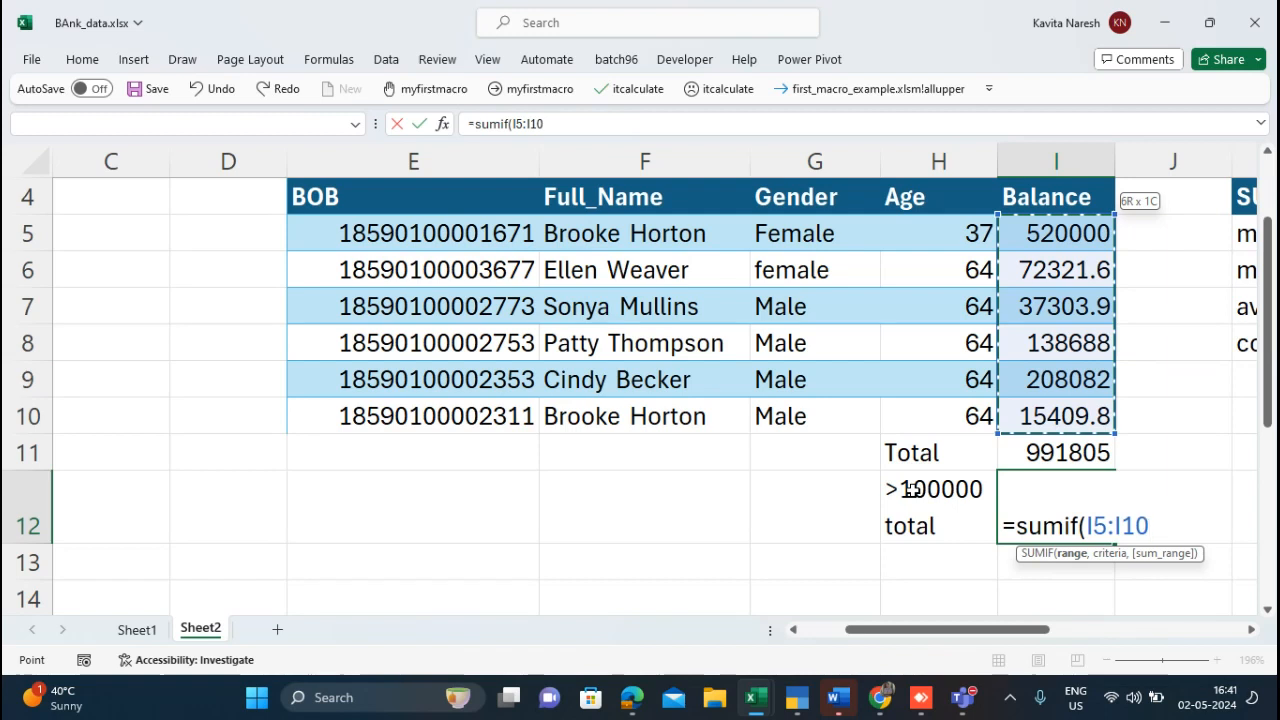
Step: Complete the SUMIF formula with the criterion ">100000" and the sum range I5:I10
type(",")
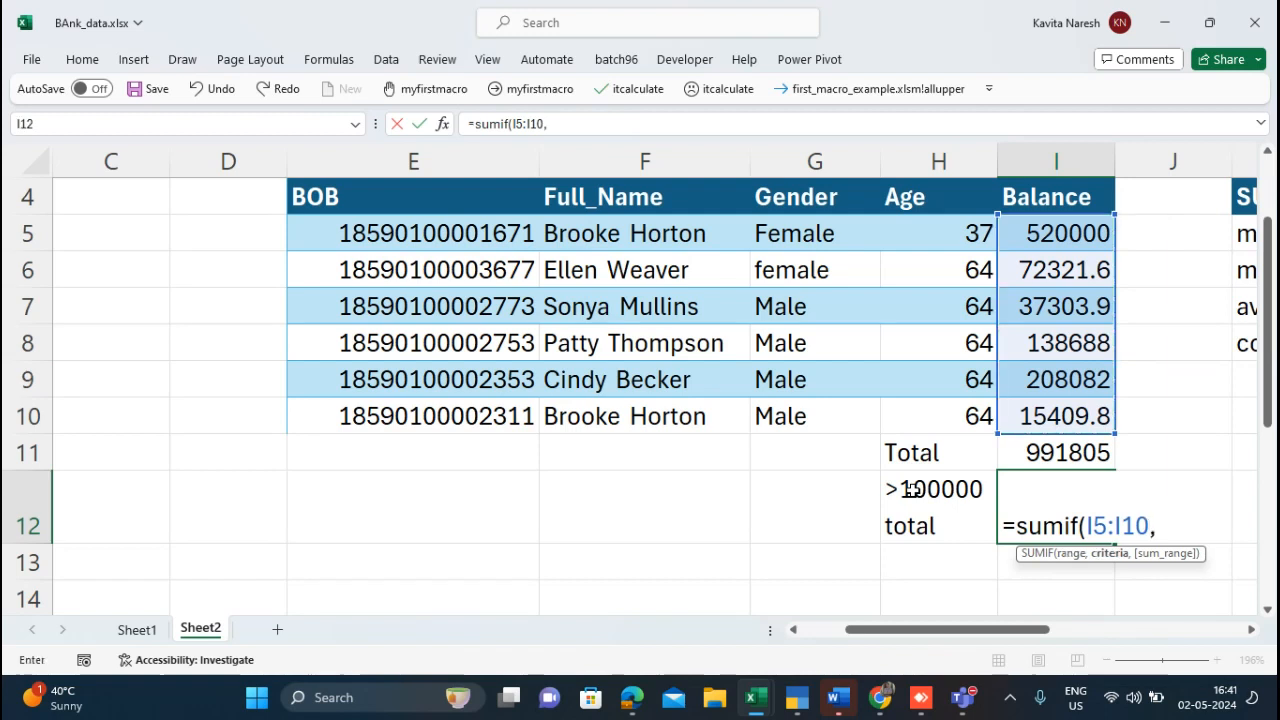
type("\">10000")
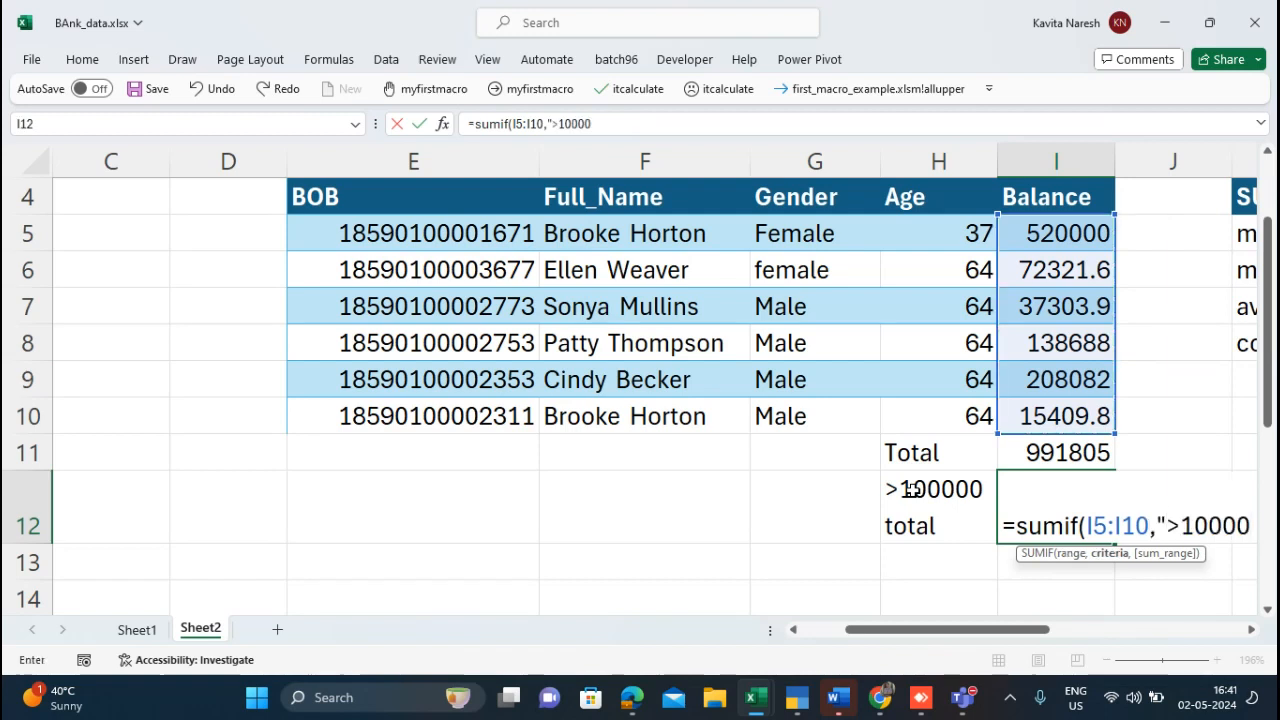
type("0")
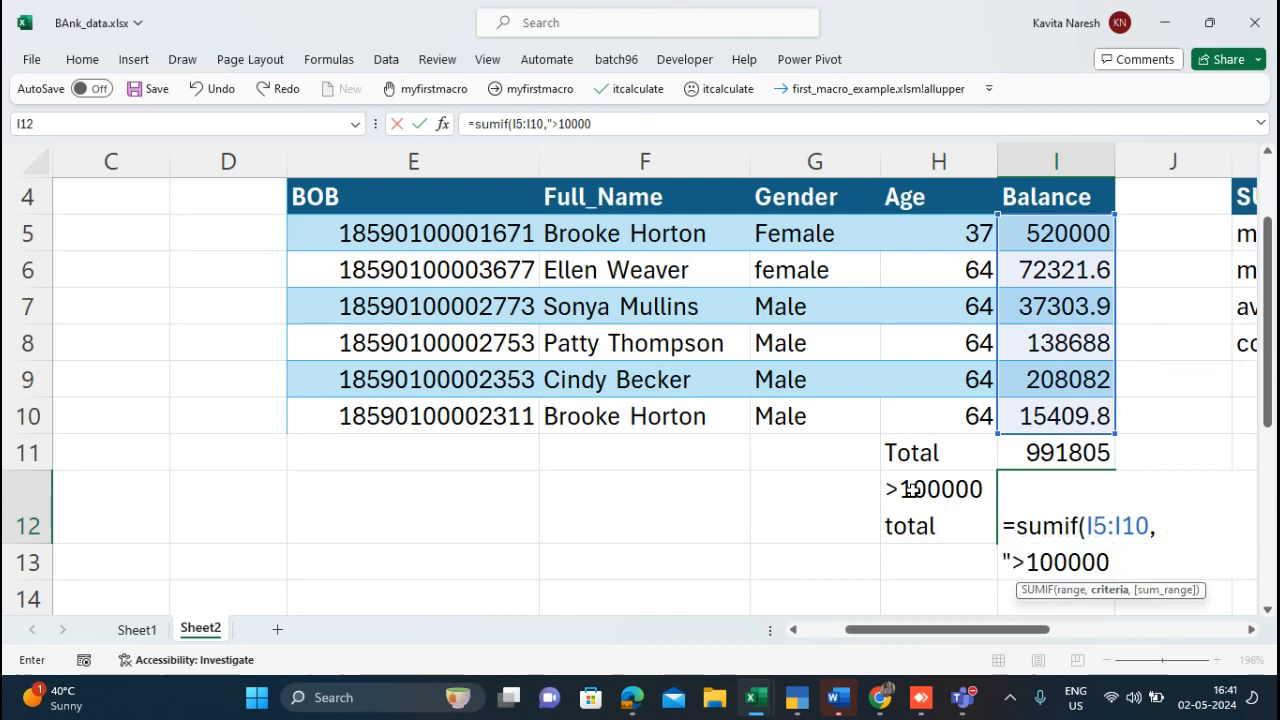
type("\",")
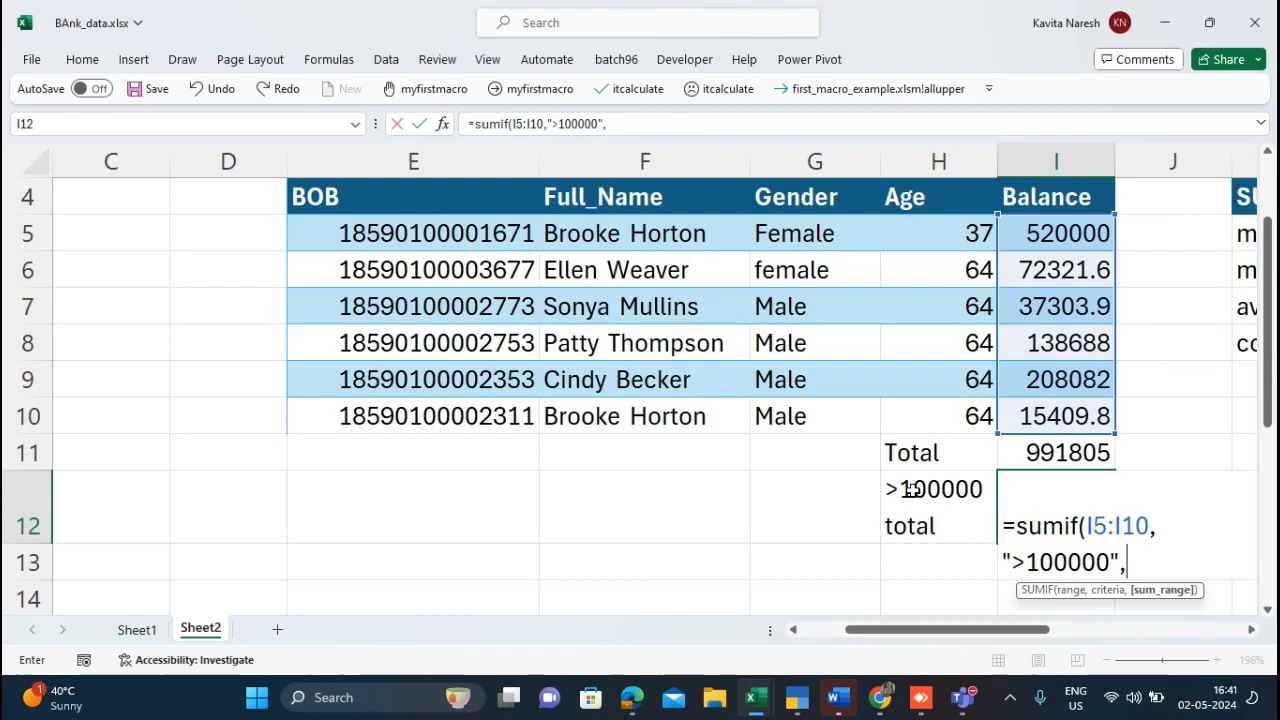
key("Up")
key("Up")
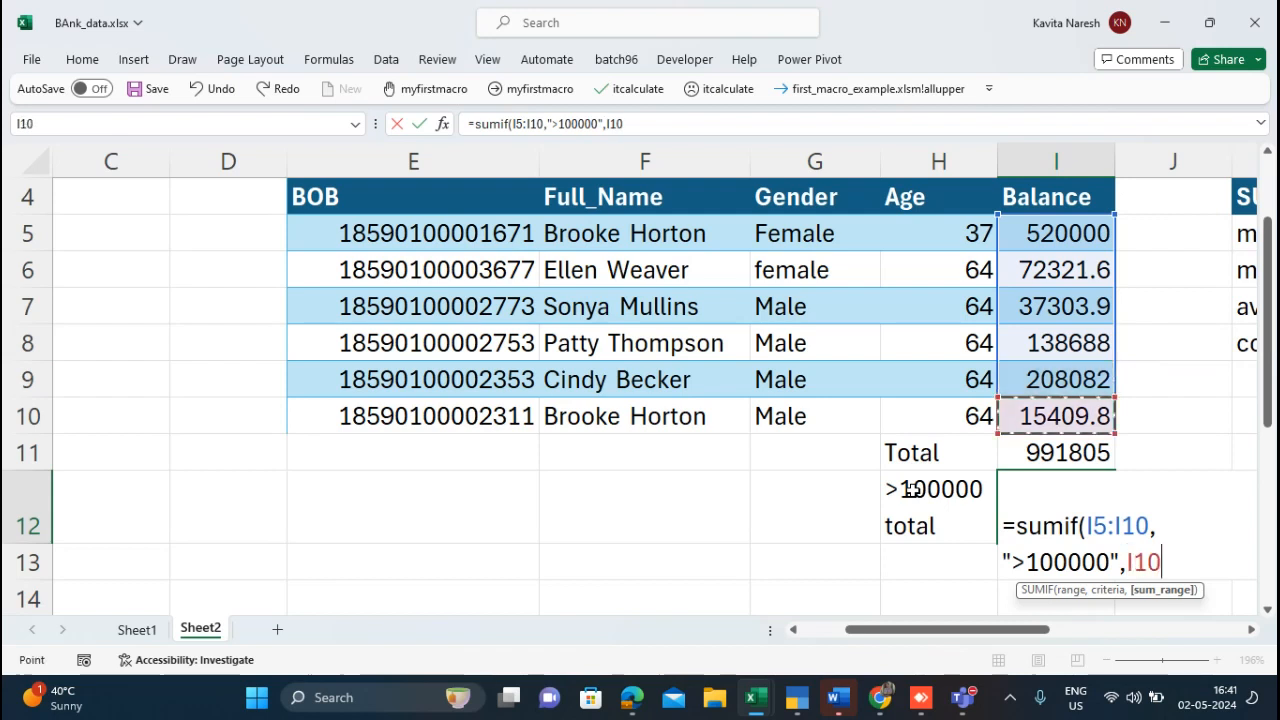
key("shift+Up")
key("shift+Up")
key("shift+Up")
key("shift+Up")
key("shift+Up")
key("Return")
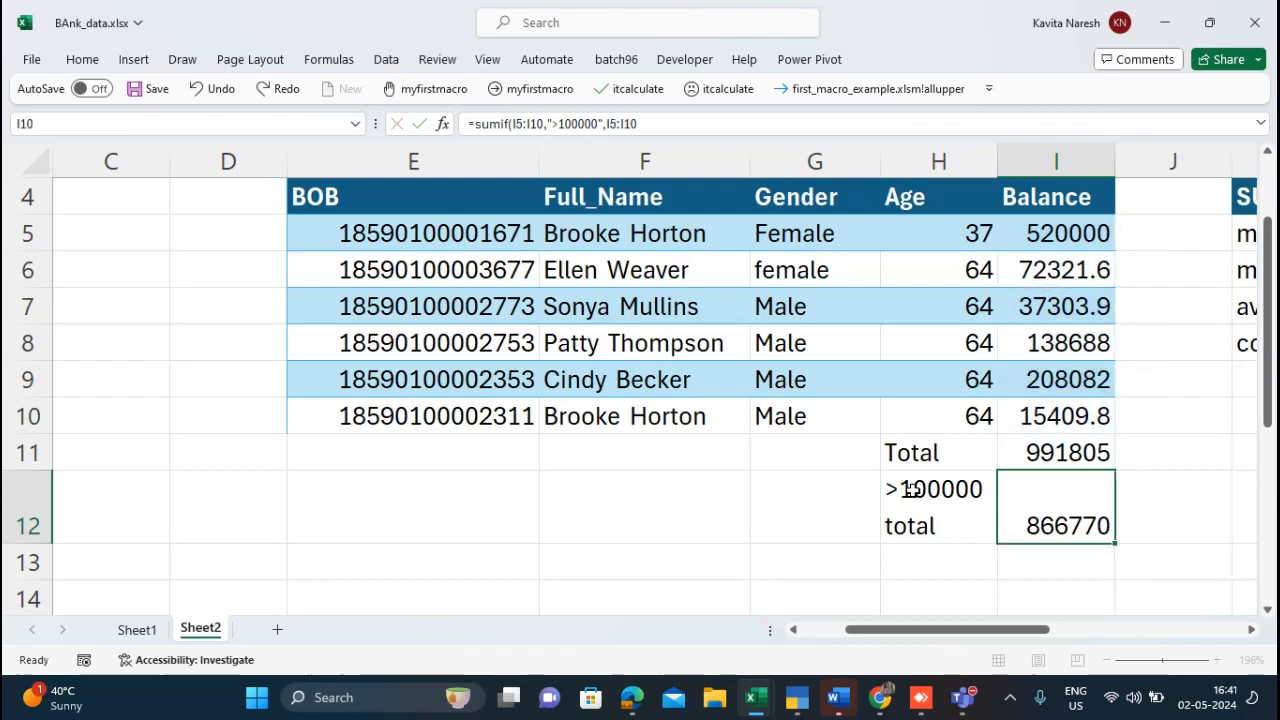
Step: Compare the SUM formula in I11 with the SUMIF formula in I12
key("Up")
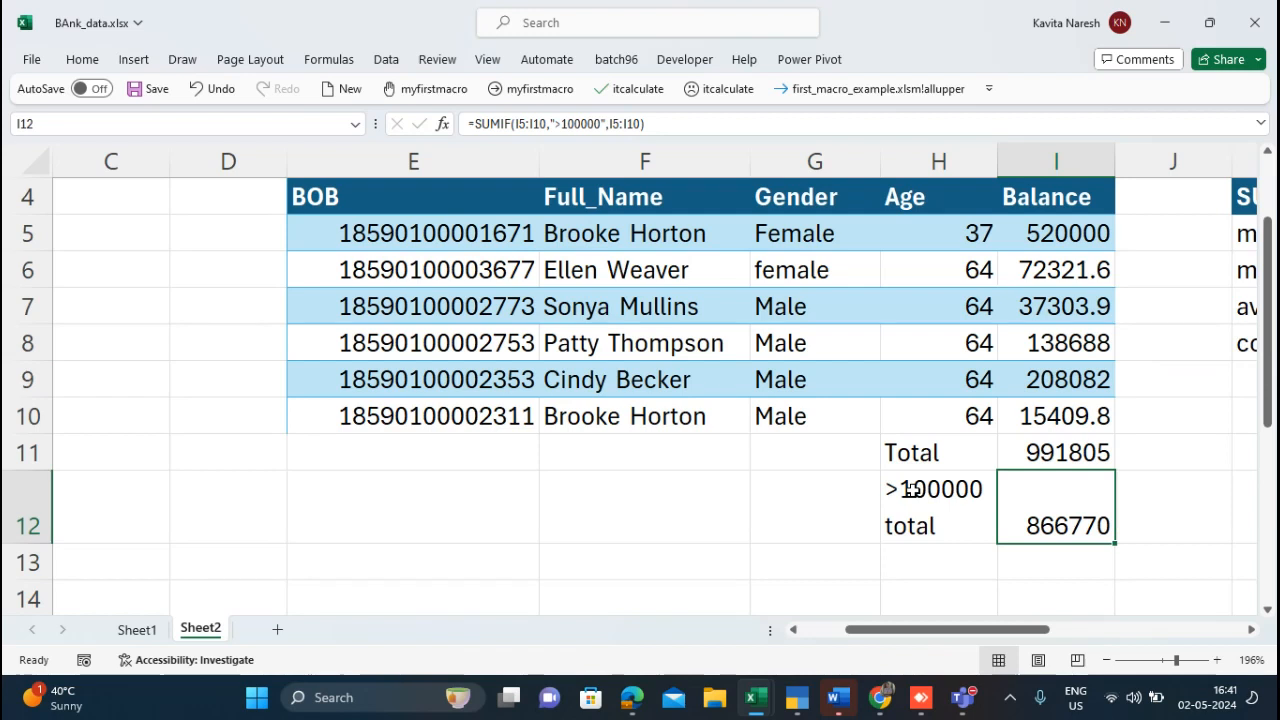
key("Up")
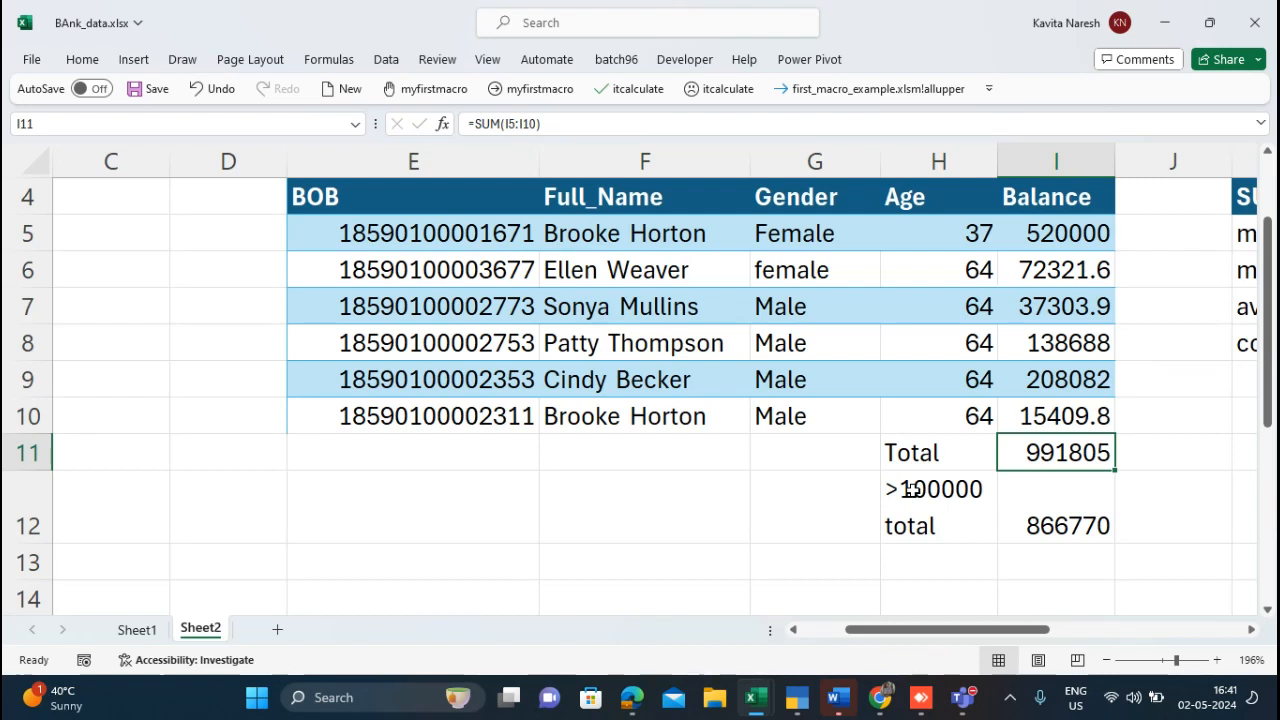
key("Down")
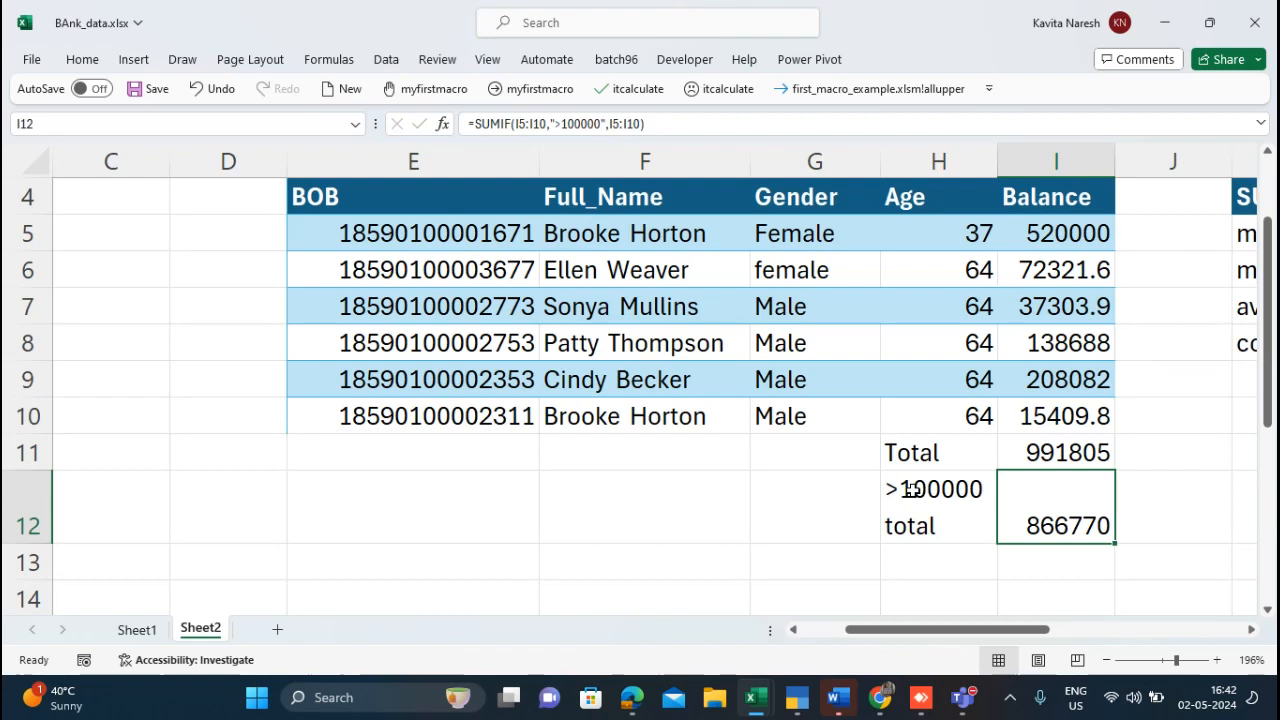
Step: Enter the label "Total of the male" in cell H13 and autofit column H to it
key("F2")
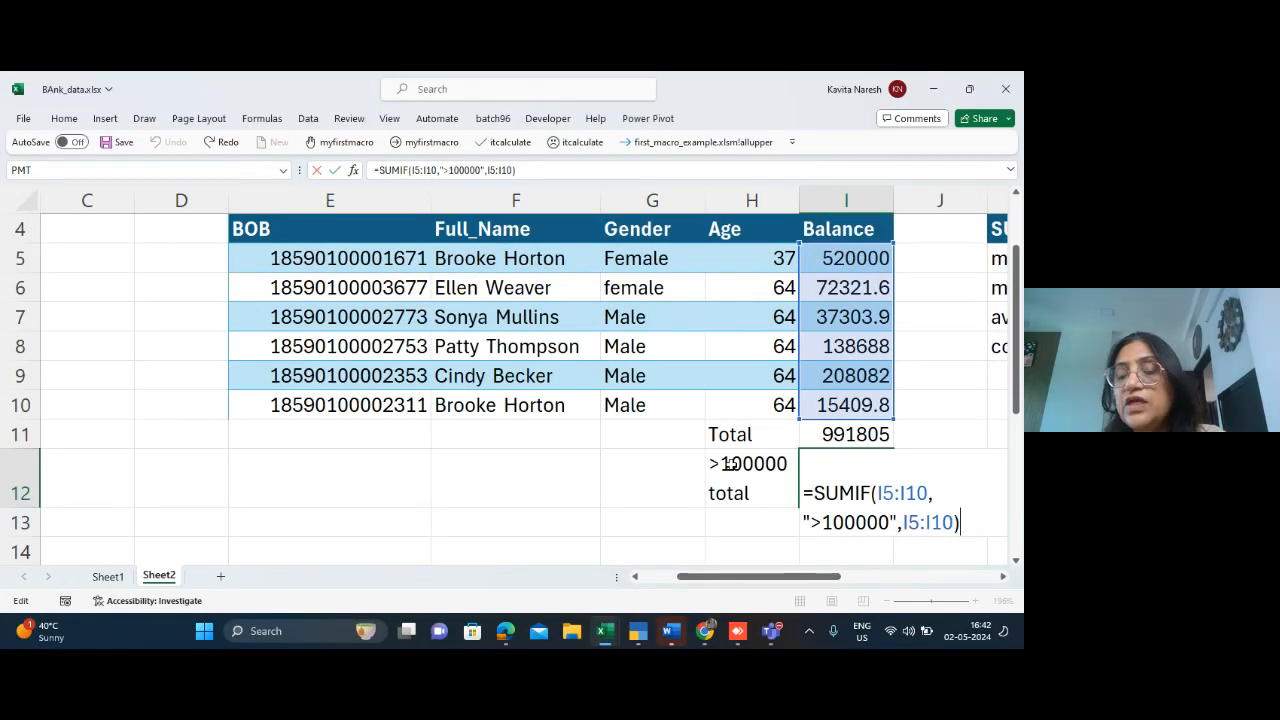
left_click(766, 523)
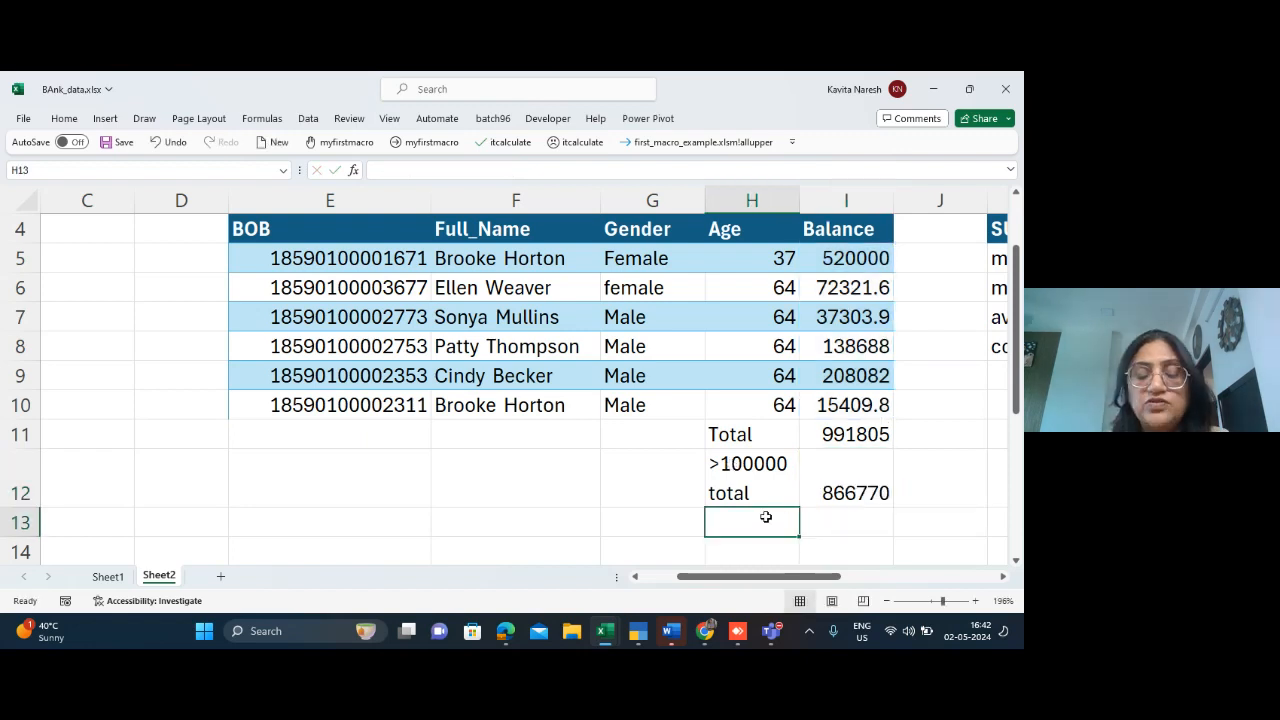
type("Total of the male")
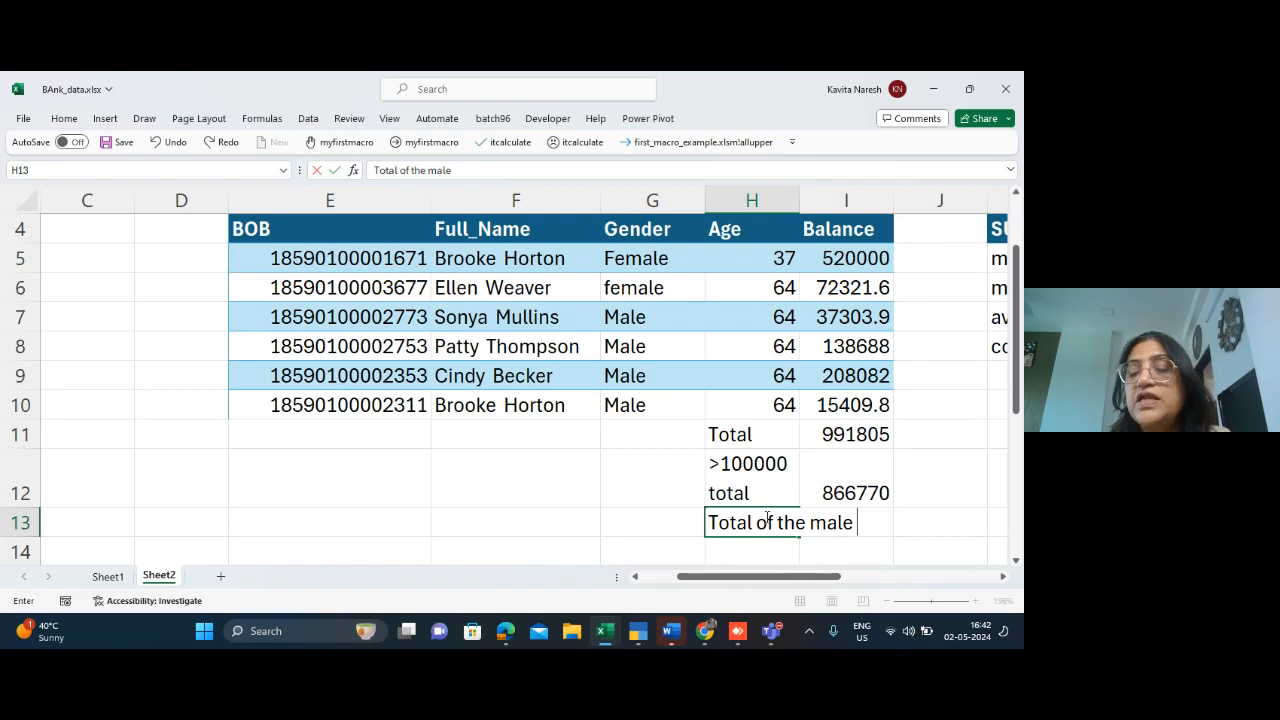
key("Return")
left_click(846, 523)
double_click(799, 200)
left_click(788, 494)
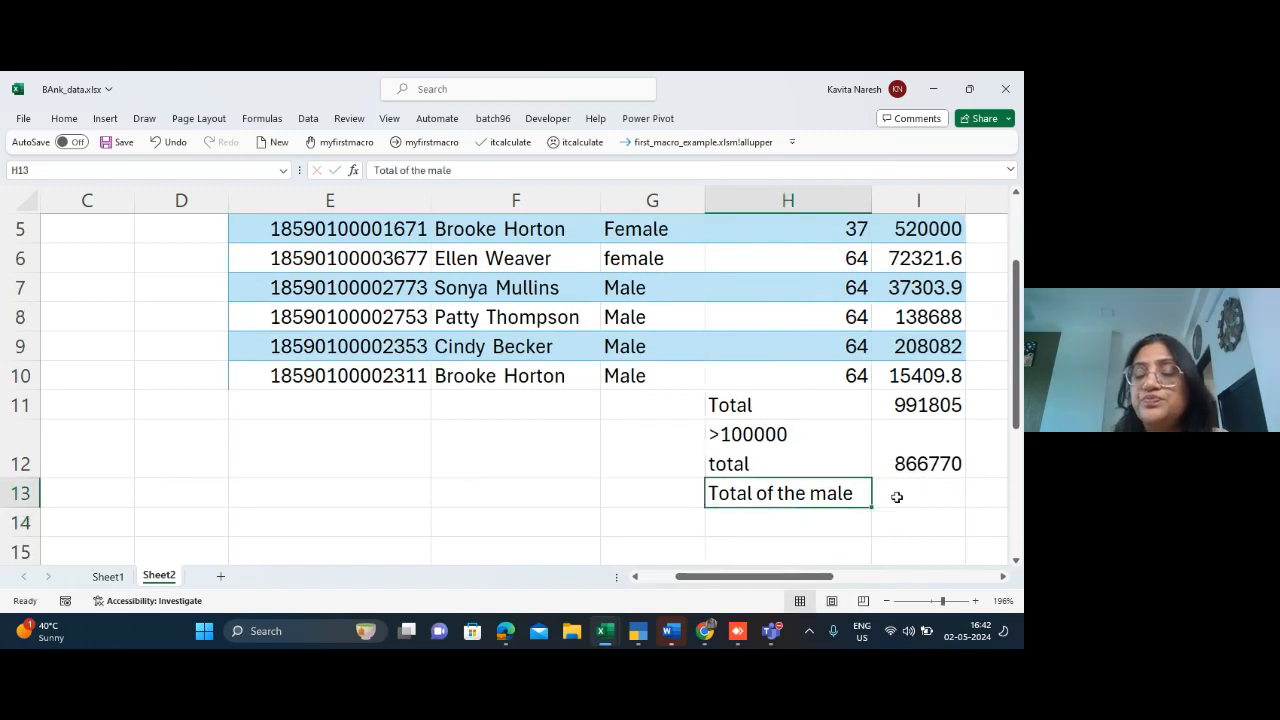
Step: Start a SUMIF formula in I13 with the Gender values G5:G10 as criteria range and "Male" as the criterion
left_click(897, 497)
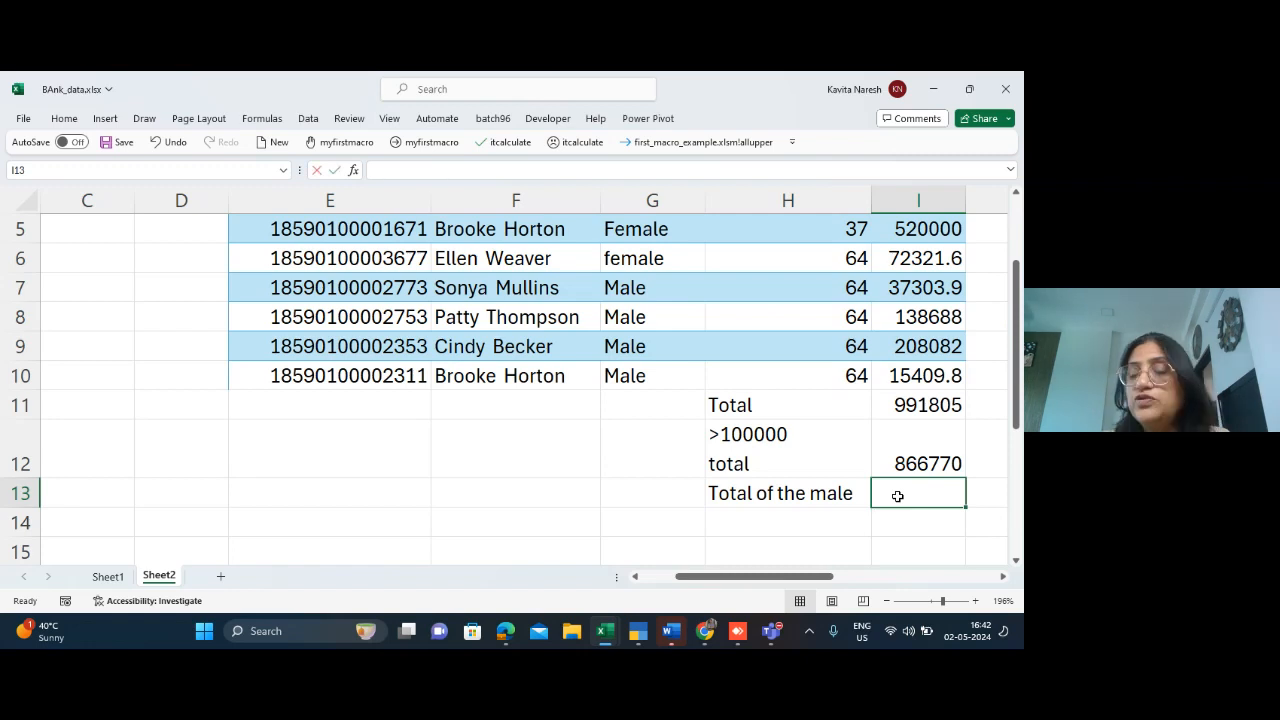
type("=sumif(")
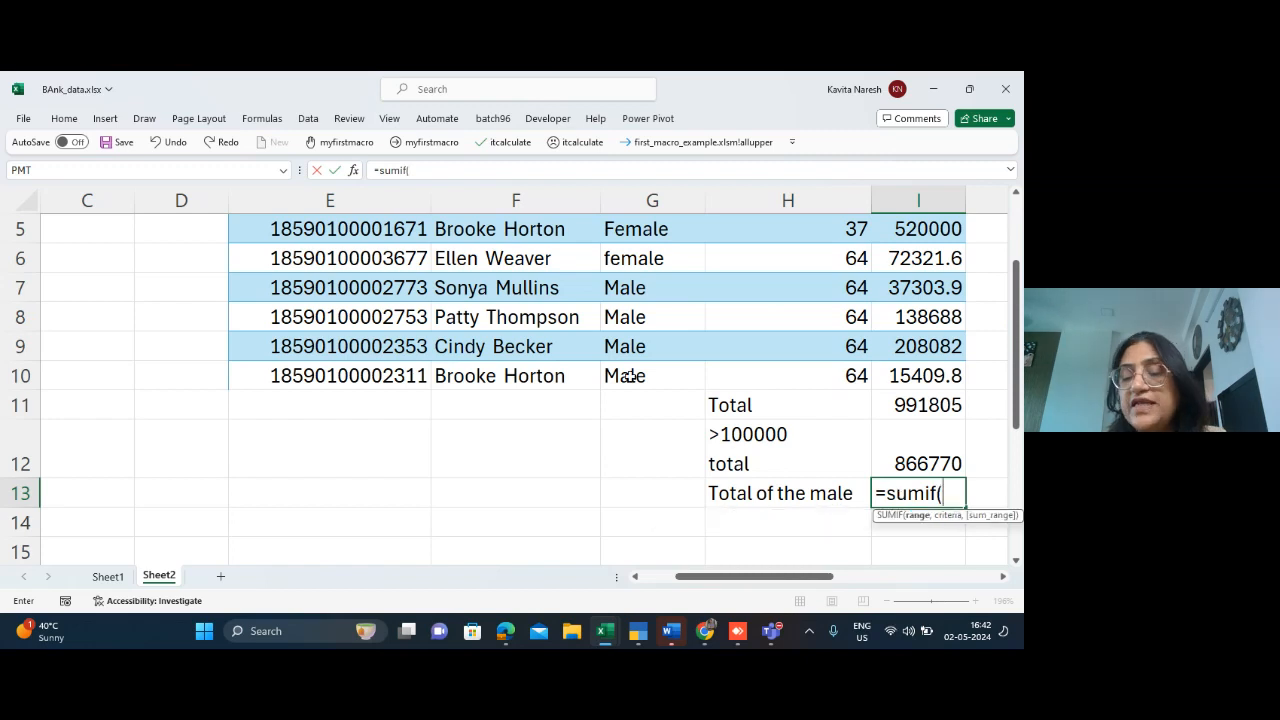
left_click_drag(630, 375, 650, 205)
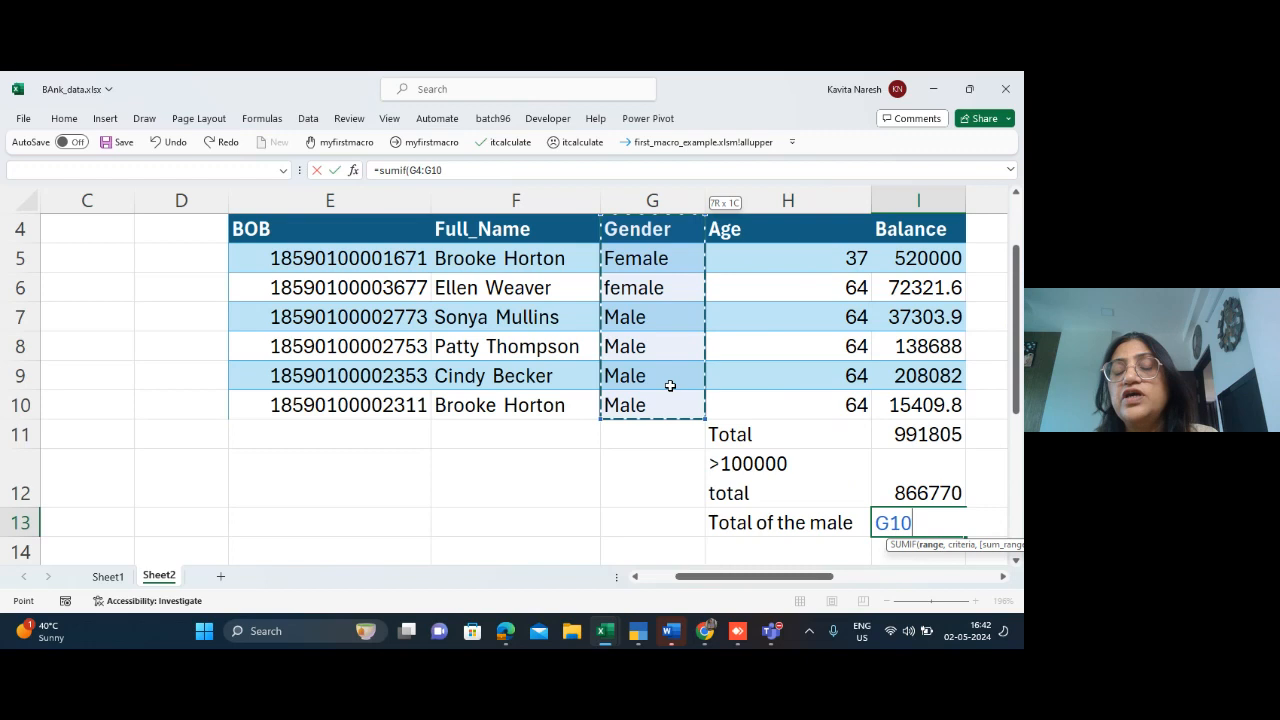
key("shift+Down")
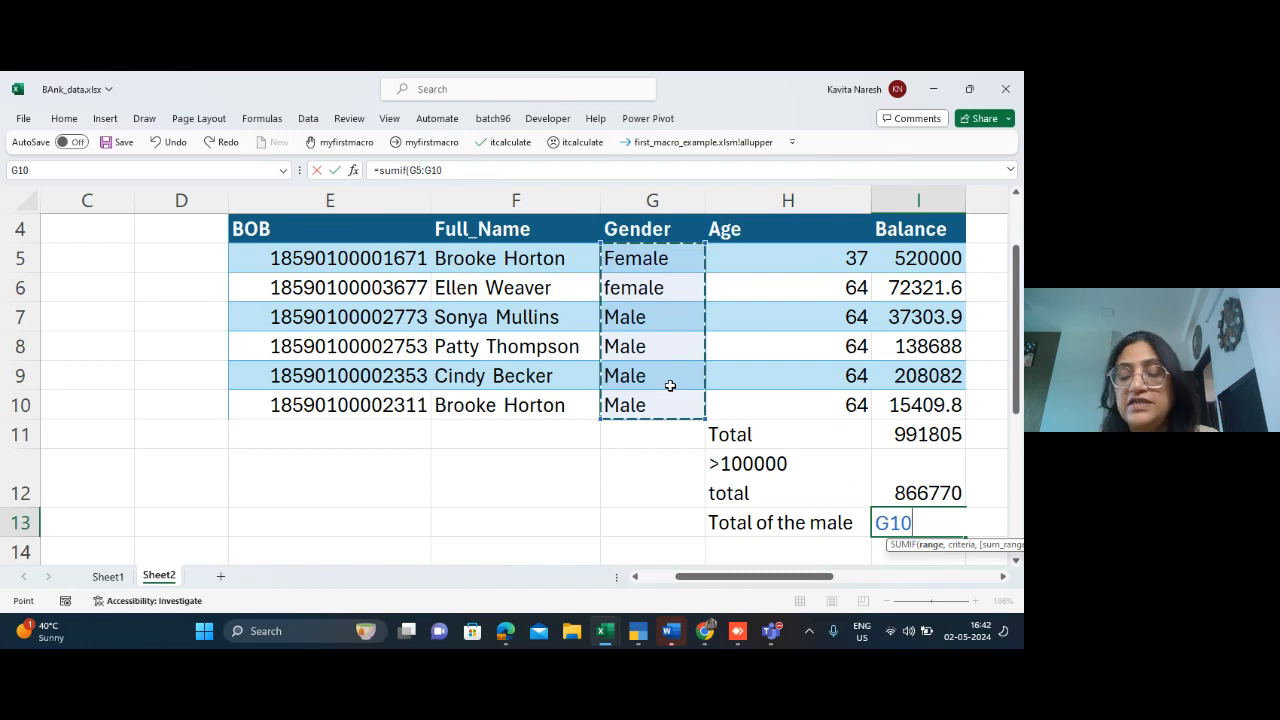
type(",\"Male\",")
Step: Complete the SUMIF formula for males with the Balance values I5:I10 as the sum range and check the formula
left_click(918, 404)
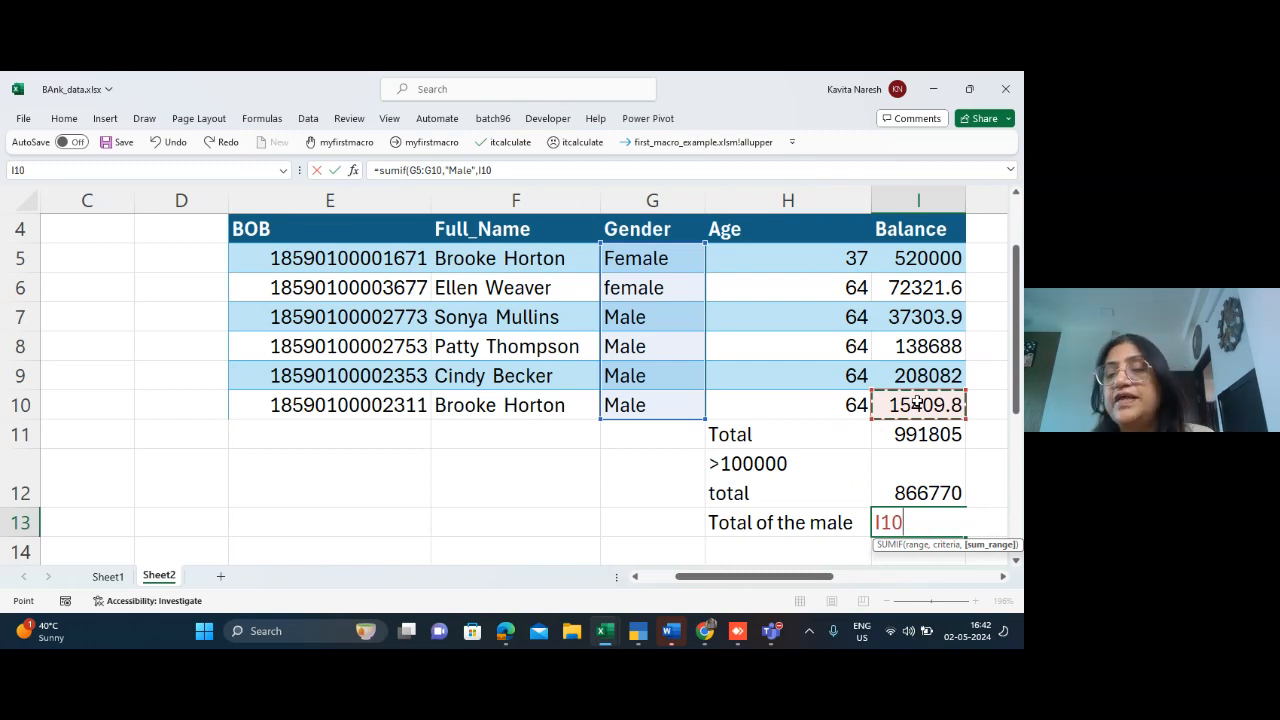
key("shift+Up")
key("shift+Up")
key("shift+Up")
key("shift+Up")
key("shift+Up")
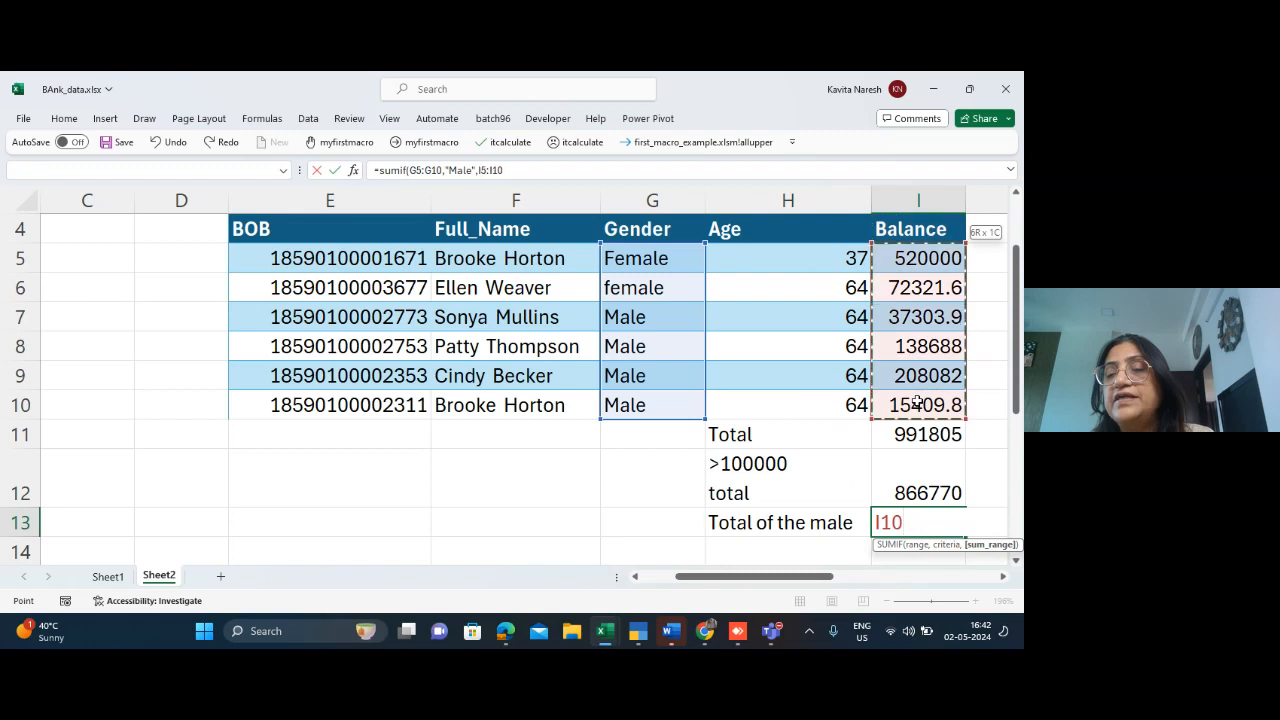
key("Return")
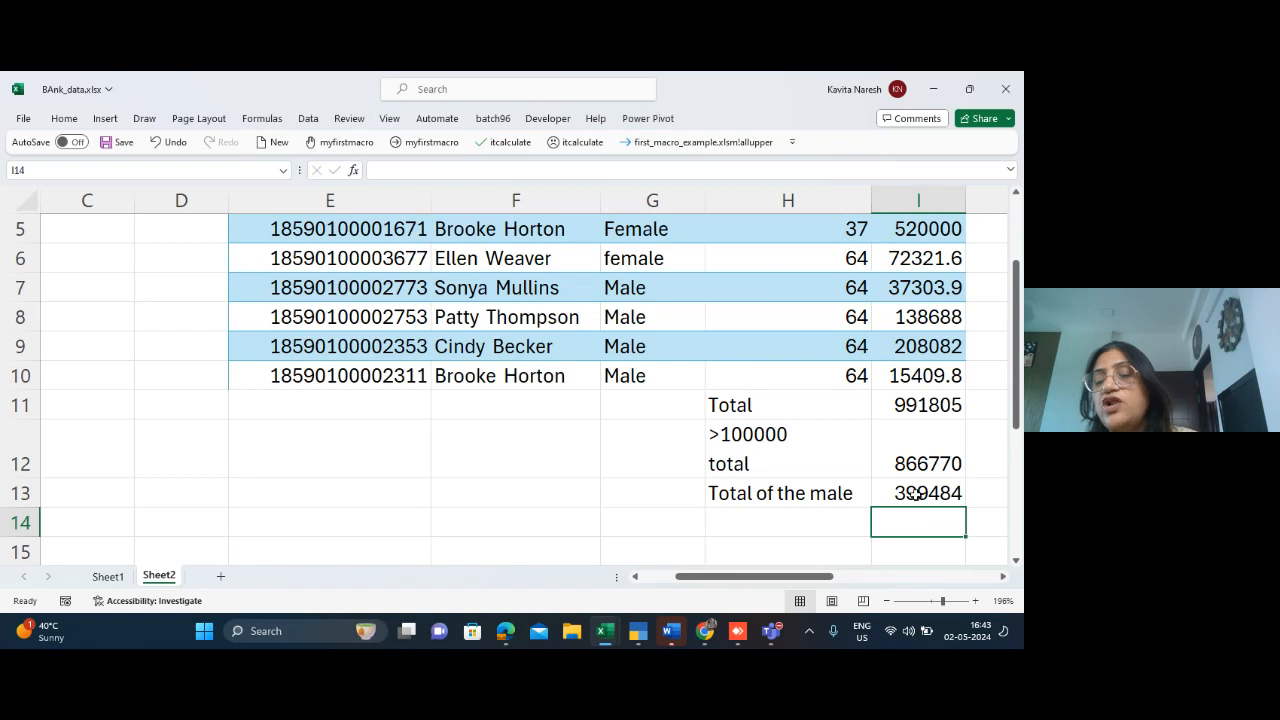
left_click(912, 492)
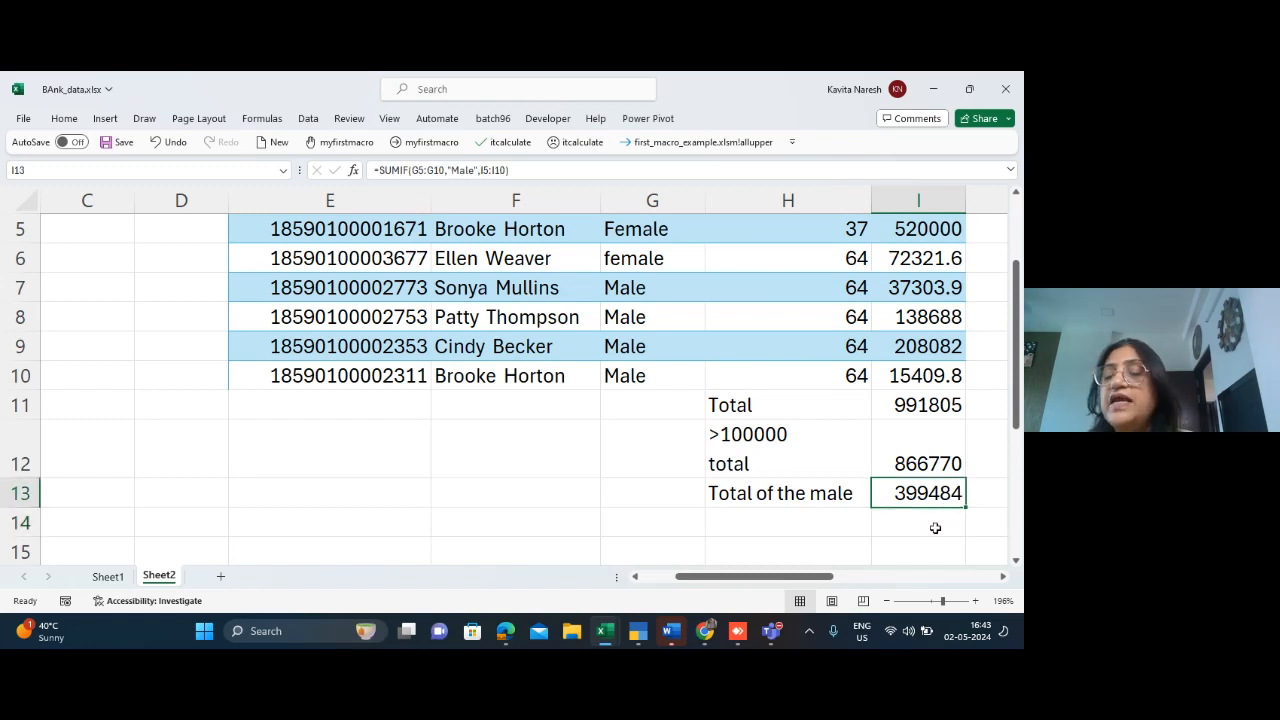
Step: Enter the label "Female" in cell H14 below the male total label
left_click(803, 522)
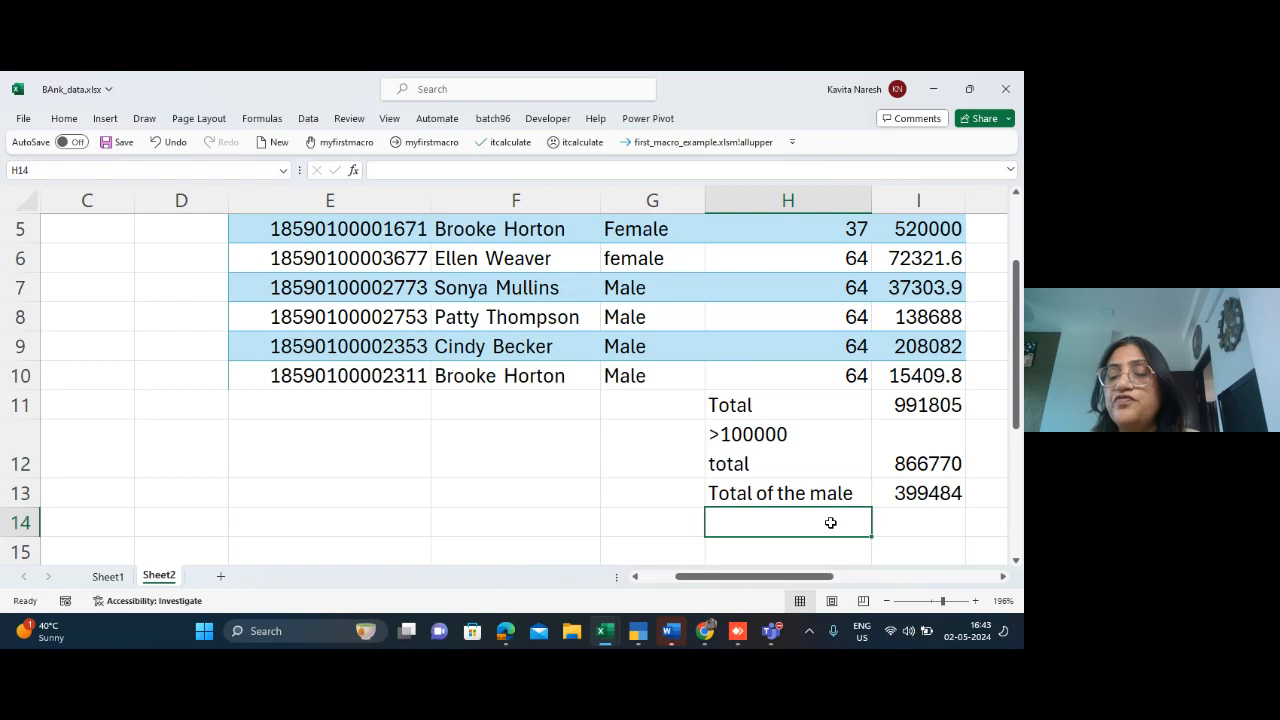
double_click(830, 522)
type("Female")
key("Return")
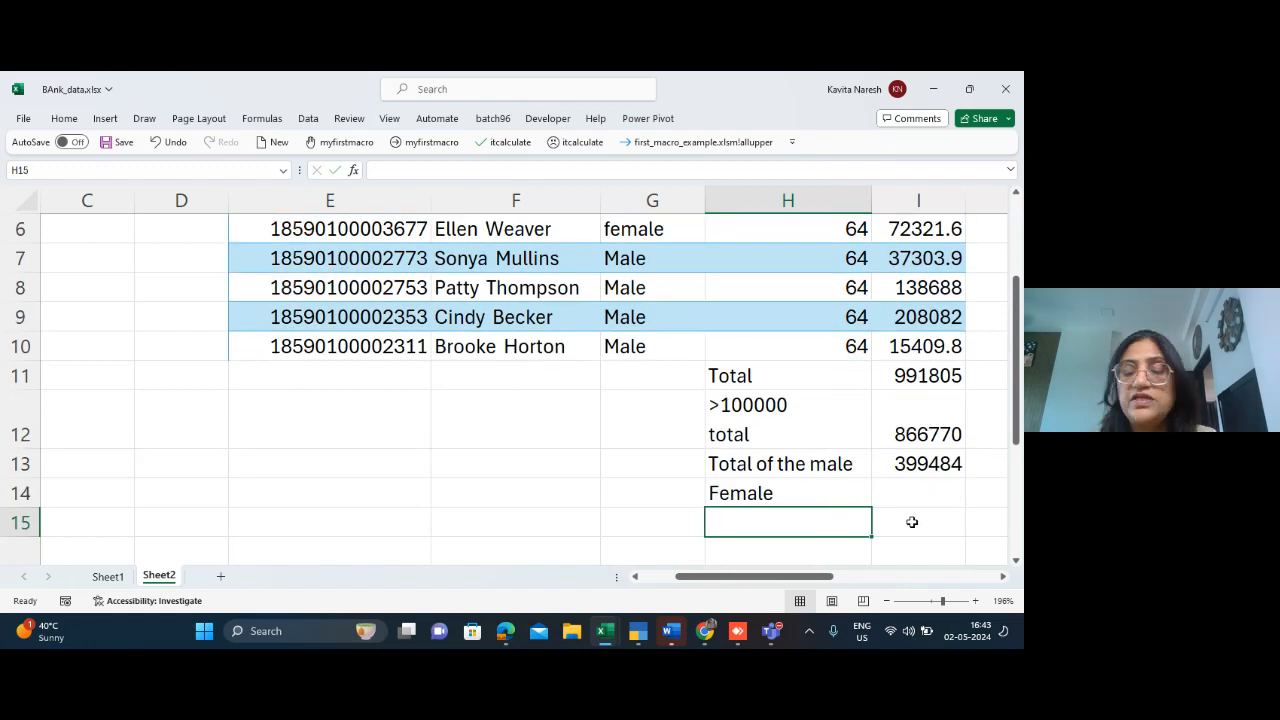
Step: Start a SUMIF formula in I14 with the Gender values G5:G10 as criteria range and "female" as the criterion
left_click(912, 493)
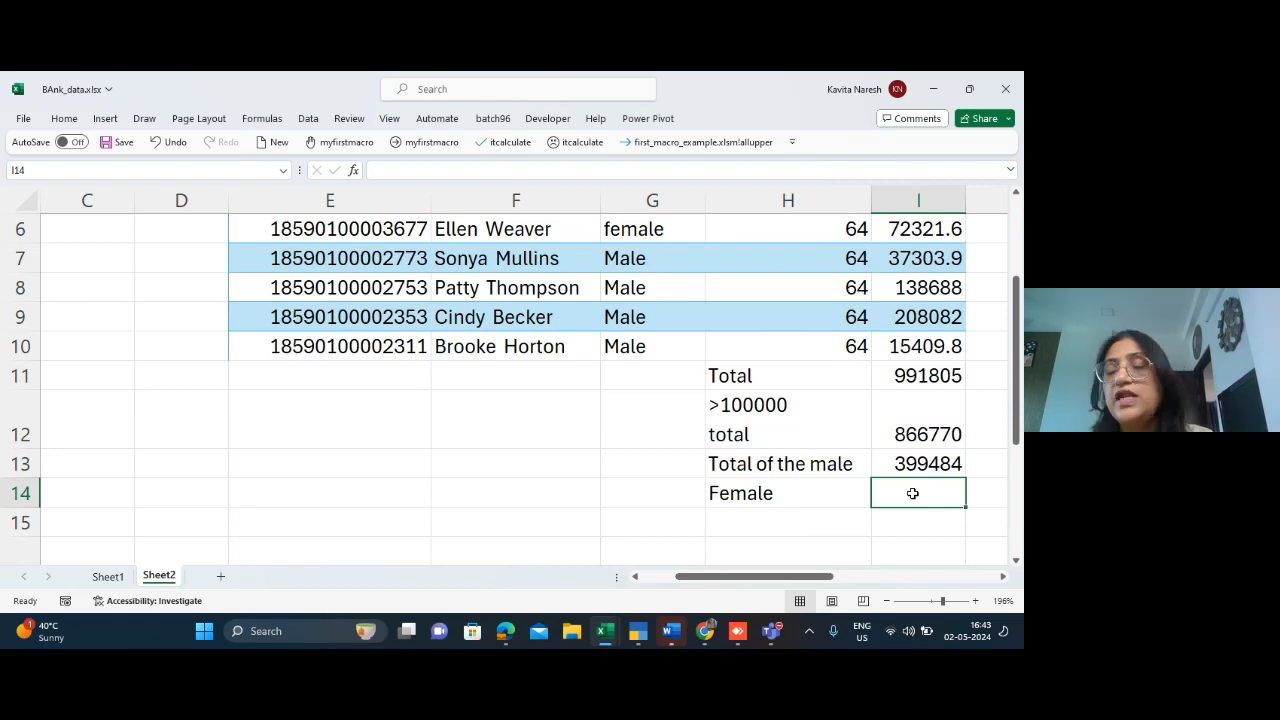
type("=sumif(")
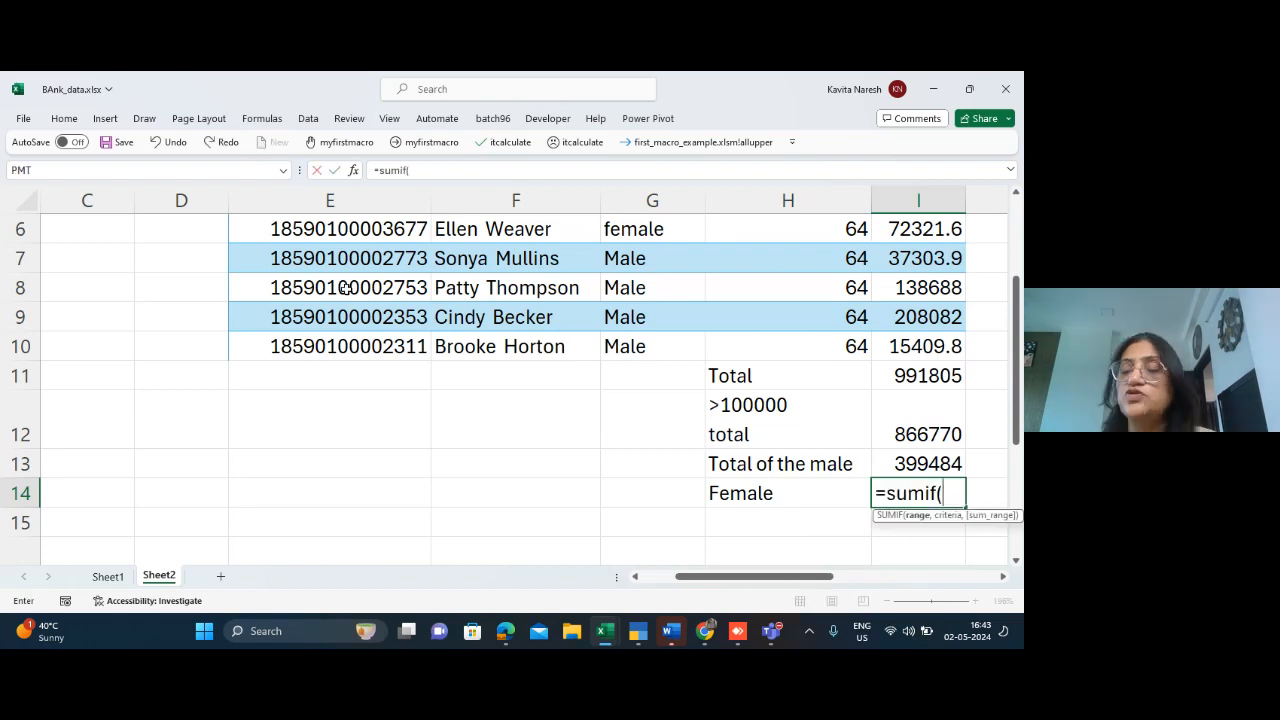
left_click(625, 351)
key("ctrl+shift+Up")
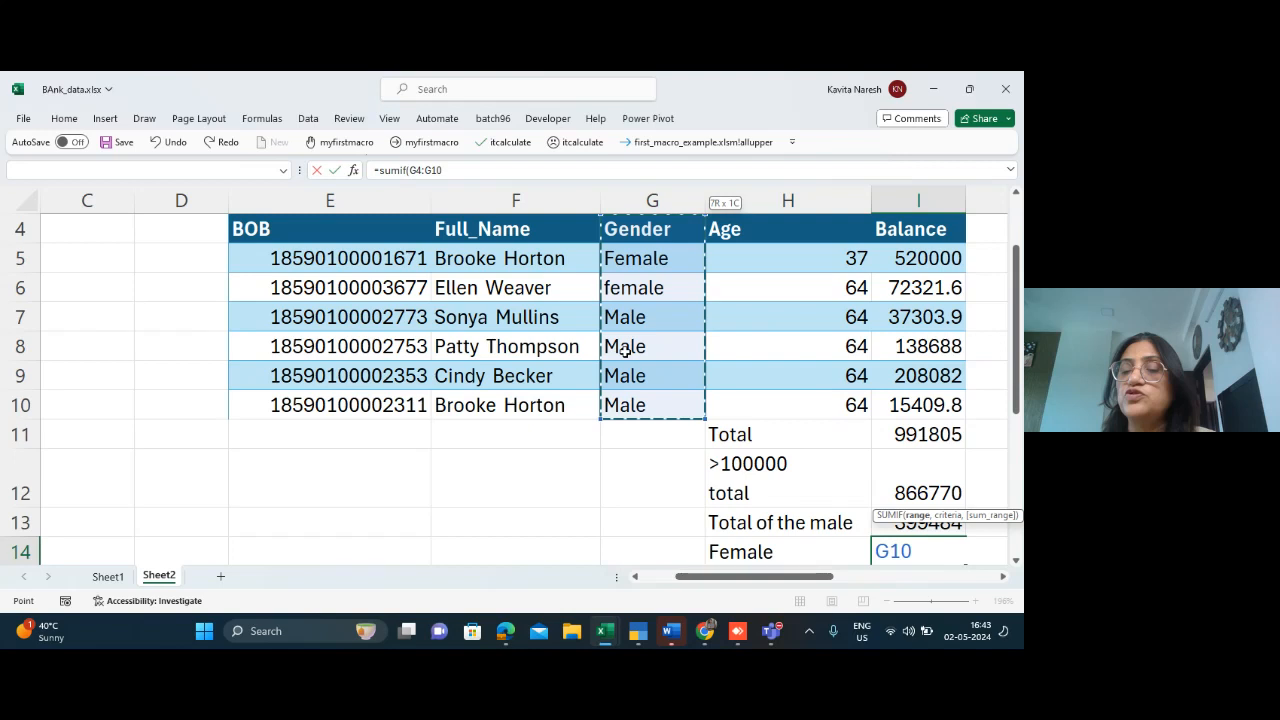
key("shift+Down")
type(",\"")
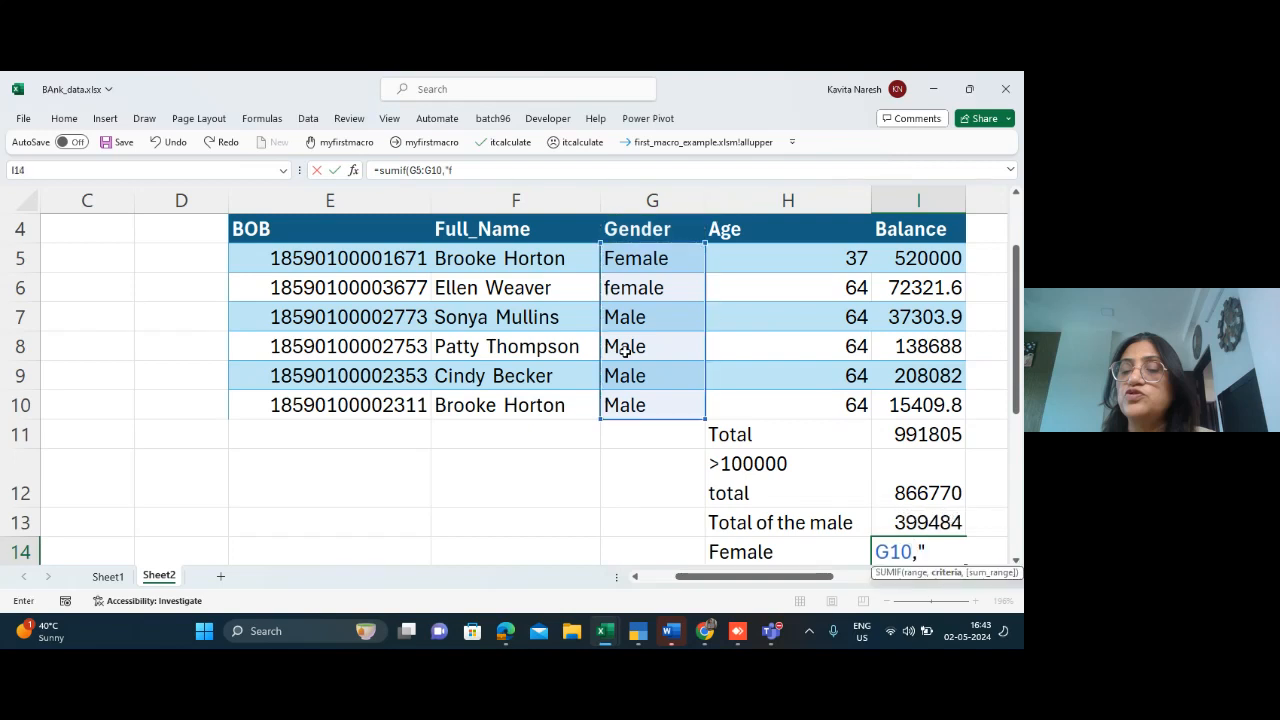
type("female\"")
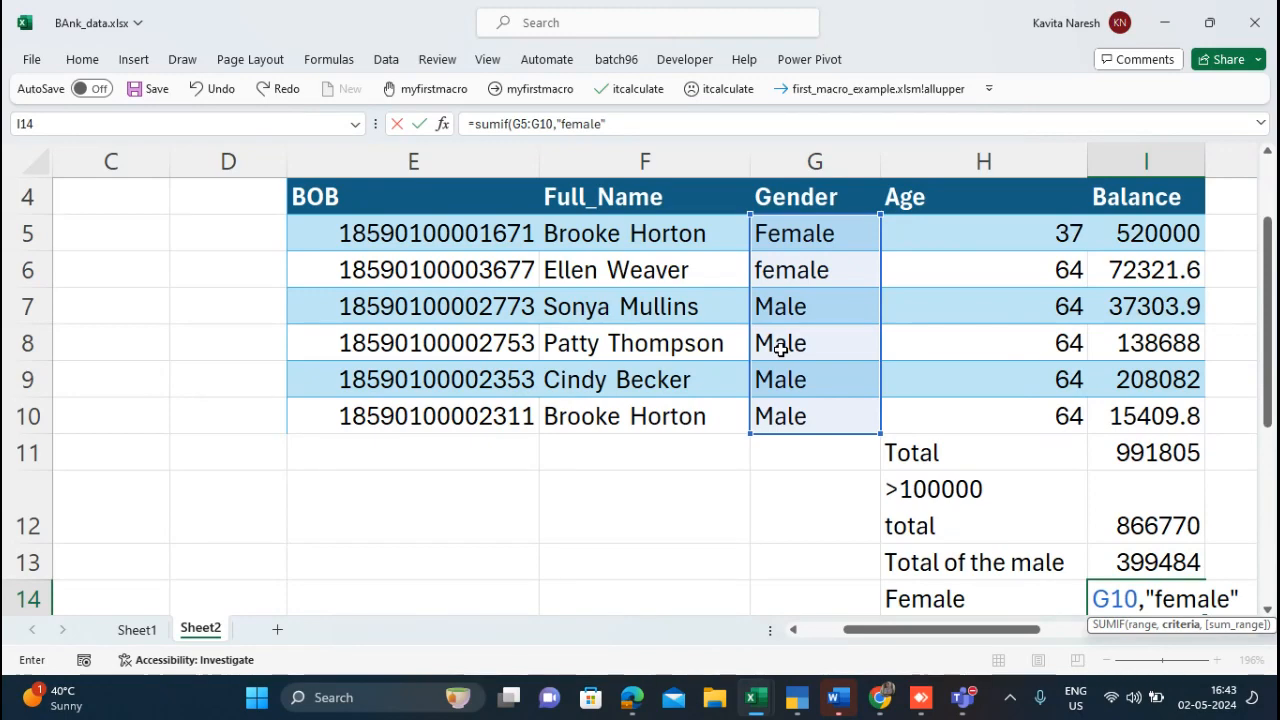
type(",")
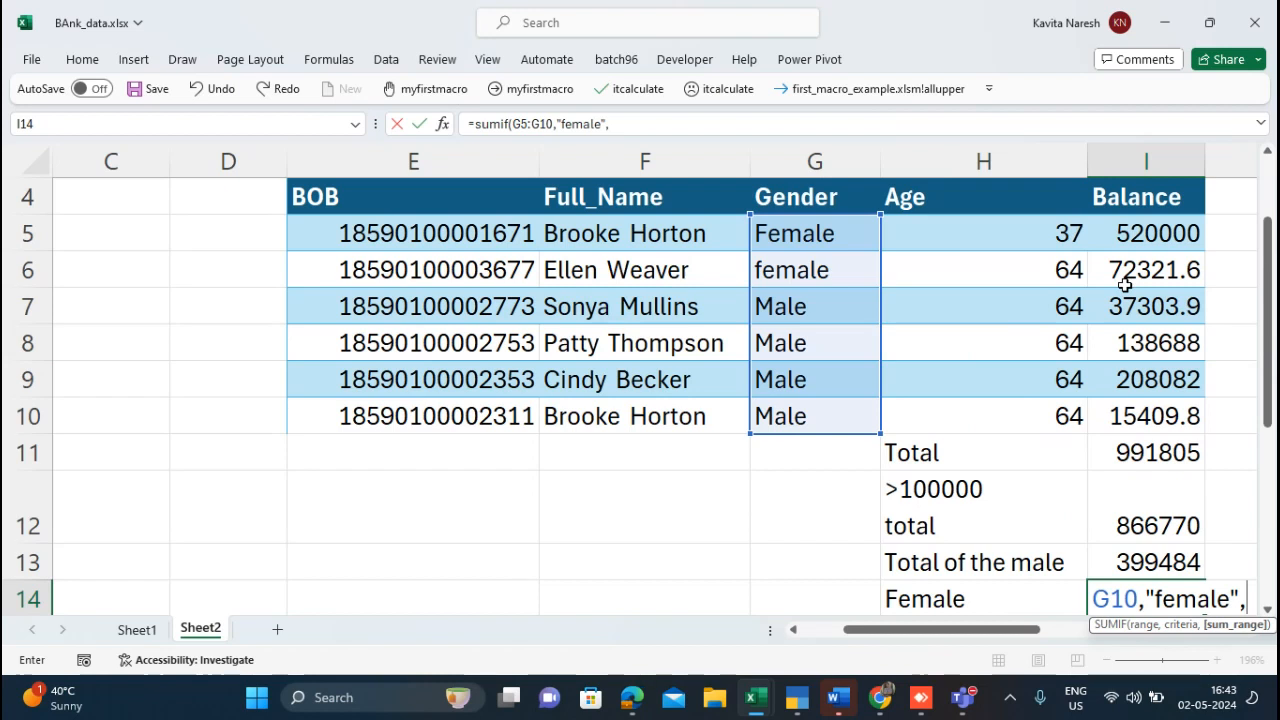
Step: Complete the SUMIF formula for females with the Balance values I5:I10 as the sum range
left_click(1148, 230)
left_click_drag(1148, 230, 1150, 418)
key("Return")
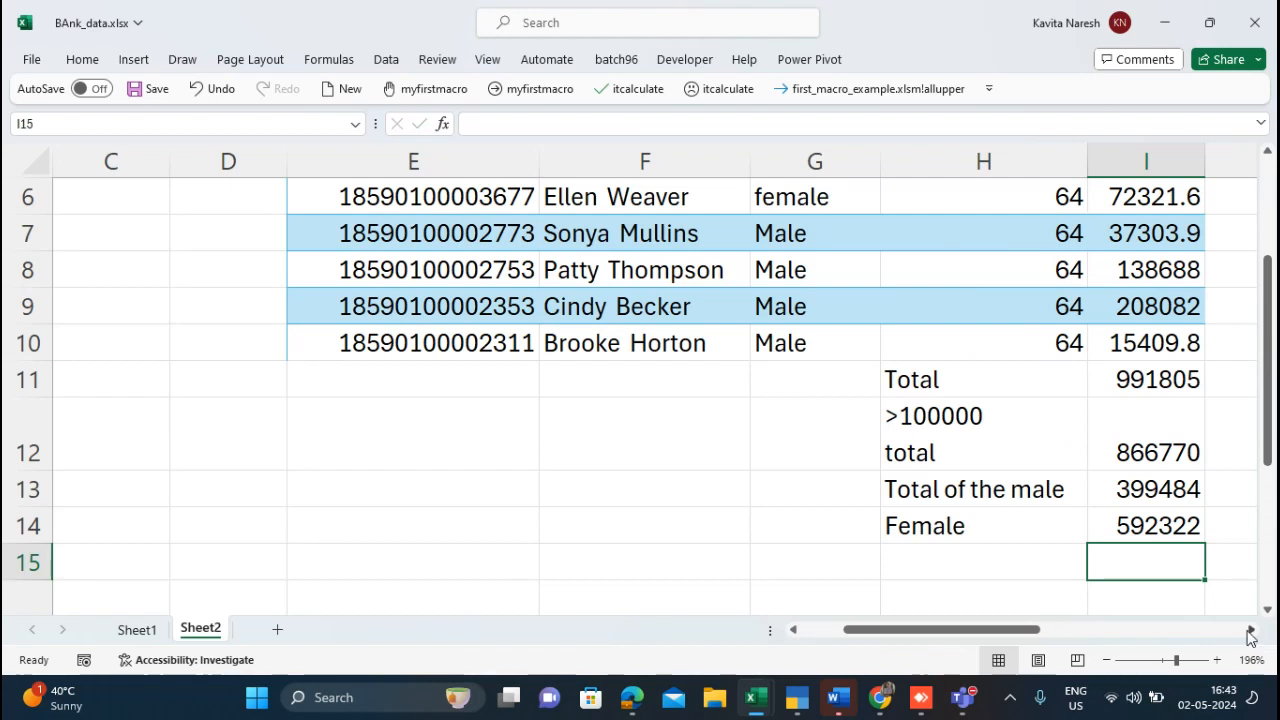
Step: Add the male and female totals I13:I14 with a SUM formula in J13 to cross-check the overall total
left_click(1250, 630)
left_click(1120, 500)
type("=")
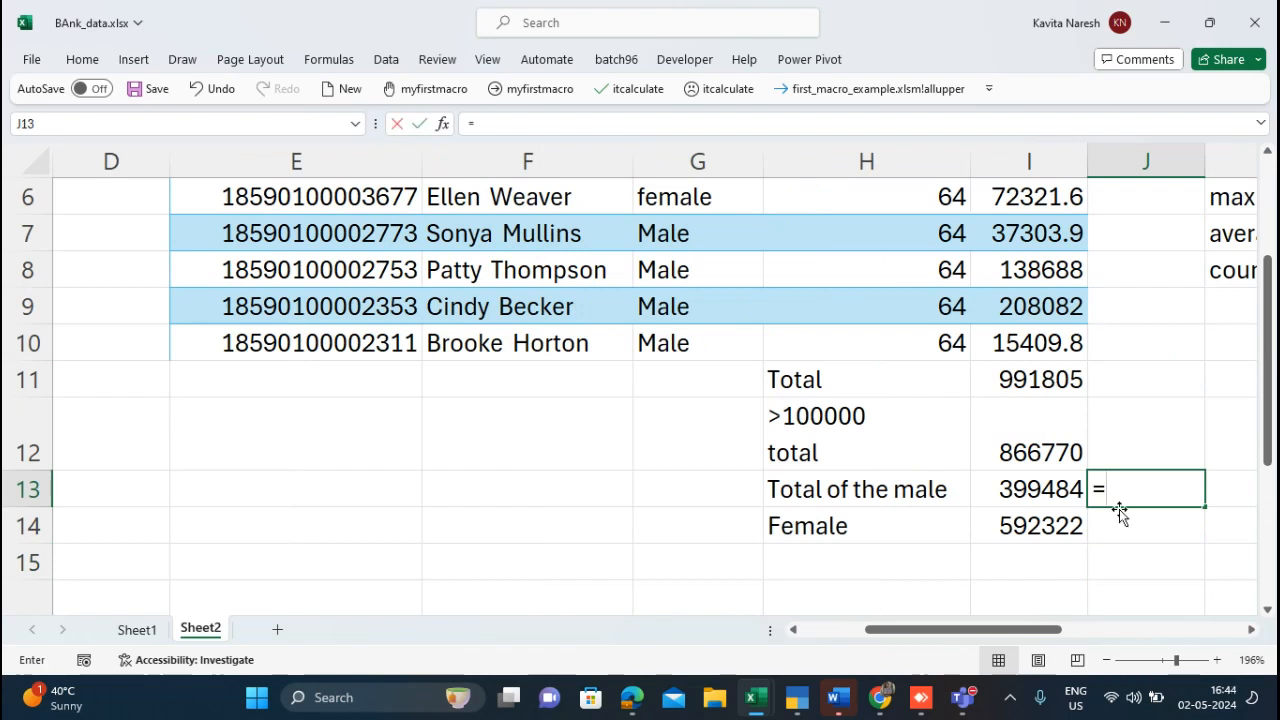
type("sum(")
left_click(1052, 487)
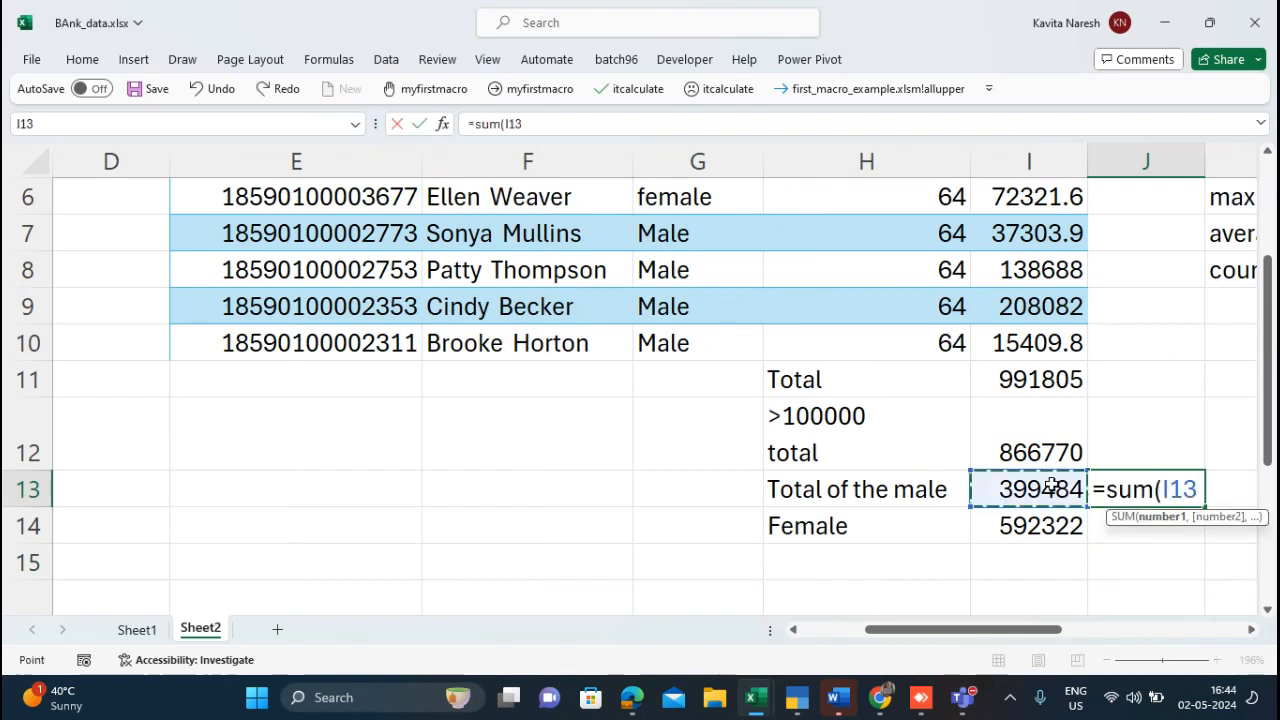
left_click_drag(1052, 487, 1048, 540)
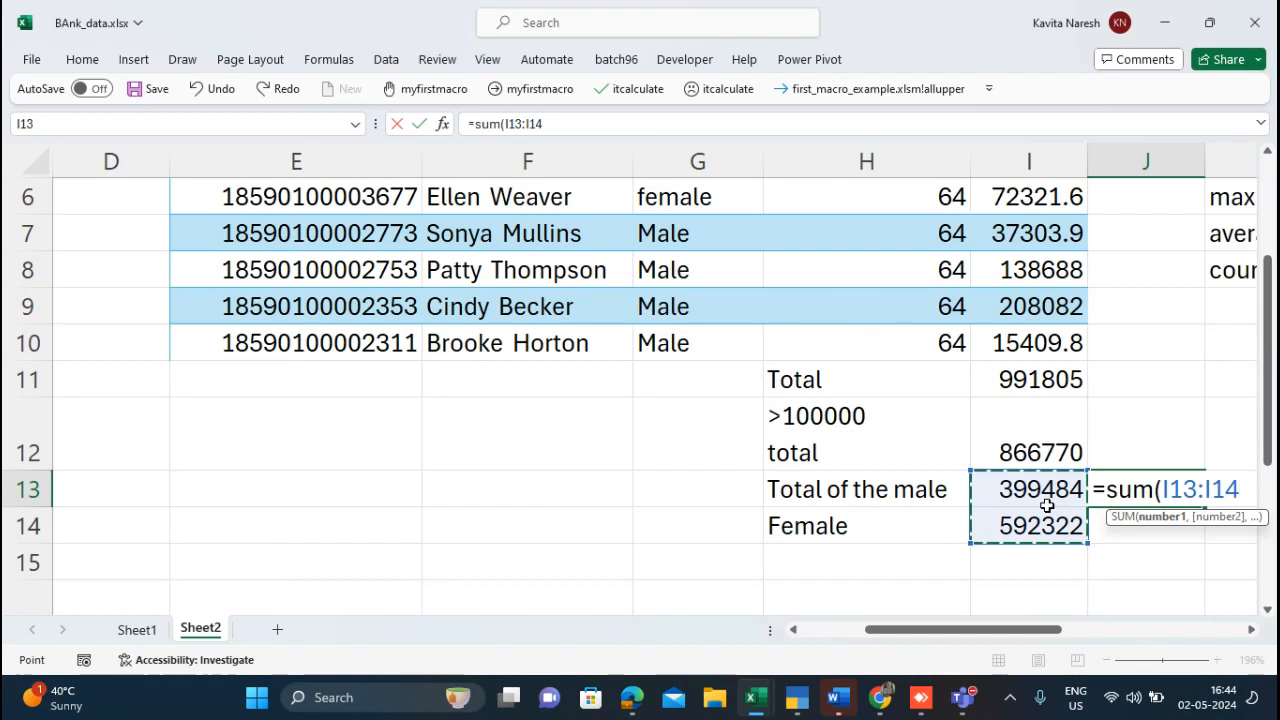
key("ctrl+Return")
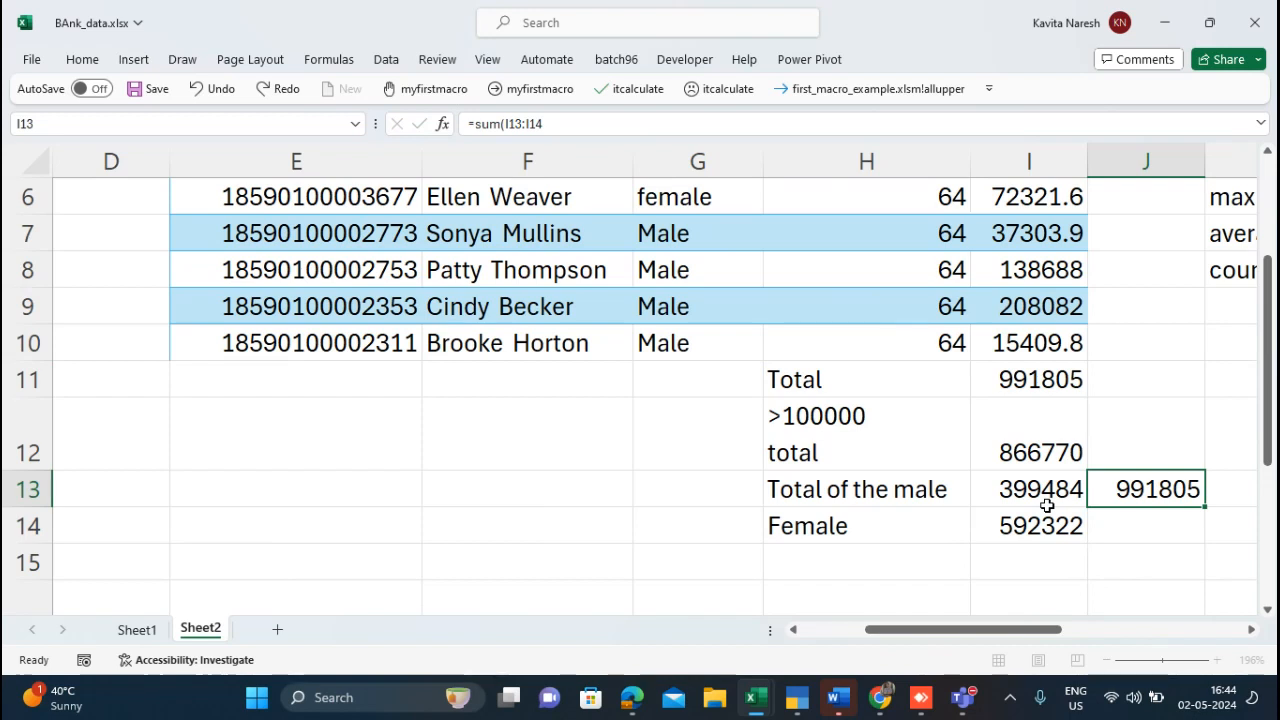
key("Return")
key("Up")
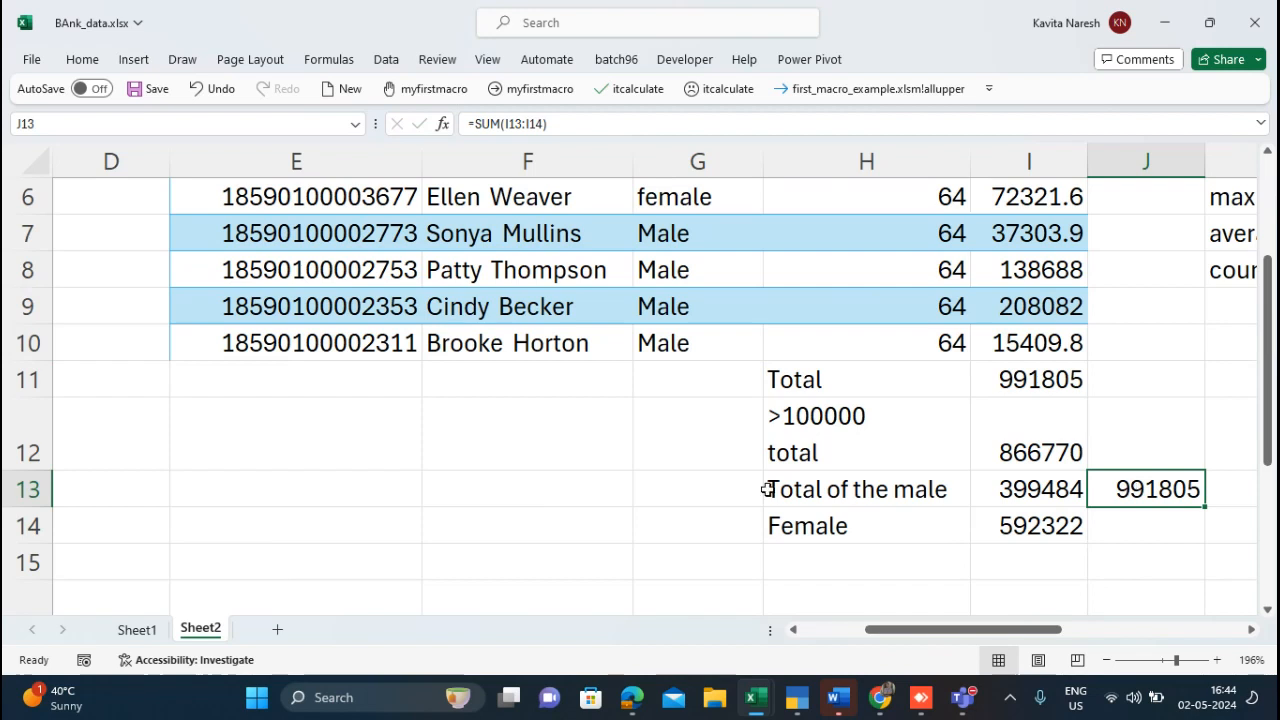
Step: Enter the label "sumifs" in cell E15 below the data
left_click(351, 552)
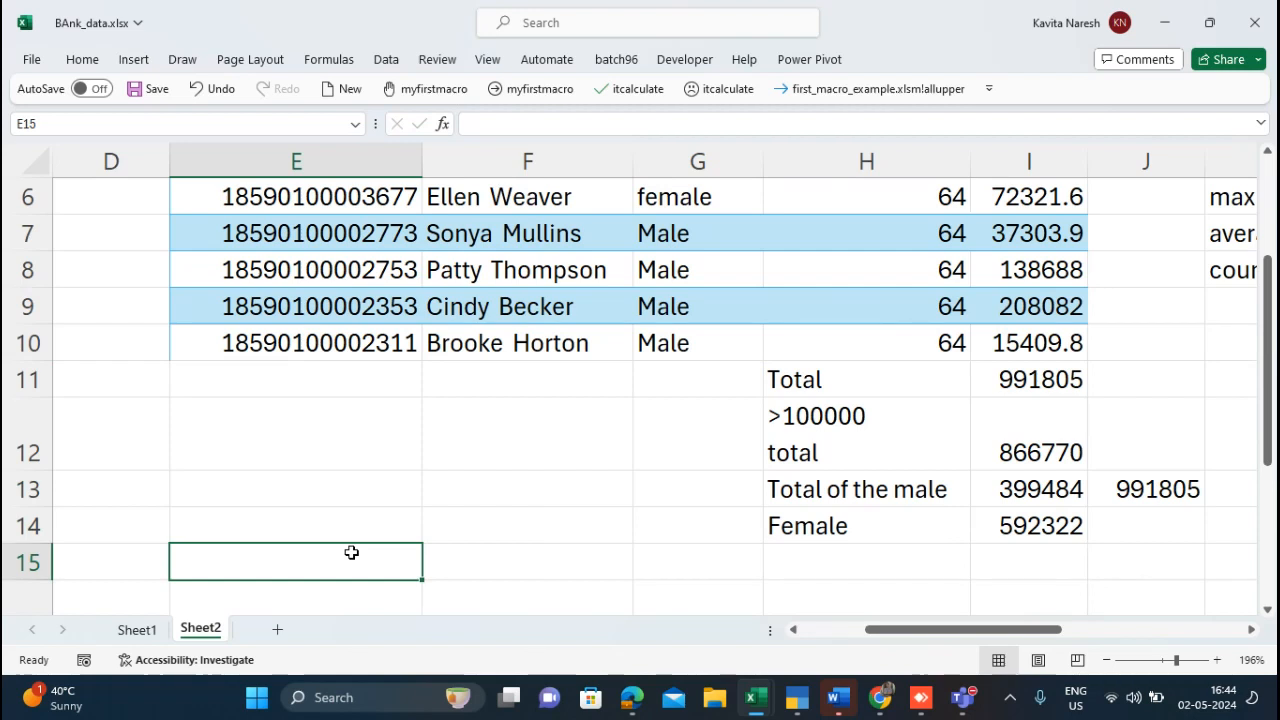
type("sumifs")
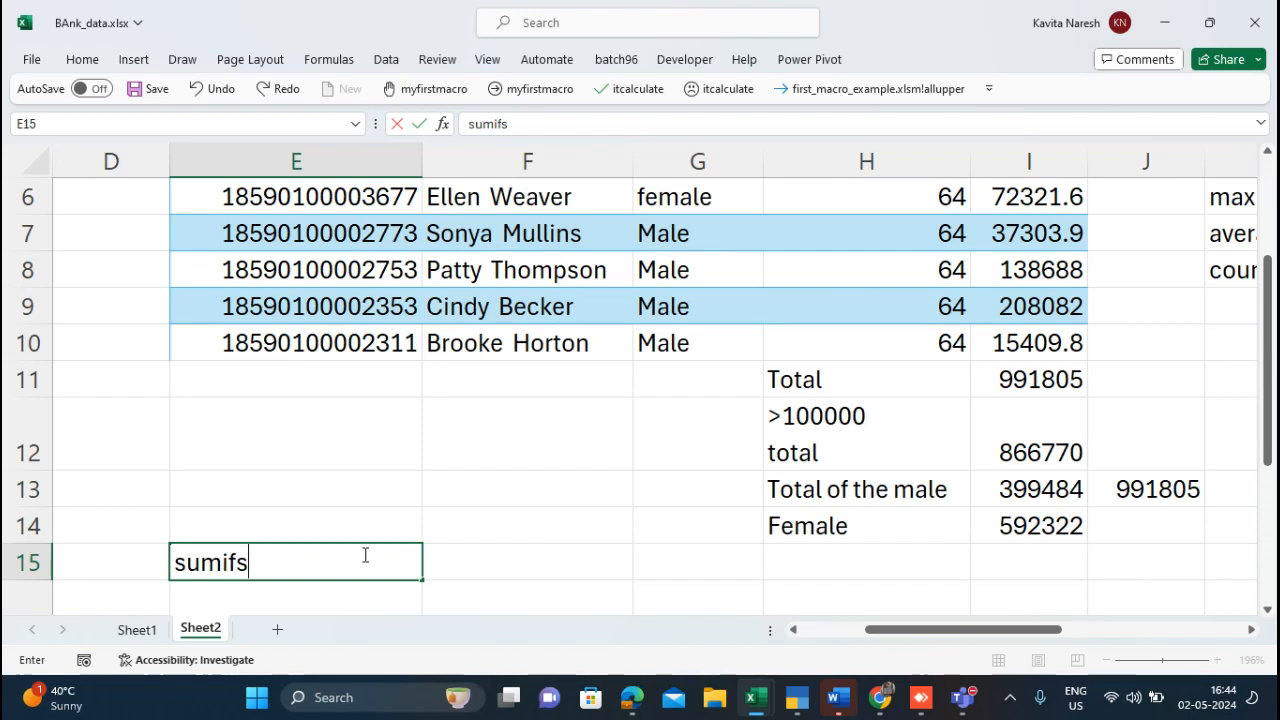
left_click(477, 553)
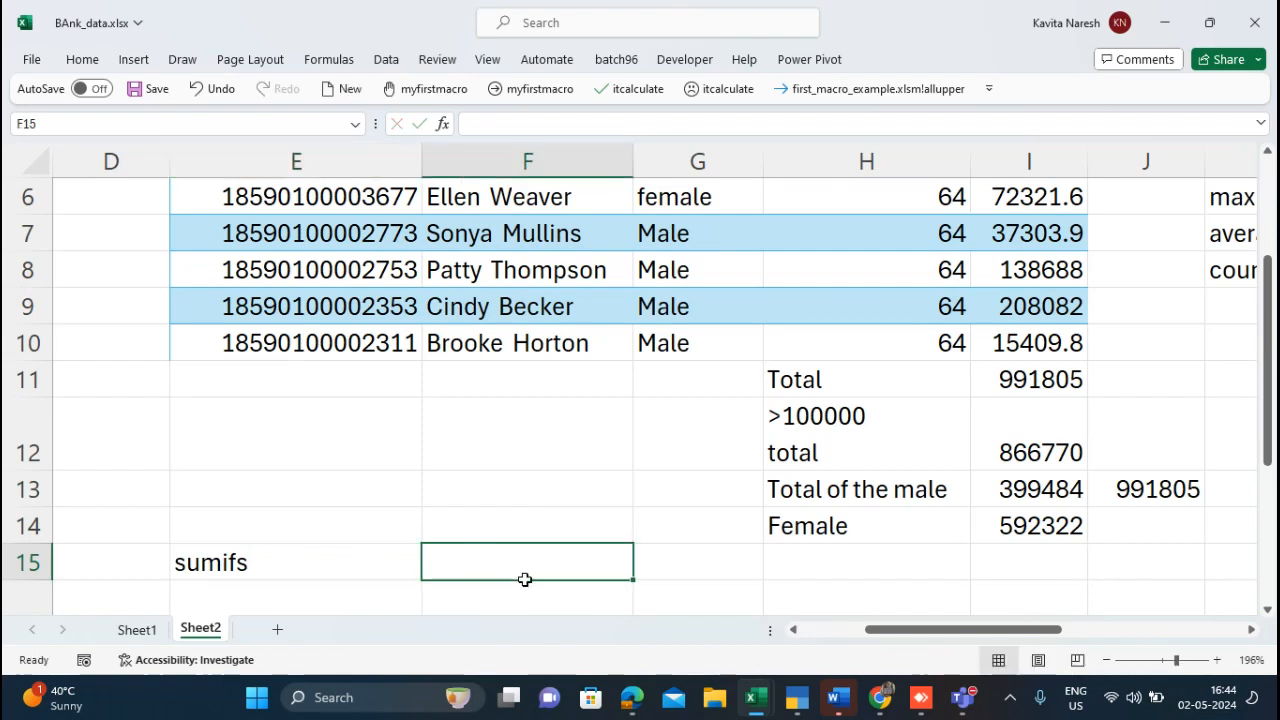
Step: Start a SUMIFS formula in F15 with the Balance values I5:I10 as the sum range
mouse_move(965, 695)
type("=sumifs(")
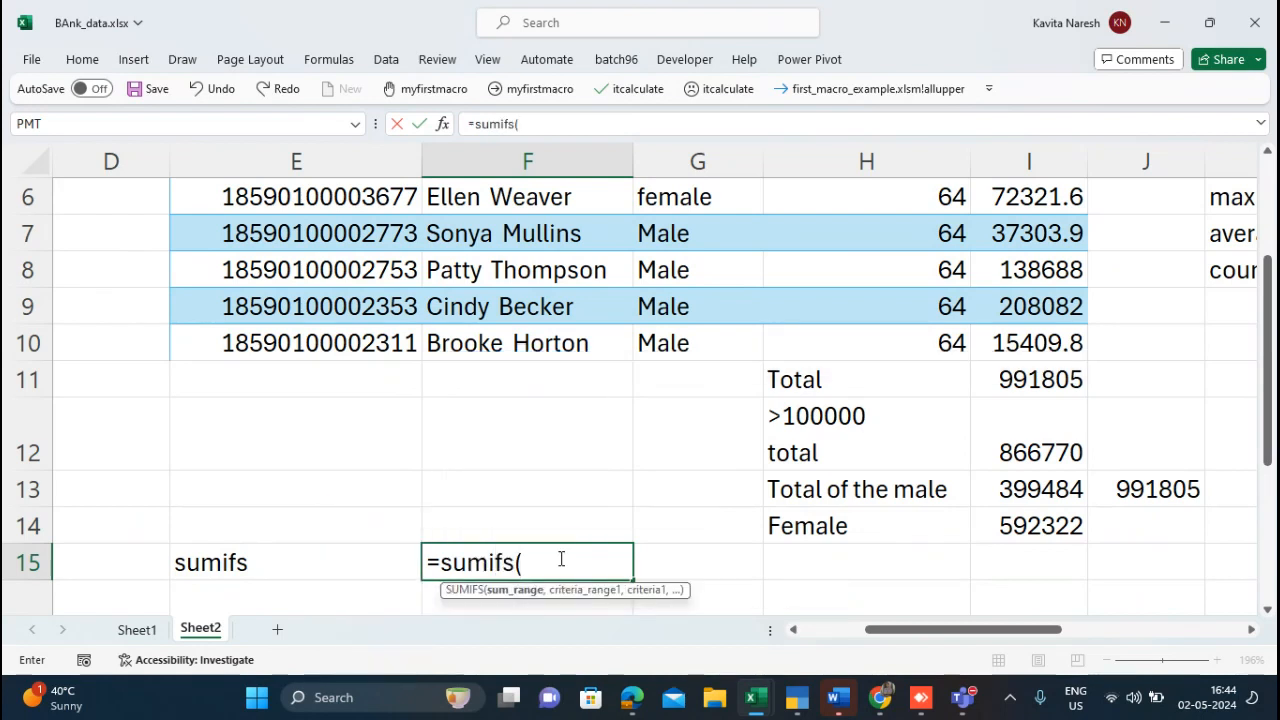
left_click(1028, 342)
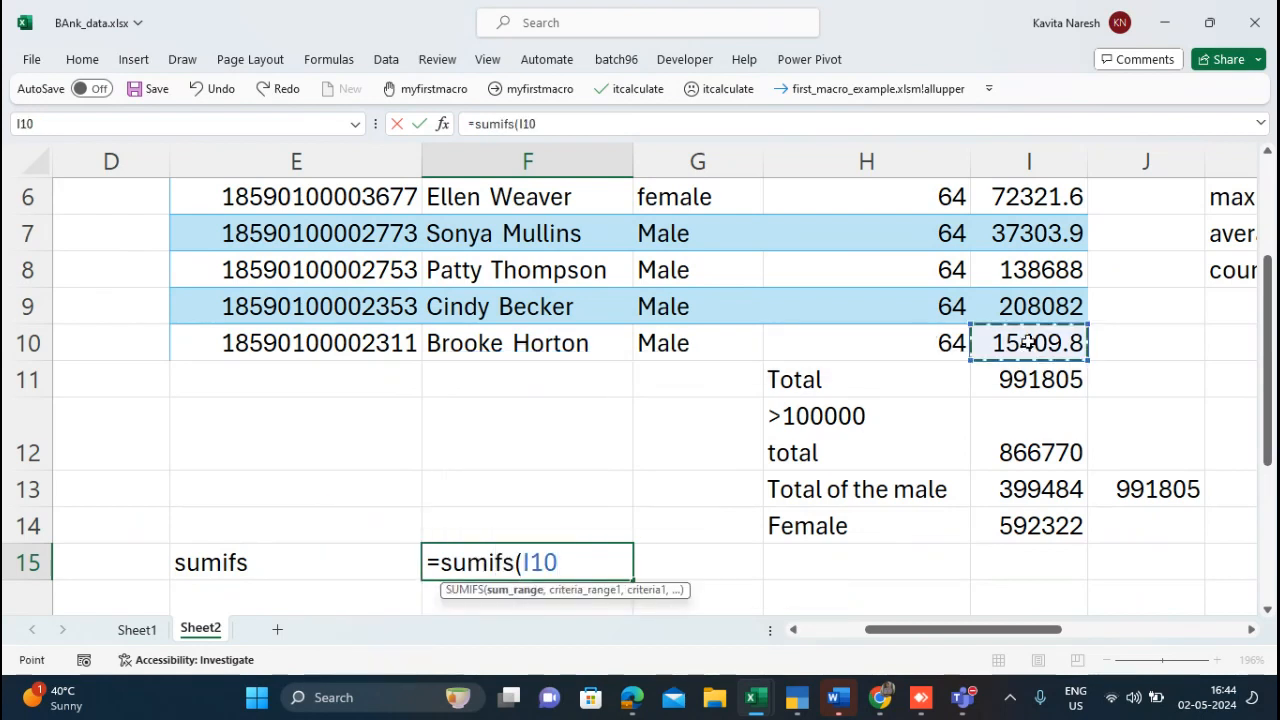
key("ctrl+shift+Up")
key("shift+Down")
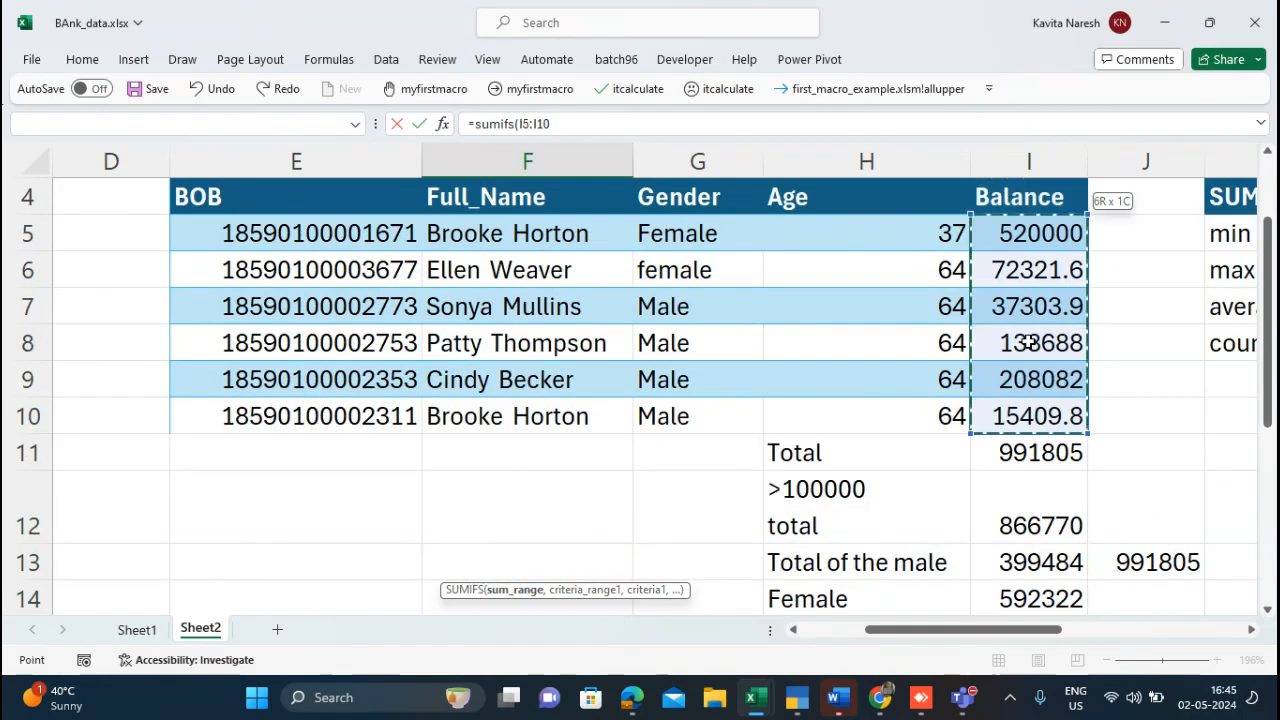
type(",")
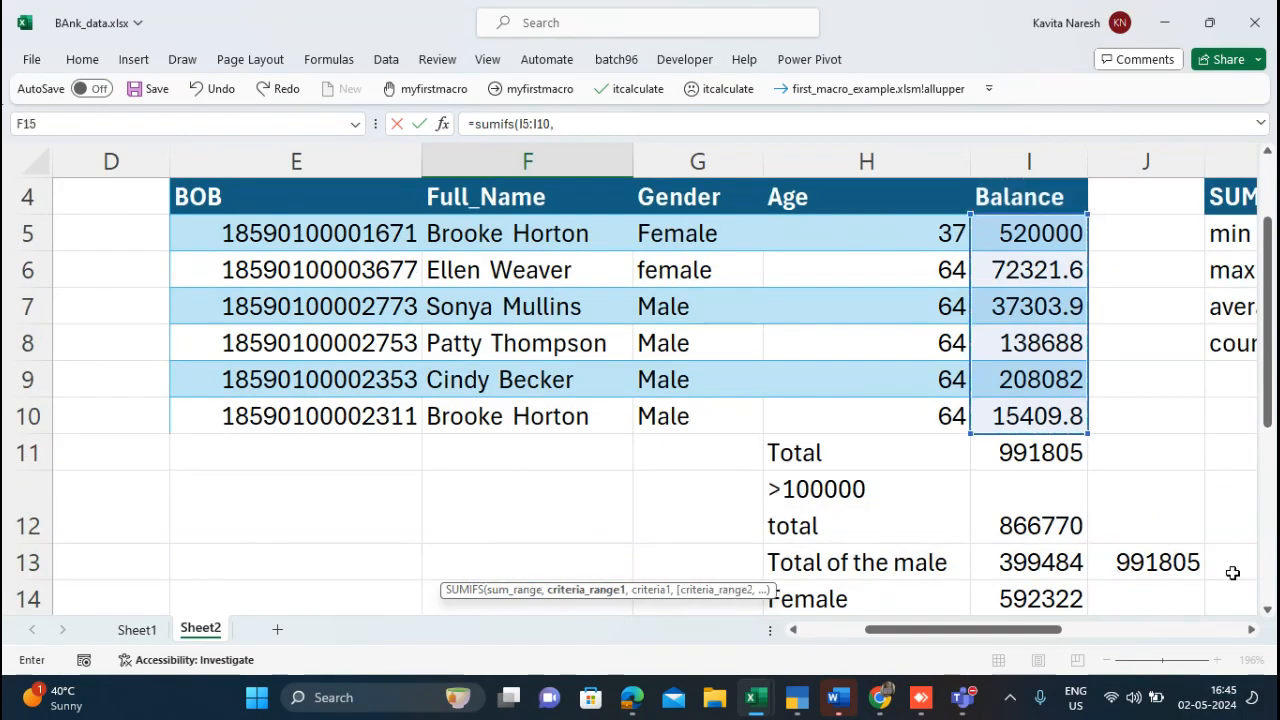
Step: Add the Balance values I5:I10 as the first SUMIFS criteria range, with the criterion ">100000"
left_click(1268, 612)
left_click(1268, 612)
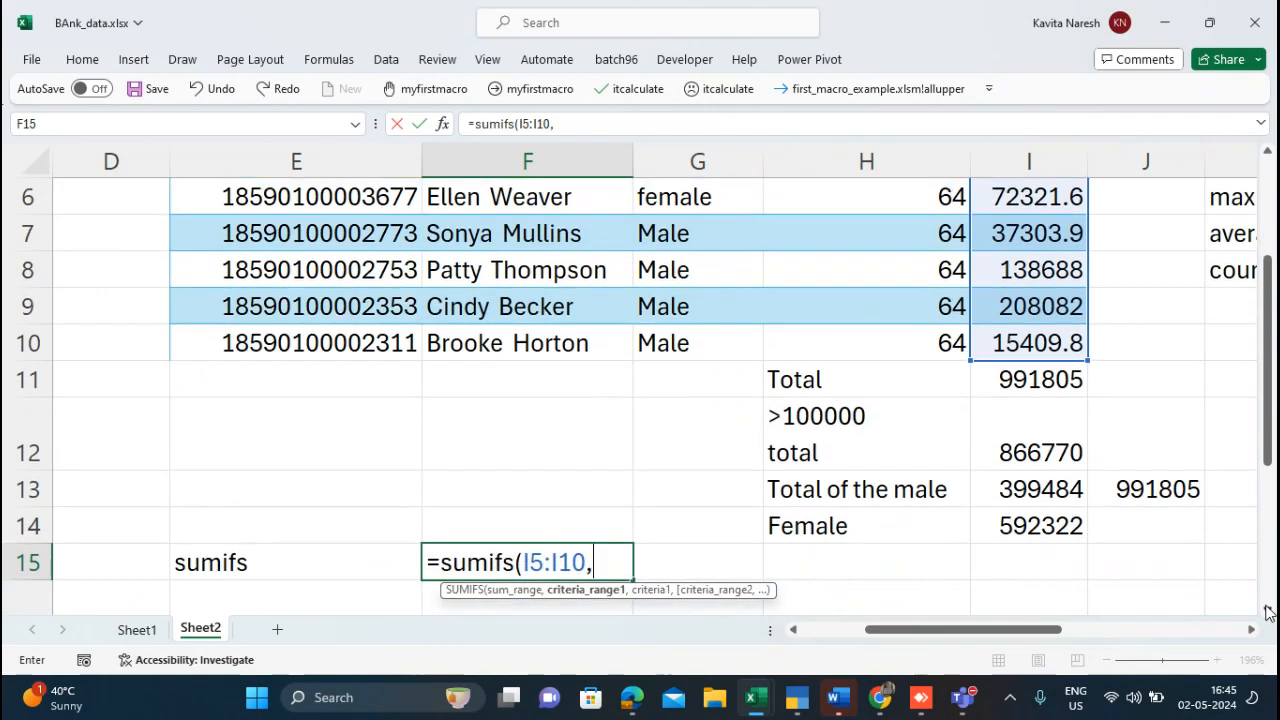
left_click(1051, 336)
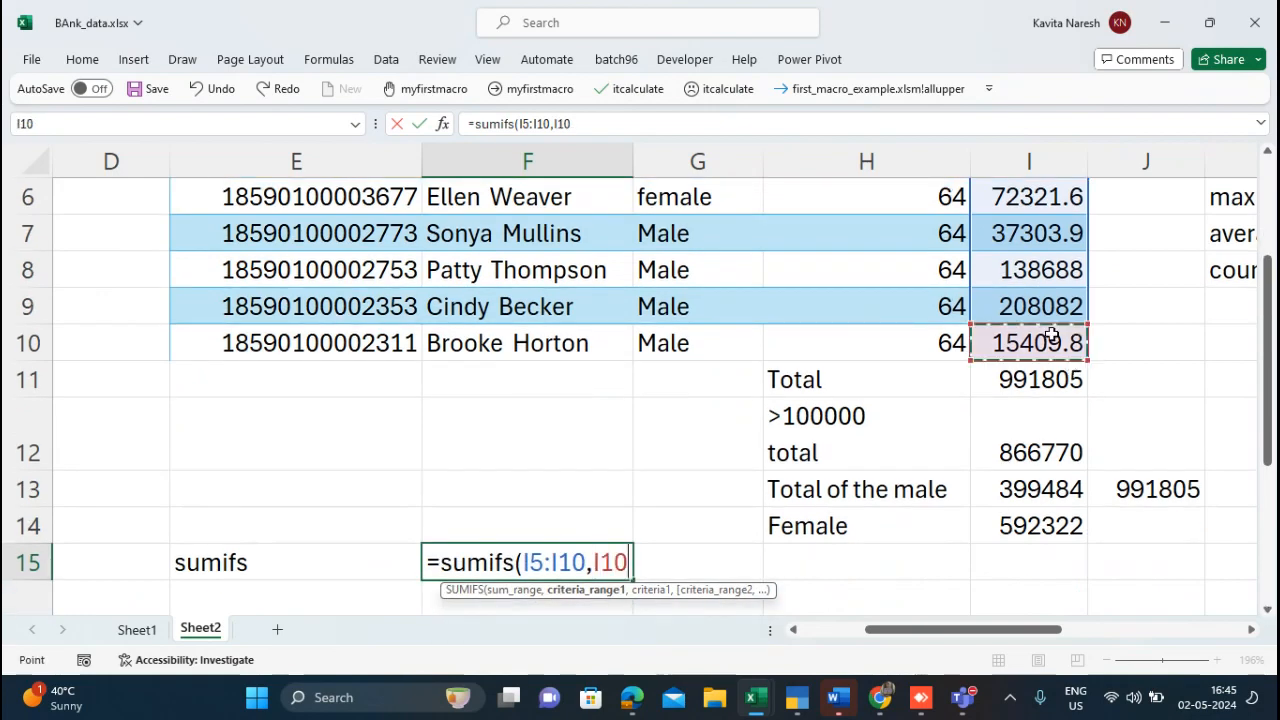
key("shift+Up")
key("shift+Up")
key("shift+Up")
key("shift+Up")
key("shift+Up")
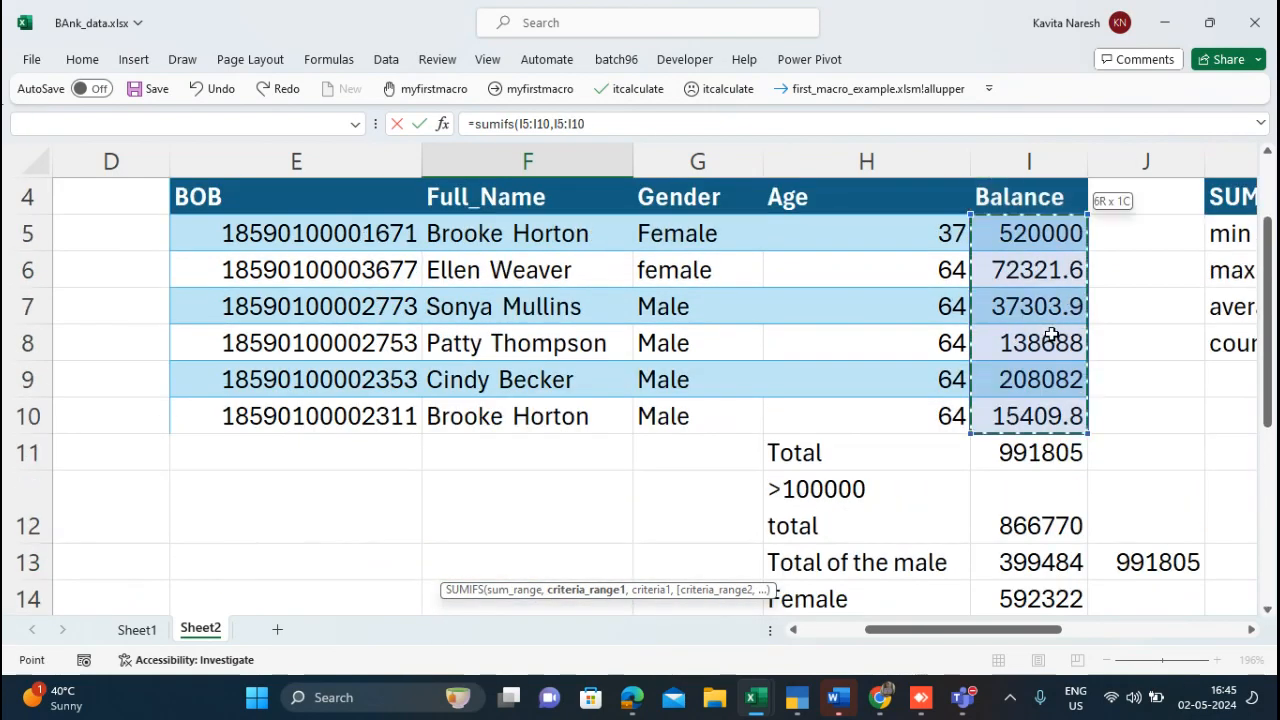
type(",")
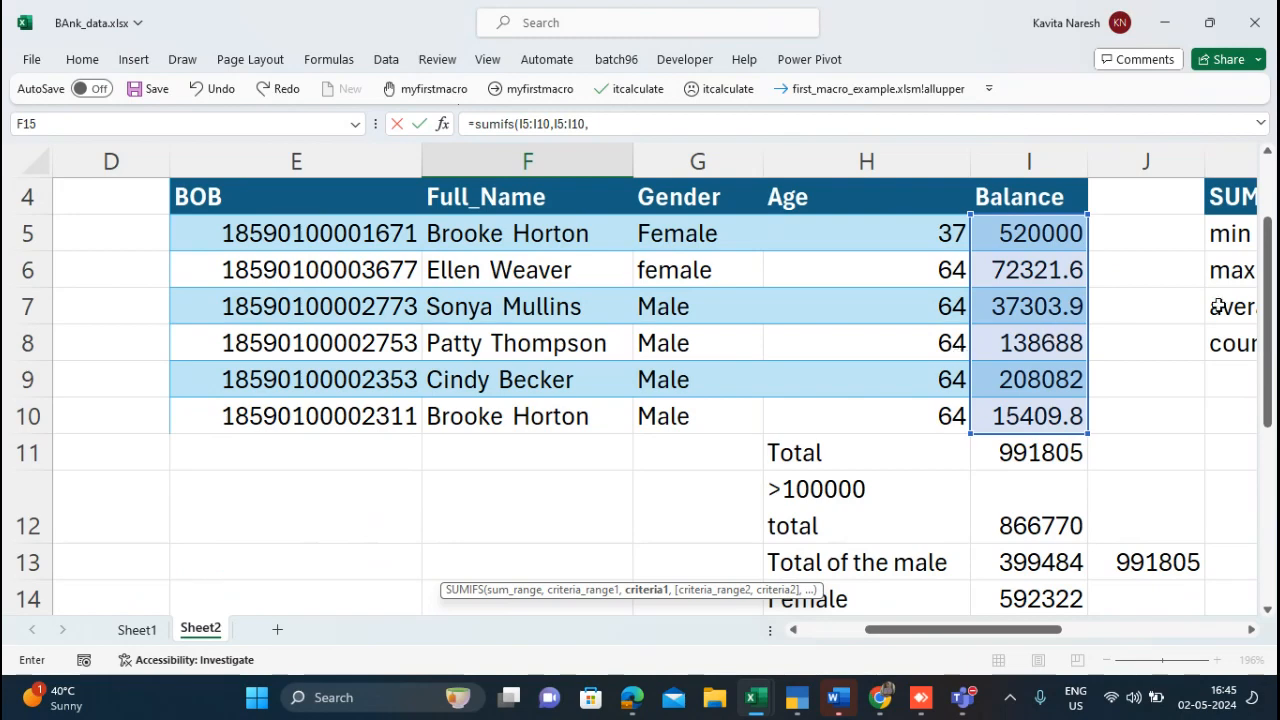
left_click_drag(1268, 354, 1270, 531)
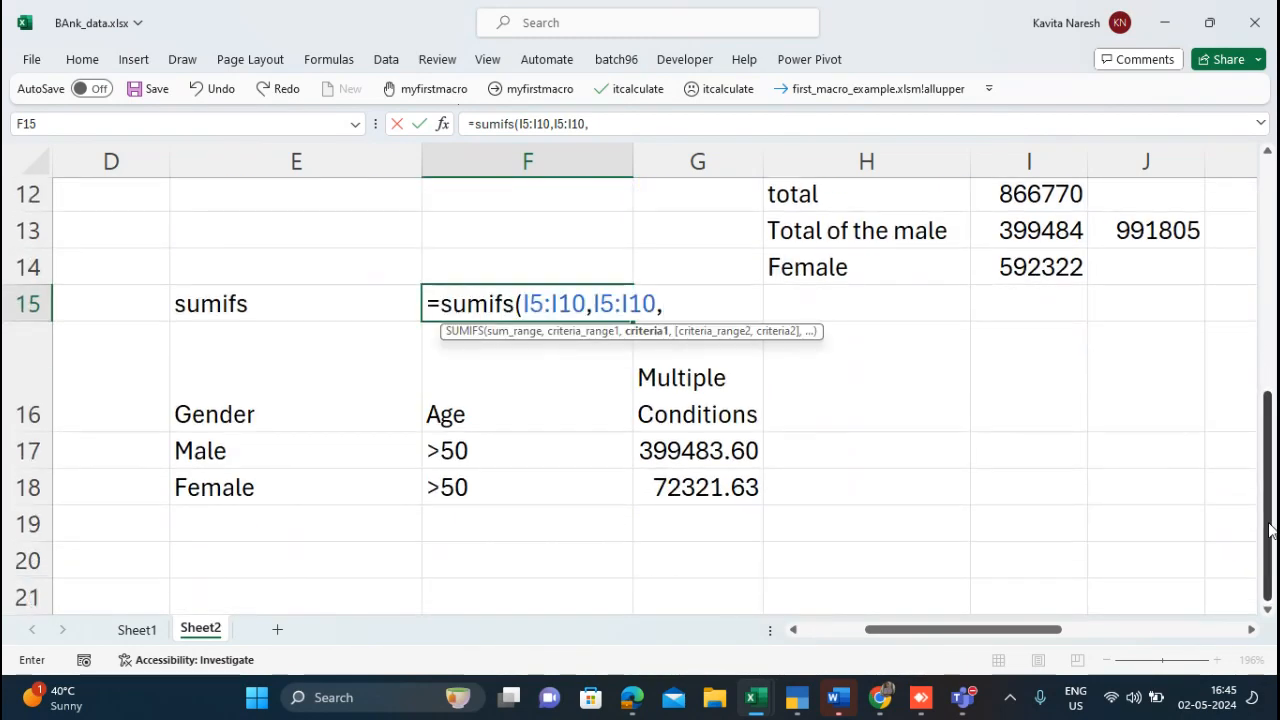
type("\">100000\",")
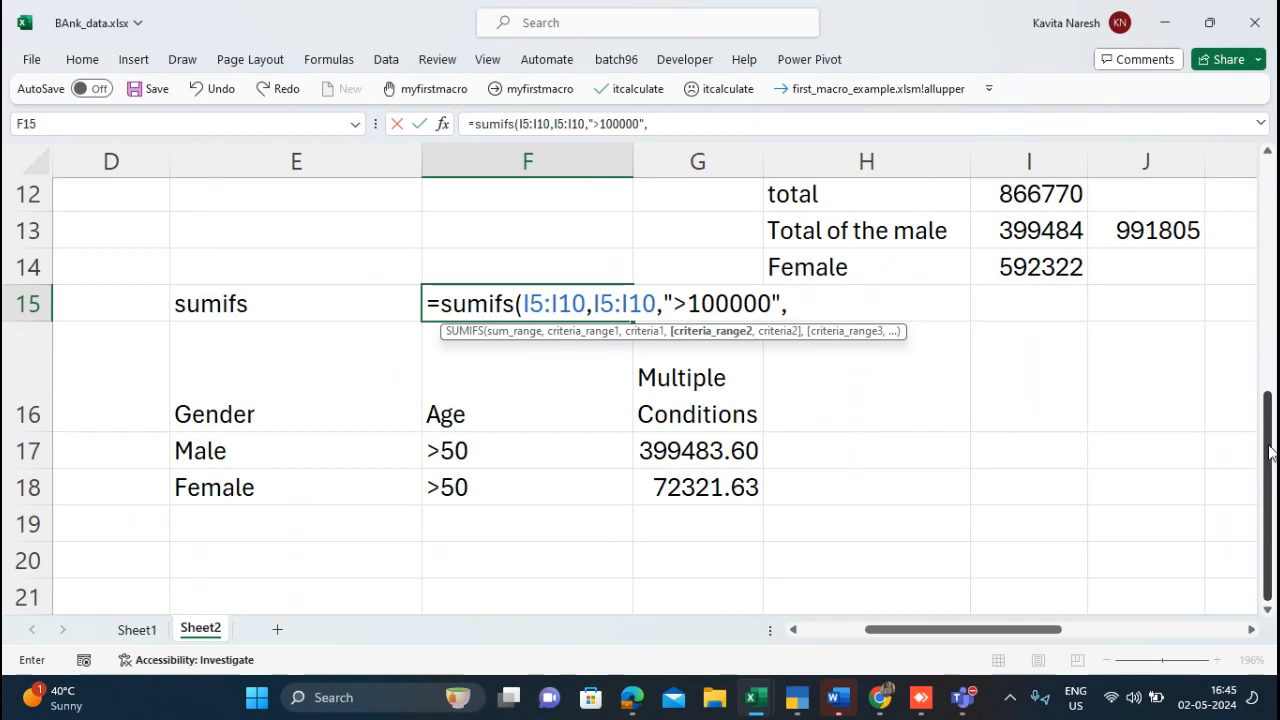
Step: Add the Gender range G5:G10 with the criterion "Male" and complete the SUMIFS formula in F15
left_click_drag(1260, 471, 1262, 352)
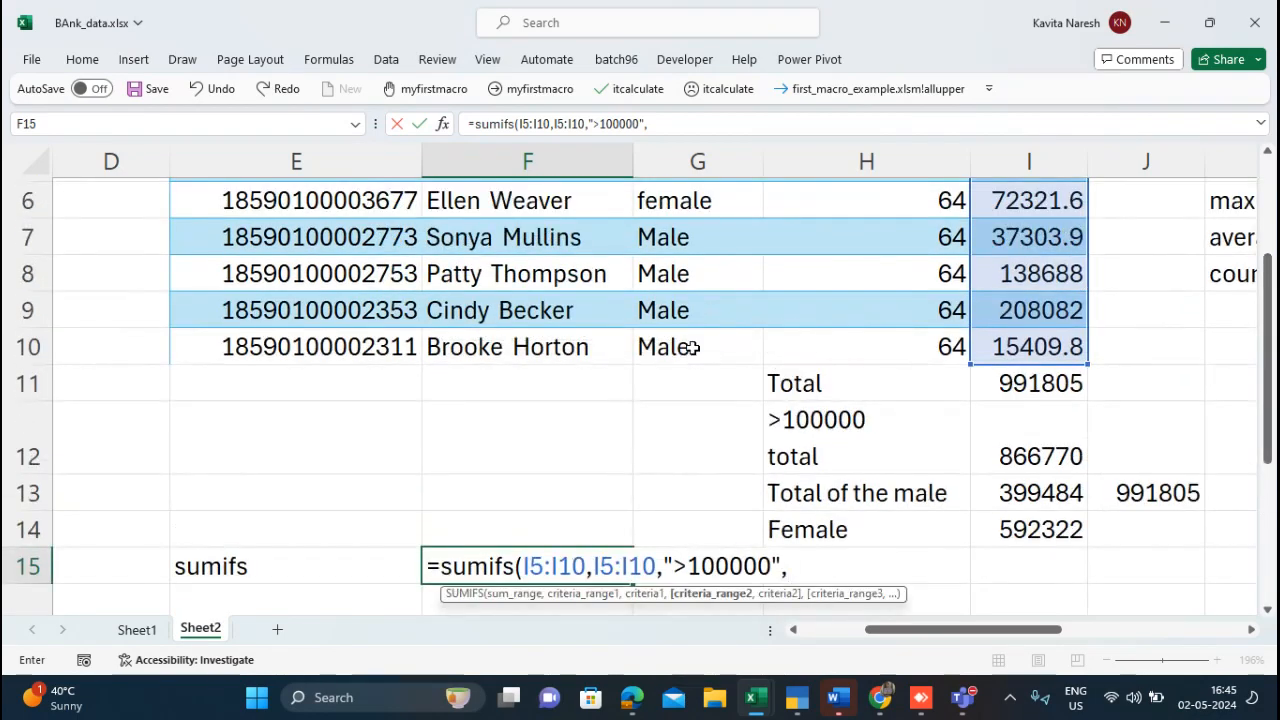
left_click(690, 346)
key("shift+Up")
key("shift+Up")
key("shift+Up")
key("shift+Up")
key("shift+Up")
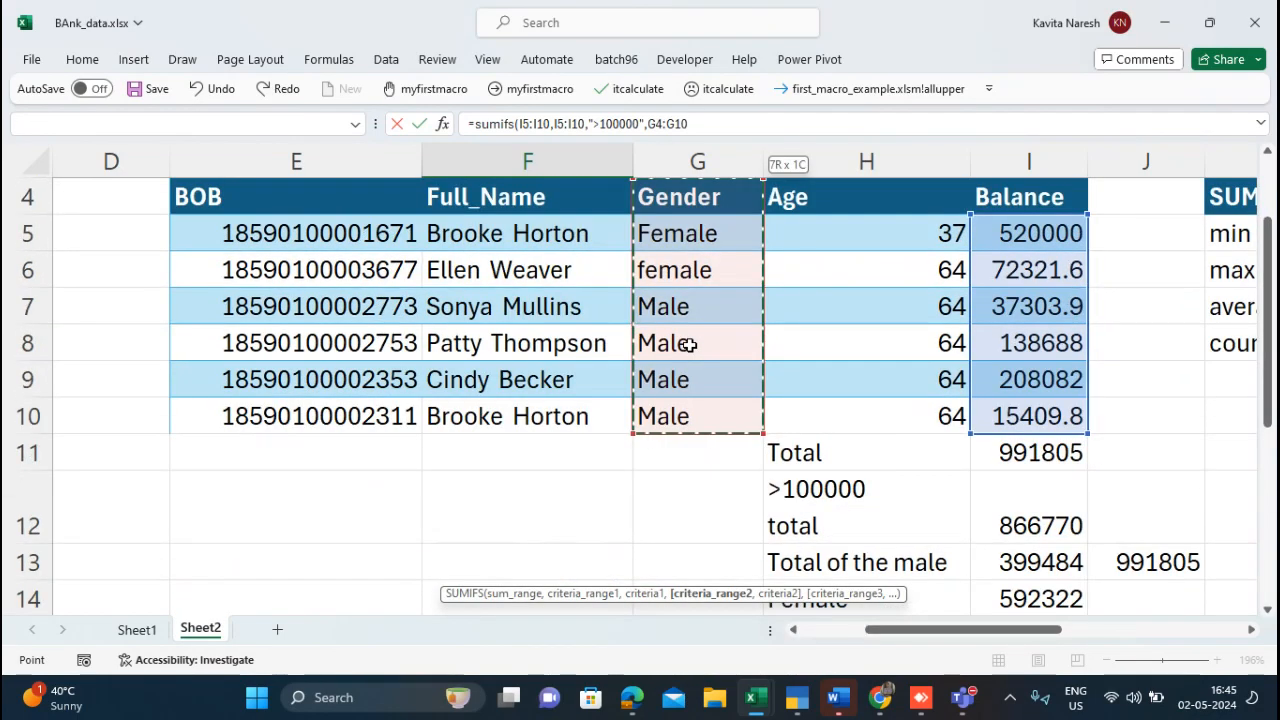
type(",\"M")
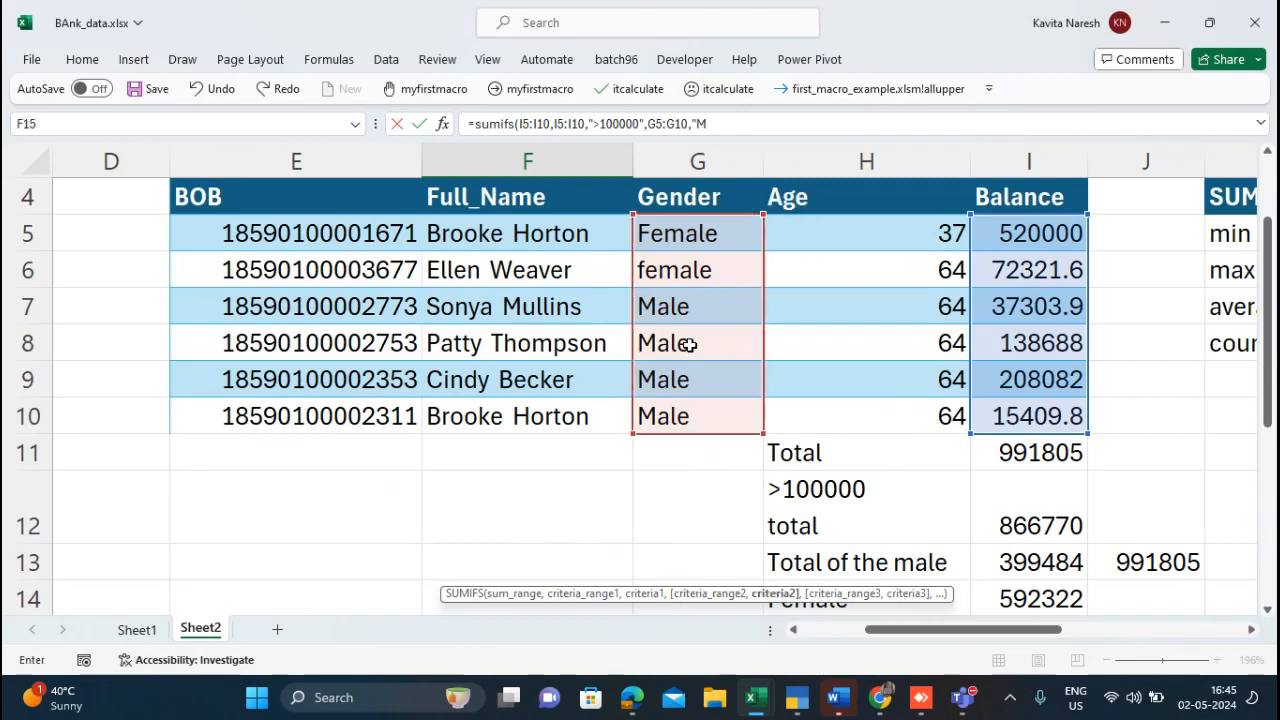
type("ale\")")
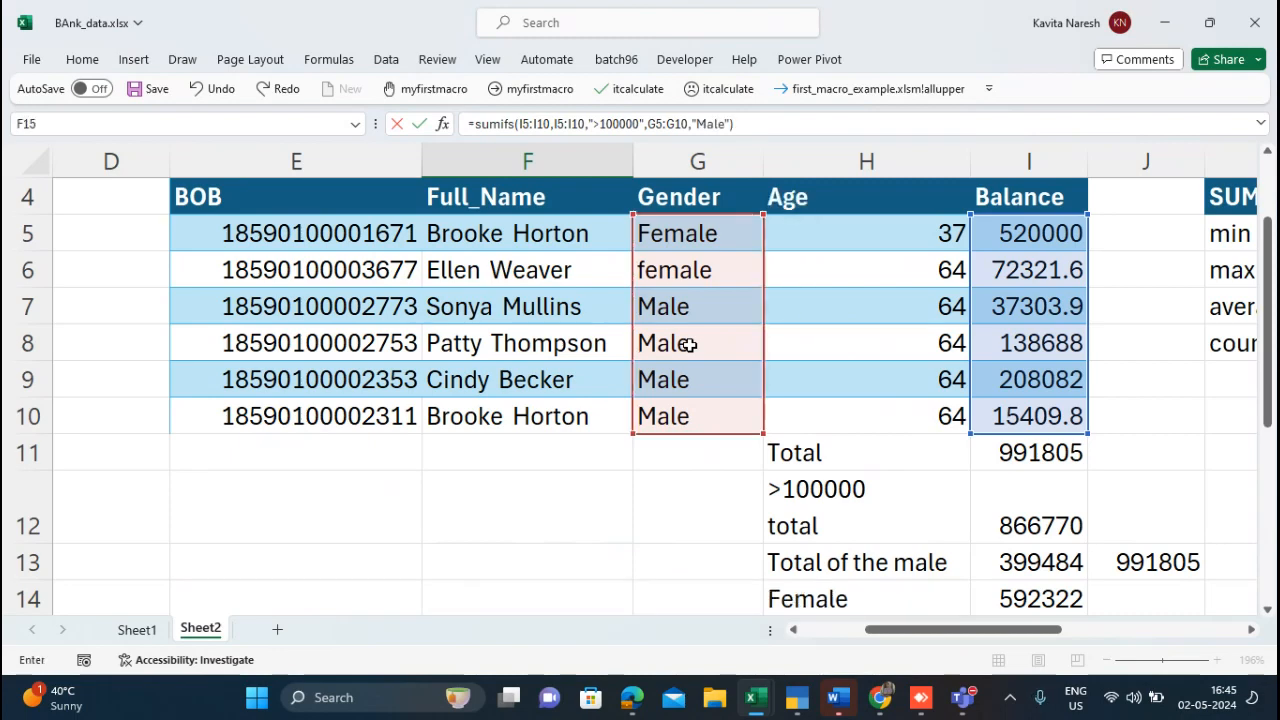
left_click_drag(1266, 381, 1270, 484)
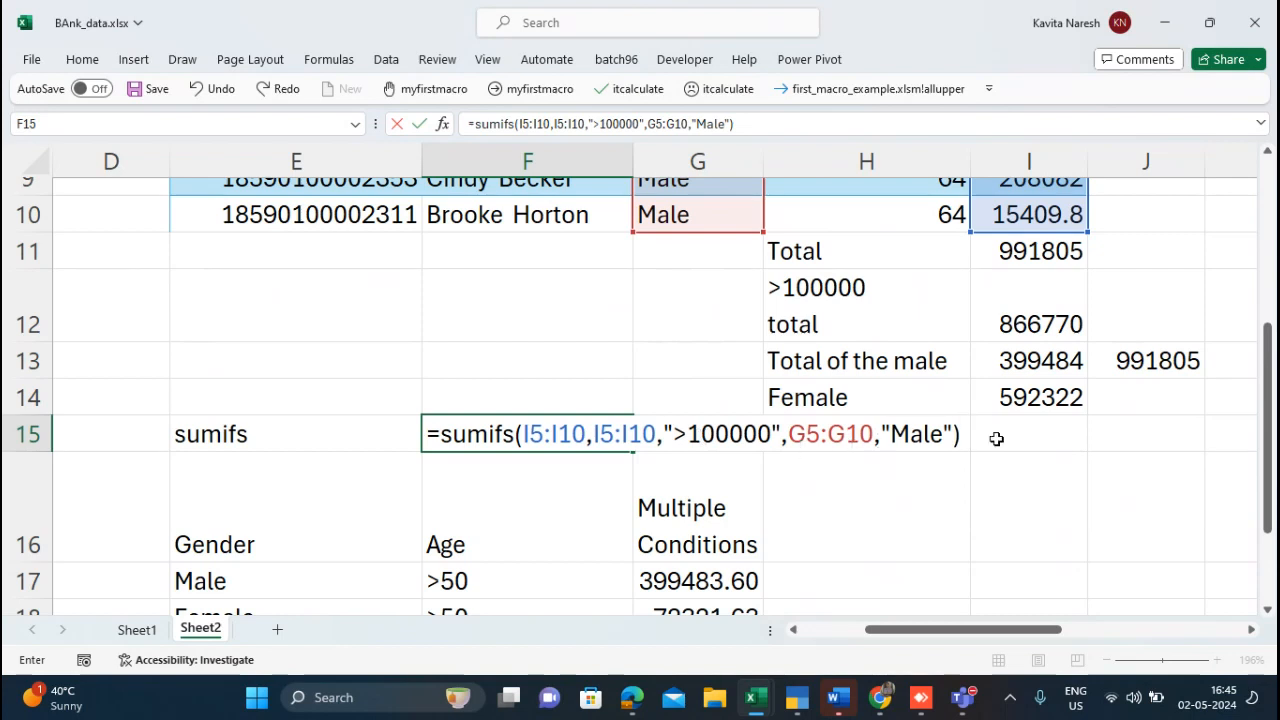
key("Return")
Step: Try a trailing space inside the quoted "Male" criterion of the SUMIFS formula in F15
left_click(608, 434)
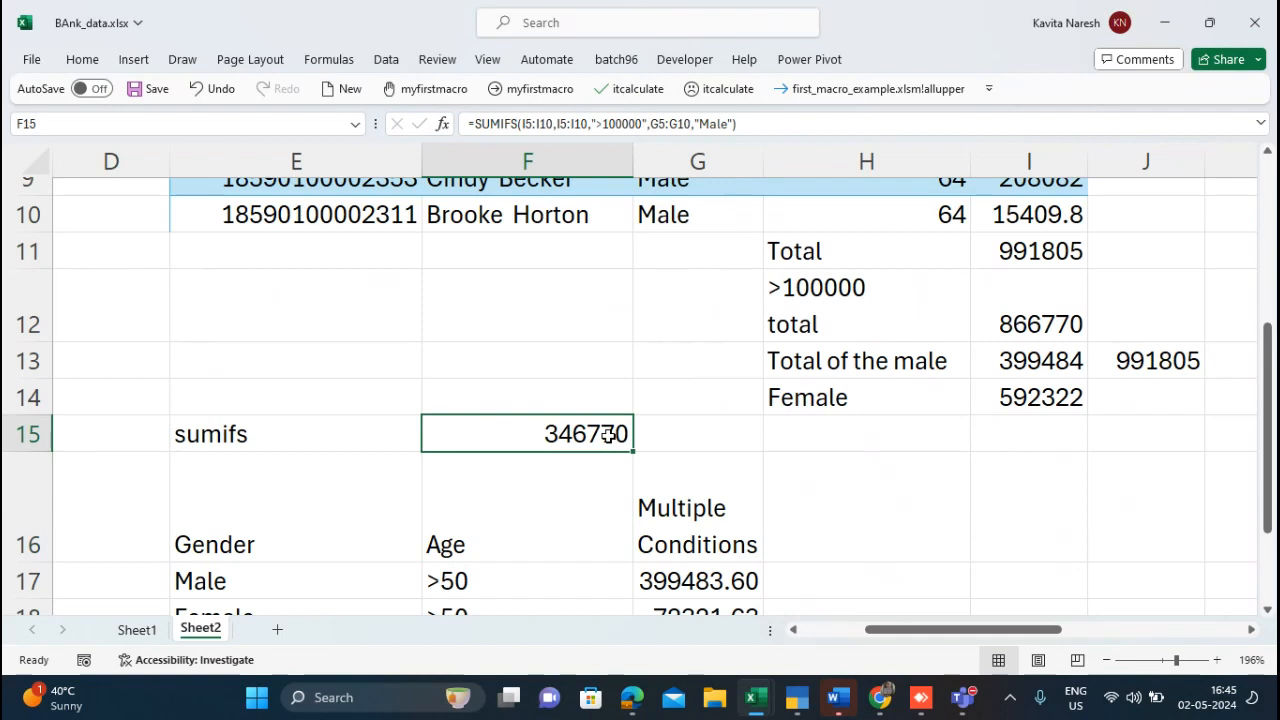
double_click(608, 434)
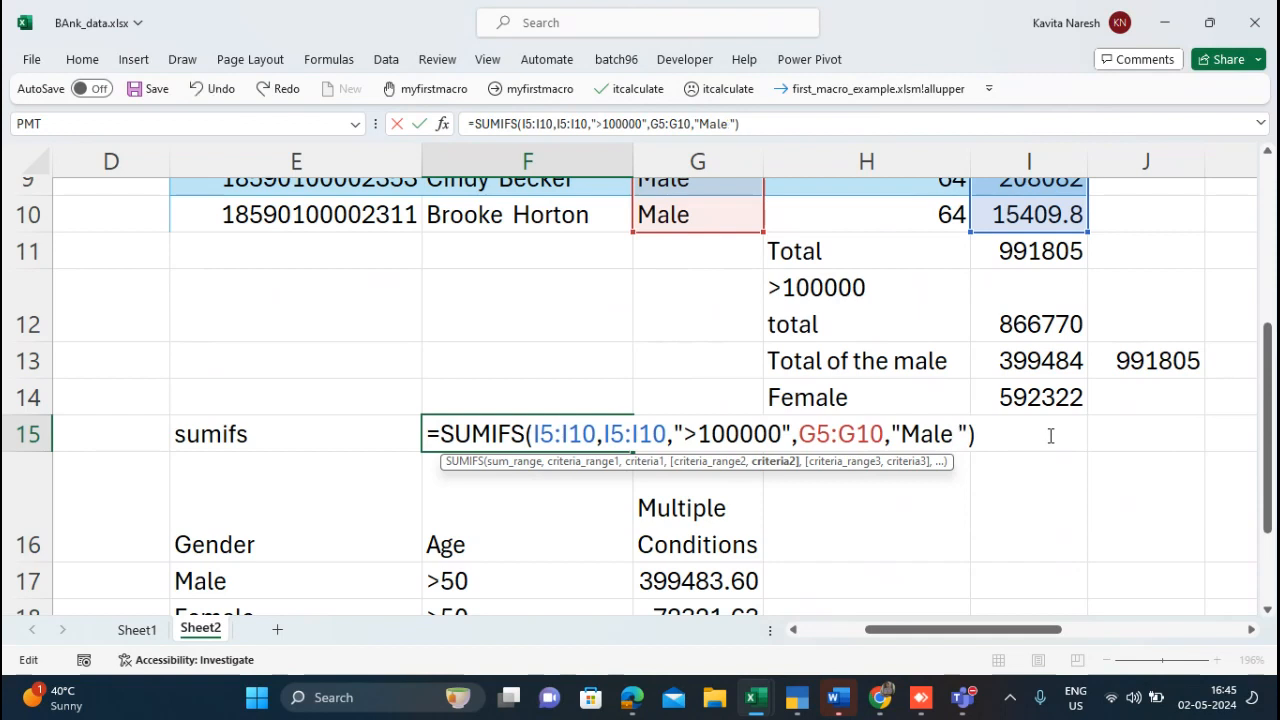
key("Return")
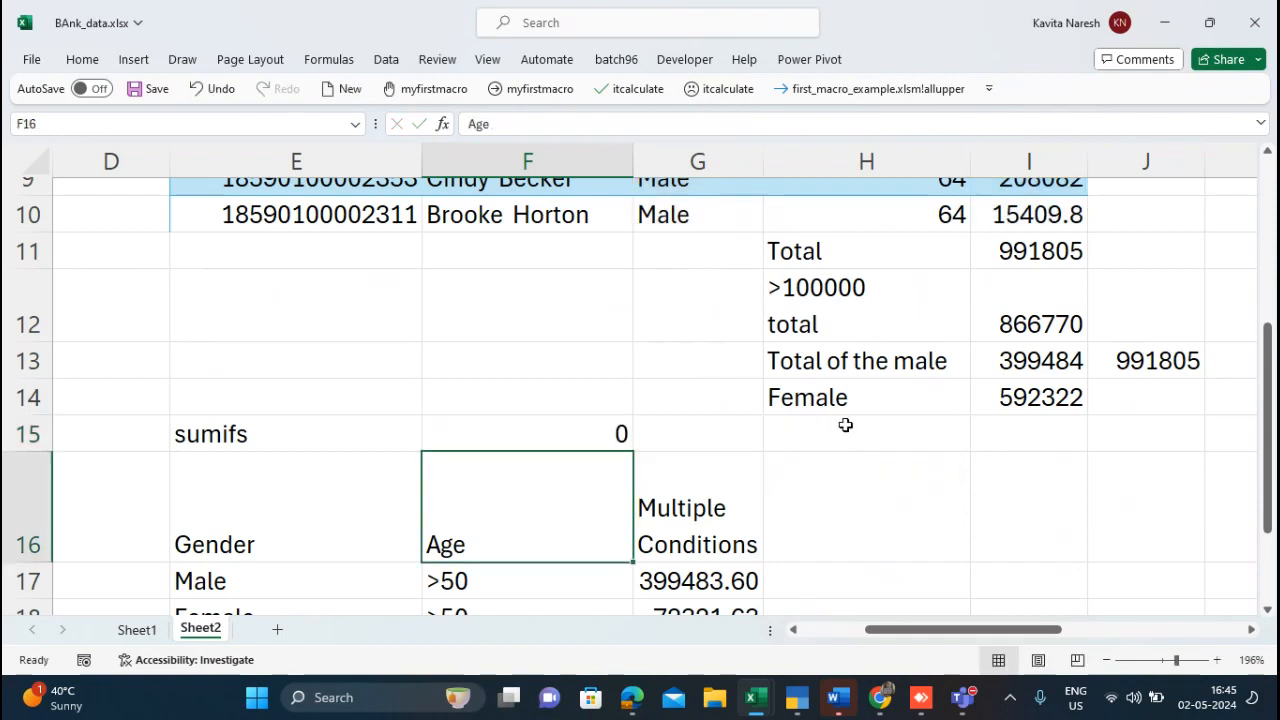
Step: Remove the trailing space inside the quotes so the SUMIFS gender criterion in F15 reads "Male"
left_click(568, 423)
double_click(568, 423)
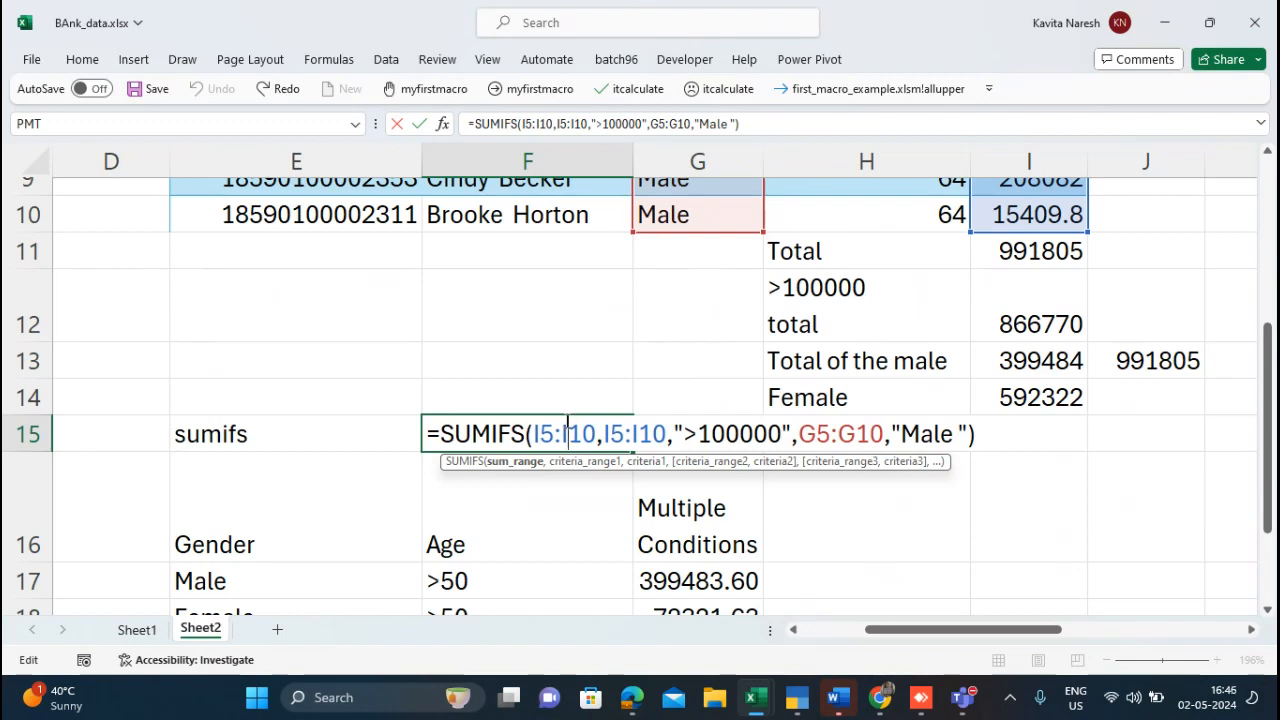
left_click(957, 433)
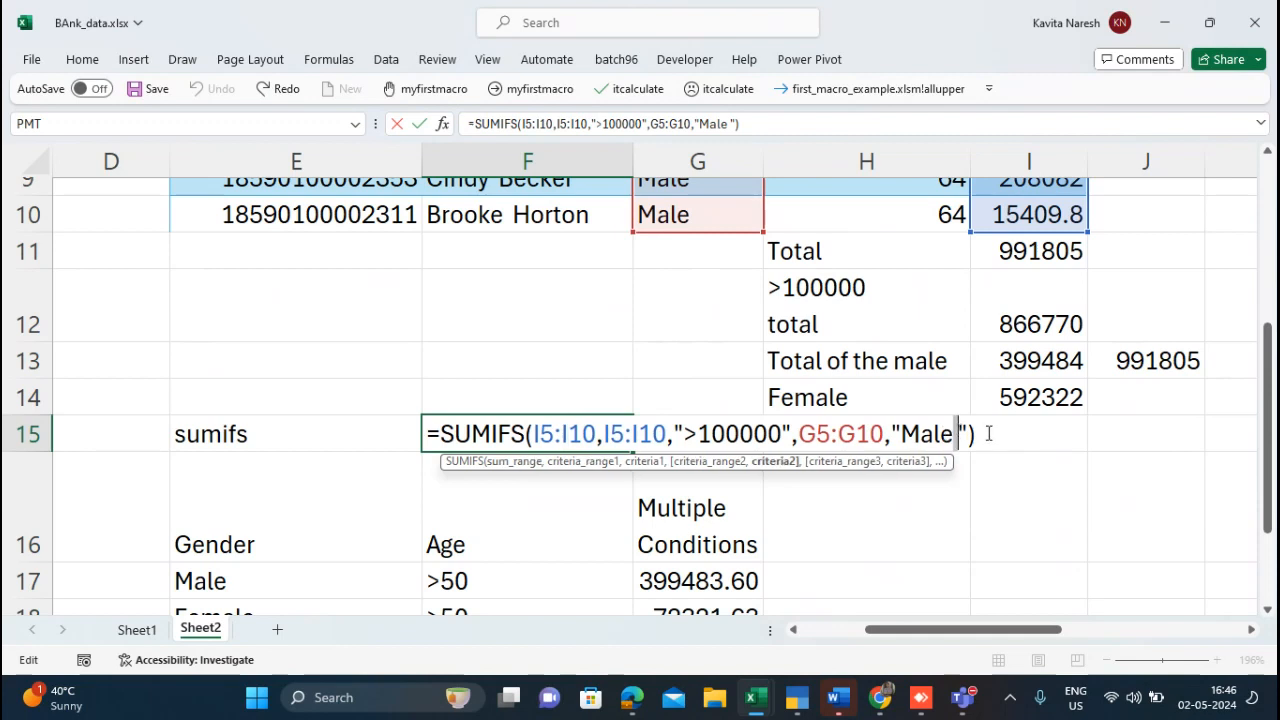
key("Delete")
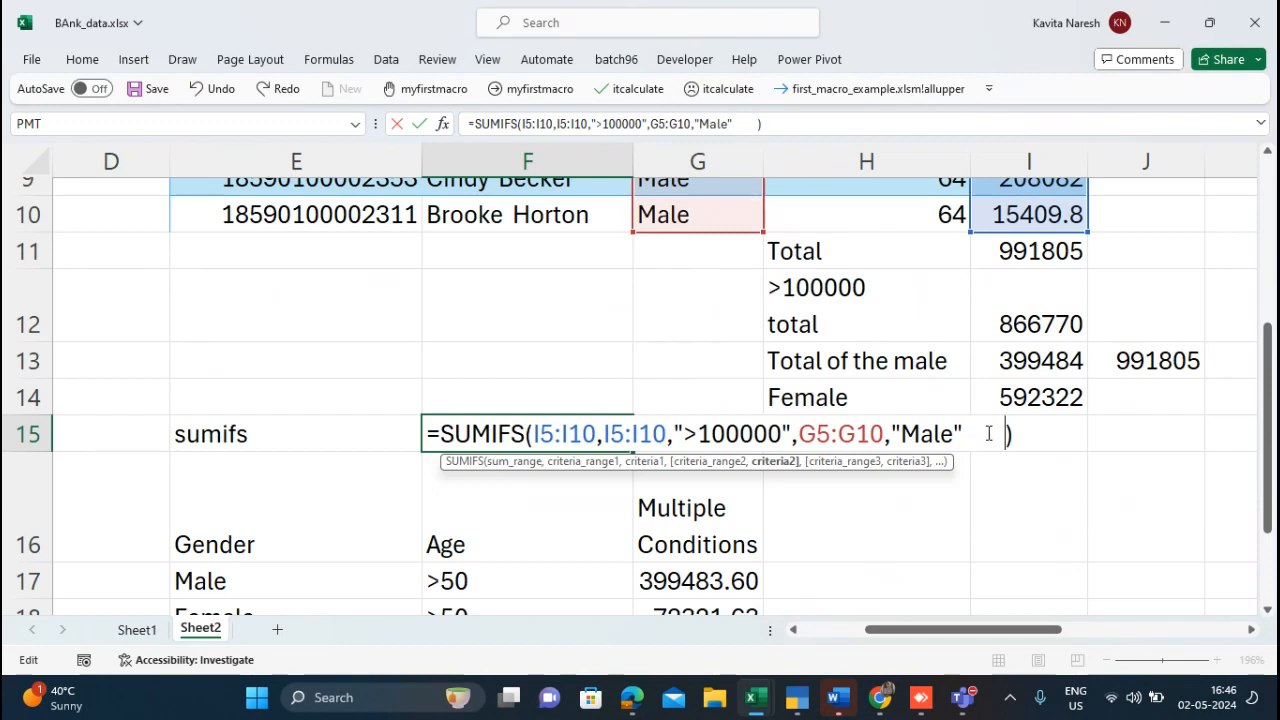
key("Return")
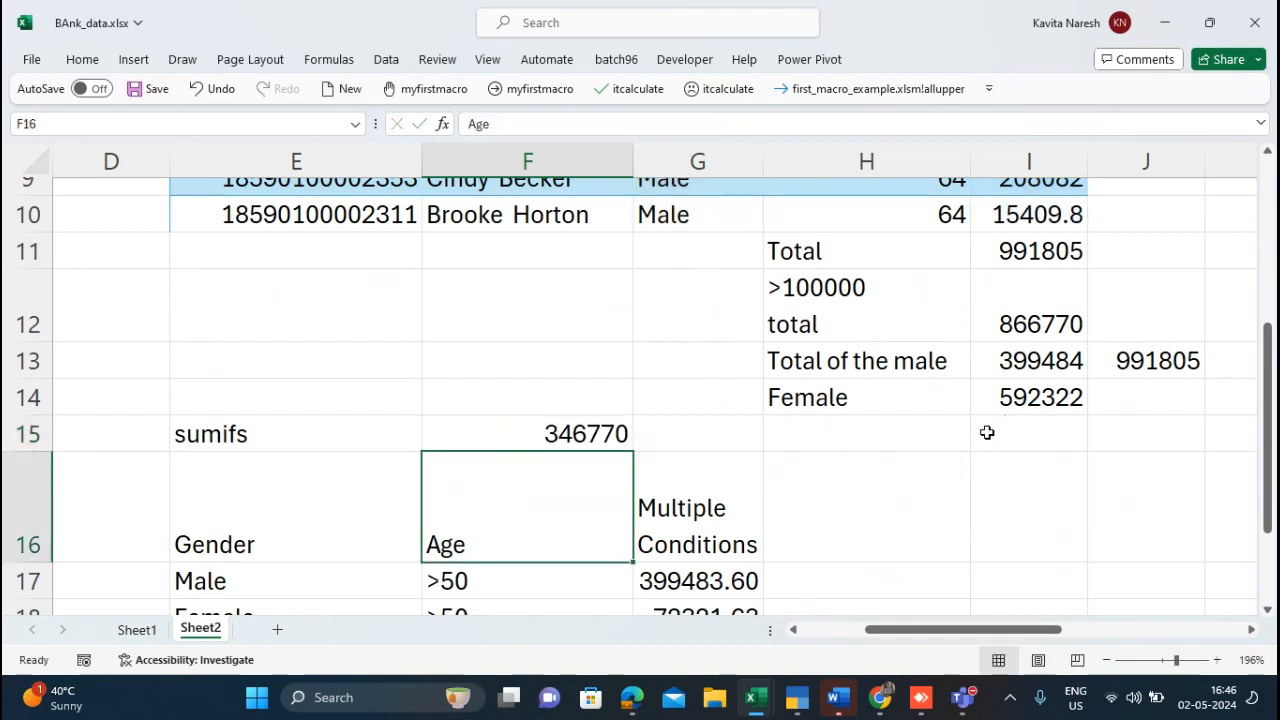
Step: Reopen the SUMIFS formula in F15, insert a space after Male inside the quotes, and delete it again
key("Up")
key("F2")
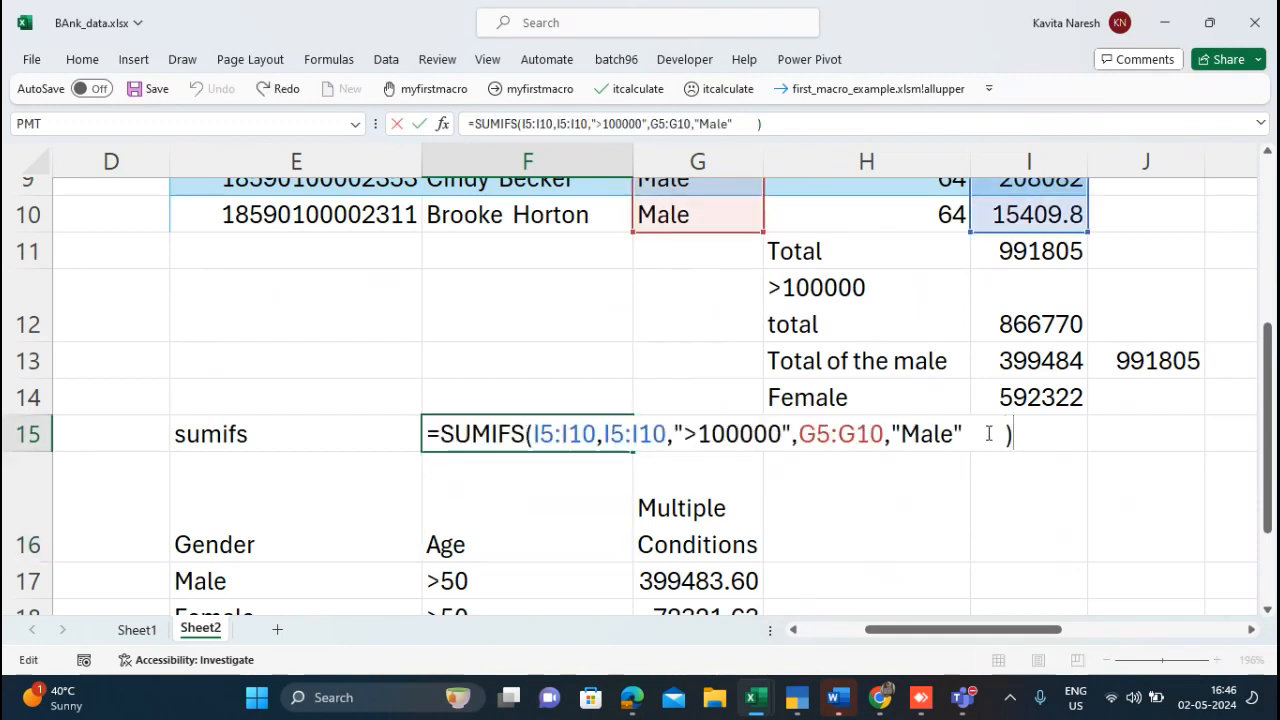
left_click(955, 433)
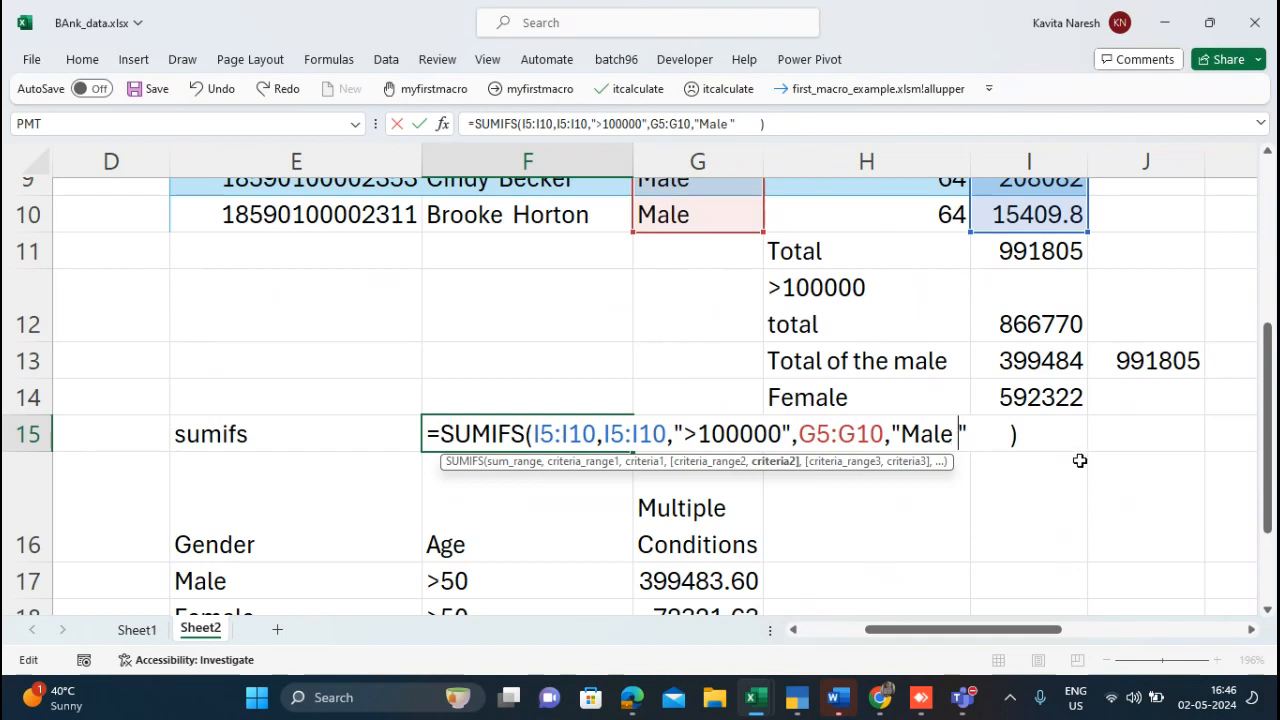
key("BackSpace")
key("Return")
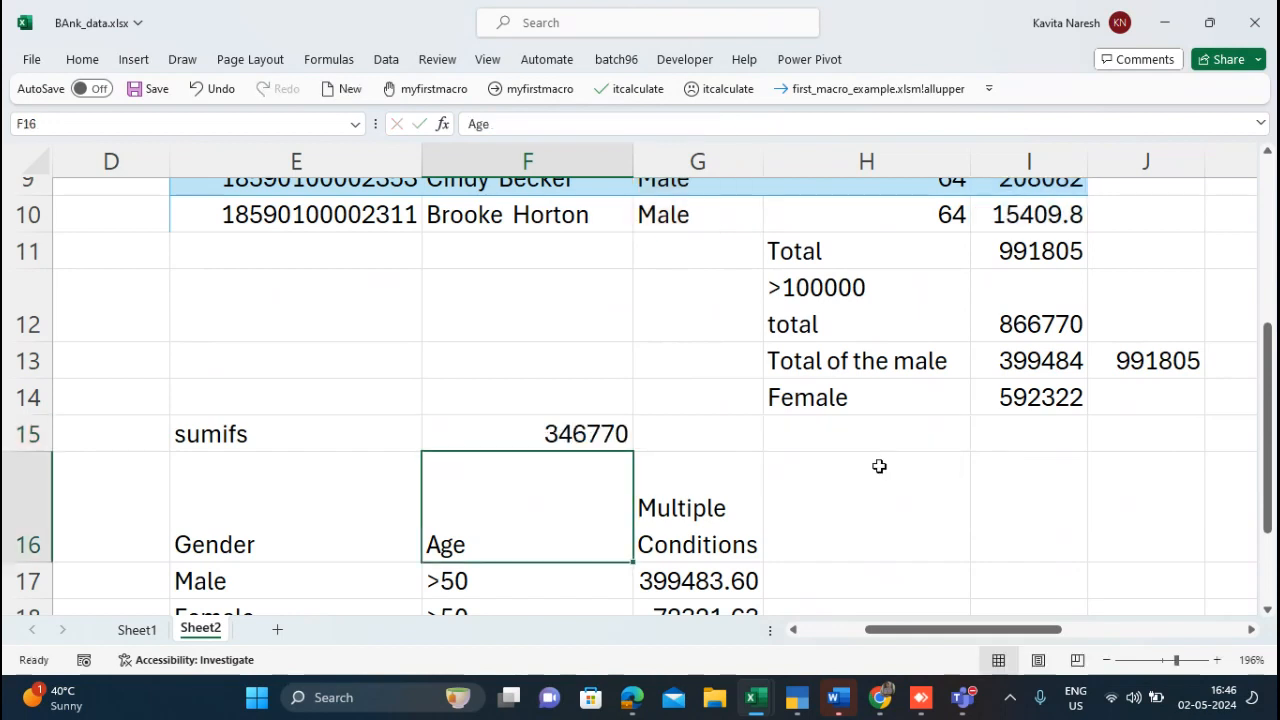
left_click(396, 496)
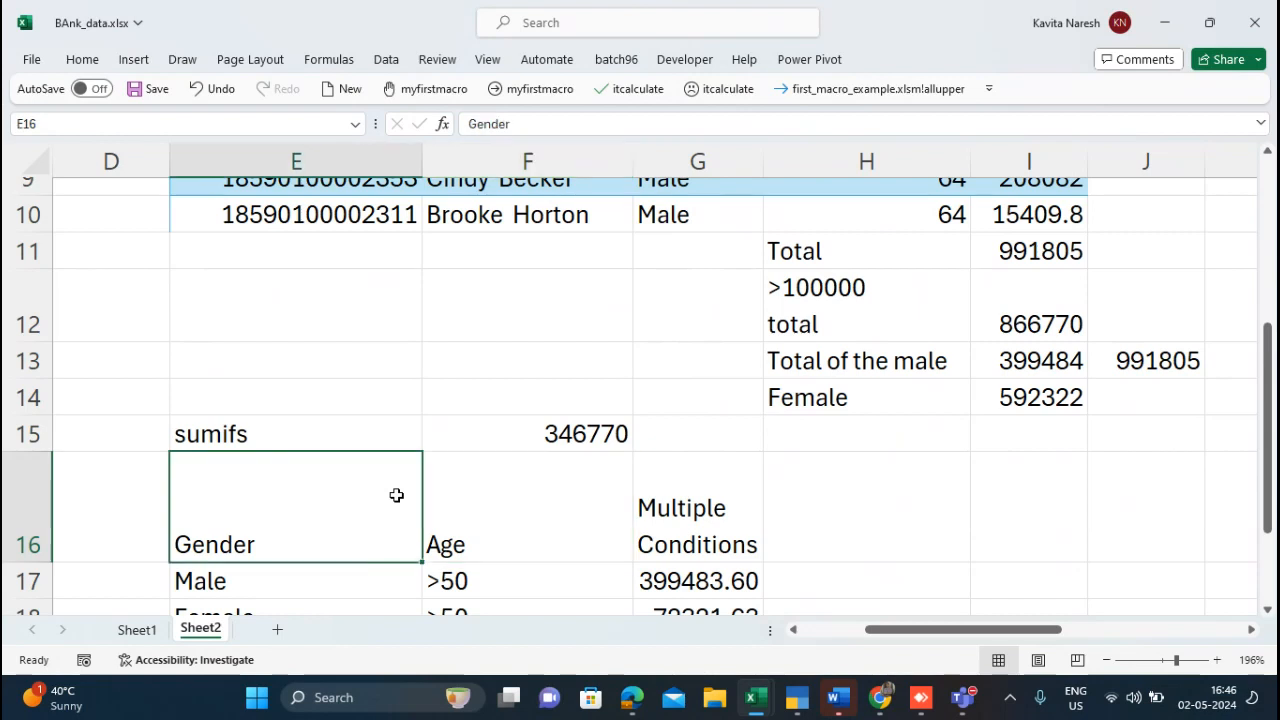
double_click(380, 438)
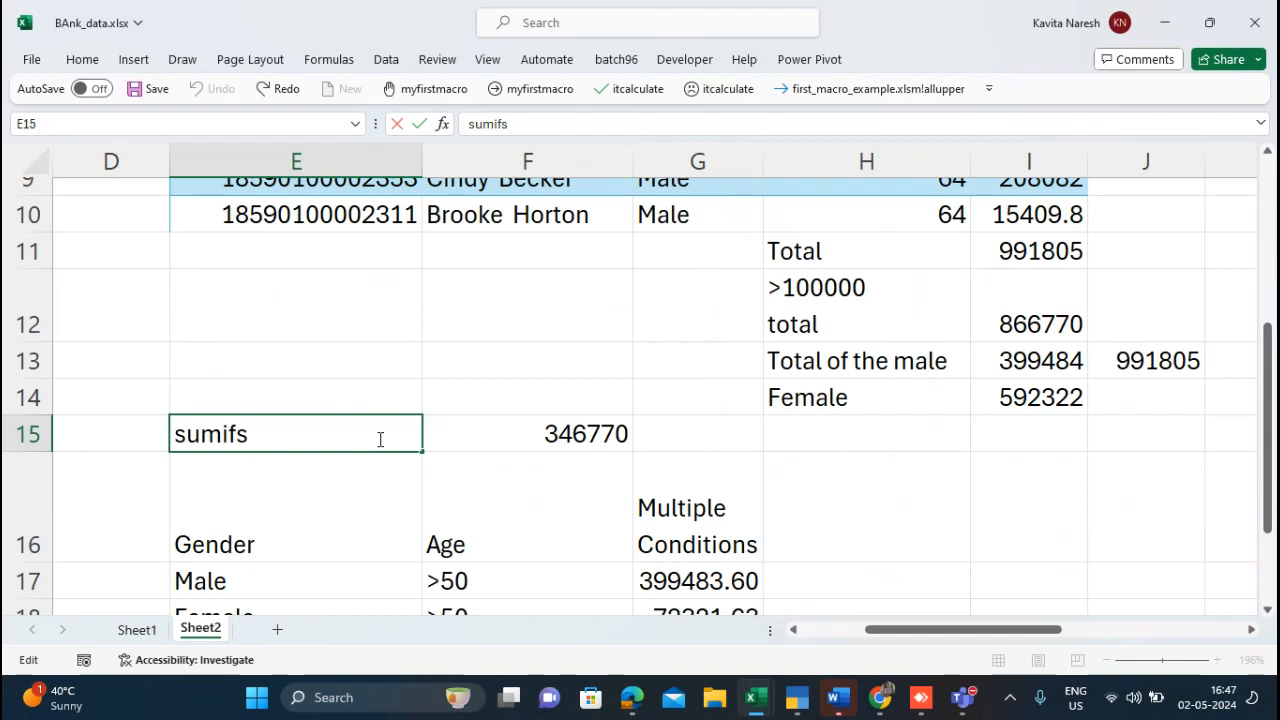
Step: Switch to Sheet1 and go to the first record of the table in B2
left_click(136, 629)
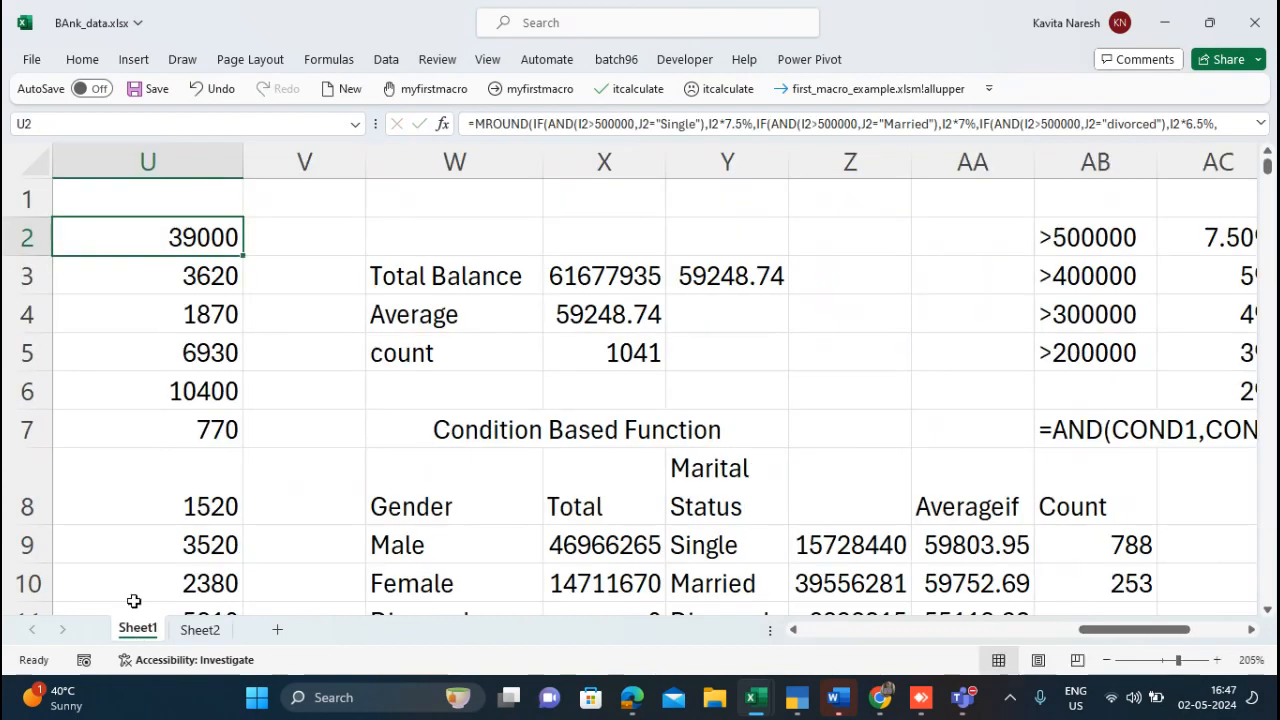
left_click(262, 238)
key("Left")
key("Left")
key("Left")
key("Left")
key("Left")
key("Left")
key("Left")
key("Left")
key("Left")
key("Left")
key("Left")
key("Left")
key("Left")
key("Left")
key("Left")
key("Left")
key("Left")
key("Left")
key("Left")
key("Left")
key("Left")
key("Right")
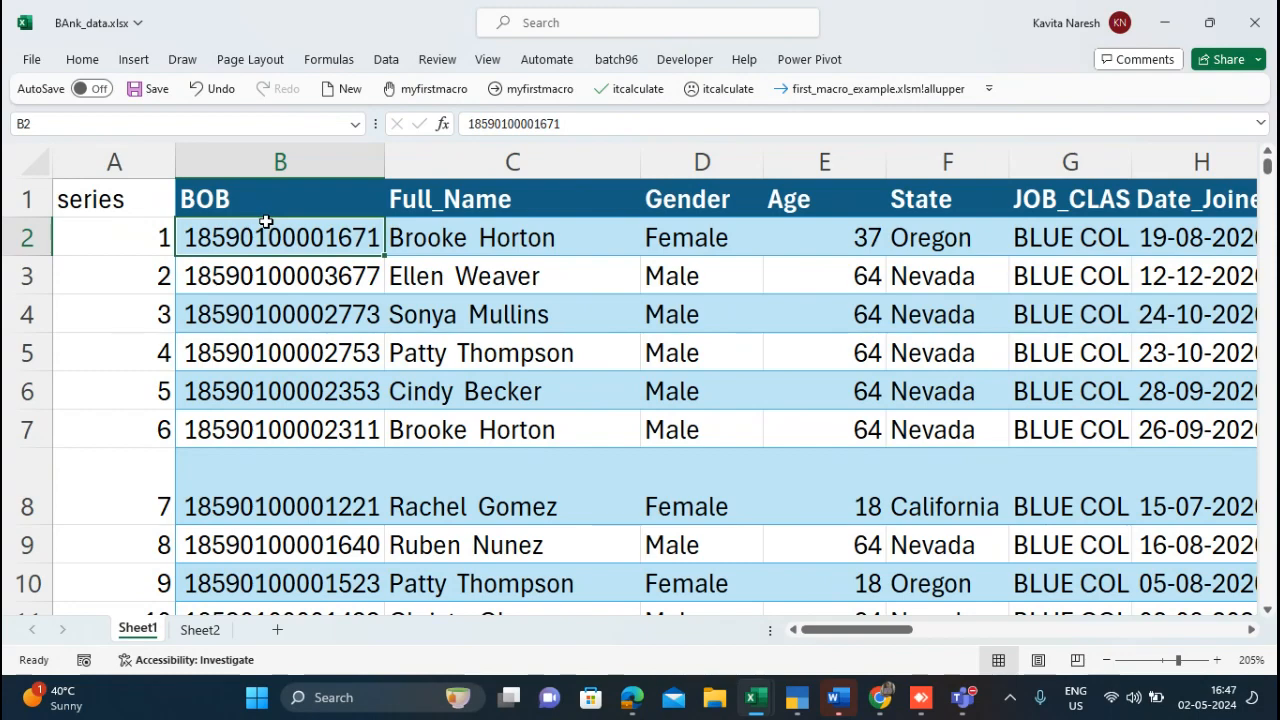
Step: Go past the end of the Gender column and select the empty cell C1044 below the table
left_click(661, 237)
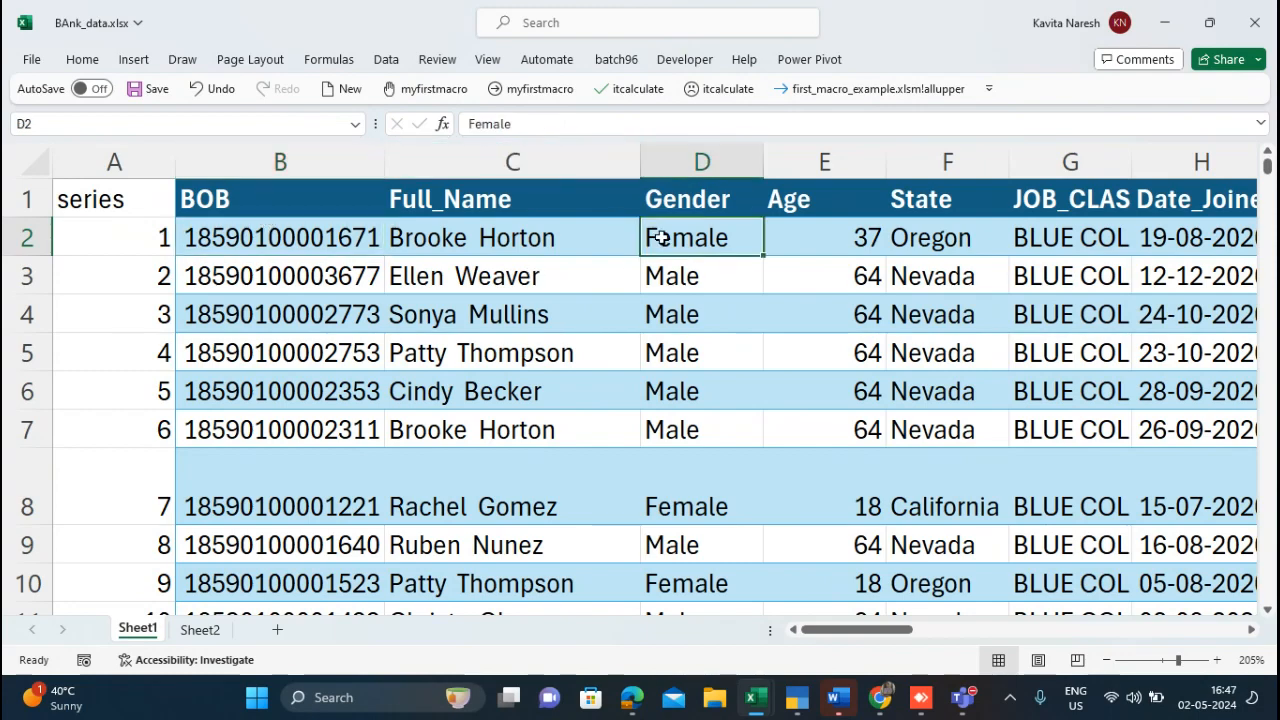
key("ctrl+Down")
key("Down")
key("Down")
key("Down")
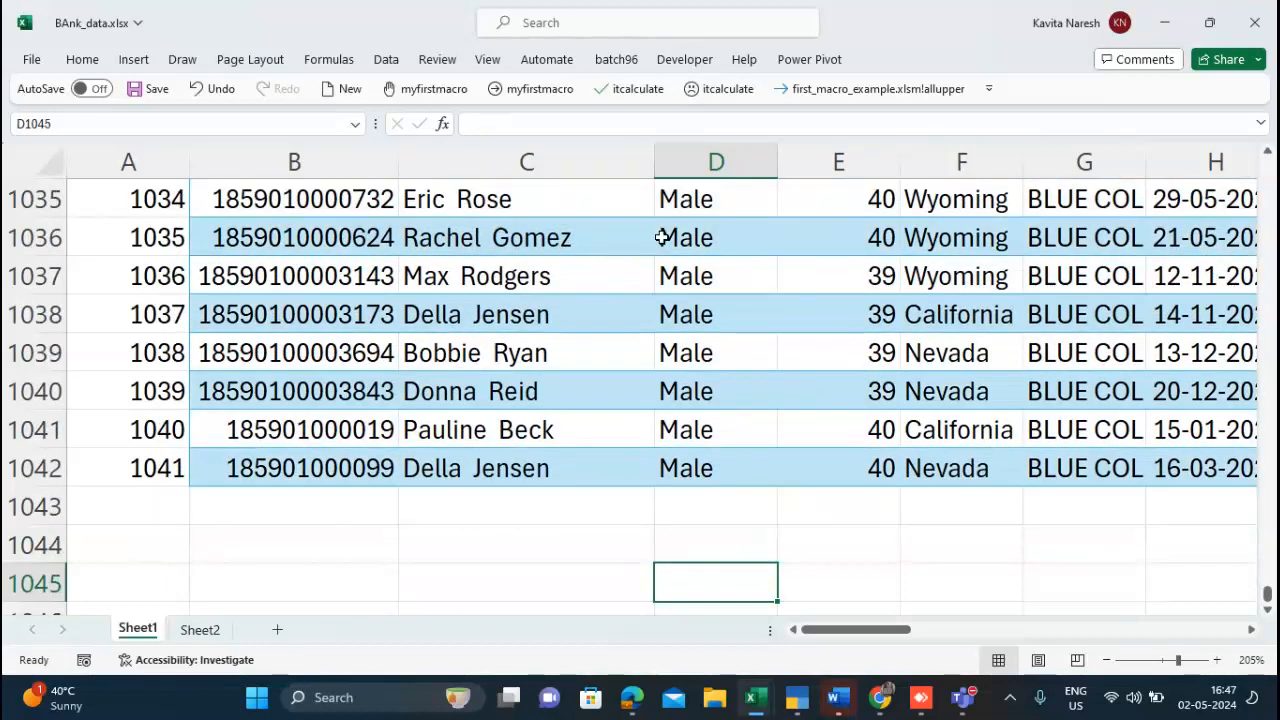
key("Up")
key("Left")
type("=")
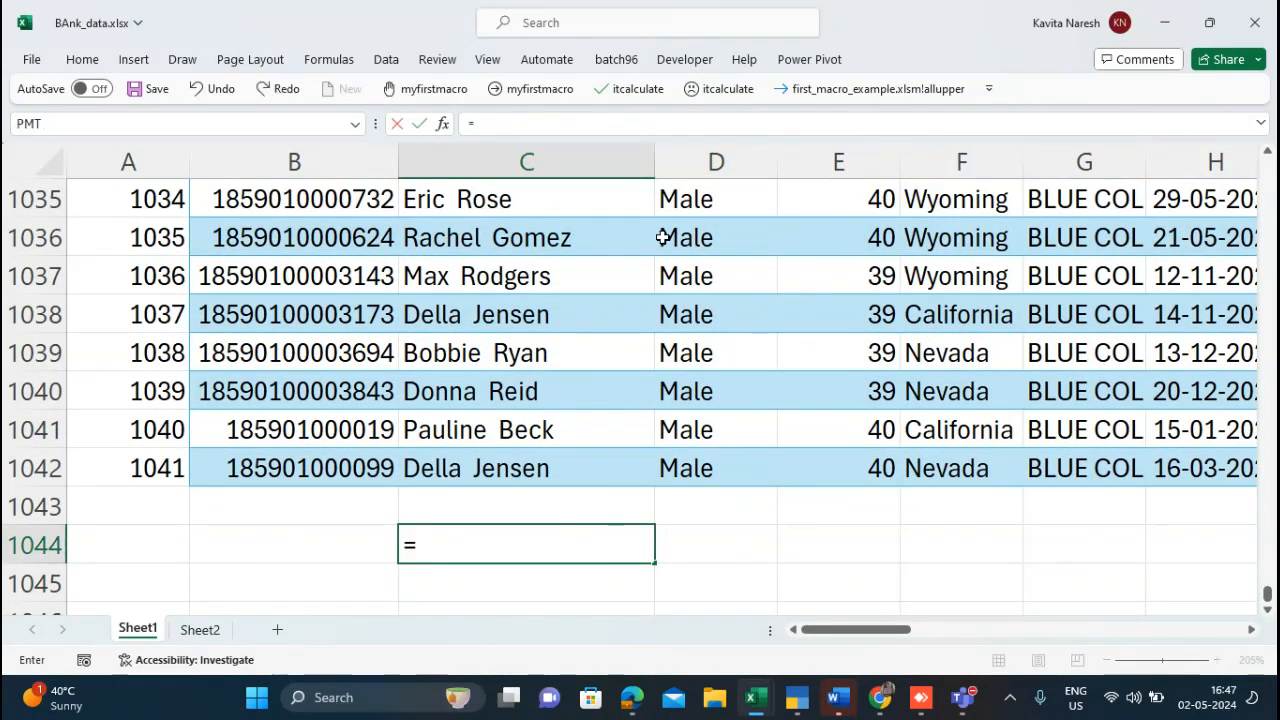
key("BackSpace")
type("coun")
key("BackSpace")
key("BackSpace")
key("BackSpace")
key("BackSpace")
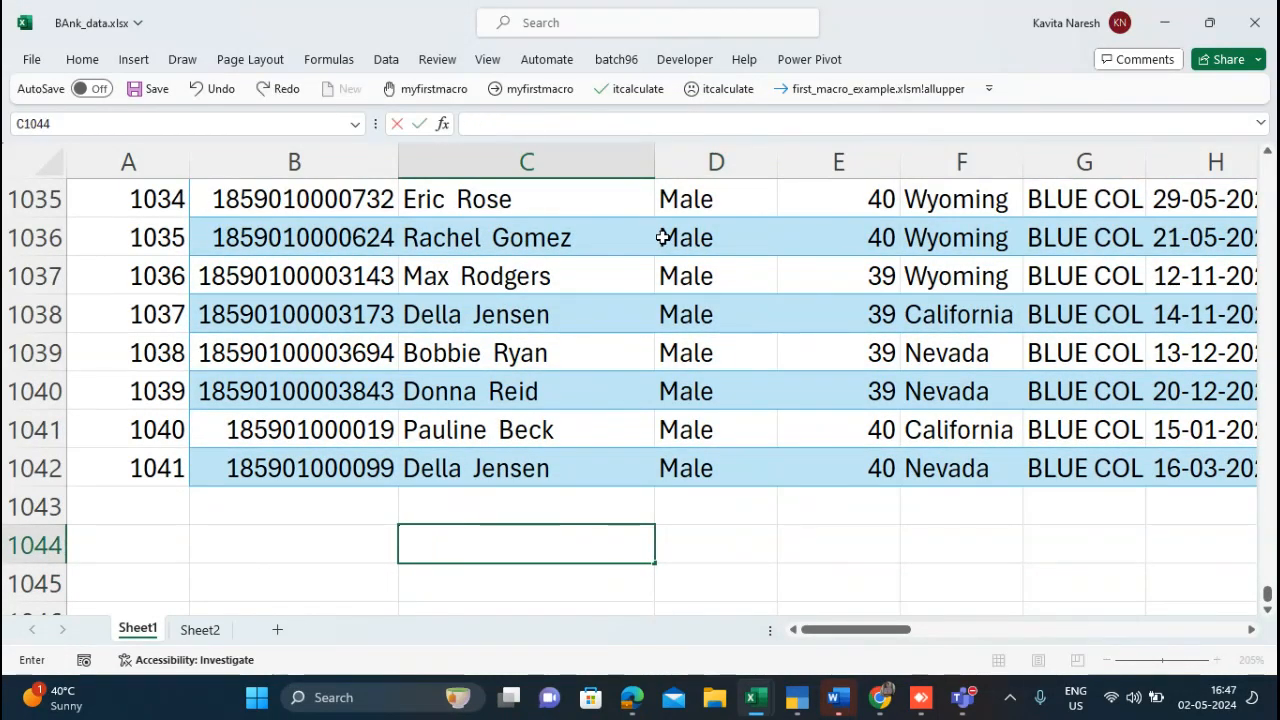
Step: Start a COUNTIFS formula in C1044 with the Gender range D1:D1042 and the criterion "Male"
type("=coun")
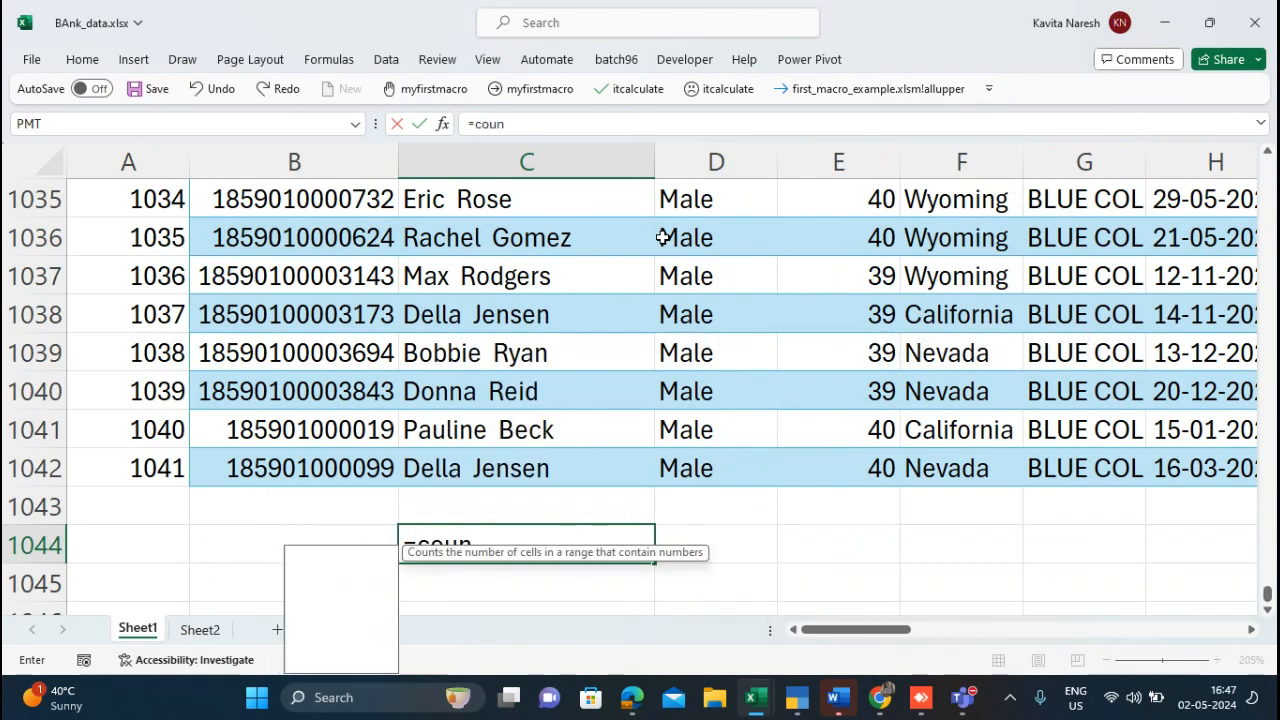
type("tifs(")
key("Up")
key("Up")
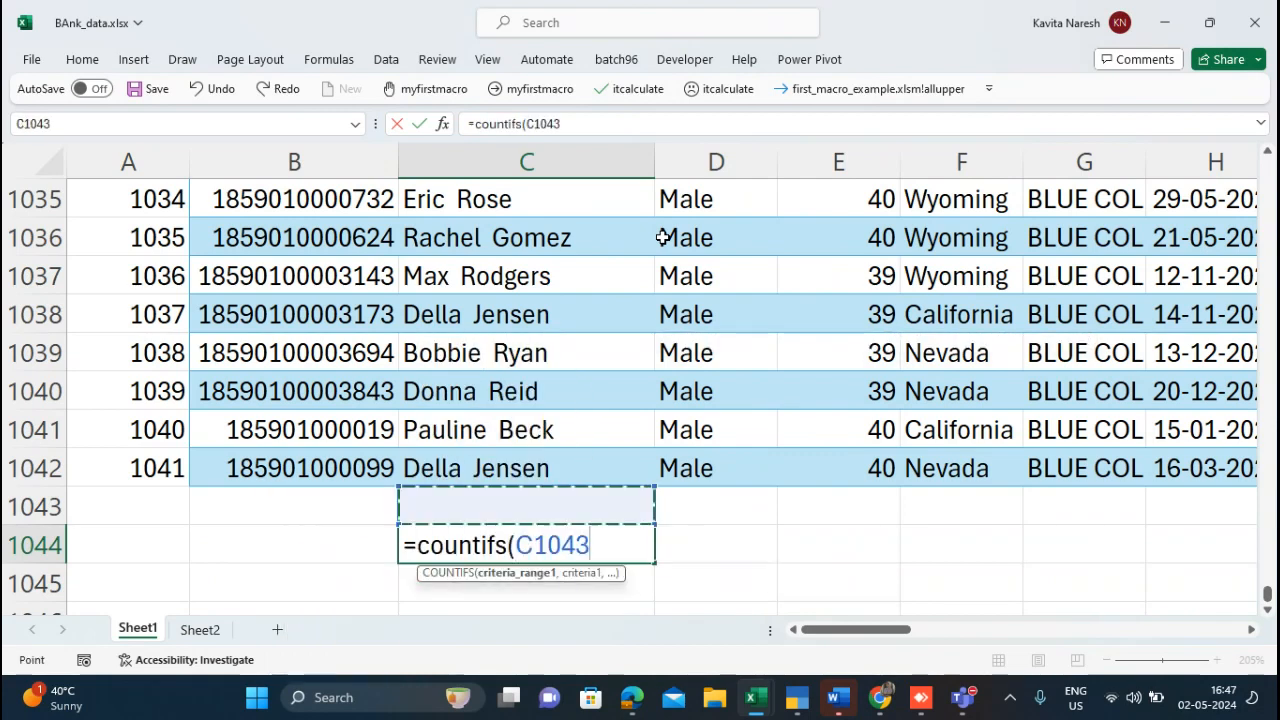
key("Right")
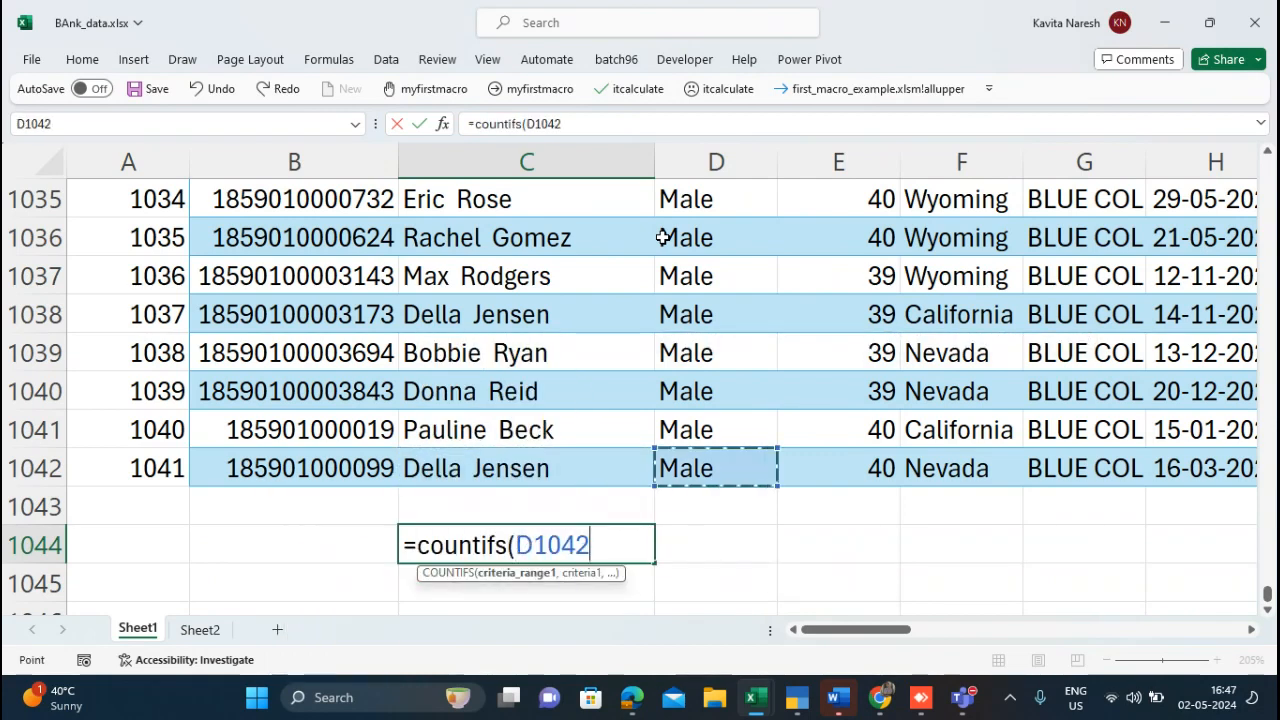
key("ctrl+shift+Up")
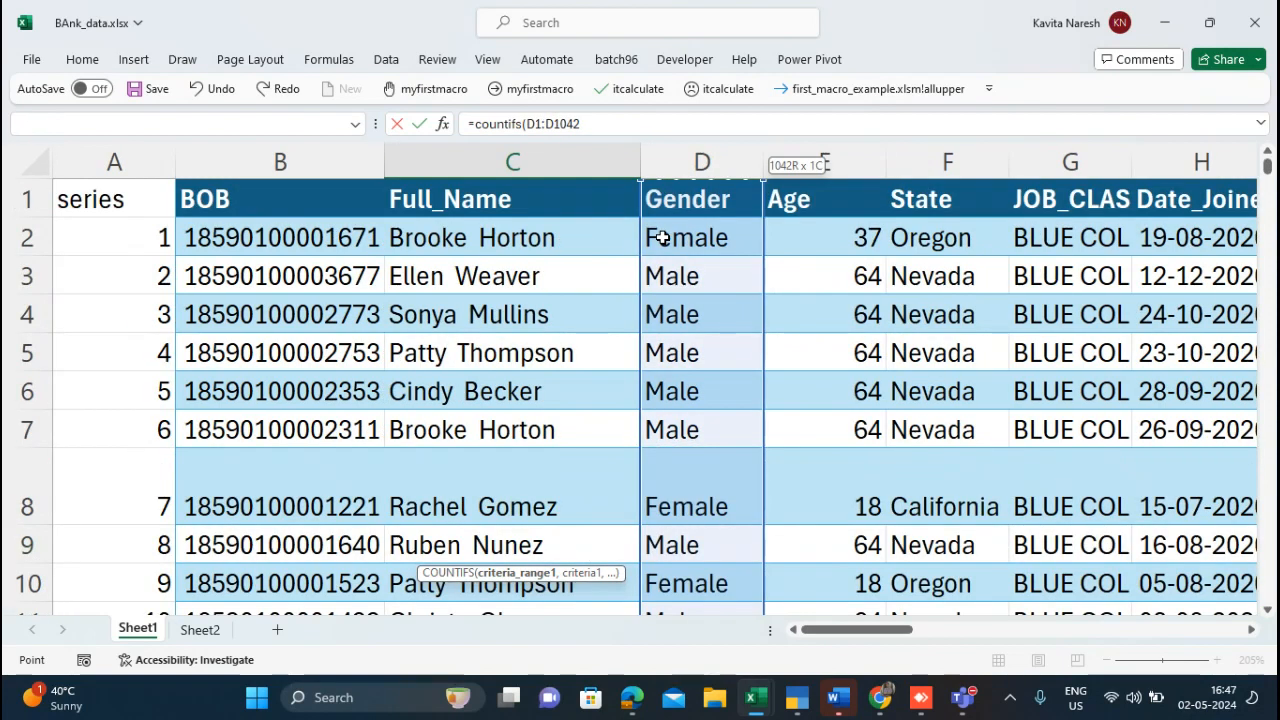
type(",\"Male")
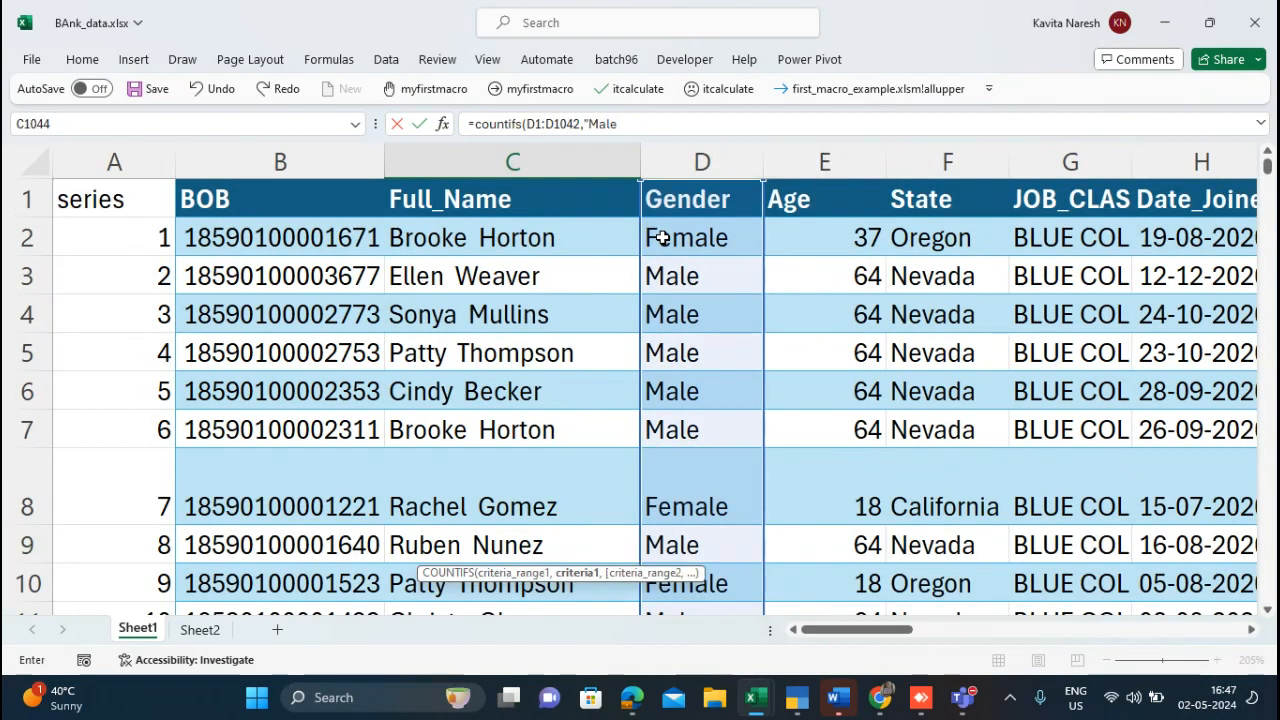
type("\",")
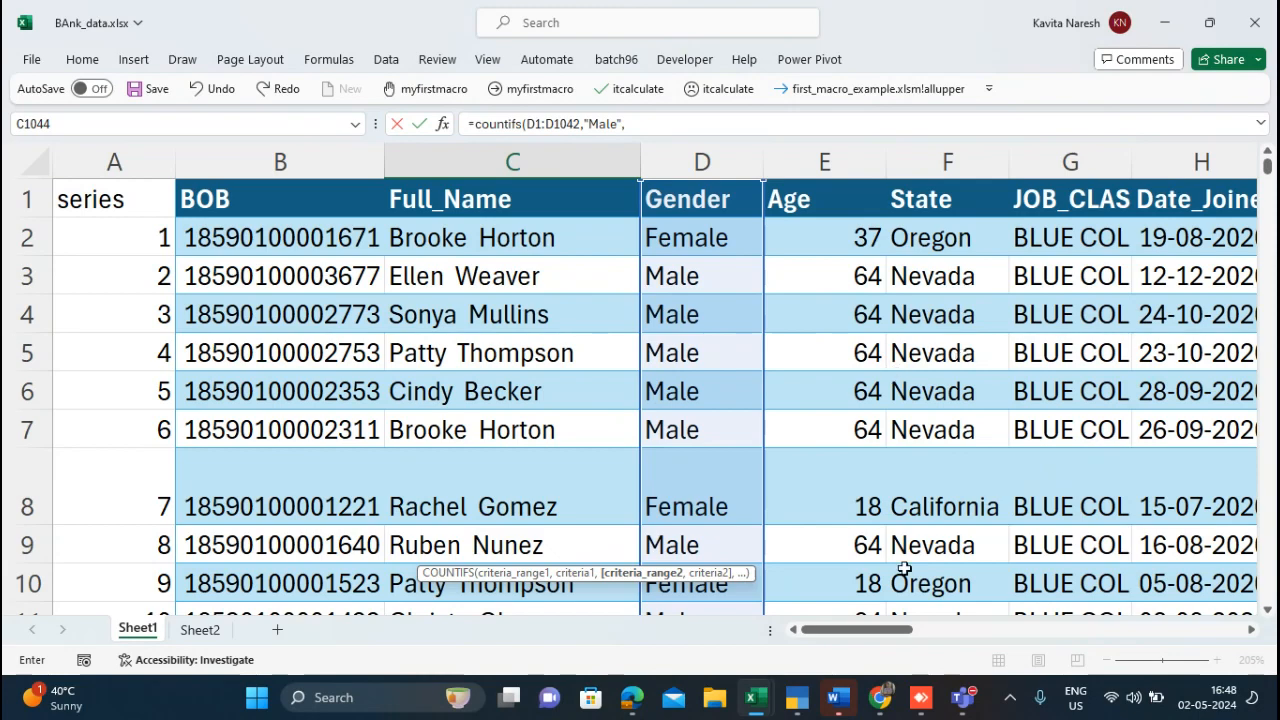
Step: Add the Balance range I1:I1042 as the second criteria range of the COUNTIFS formula
left_click_drag(889, 632, 1097, 632)
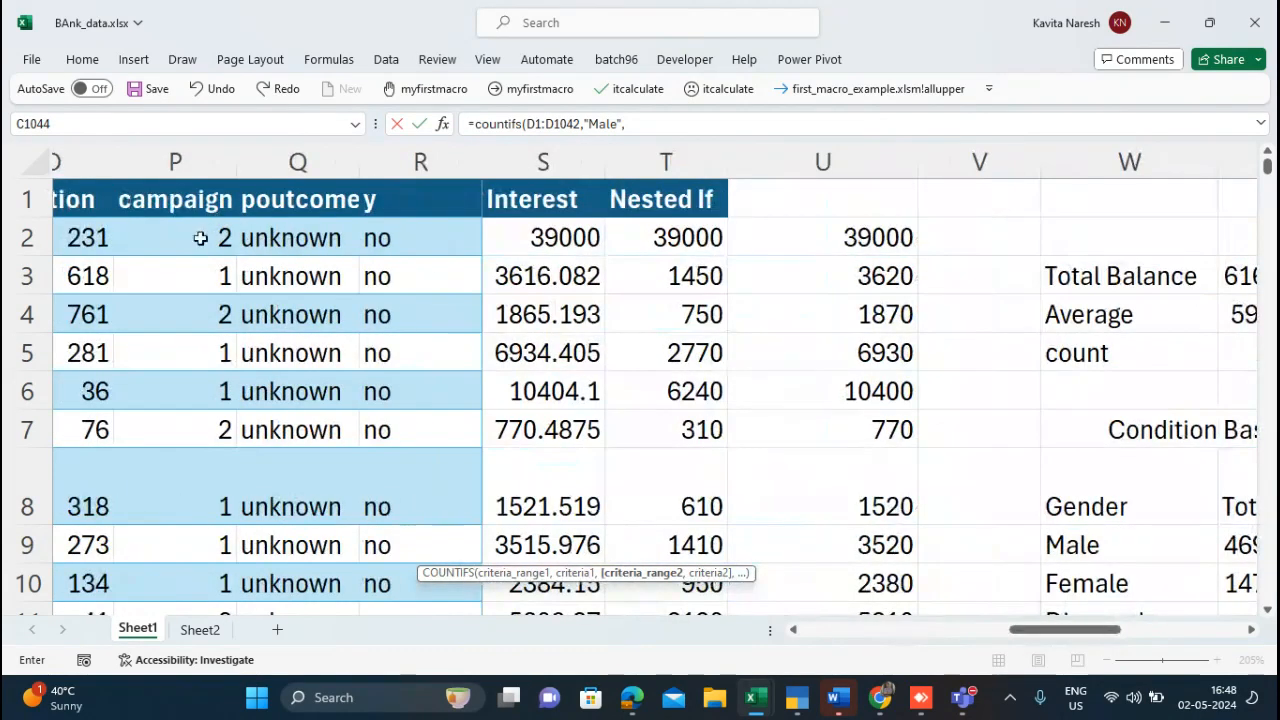
left_click(200, 237)
key("Left")
key("Left")
key("Left")
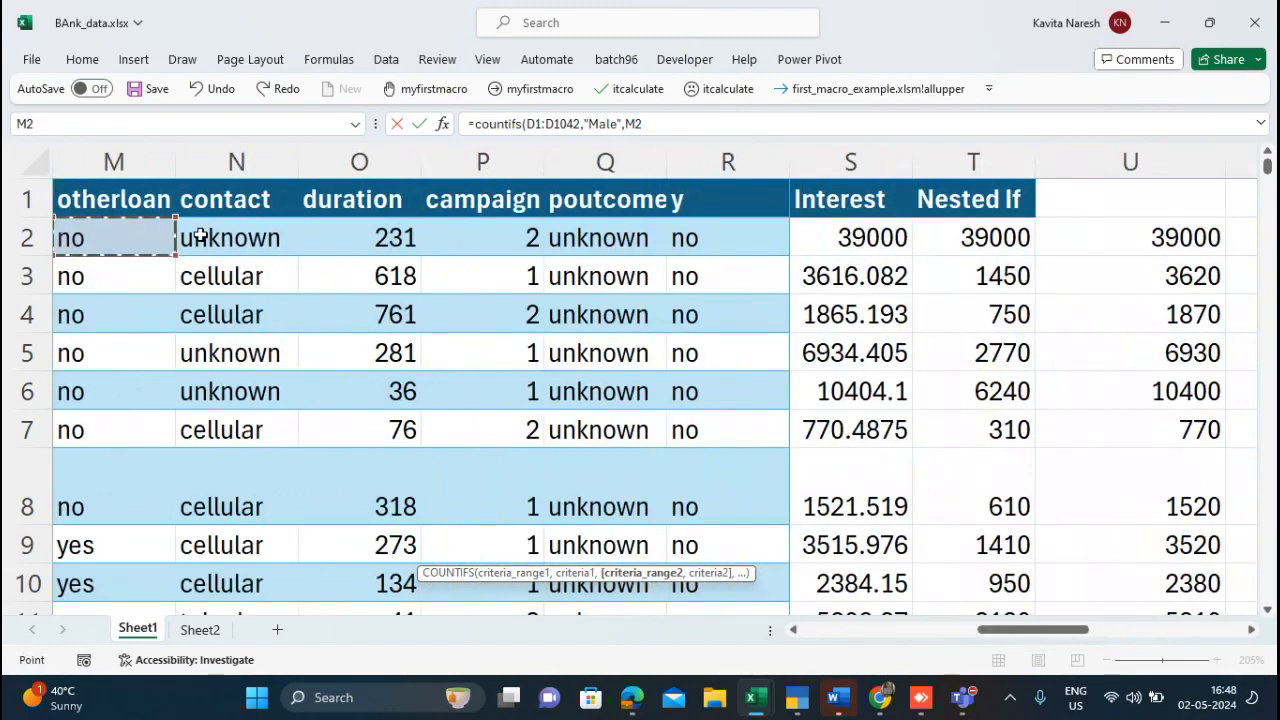
key("Left")
key("Left")
key("Left")
key("Left")
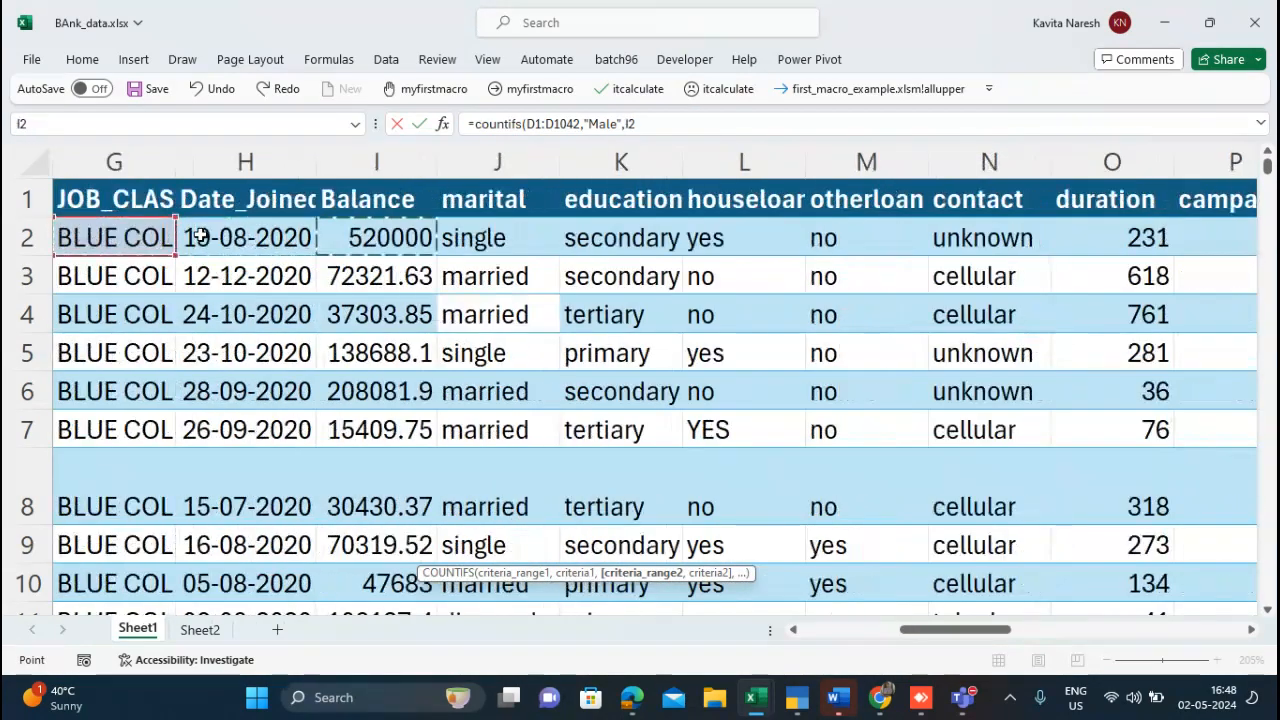
key("Up")
key("ctrl+shift+Down")
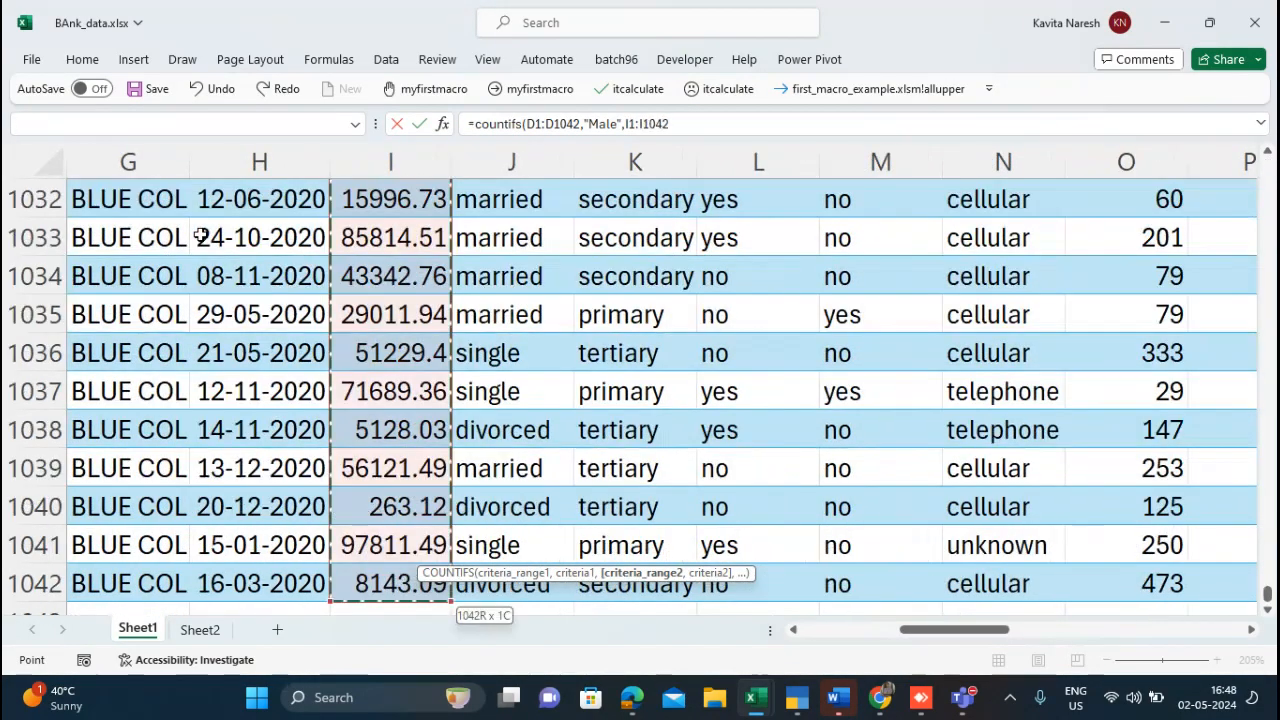
Step: Complete the COUNTIFS formula with the Balance criterion ">100000" and review the finished formula in C1044
type(",\">10")
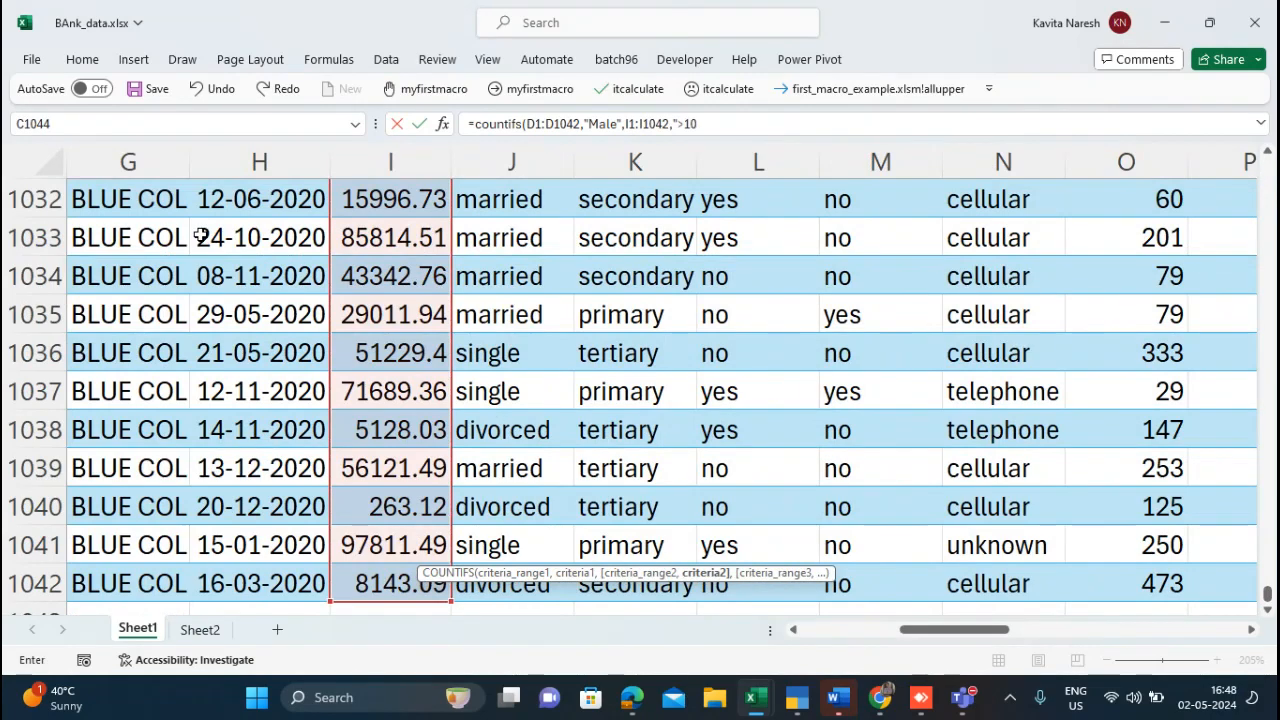
type("0000")
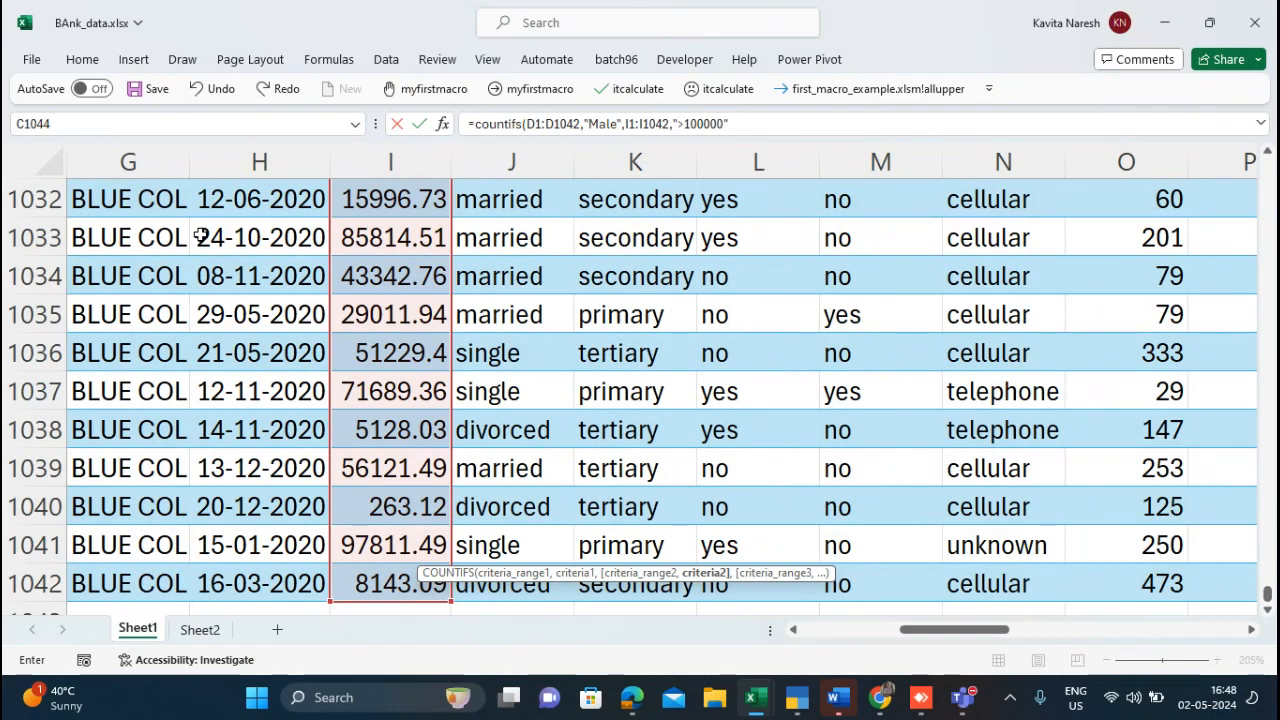
key("Return")
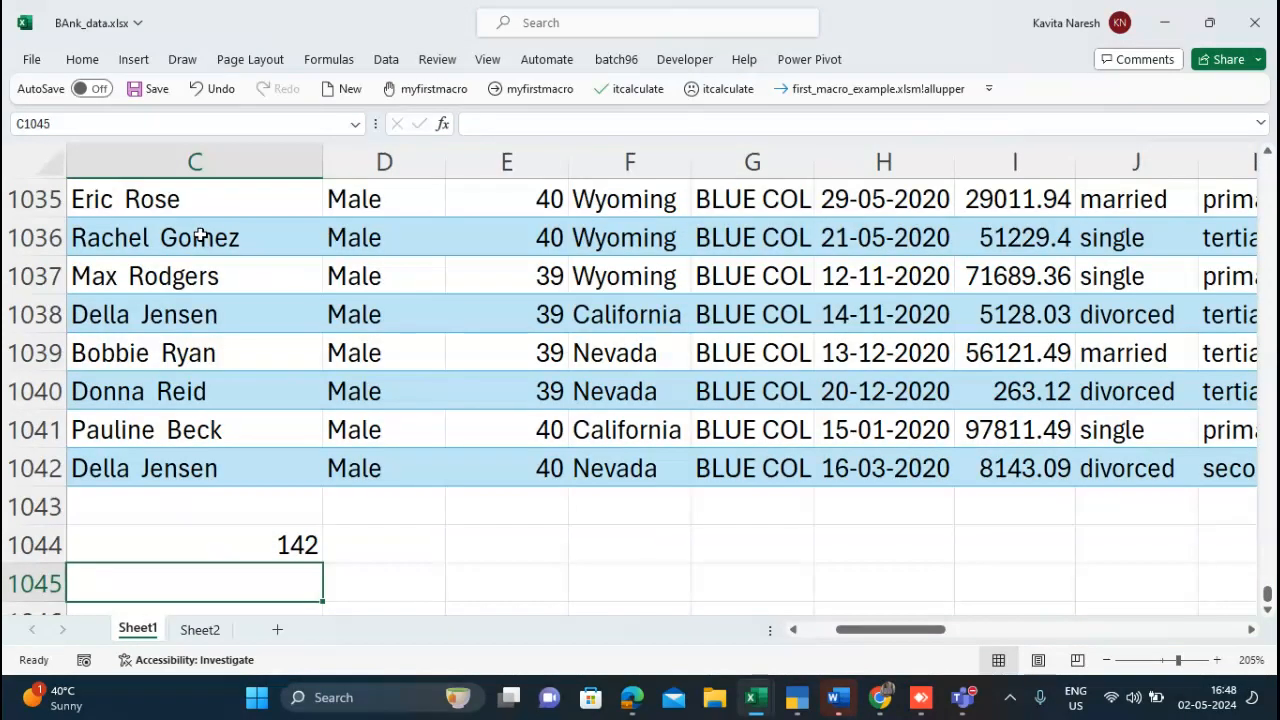
left_click(274, 552)
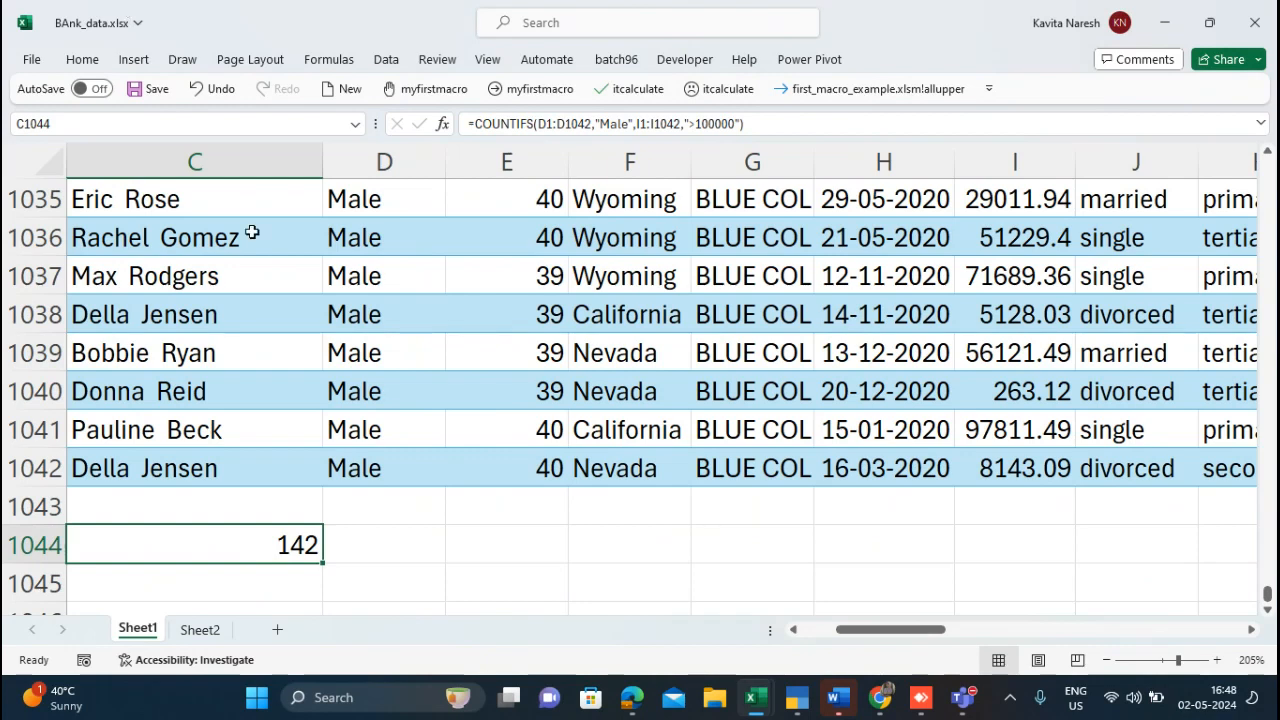
left_click(361, 507)
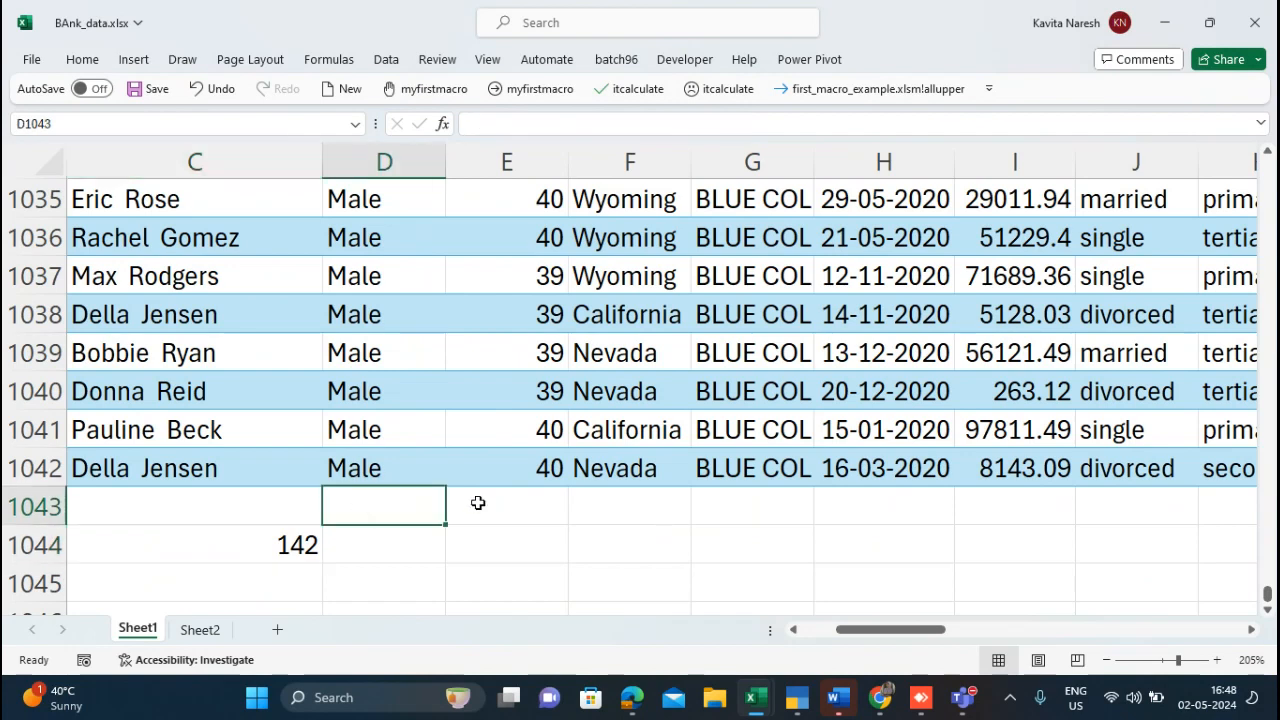
Step: Switch to the Microsoft Teams live event window to check on the session, and return to the BAnk_data.xlsx workbook in Excel
mouse_move(975, 708)
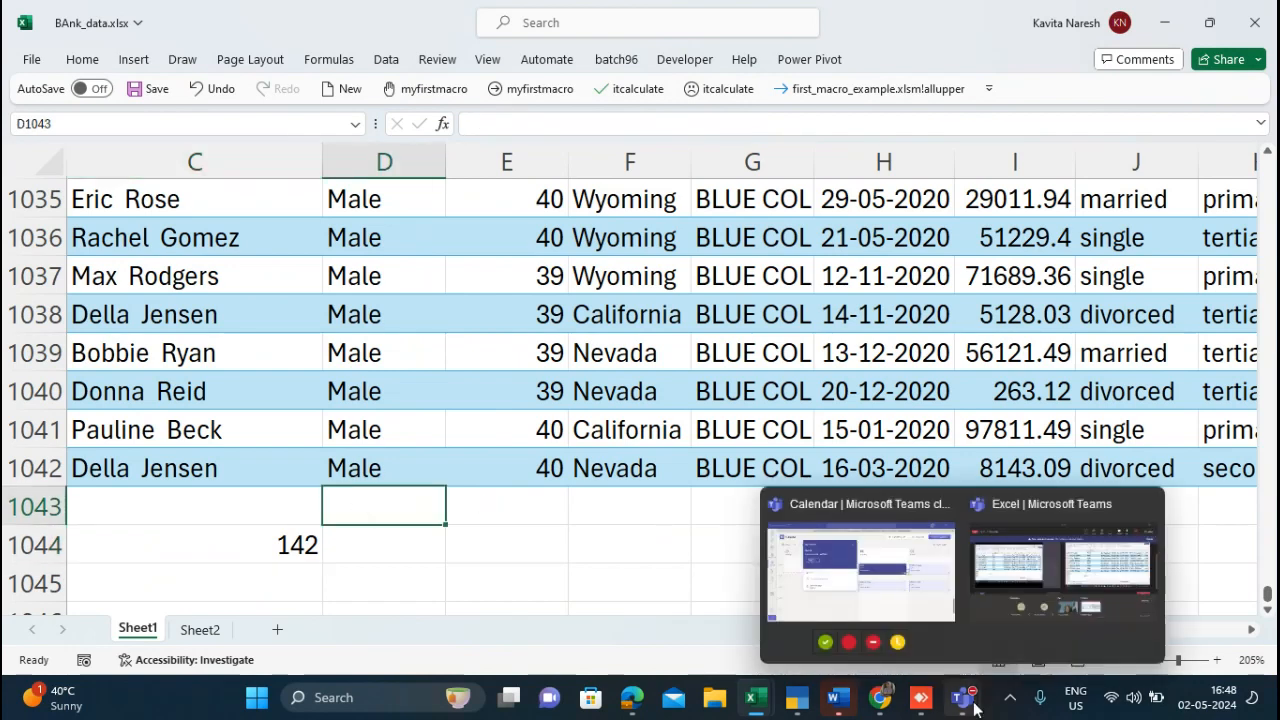
left_click(962, 615)
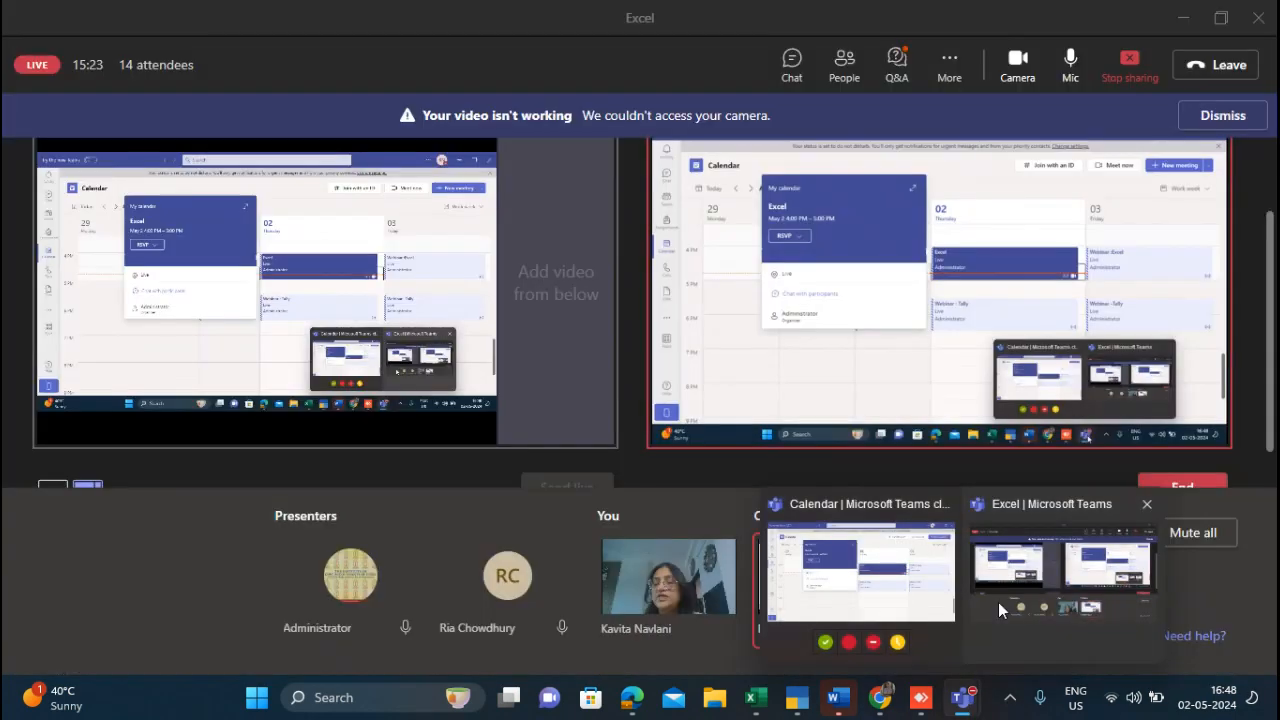
left_click(998, 605)
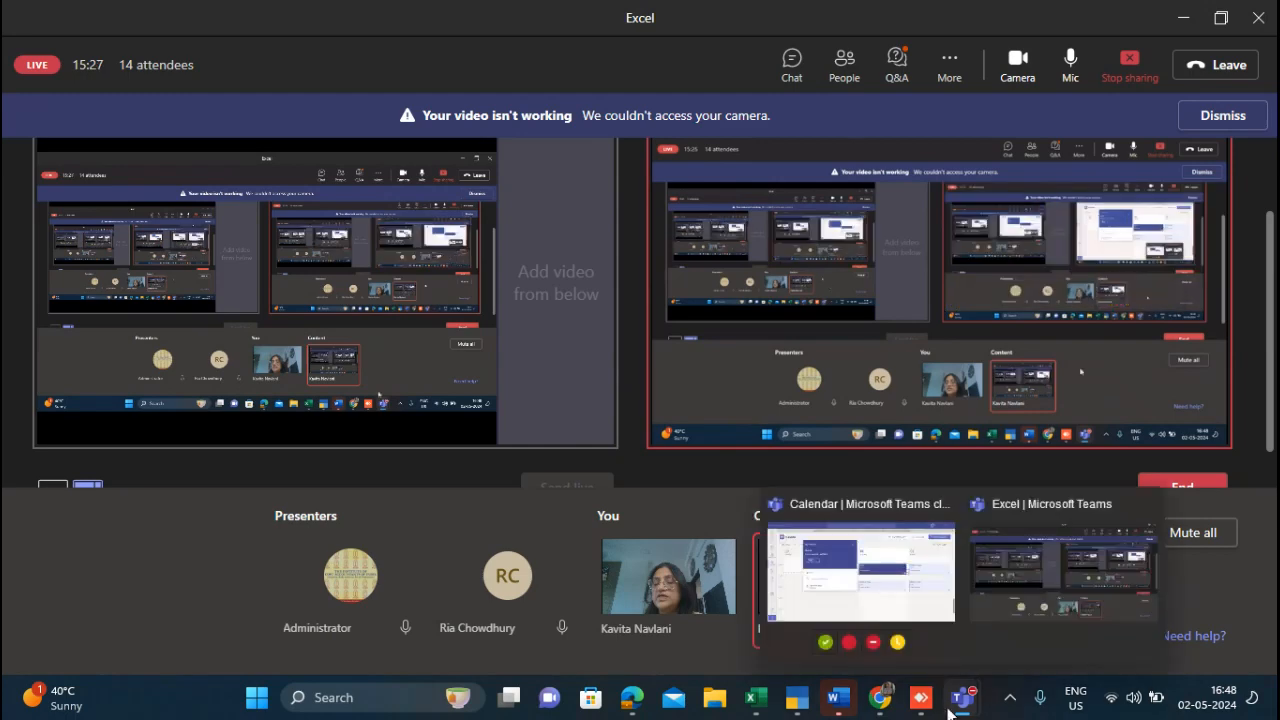
mouse_move(757, 708)
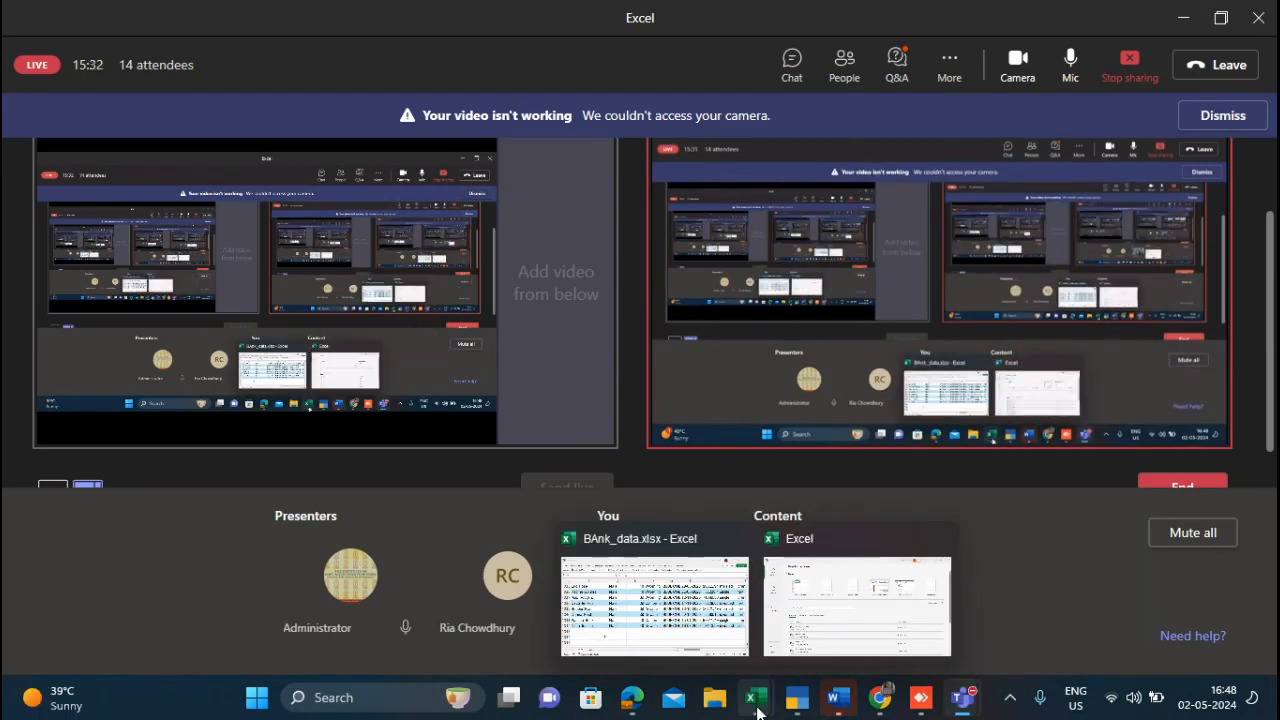
left_click(724, 655)
left_click(486, 497)
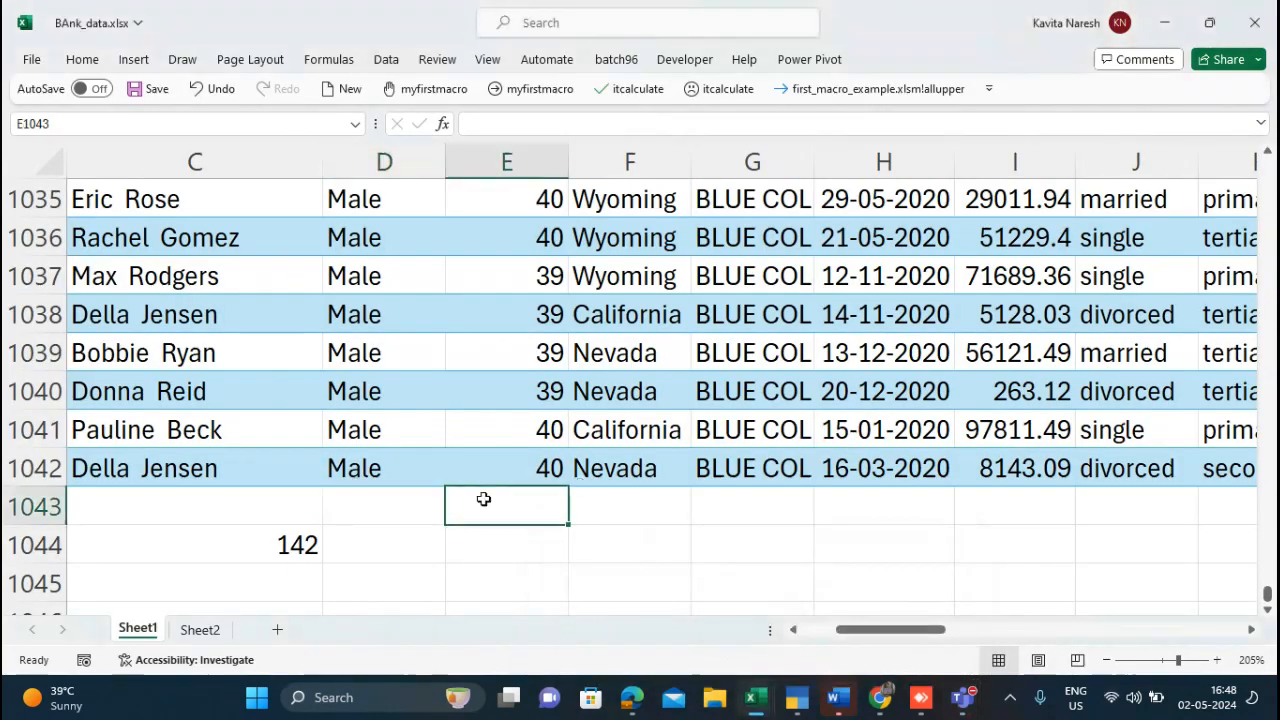
Step: Look through the Sheet1 records upward along the Age column, ending at its header in E1
key("Up")
key("Up")
key("Up")
key("Up")
key("Up")
key("Up")
key("Up")
key("Up")
key("Up")
key("Up")
key("Up")
key("Up")
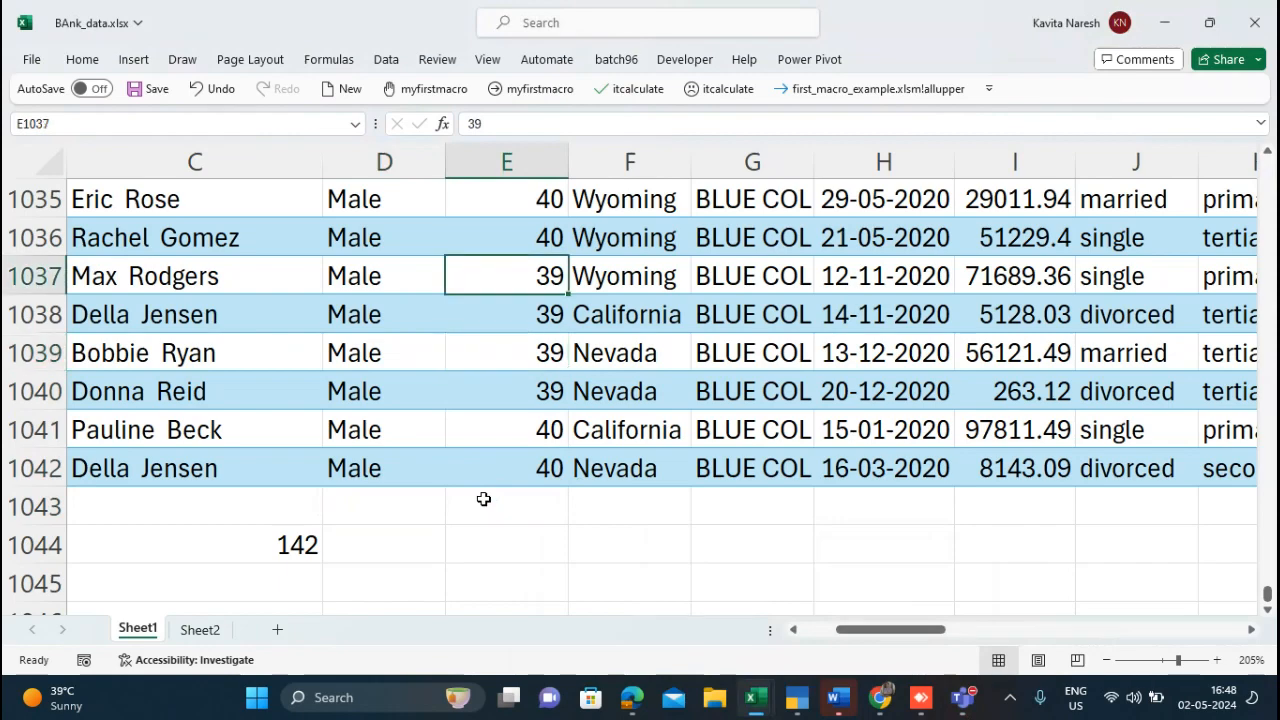
key("Up")
key("Up")
key("Up")
key("Up")
key("Up")
key("Up")
key("Up")
key("Up")
key("Up")
key("Up")
key("Up")
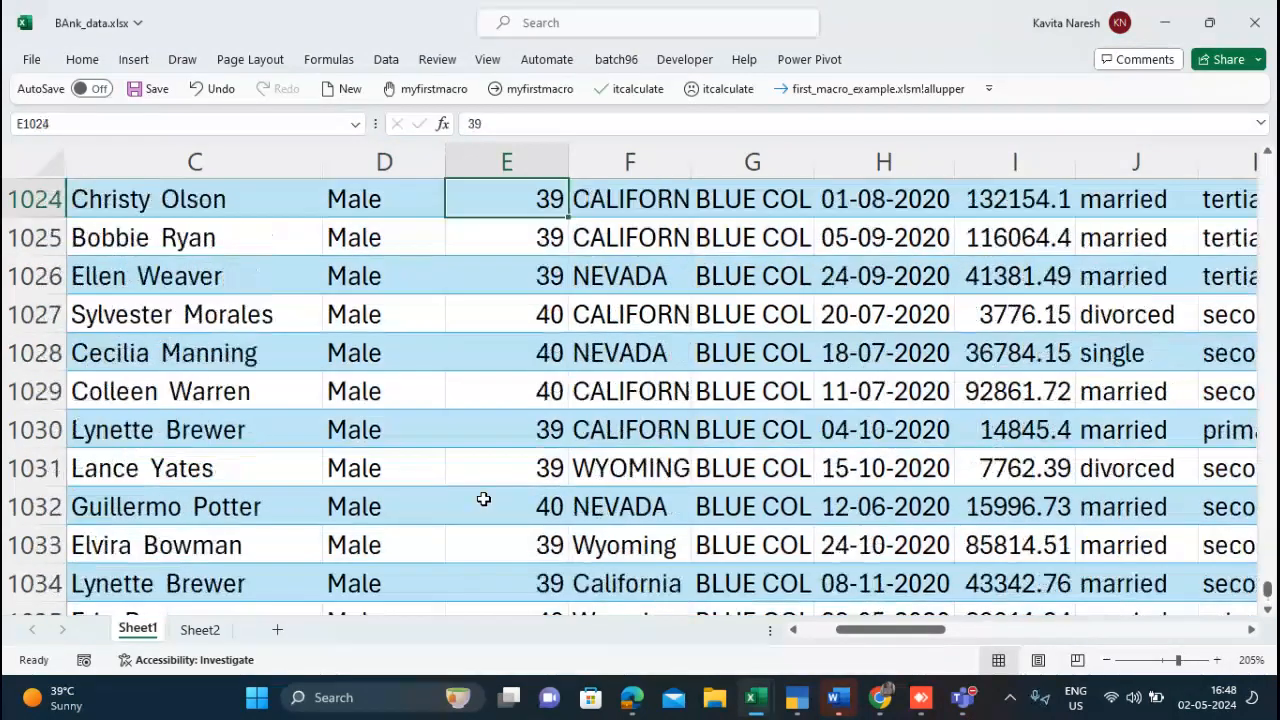
key("Up")
key("Up")
key("Up")
key("Up")
key("Up")
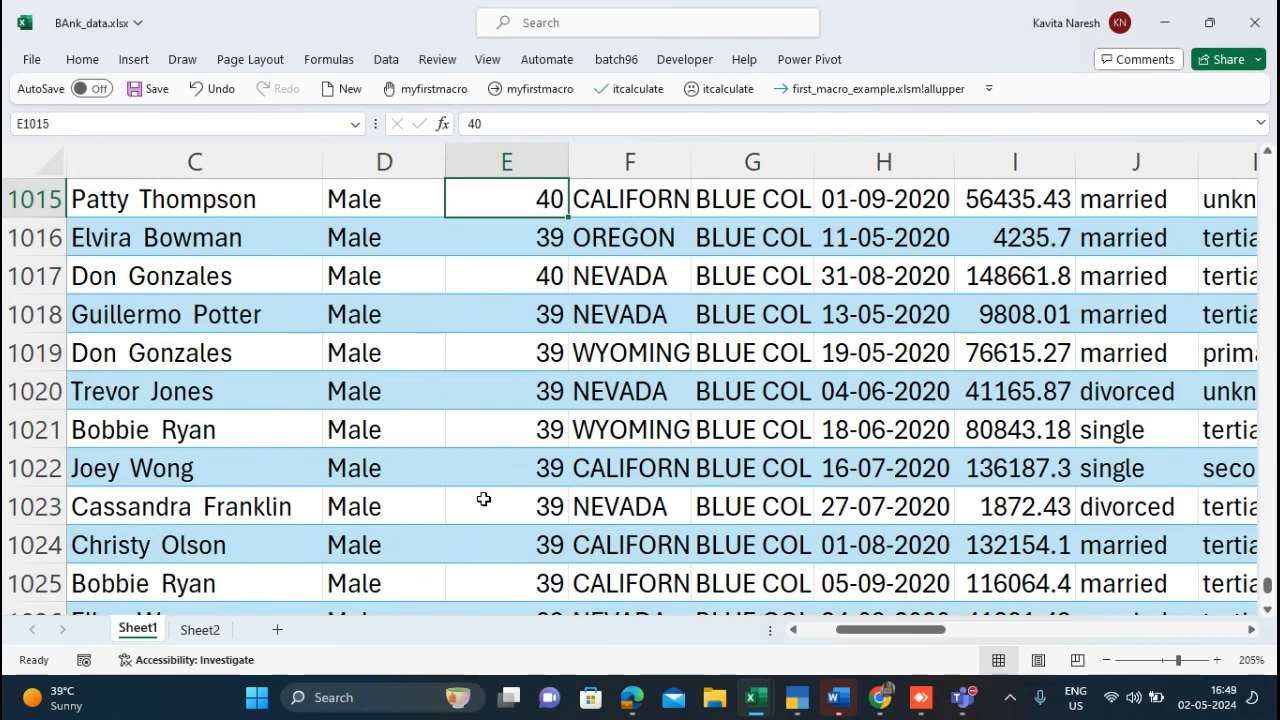
key("Up")
key("Up")
key("Up")
key("Up")
key("Up")
key("Up")
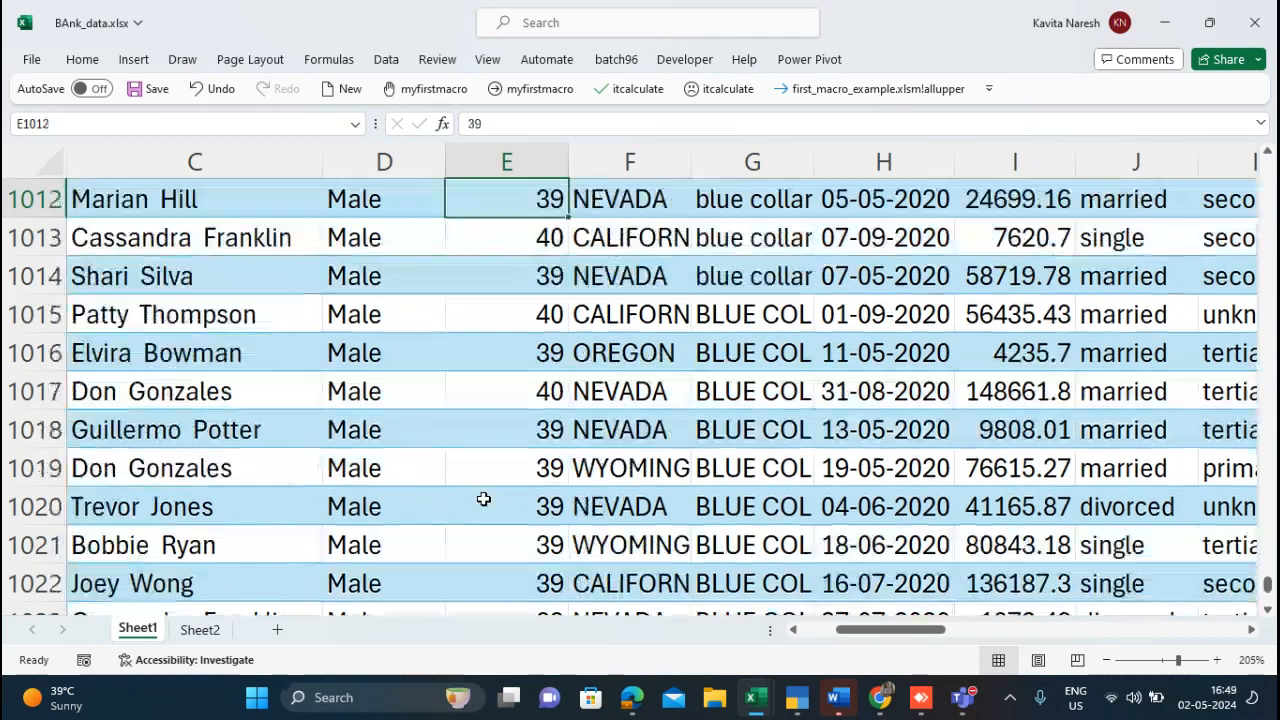
key("Up")
key("Up")
key("Up")
key("Up")
key("Up")
key("Up")
key("Up")
key("Up")
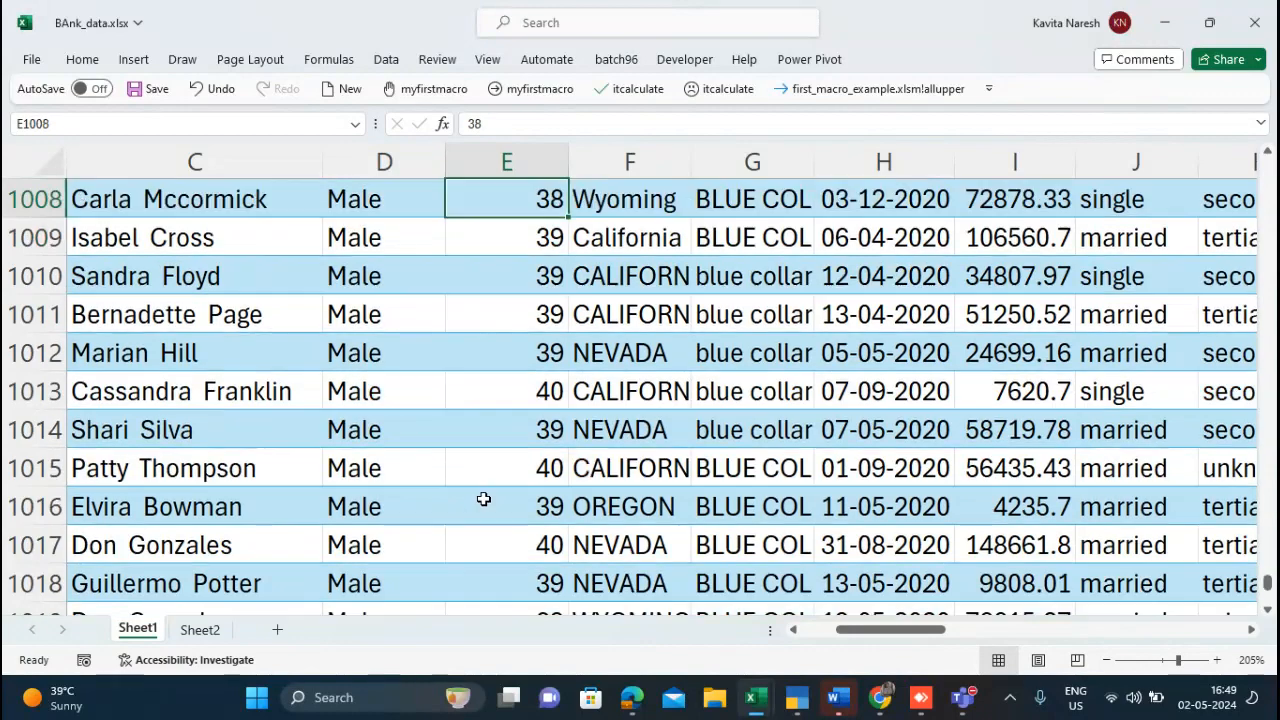
key("Up")
key("Up")
key("Up")
key("Up")
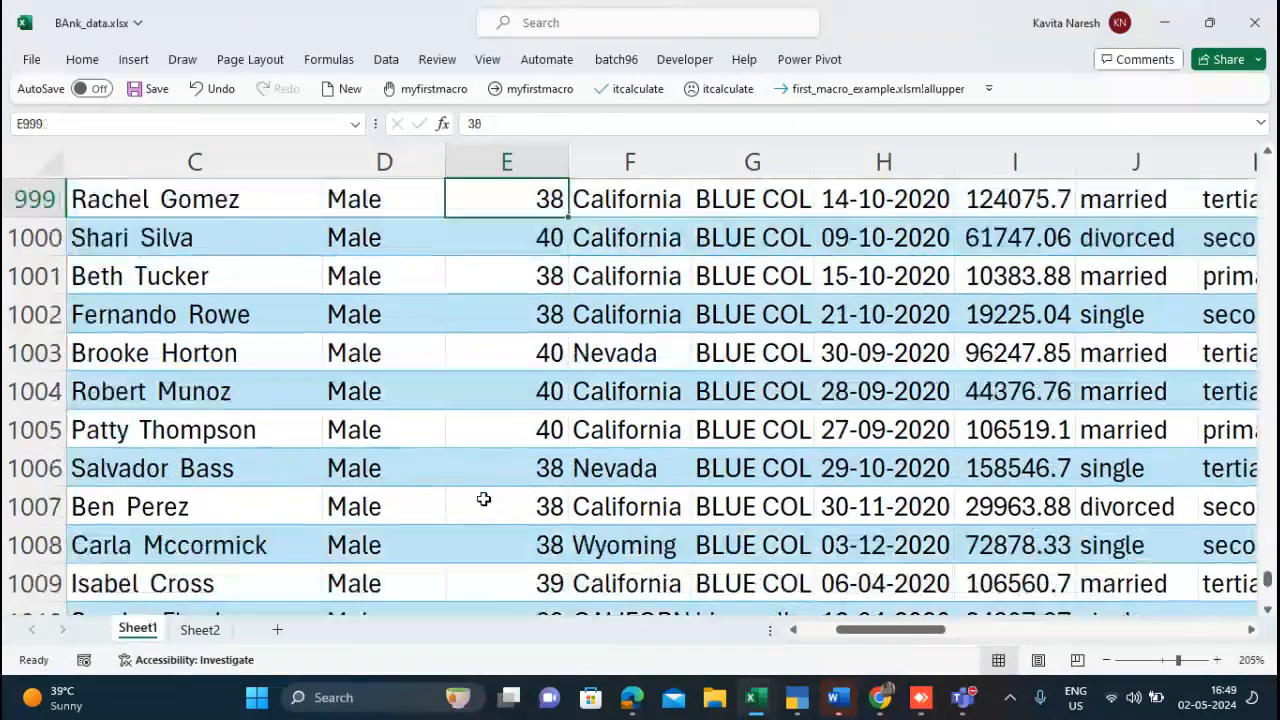
key("Up")
key("Up")
key("Up")
key("Up")
key("Up")
key("Up")
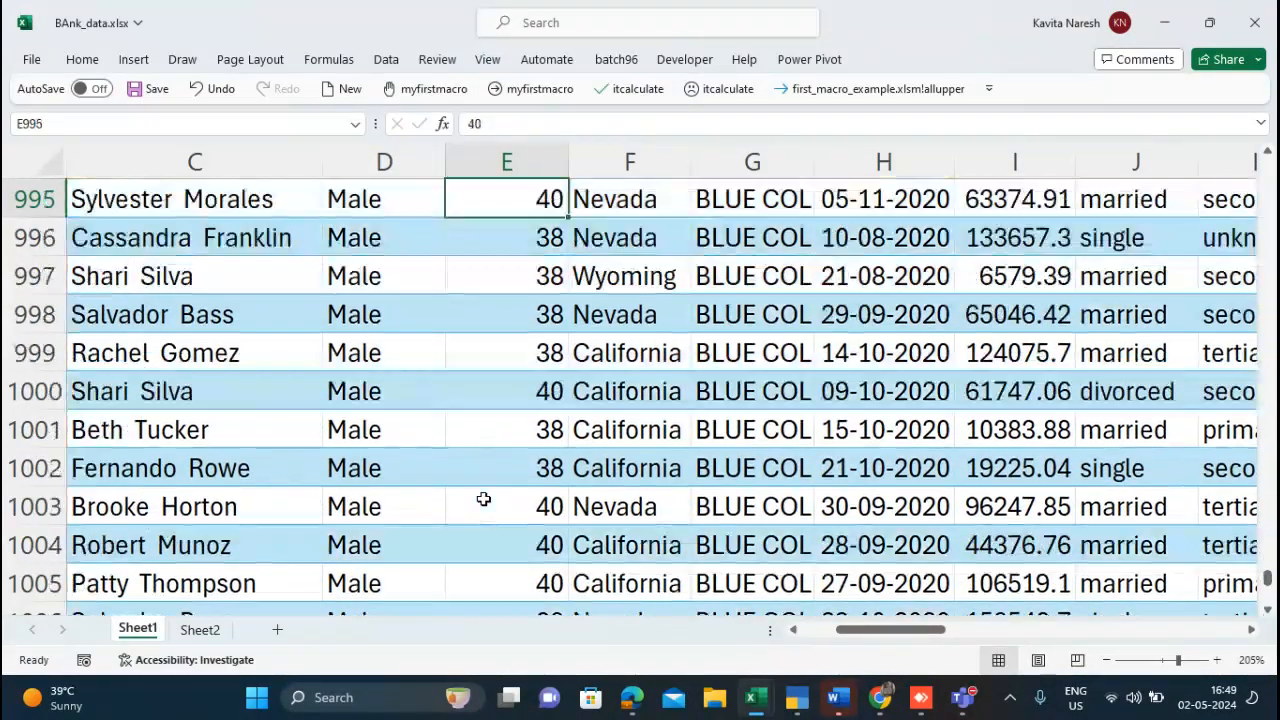
key("Up")
key("Up")
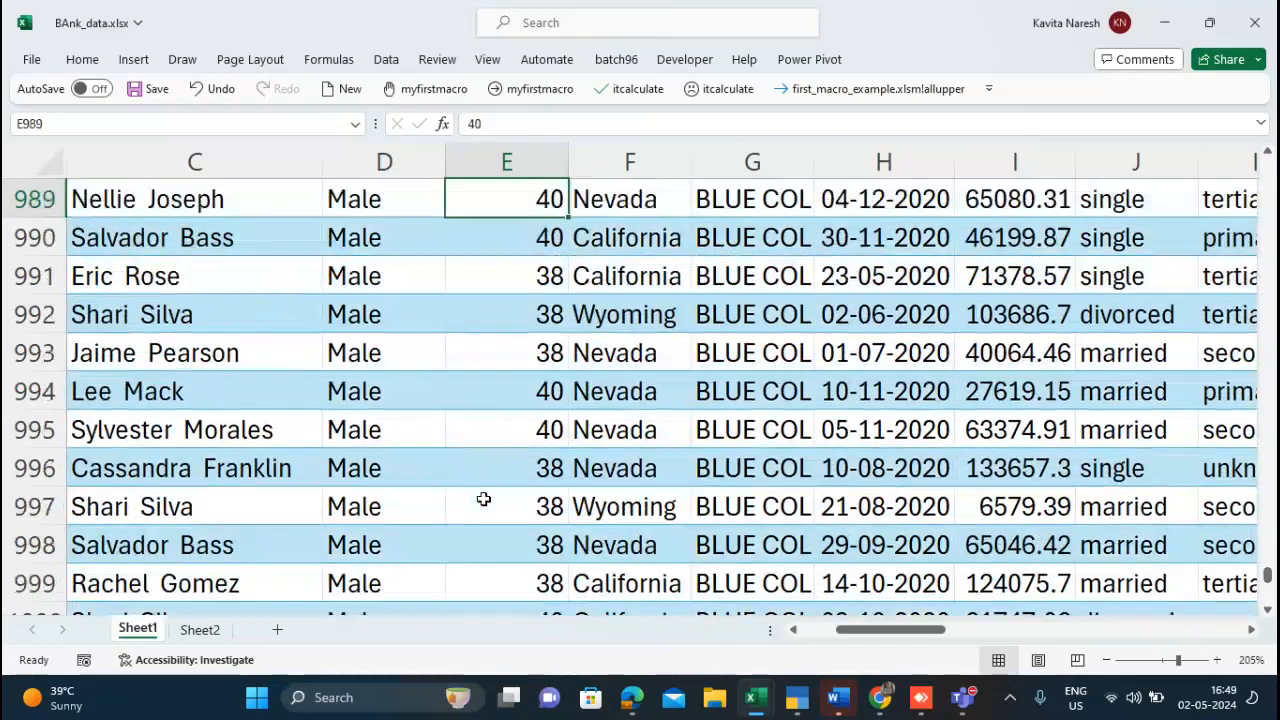
key("Up")
key("Up")
key("Up")
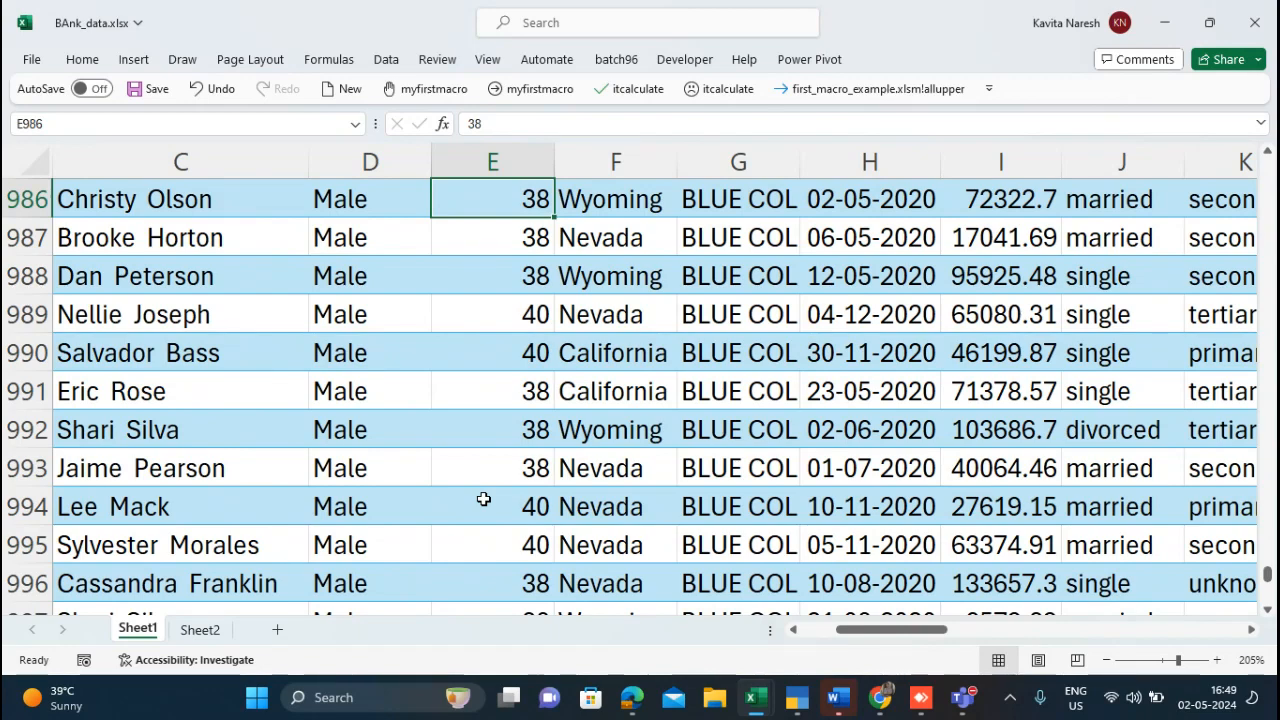
key("Up")
key("Up")
key("Up")
key("Up")
key("Up")
key("Up")
key("Up")
key("Up")
key("Up")
key("Up")
key("Up")
key("Up")
key("Up")
key("Up")
key("Up")
key("Up")
key("Up")
key("Up")
key("Up")
key("Up")
key("Up")
key("Up")
key("Up")
key("Up")
key("Up")
key("Up")
key("Up")
key("Up")
key("Up")
key("Up")
key("Up")
key("Up")
key("Up")
key("Up")
key("Up")
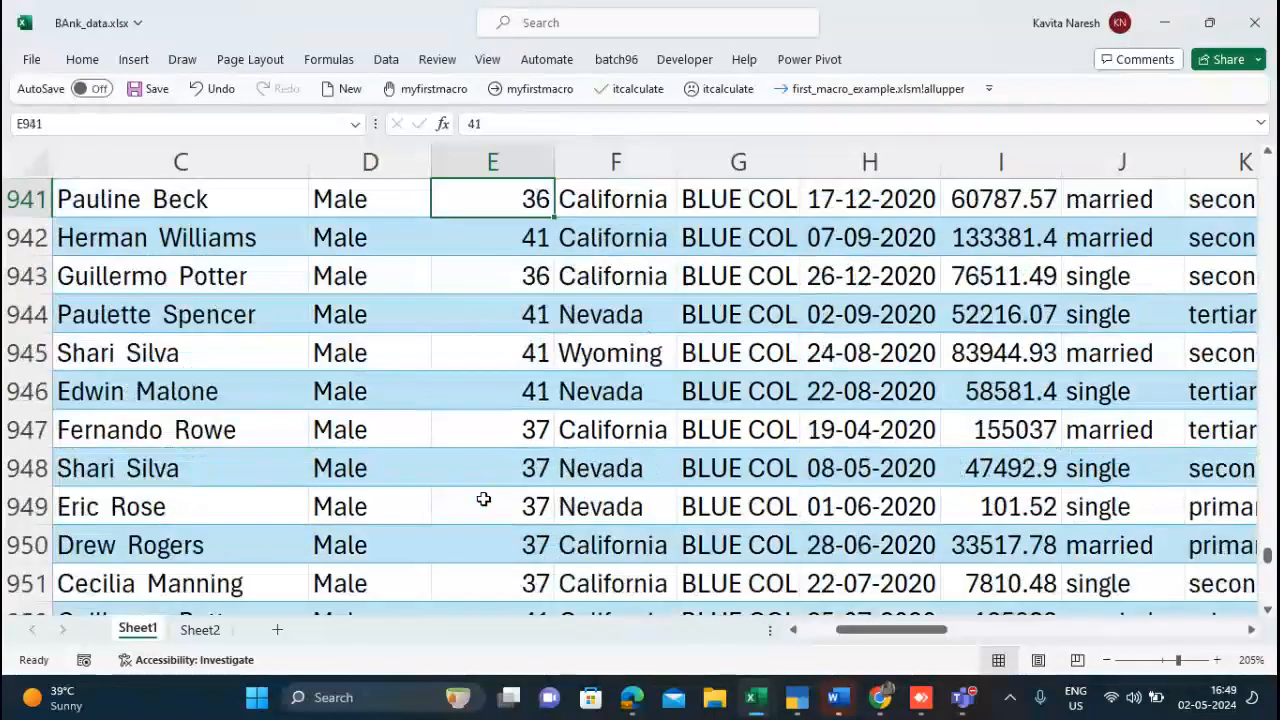
key("ctrl+Up")
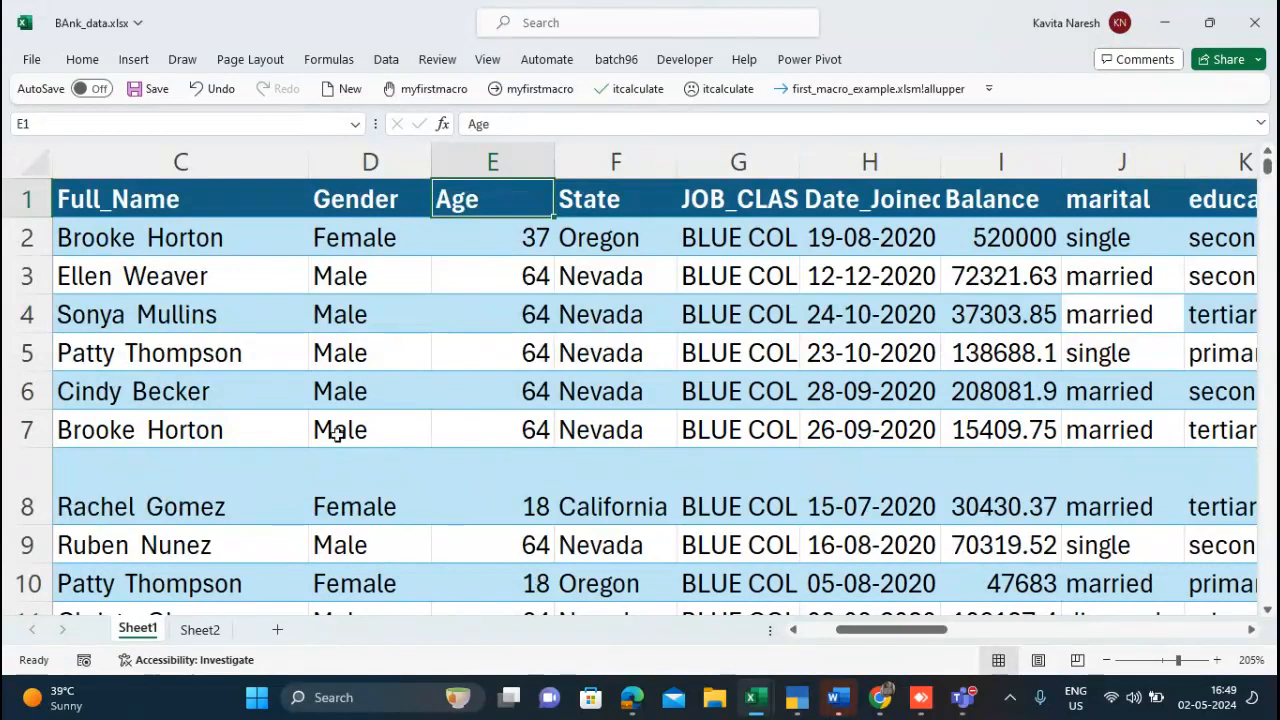
Step: Go across row 2 from the State column, past the table and side notes, to the empty cell AH2
left_click(618, 246)
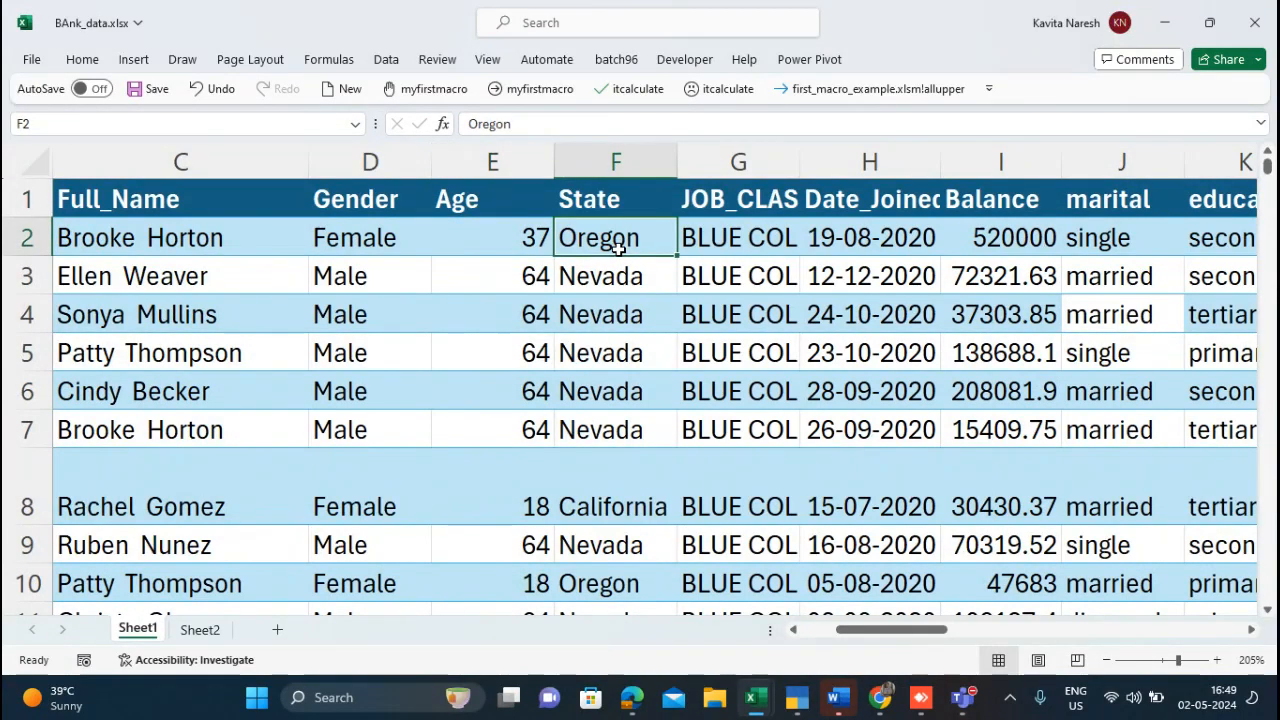
key("Right")
key("Right")
key("Right")
key("Right")
key("Right")
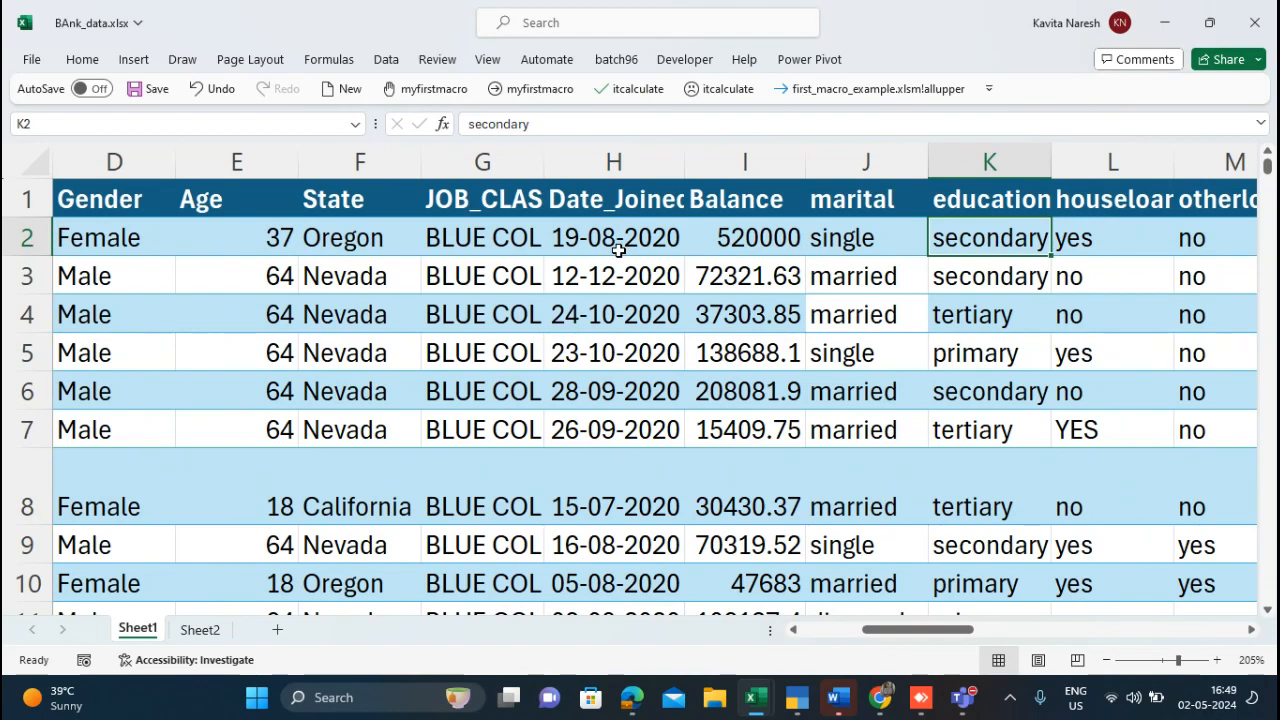
key("Right")
key("Right")
key("Right")
key("Right")
key("Right")
key("Right")
key("Right")
key("Right")
key("Right")
key("Right")
key("Right")
key("Right")
key("Right")
key("Right")
key("Right")
key("Right")
key("Right")
key("Right")
key("Right")
key("Right")
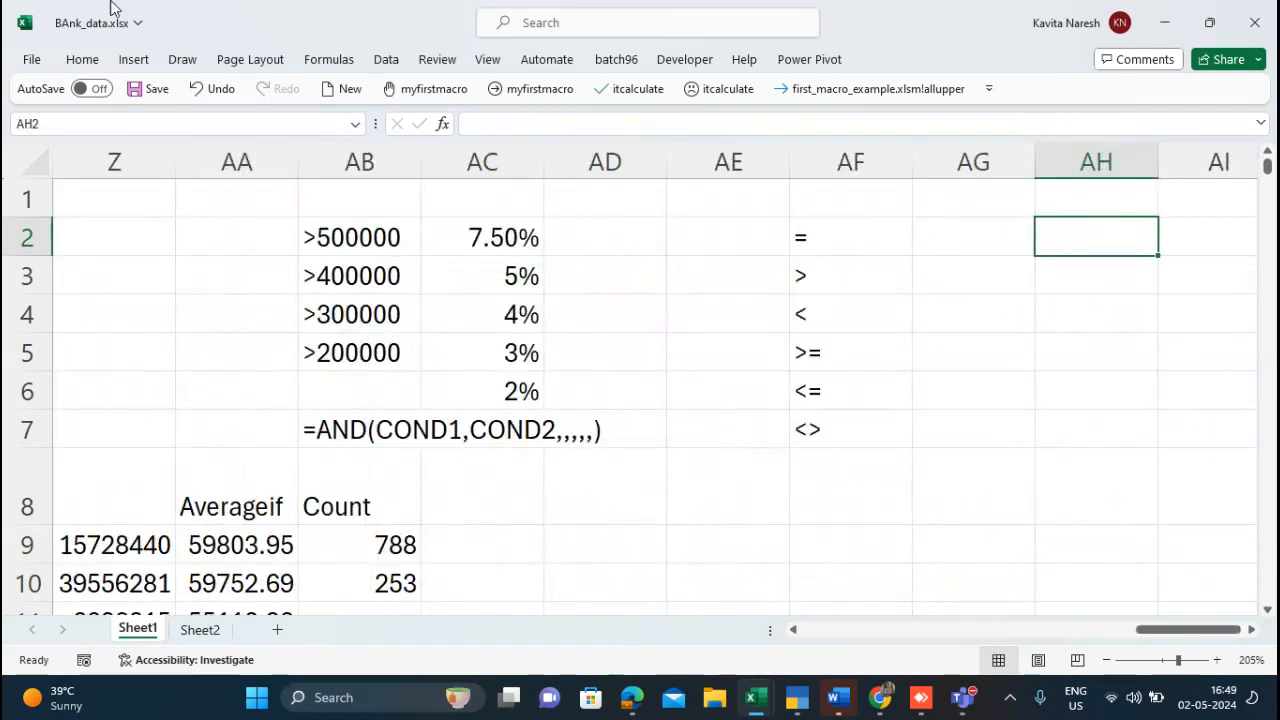
Step: Browse the Financial, Date & Time and Math & Trig categories in the Insert Function dialog, and close it without inserting a function
left_click(332, 60)
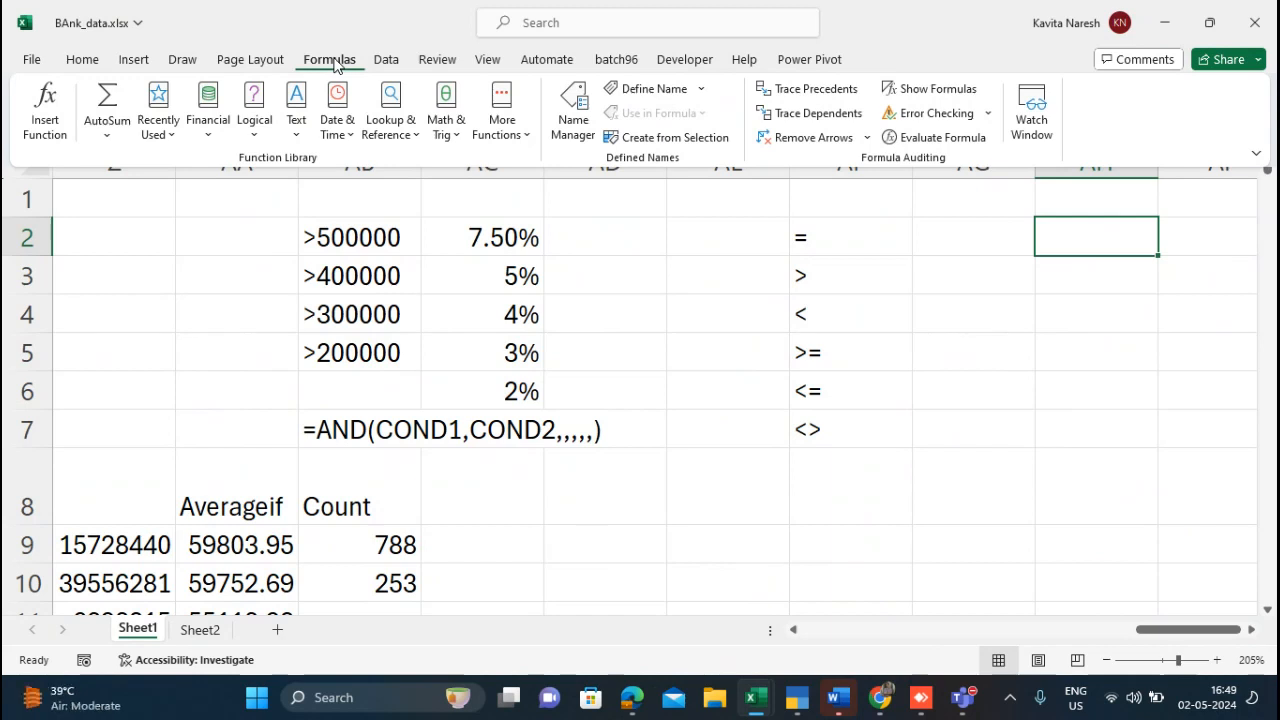
left_click(49, 125)
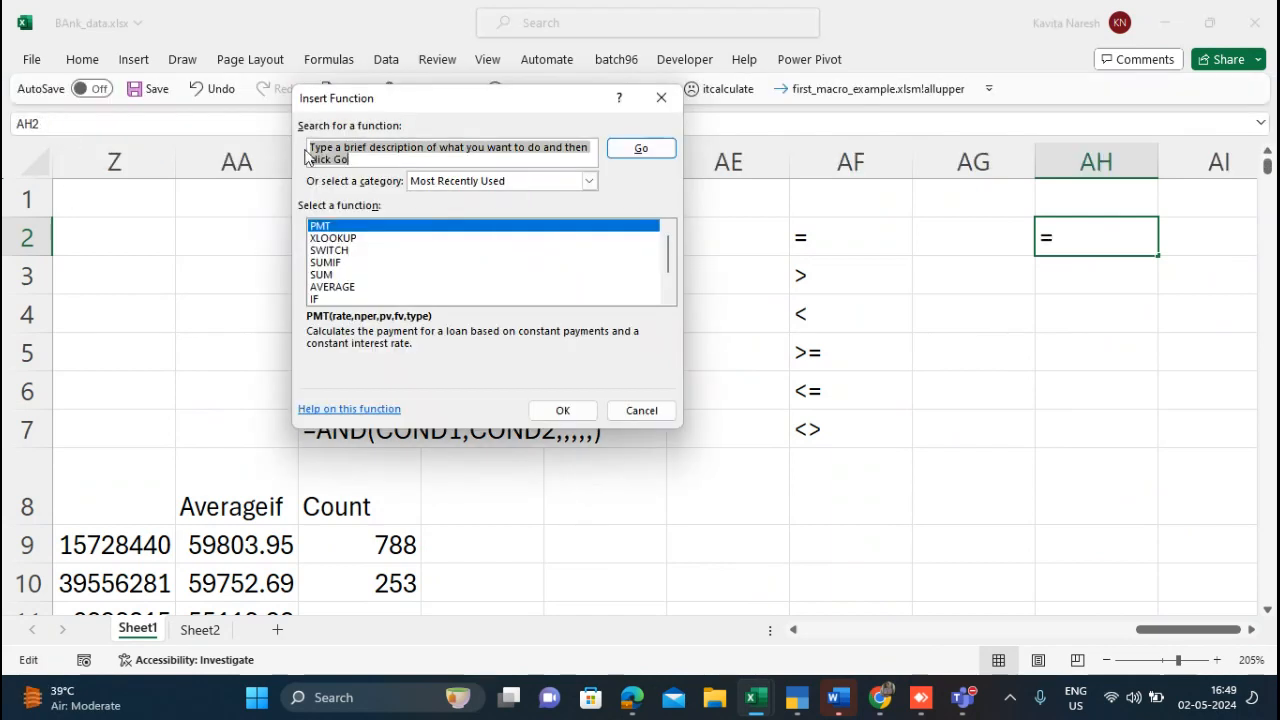
left_click(589, 181)
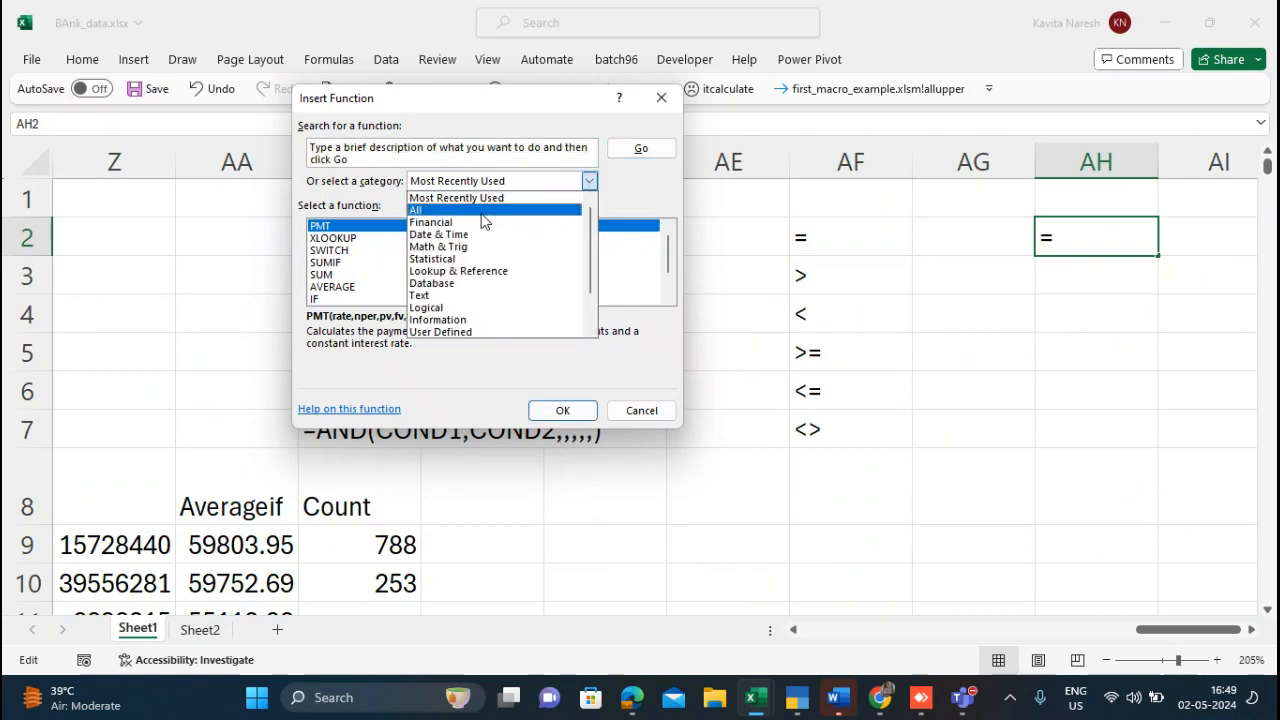
left_click(462, 223)
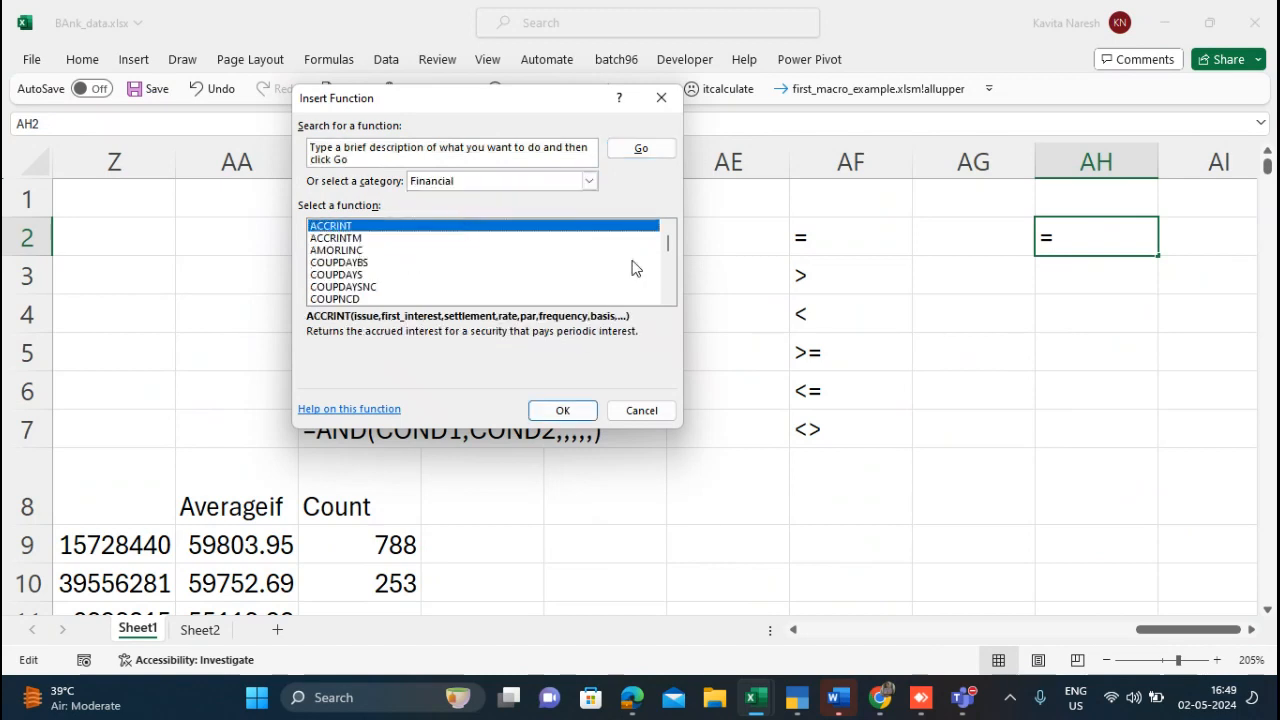
left_click_drag(668, 256, 672, 293)
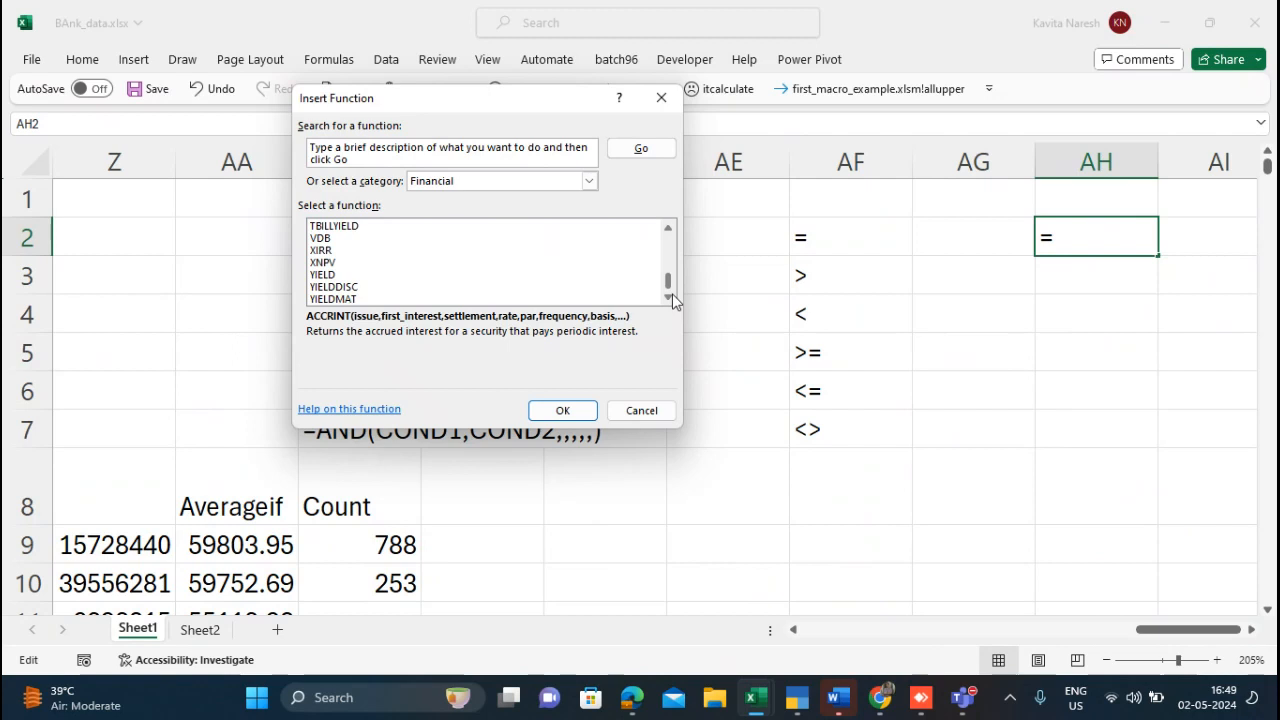
left_click(589, 181)
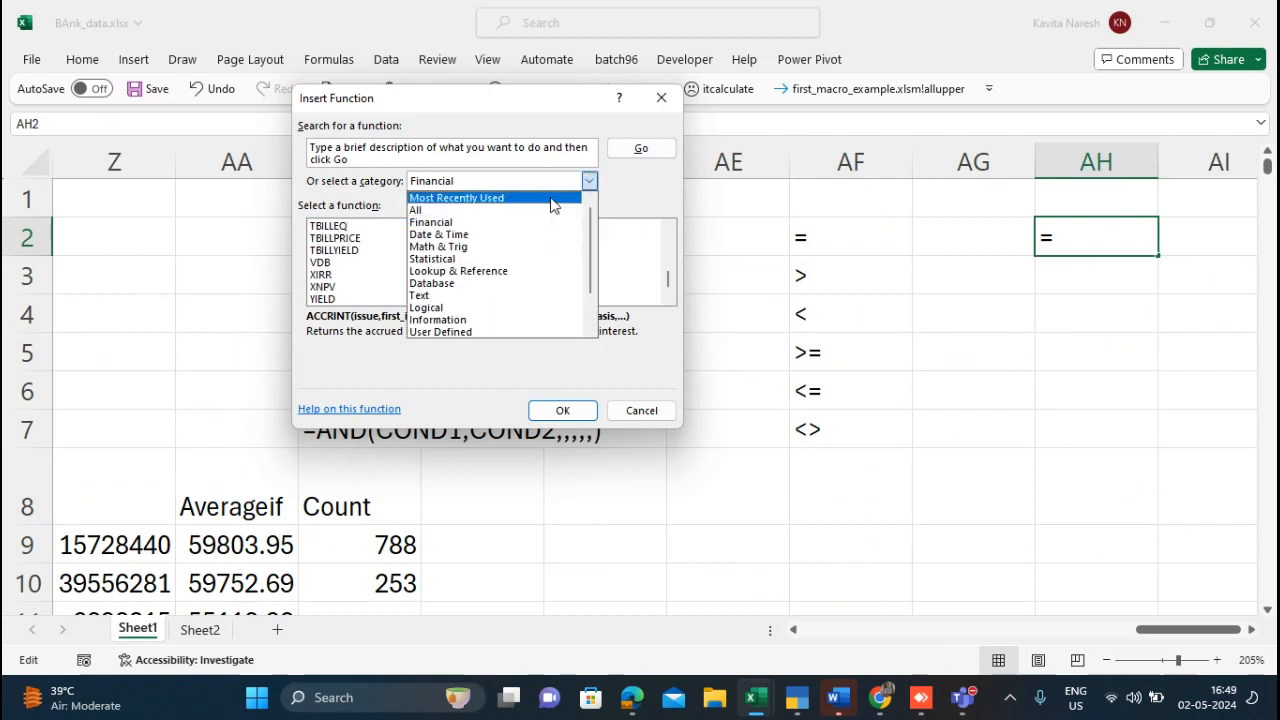
left_click(474, 238)
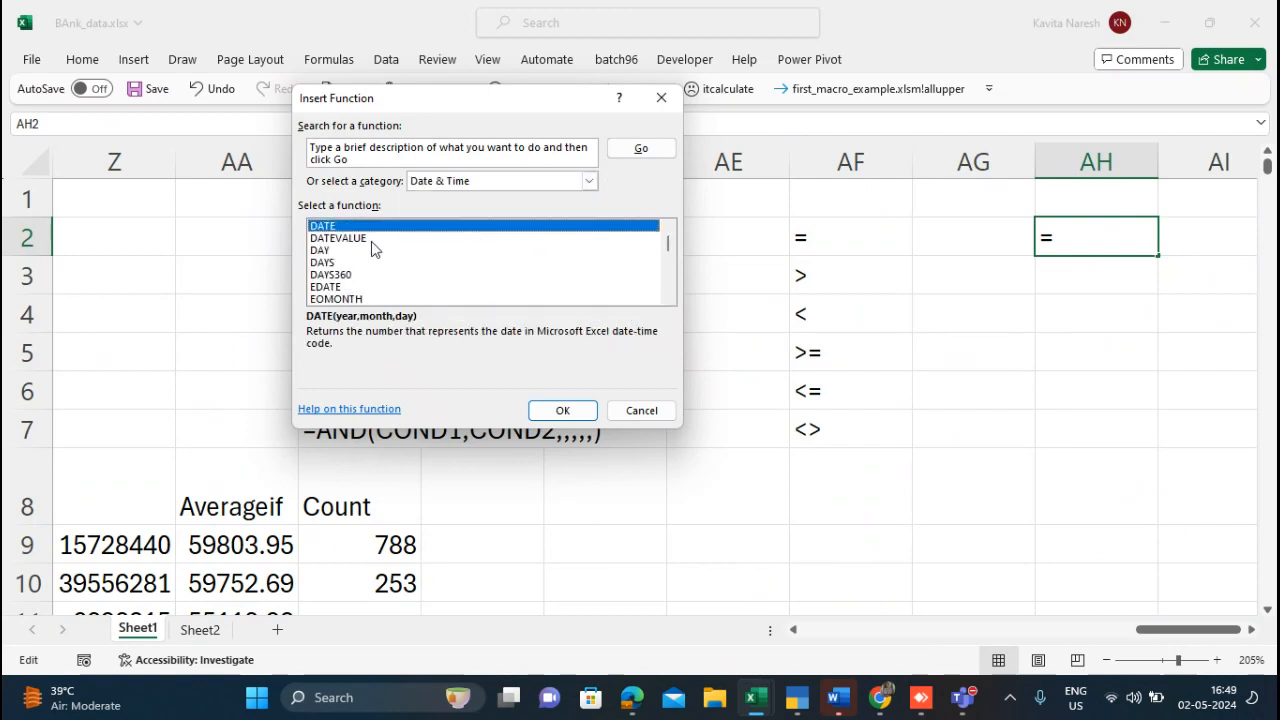
left_click(589, 181)
left_click(466, 246)
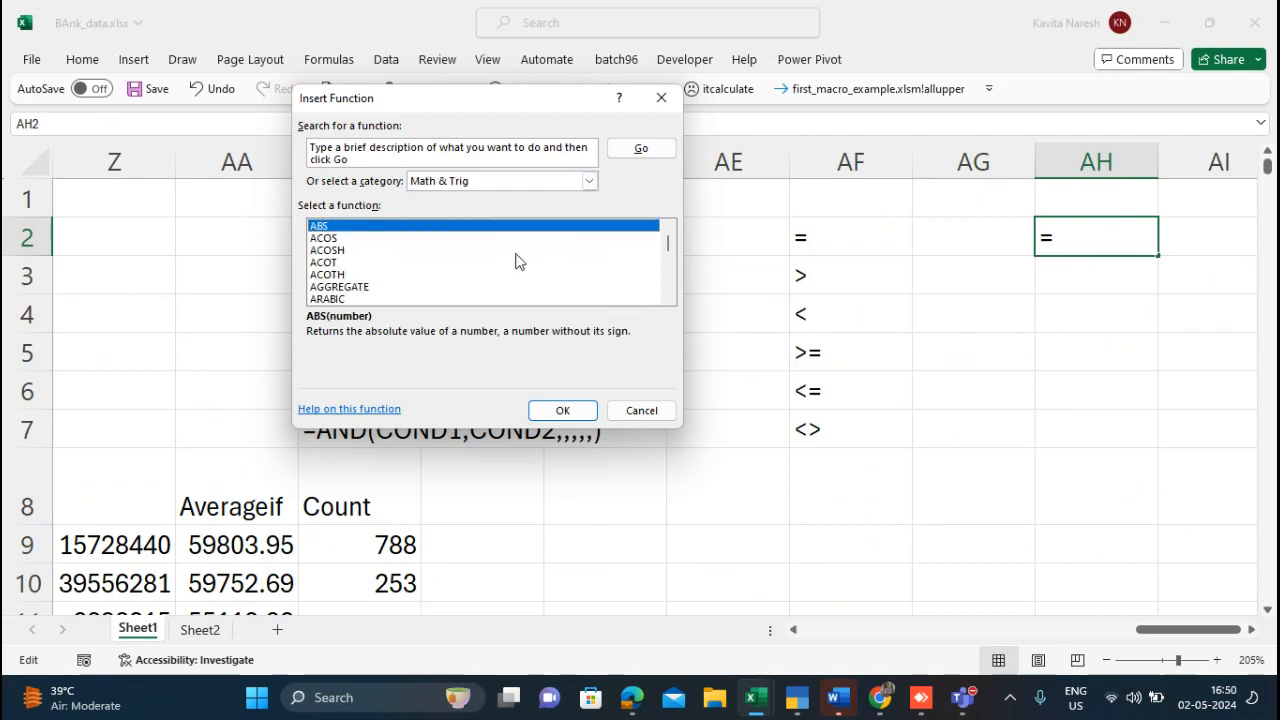
left_click(646, 415)
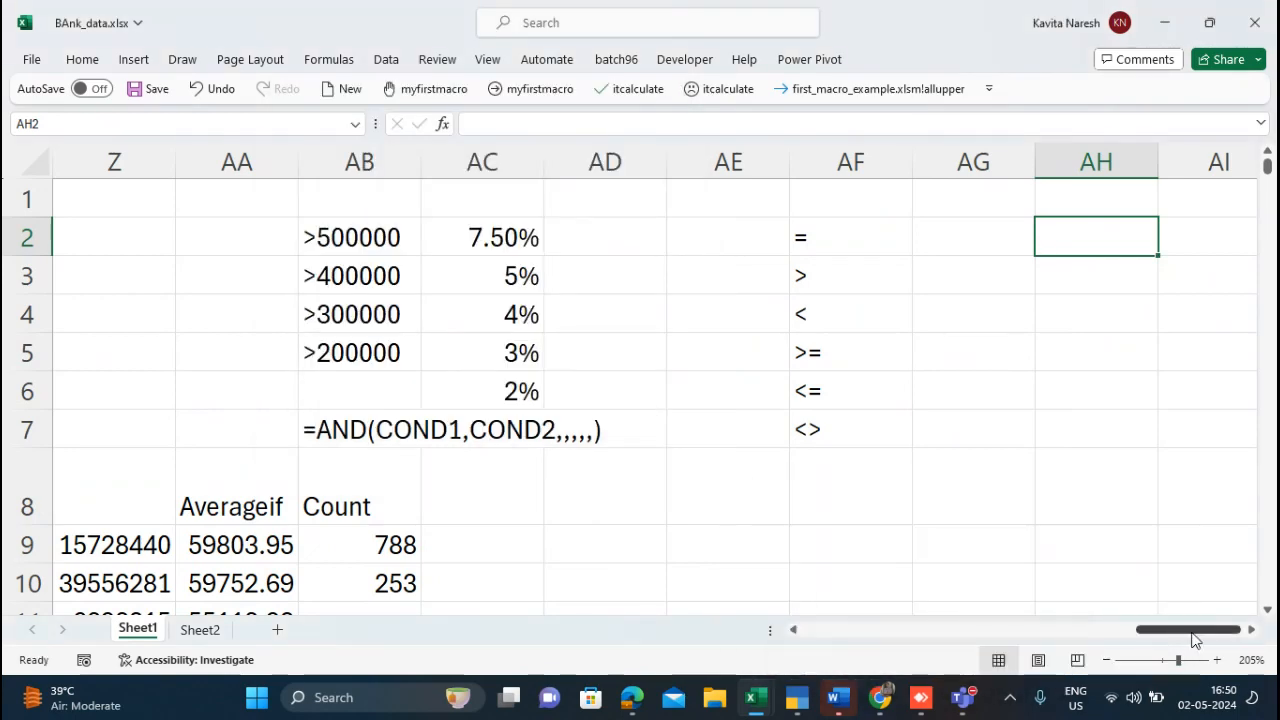
Step: Return to the start of the Sheet1 table and insert two blank columns between Date_Joined and Balance
left_click_drag(1195, 630, 757, 650)
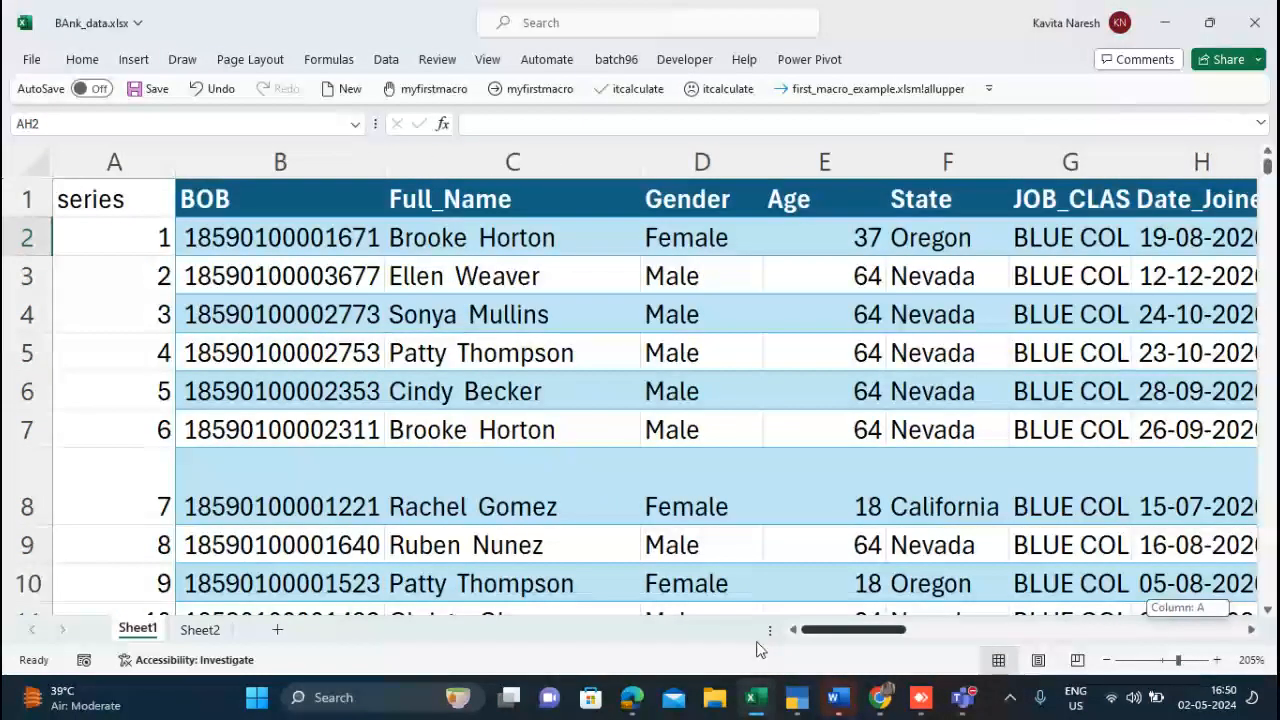
left_click(604, 240)
key("Right")
key("Right")
key("Right")
key("Right")
key("Right")
key("Right")
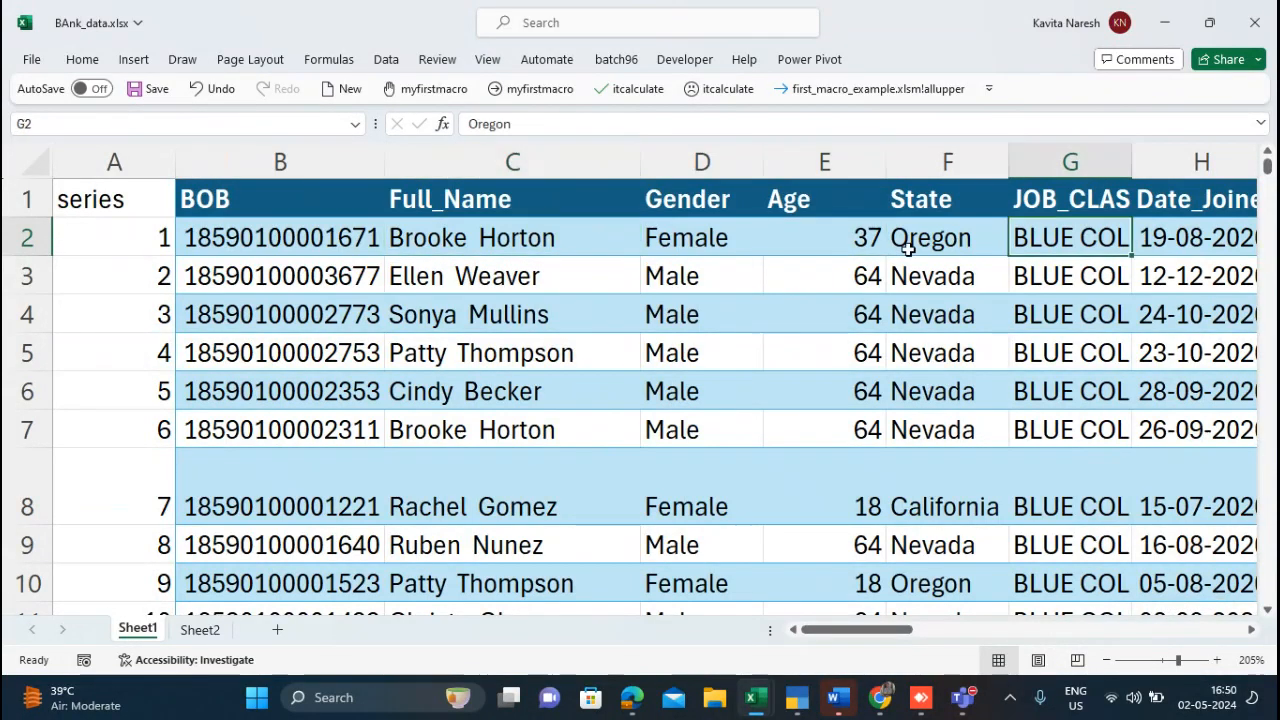
key("Left")
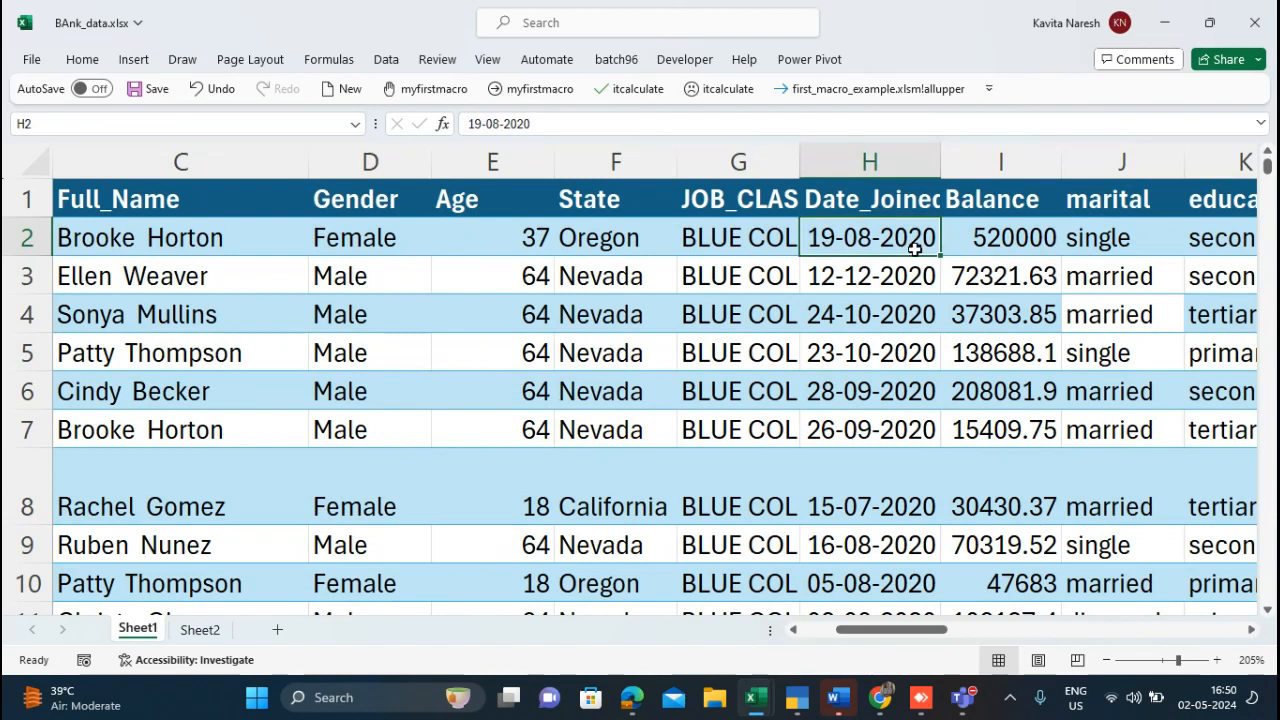
left_click(996, 158)
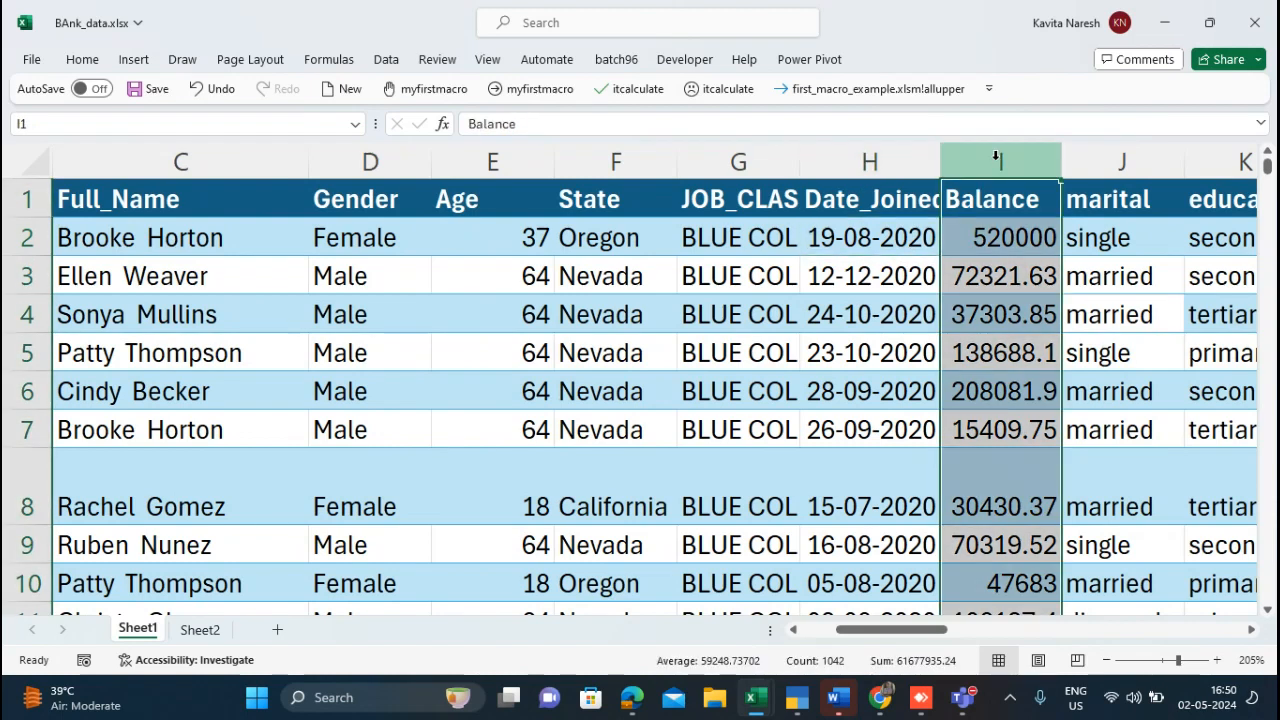
key("ctrl+shift+equal")
key("ctrl+shift+equal")
left_click(1036, 245)
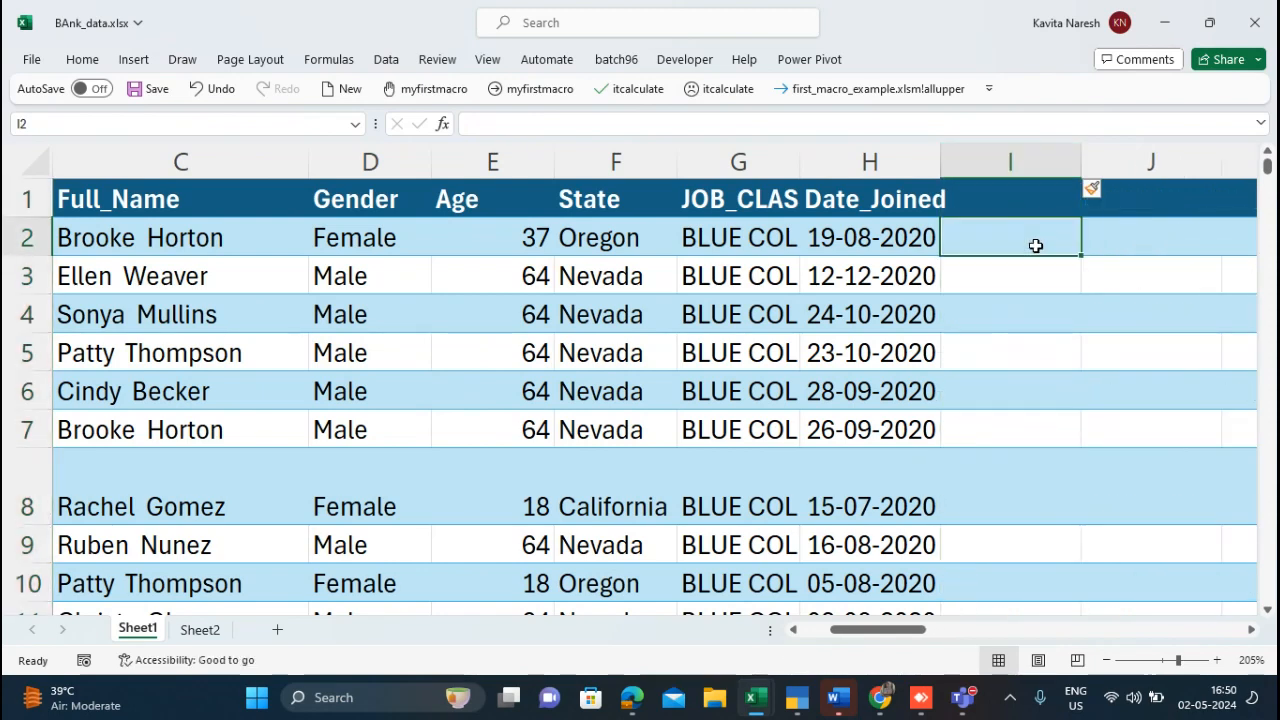
Step: Enter the header "Total Days" in cell I1 of the first new column
left_click(1013, 200)
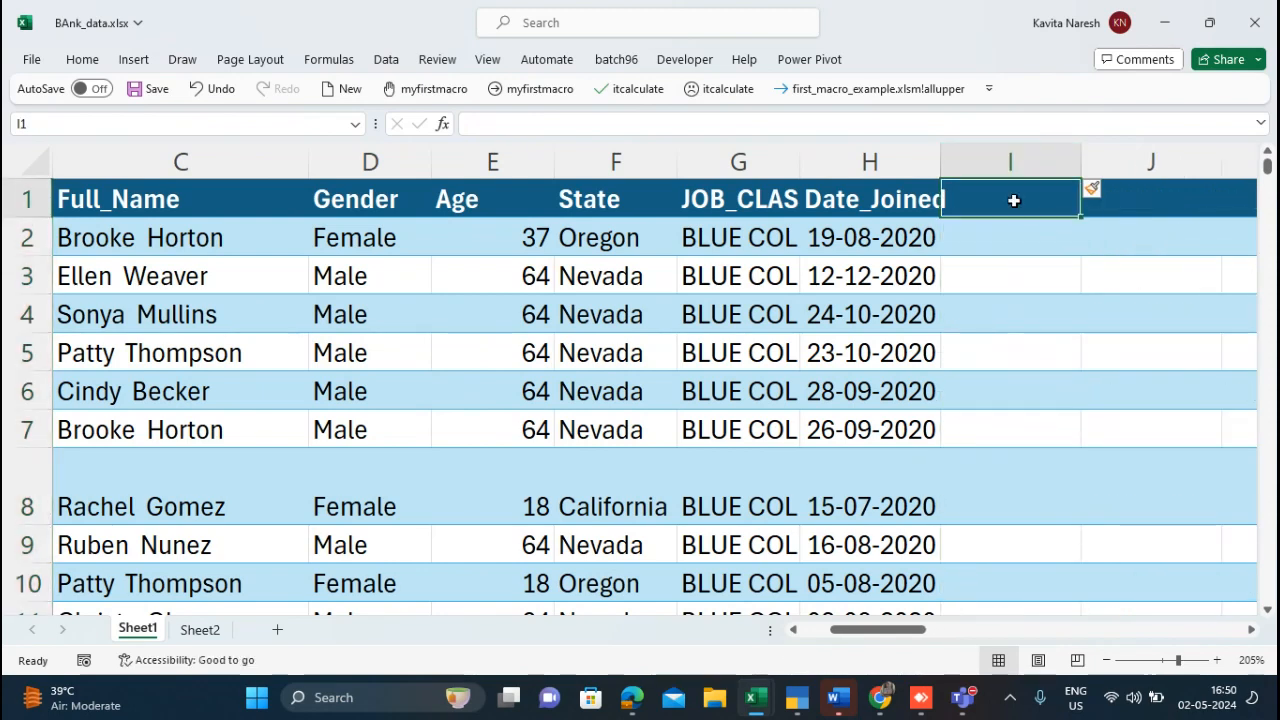
type("Days")
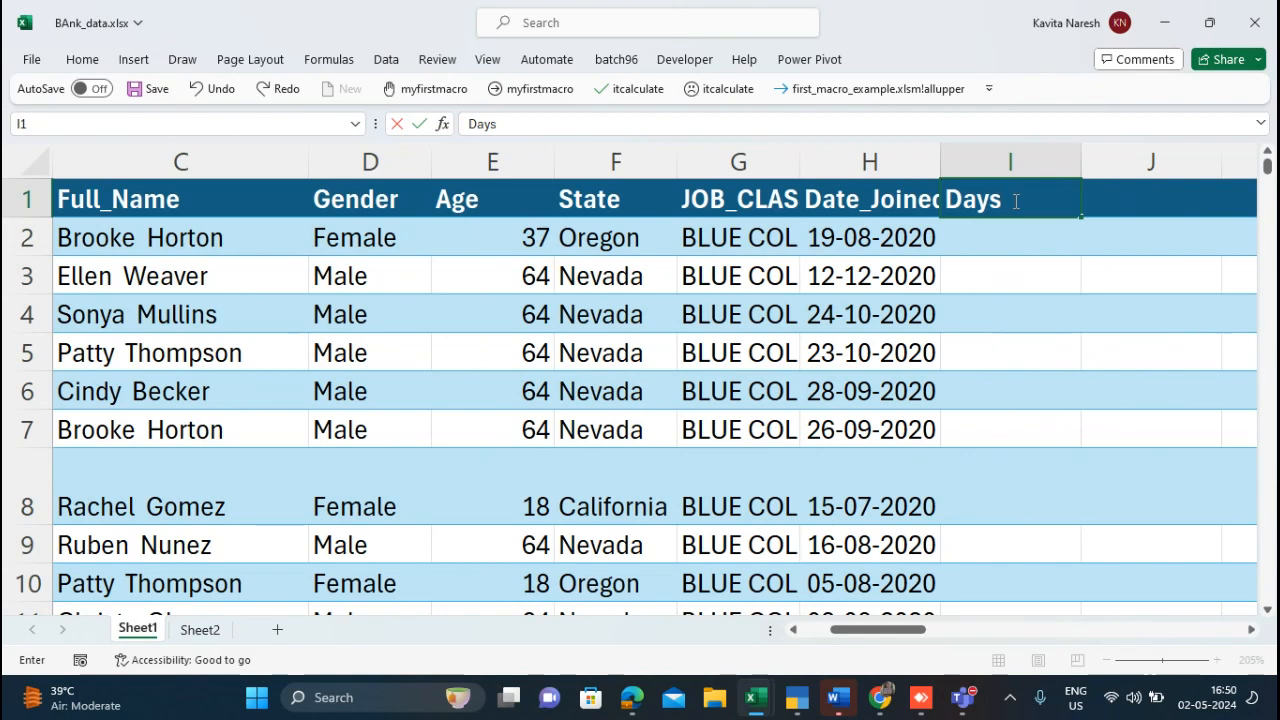
key("BackSpace")
key("BackSpace")
key("BackSpace")
key("BackSpace")
type("Tota")
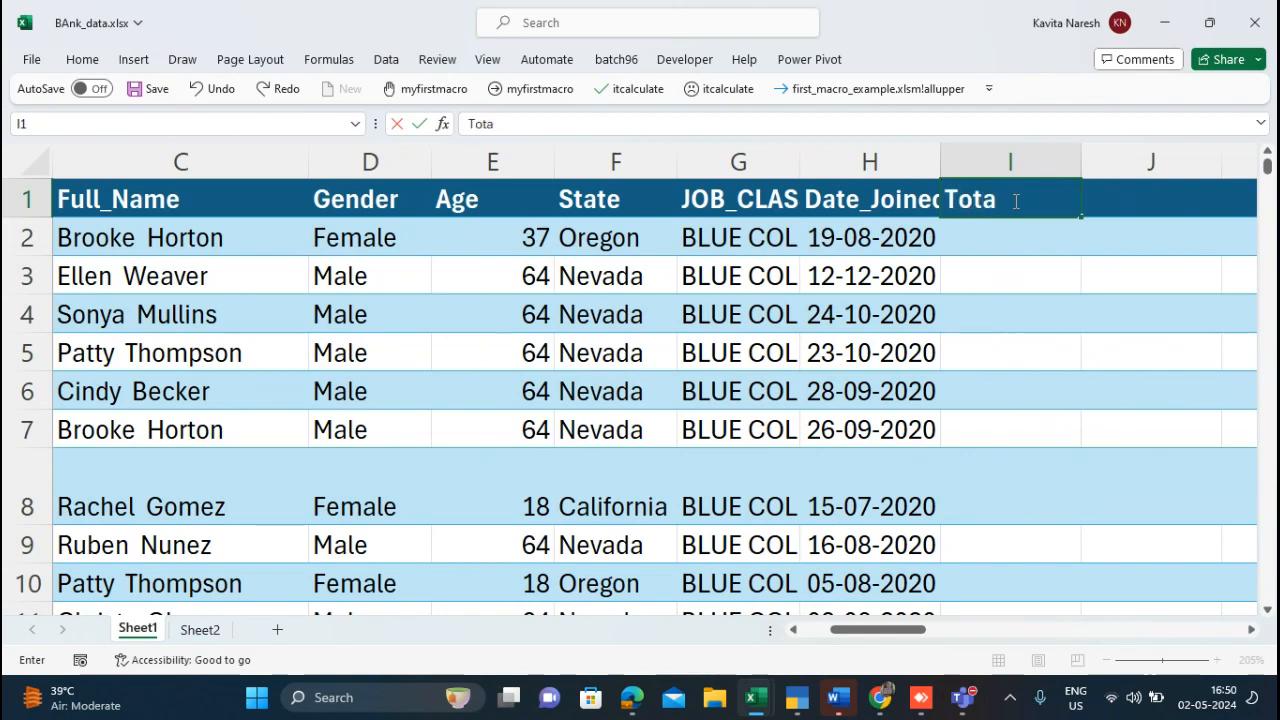
type("l Days")
key("Return")
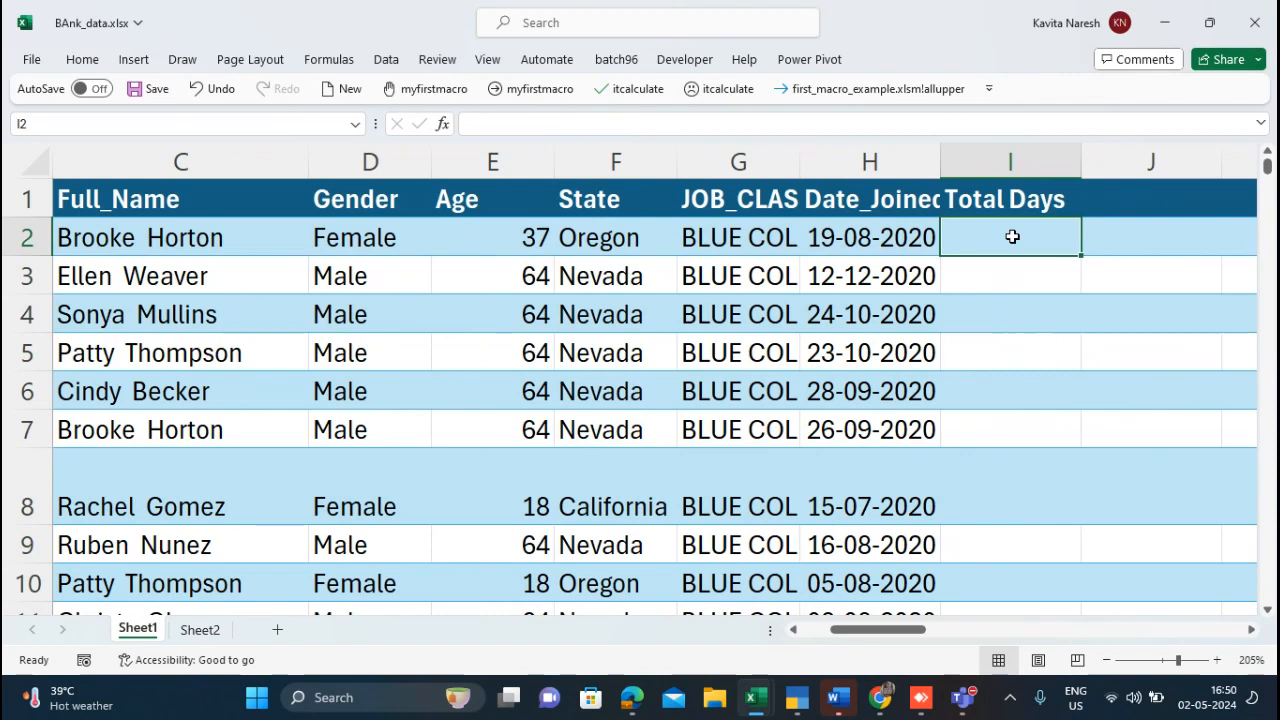
Step: Enter the formula =TODAY() in I2 and select the cell to check its result
type("=today")
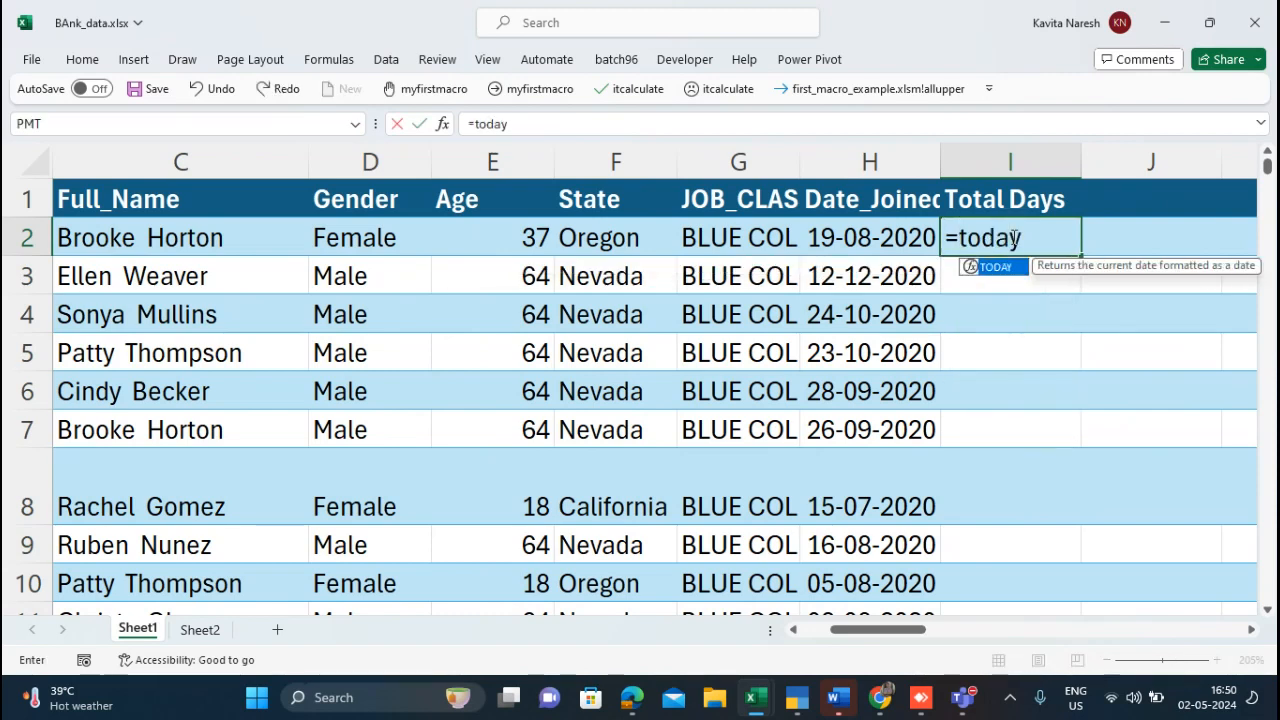
type("()")
key("Return")
left_click(1012, 237)
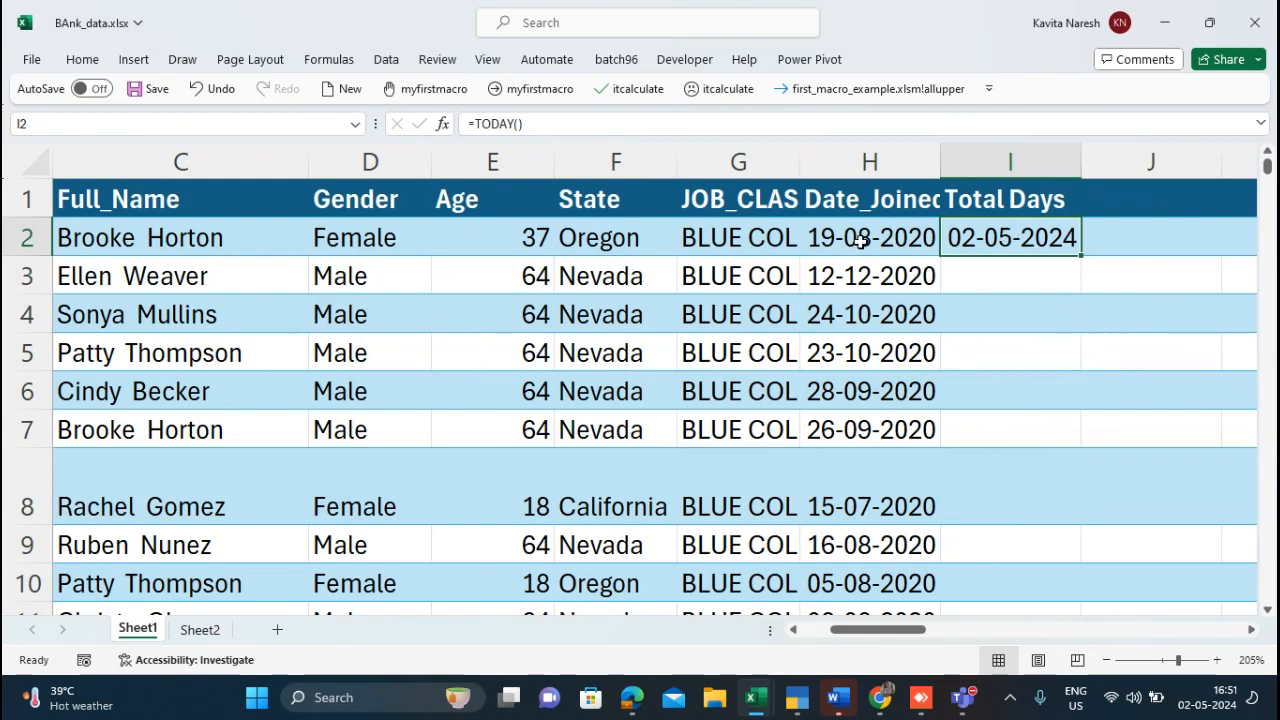
Step: Extend the formula in I2 to =TODAY()-H2 so it subtracts the joining date from the current date
double_click(1033, 234)
left_click(1071, 242)
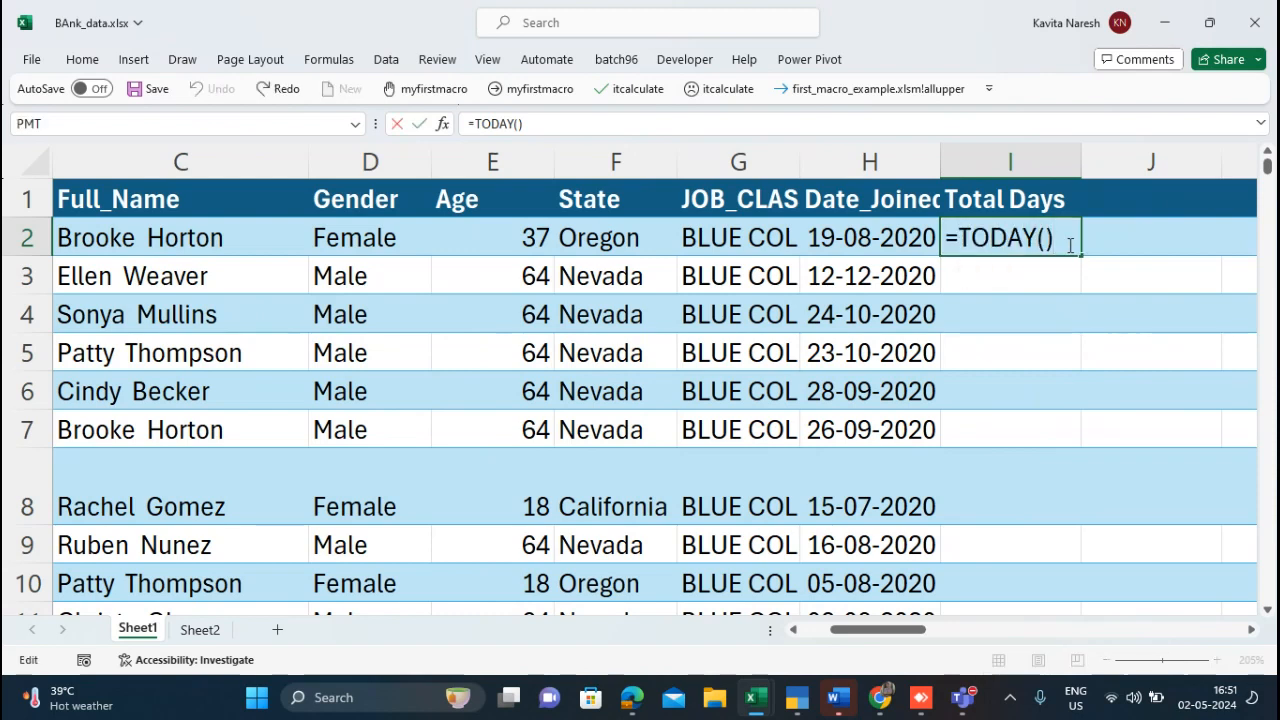
type("-")
left_click(930, 237)
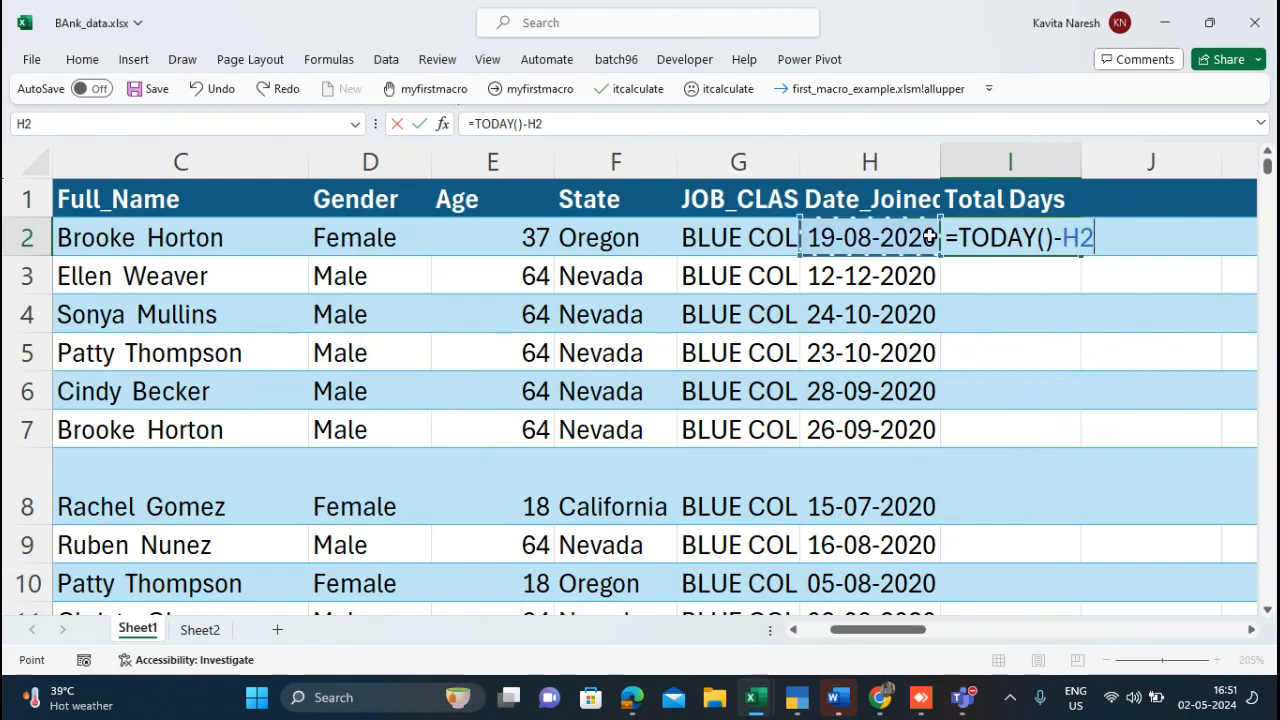
key("Return")
key("Up")
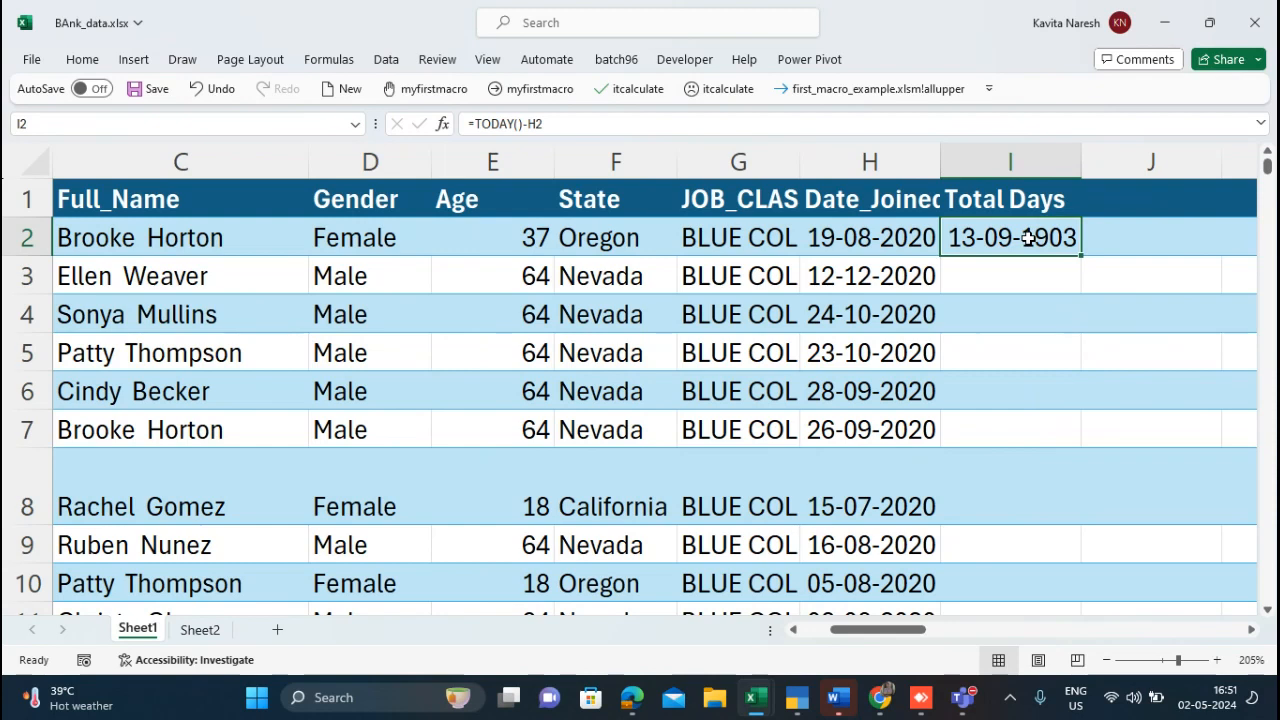
Step: Format the Total Days result in I2 as General and fill its formula down to I8
left_click(84, 60)
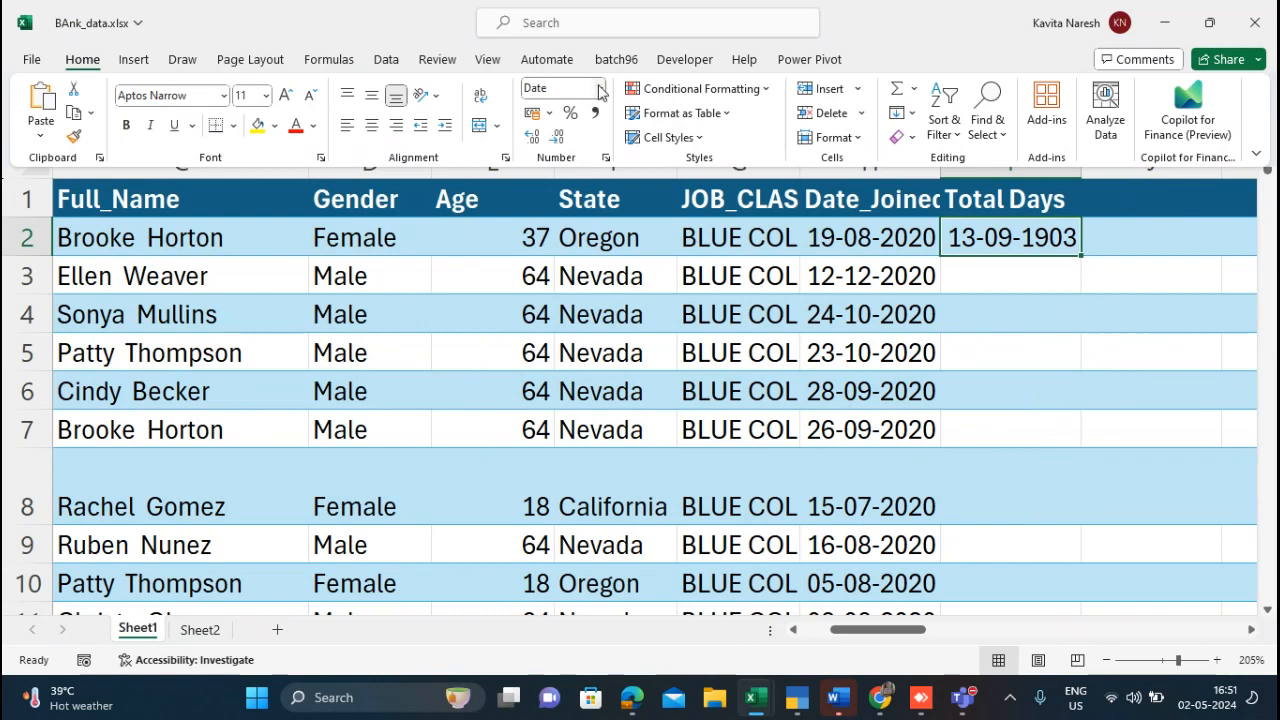
left_click(600, 91)
left_click(592, 122)
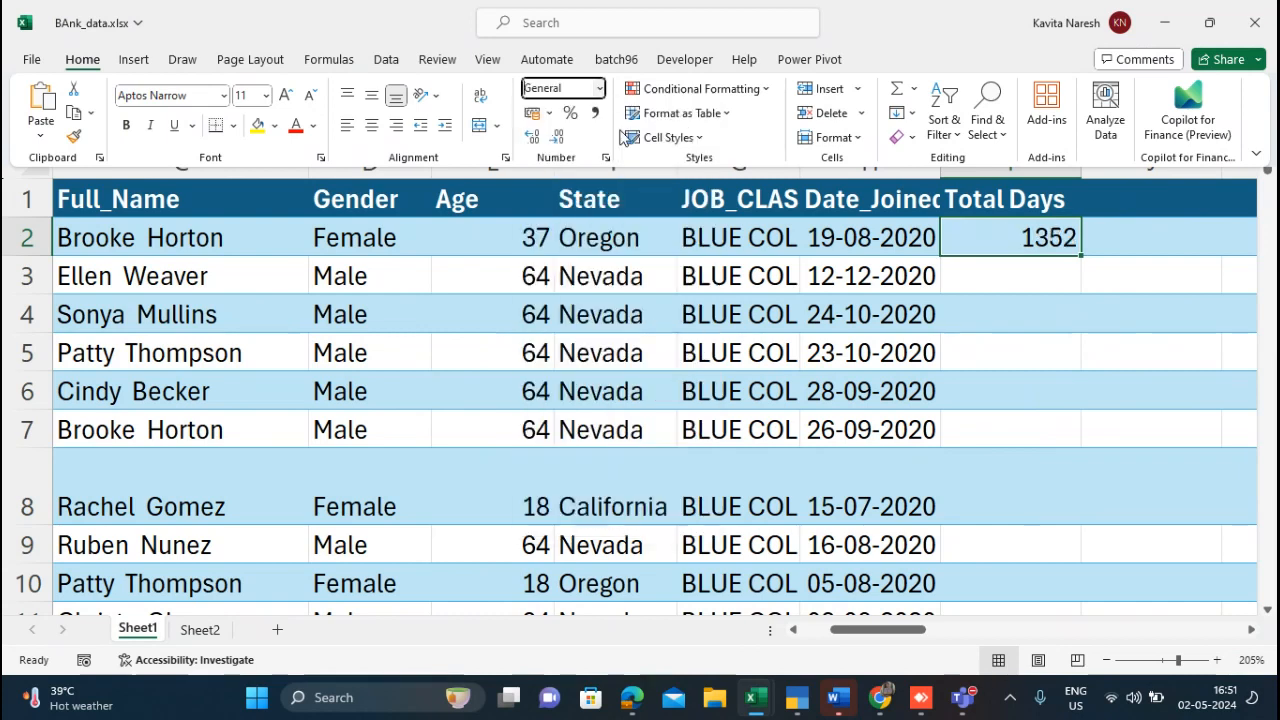
left_click(1066, 243)
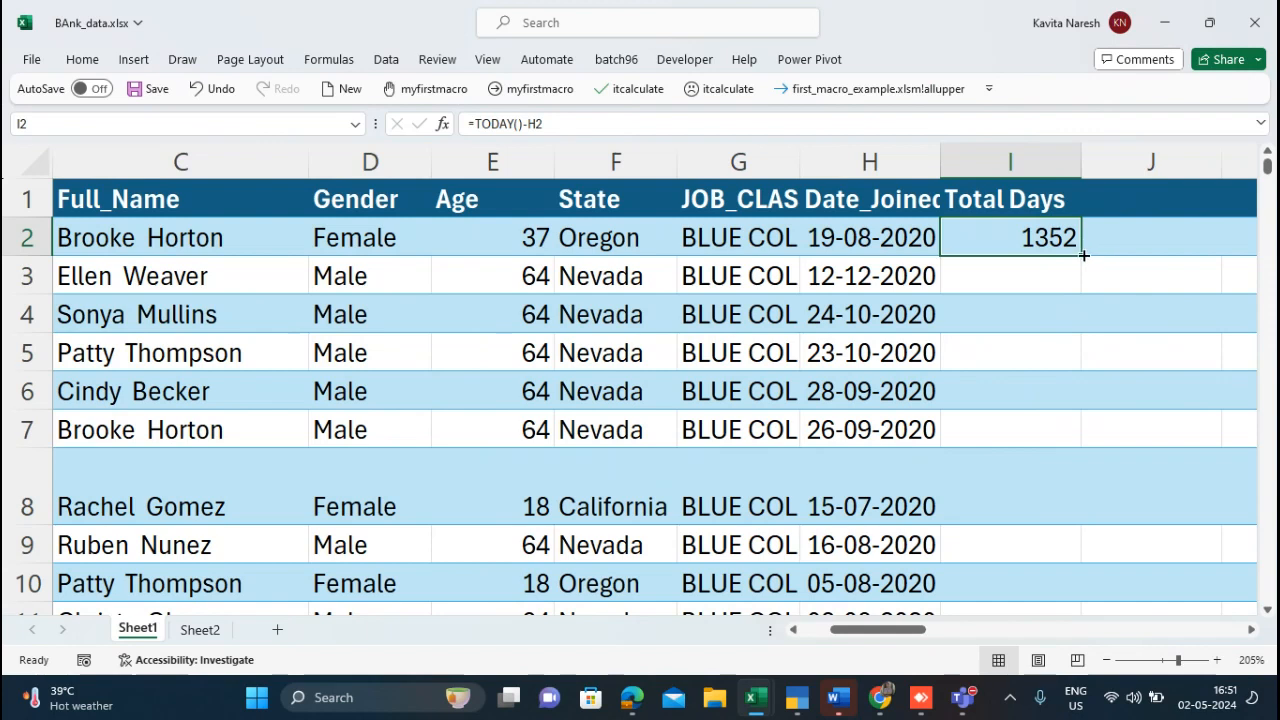
left_click_drag(1082, 256, 1090, 520)
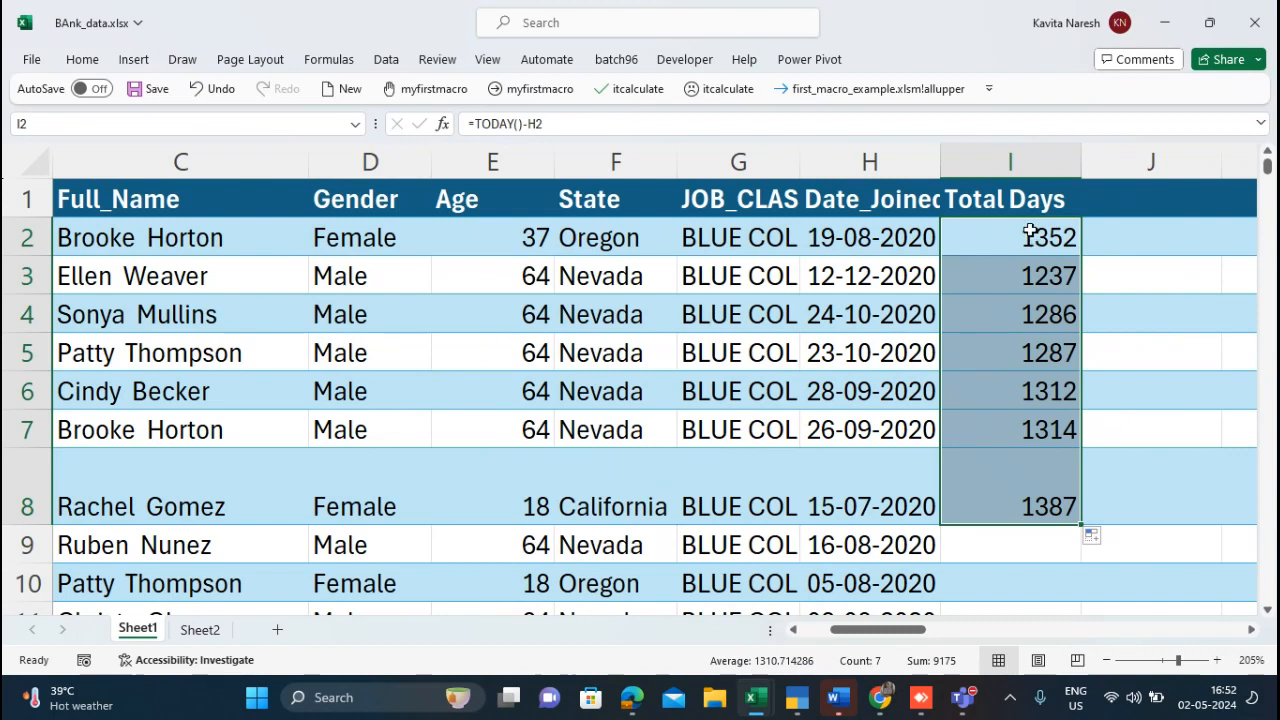
left_click(1030, 230)
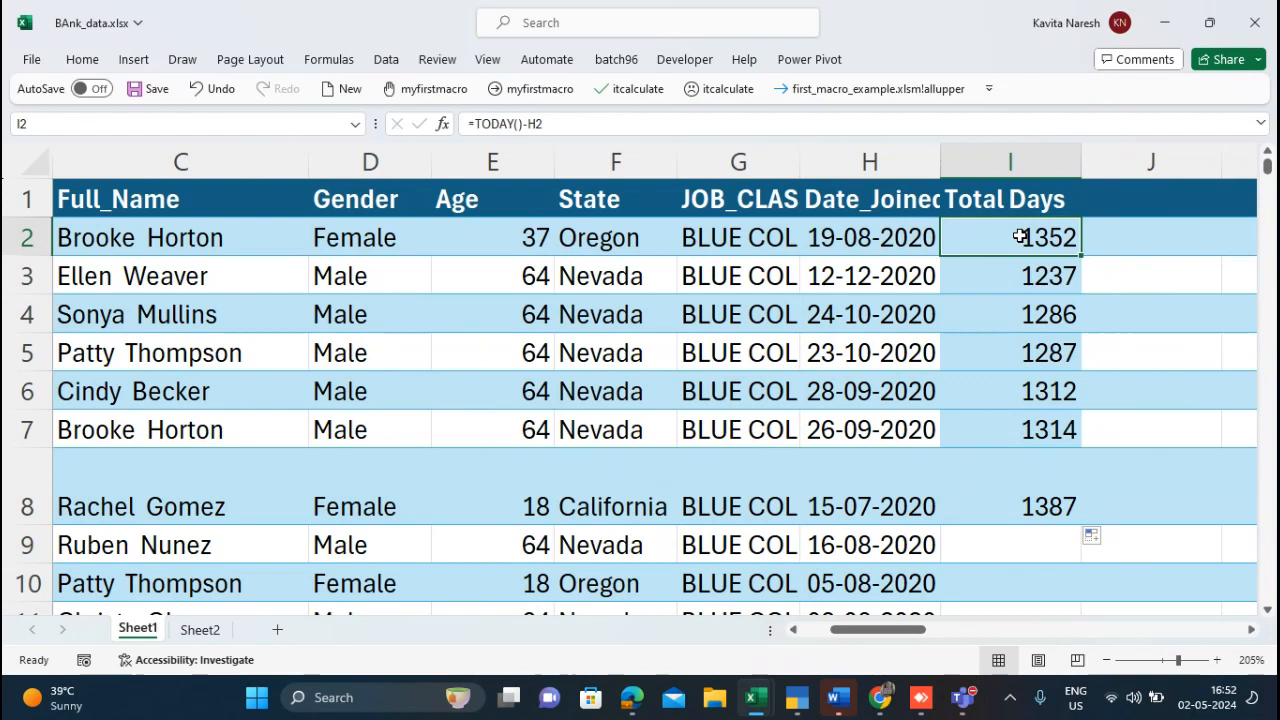
Step: Enter the header "Days" in cell J1 of the second new column
left_click(1129, 208)
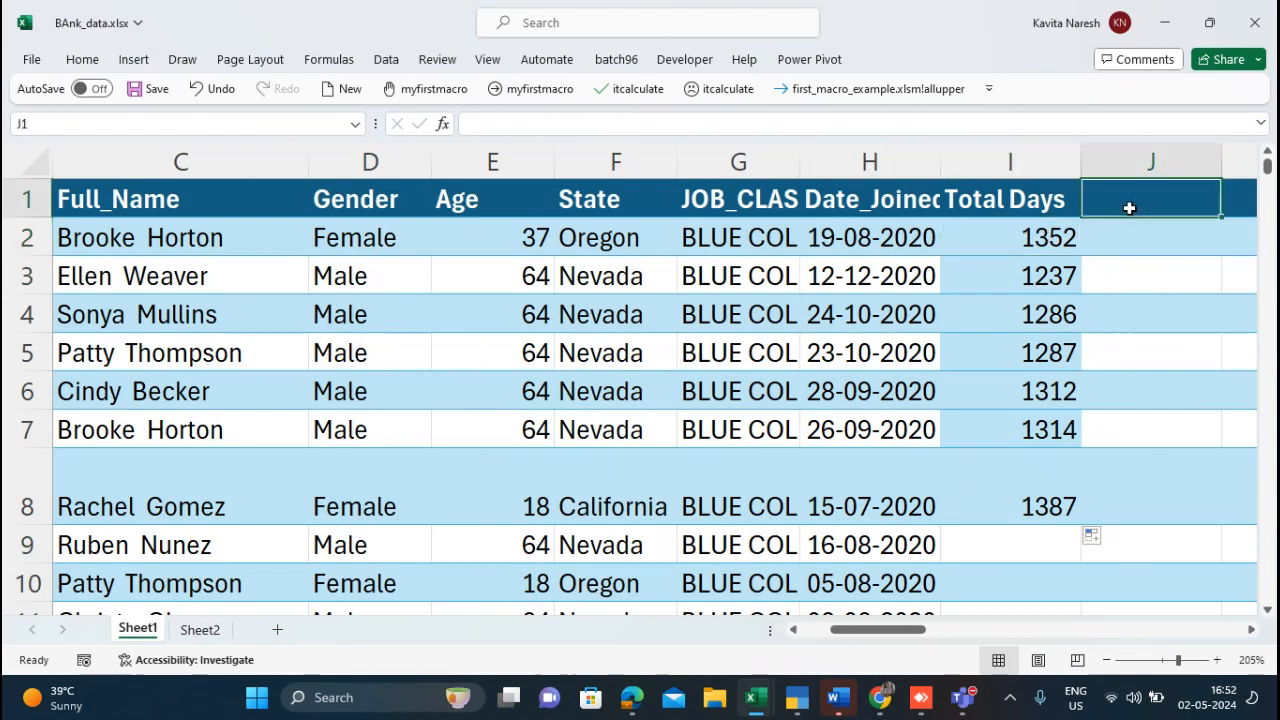
type("Day")
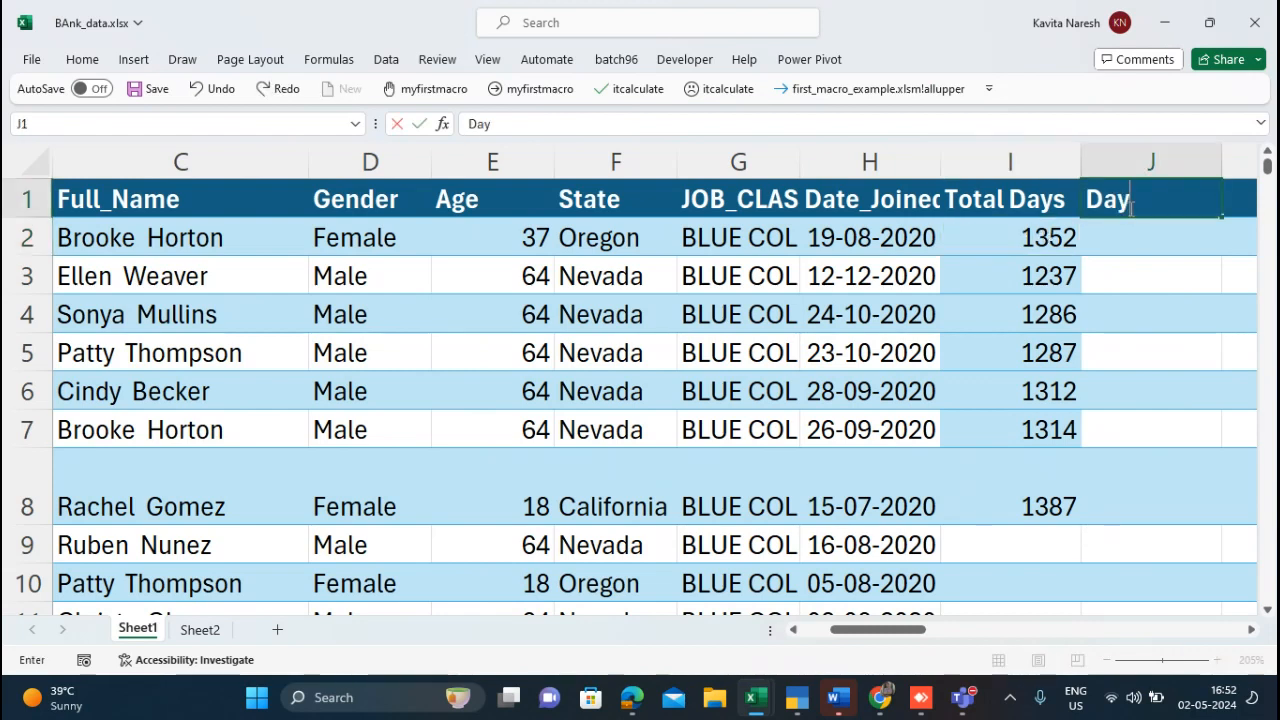
type("s")
key("Return")
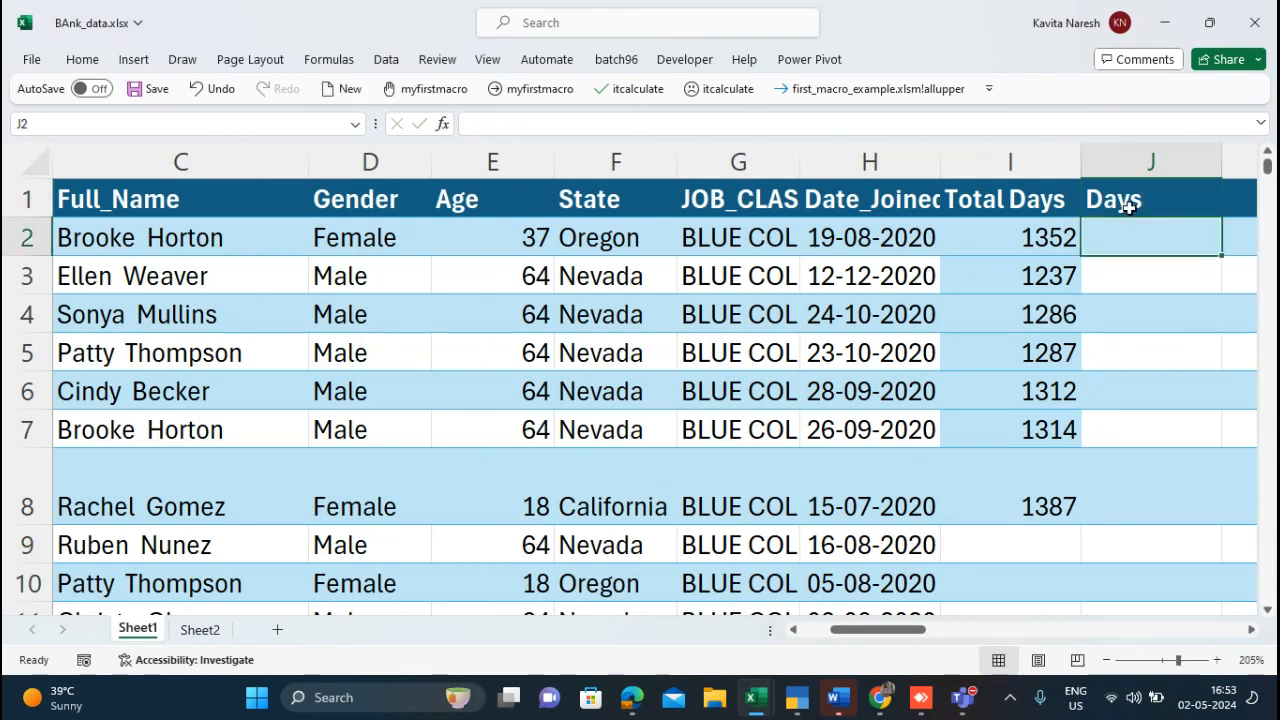
Step: Enter the formula =DATEDIF(H2,TODAY(),"d") in J2 to count the days since the joining date
type("=")
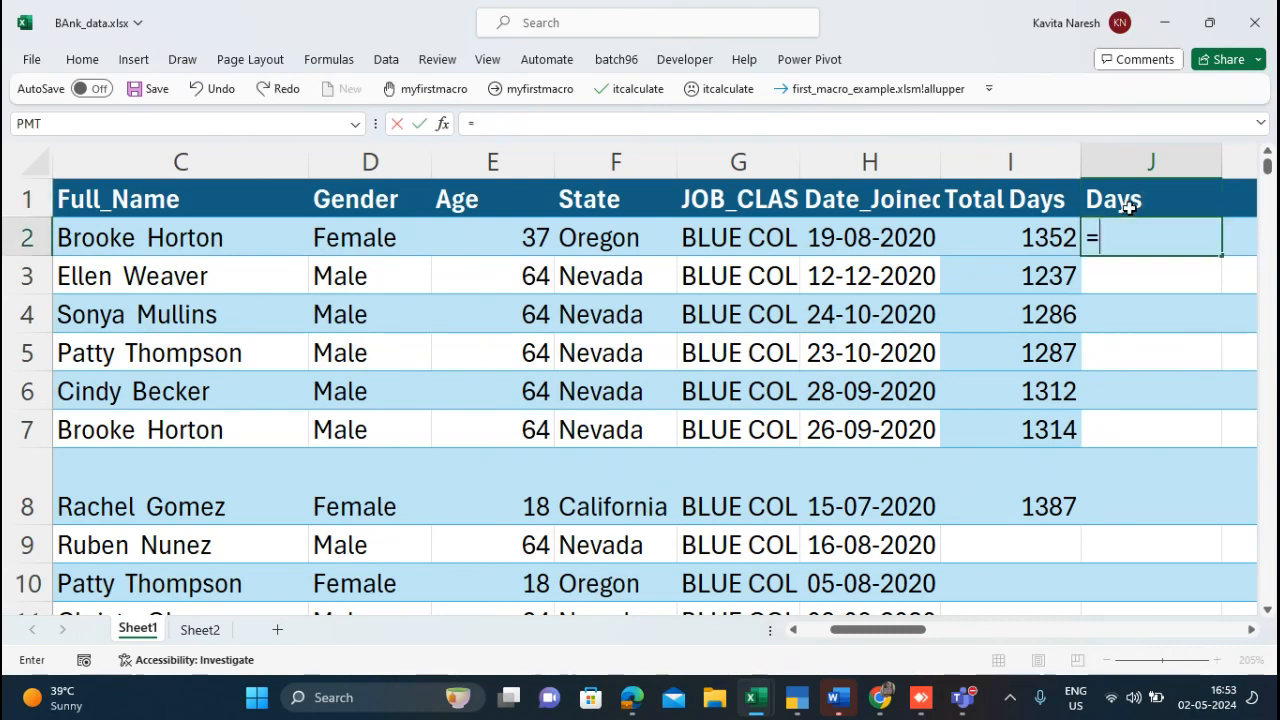
type("datedif(")
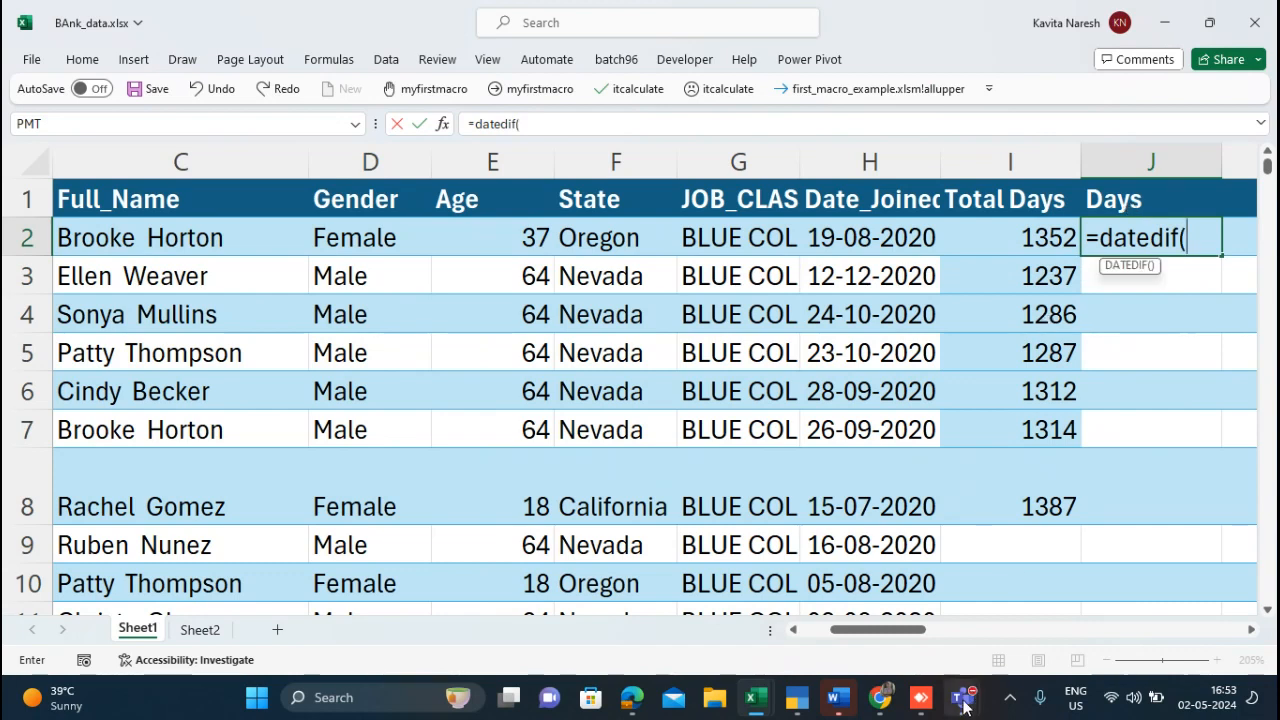
mouse_move(963, 705)
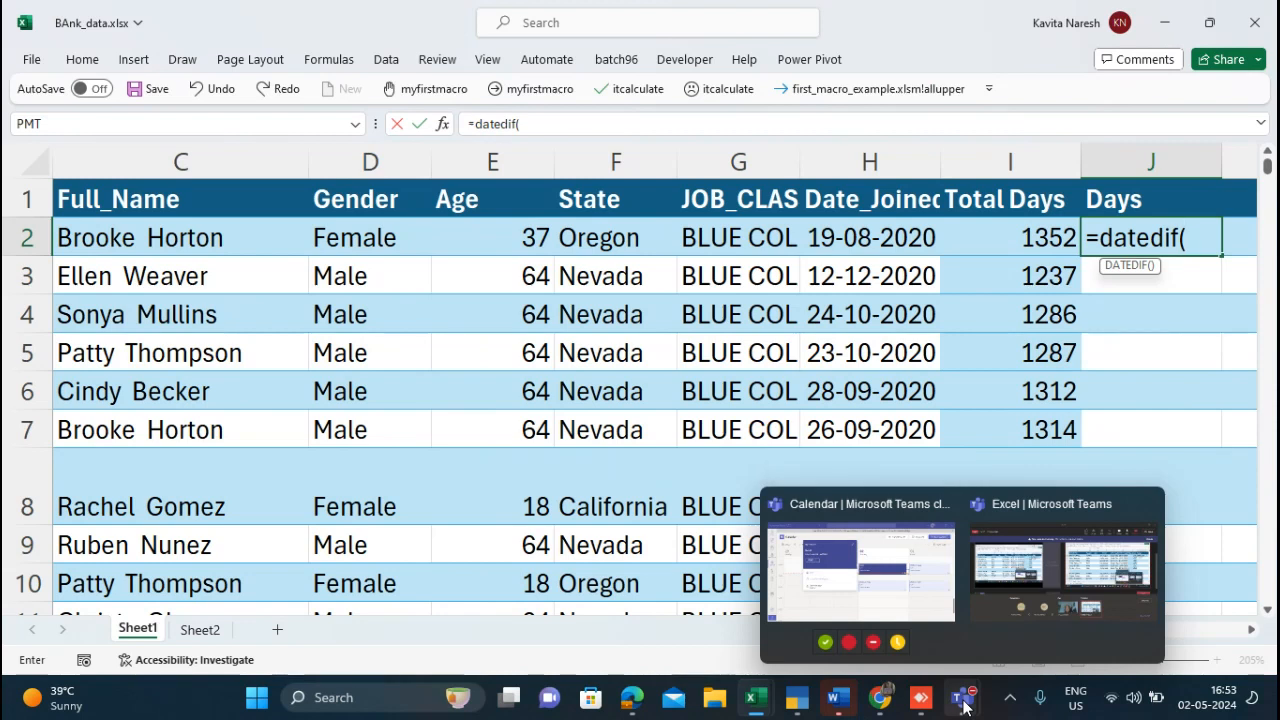
left_click(1200, 238)
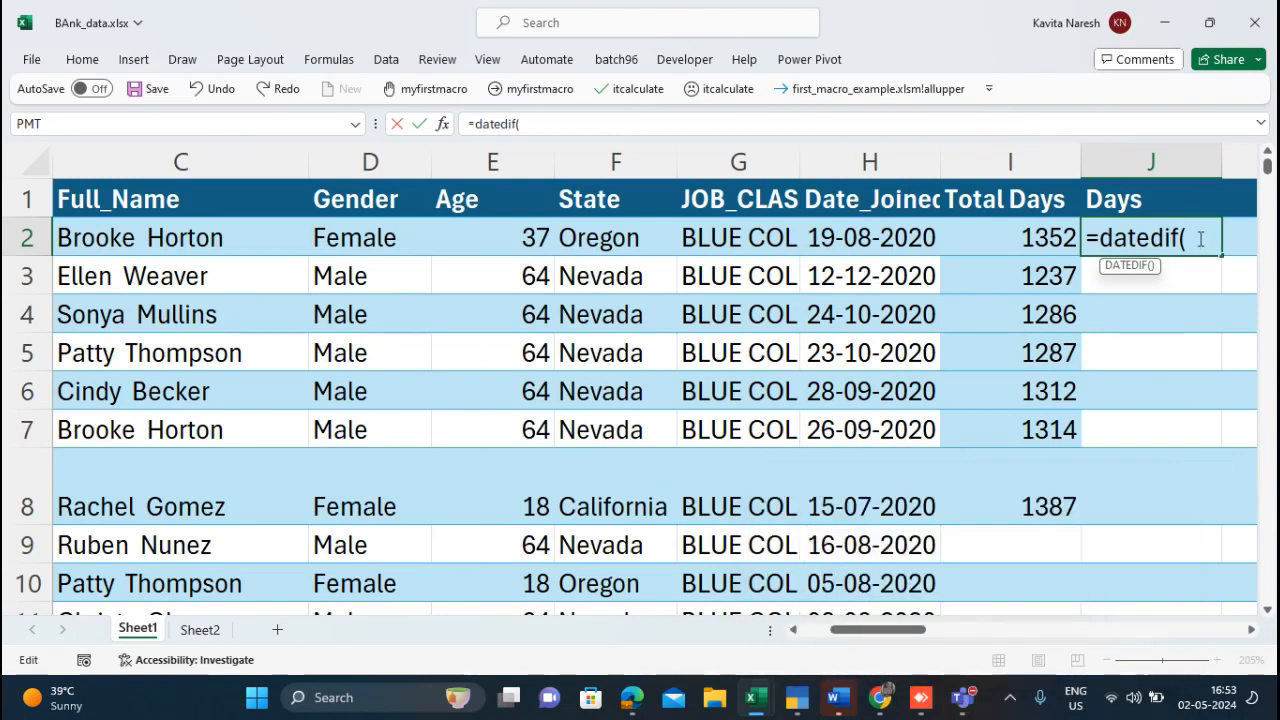
left_click(868, 232)
type(",")
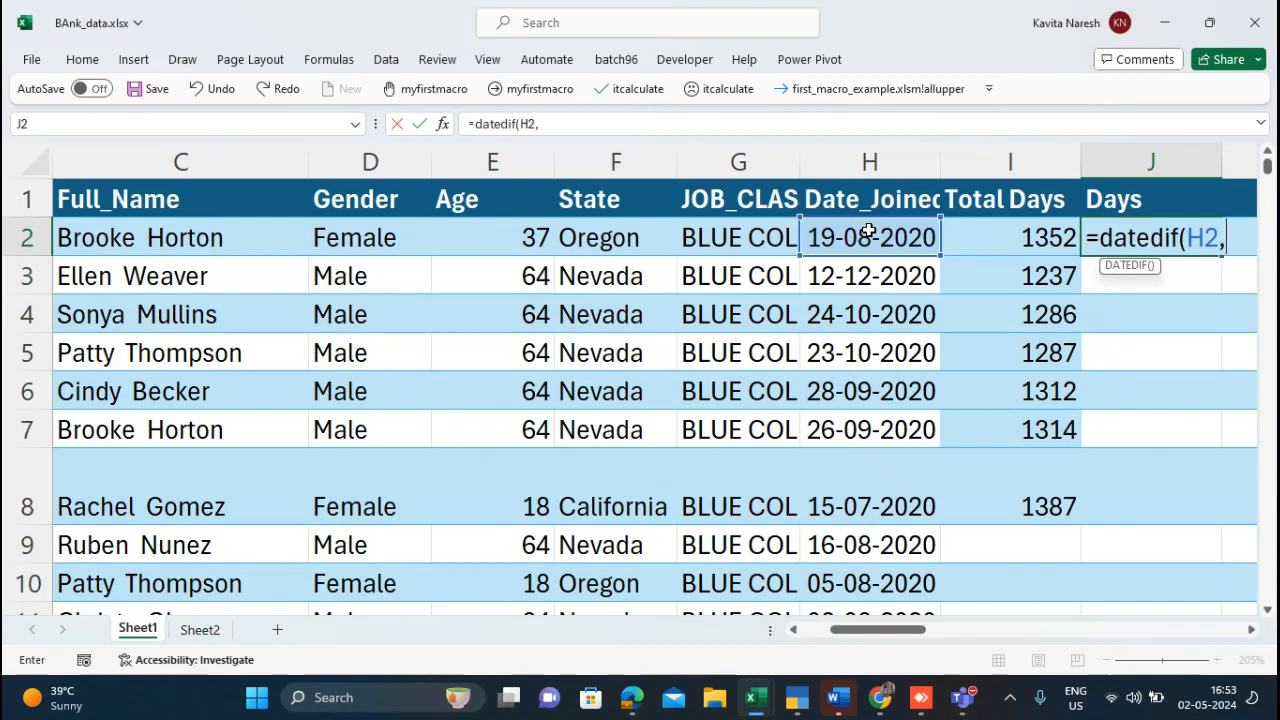
type("today")
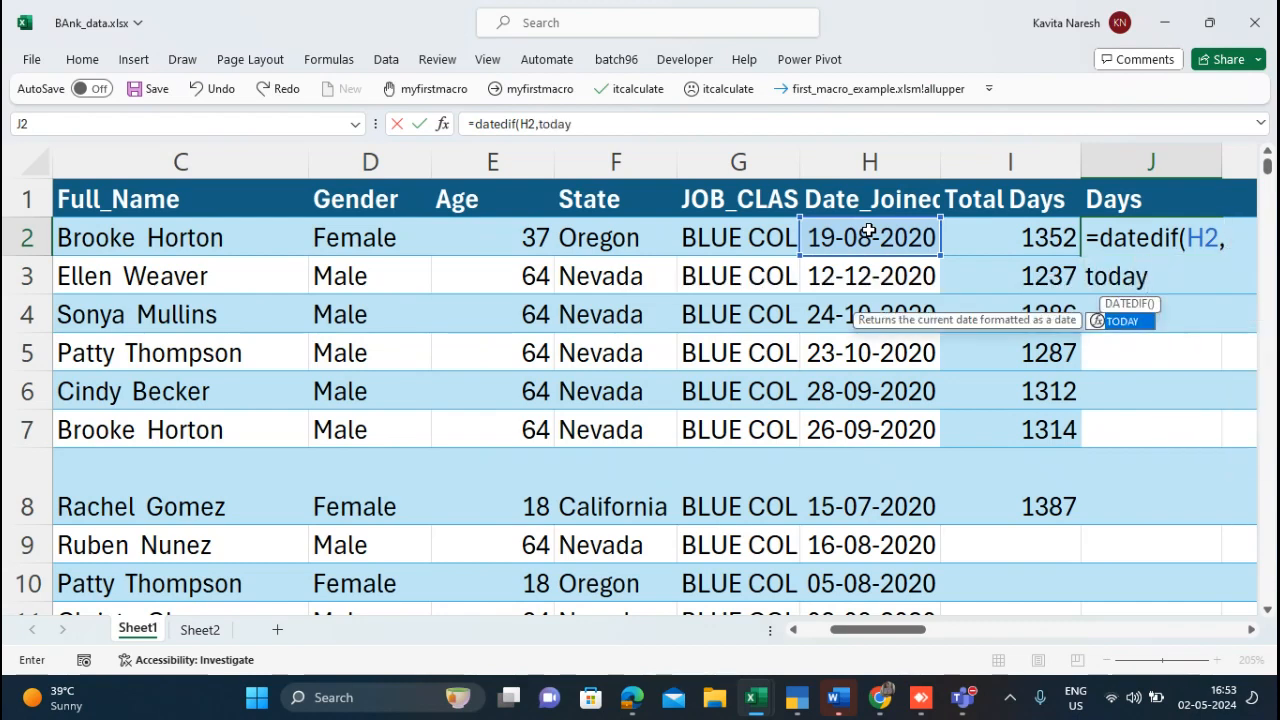
type("(),")
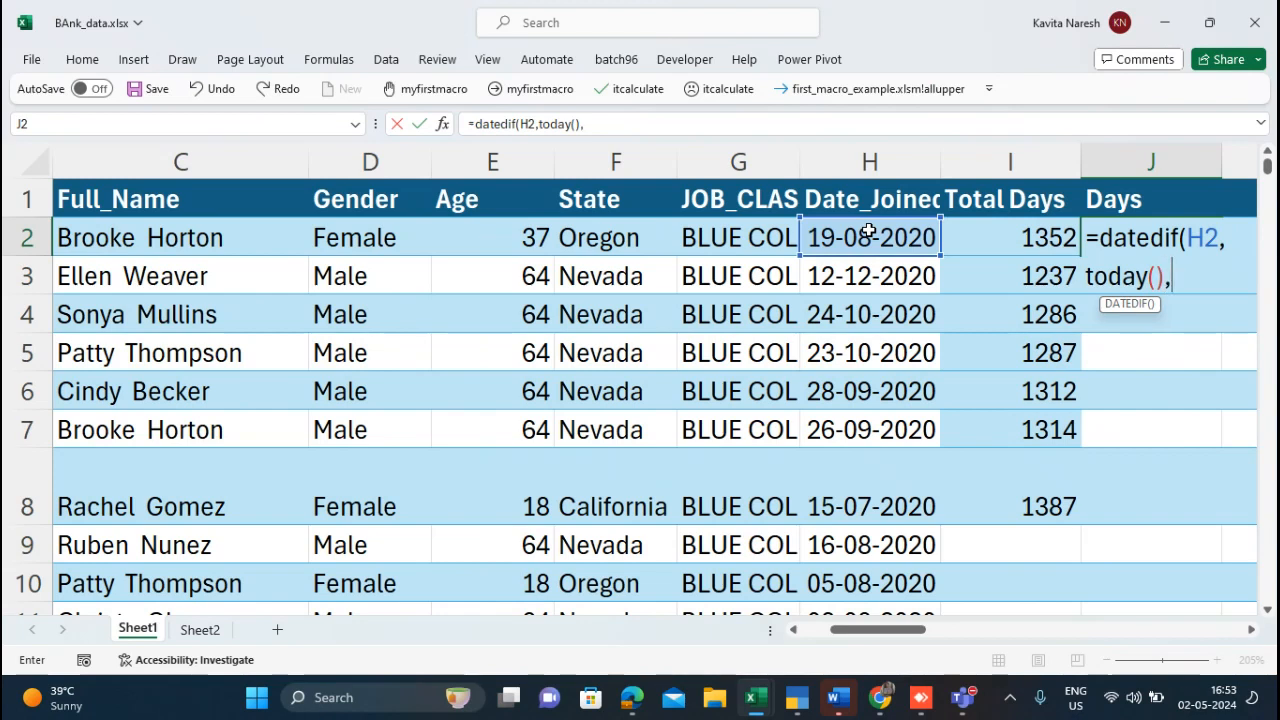
type("\"d\")")
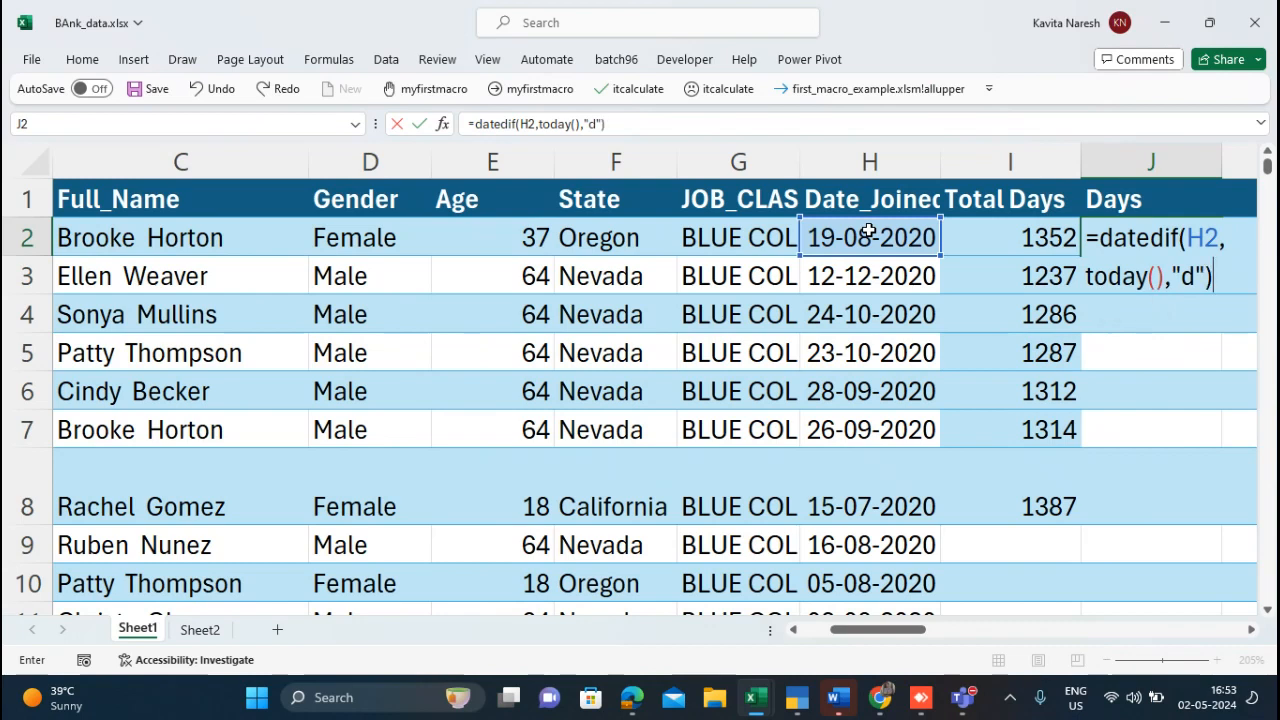
key("Return")
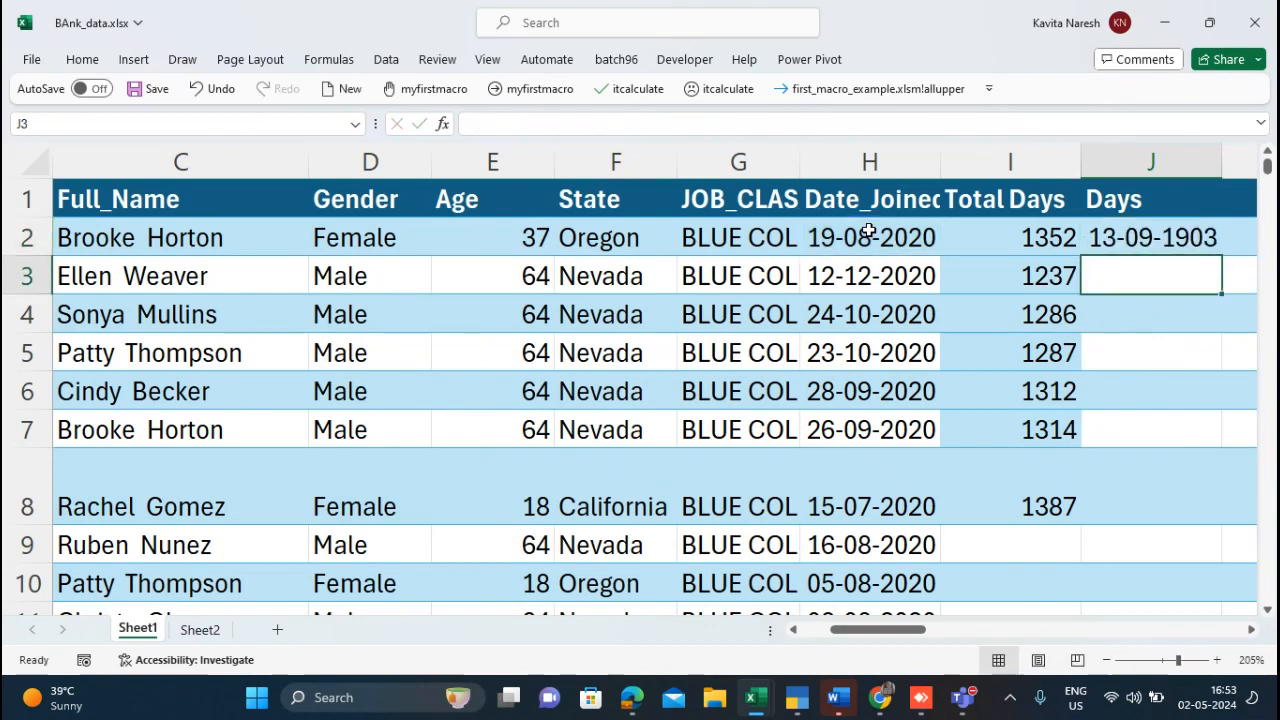
Step: Format the DATEDIF result in J2 as General
key("Up")
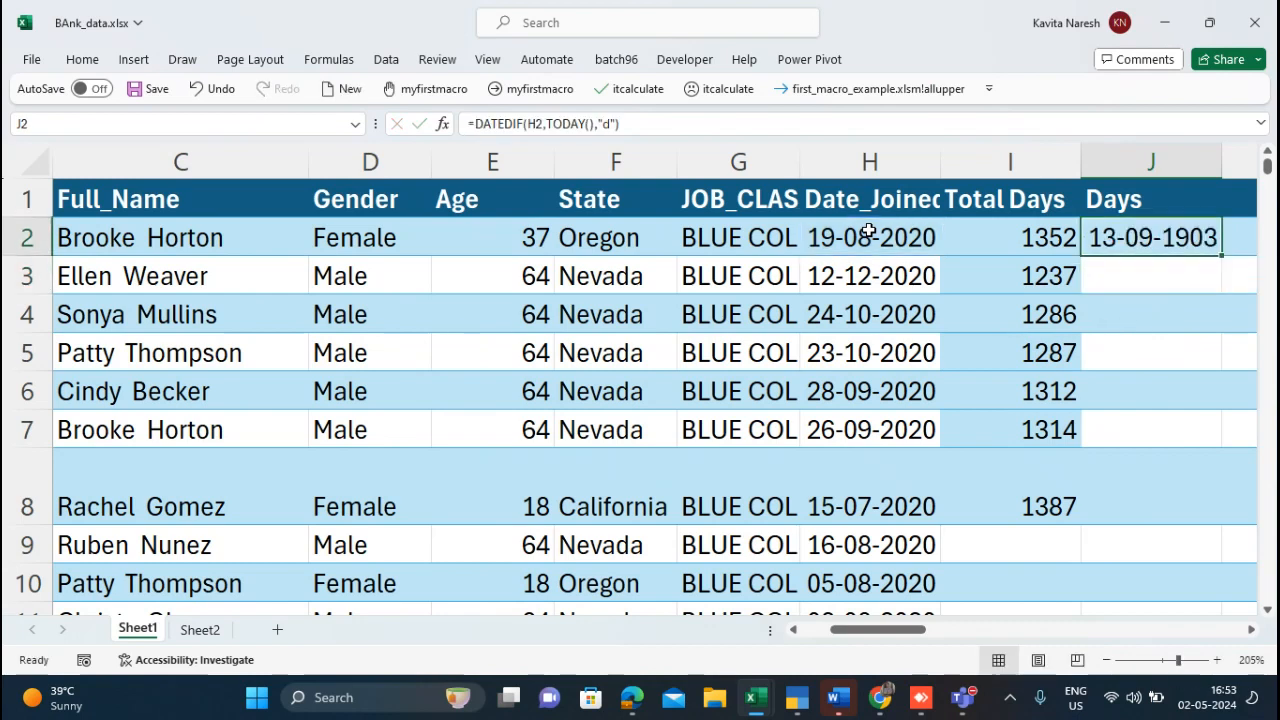
left_click(82, 60)
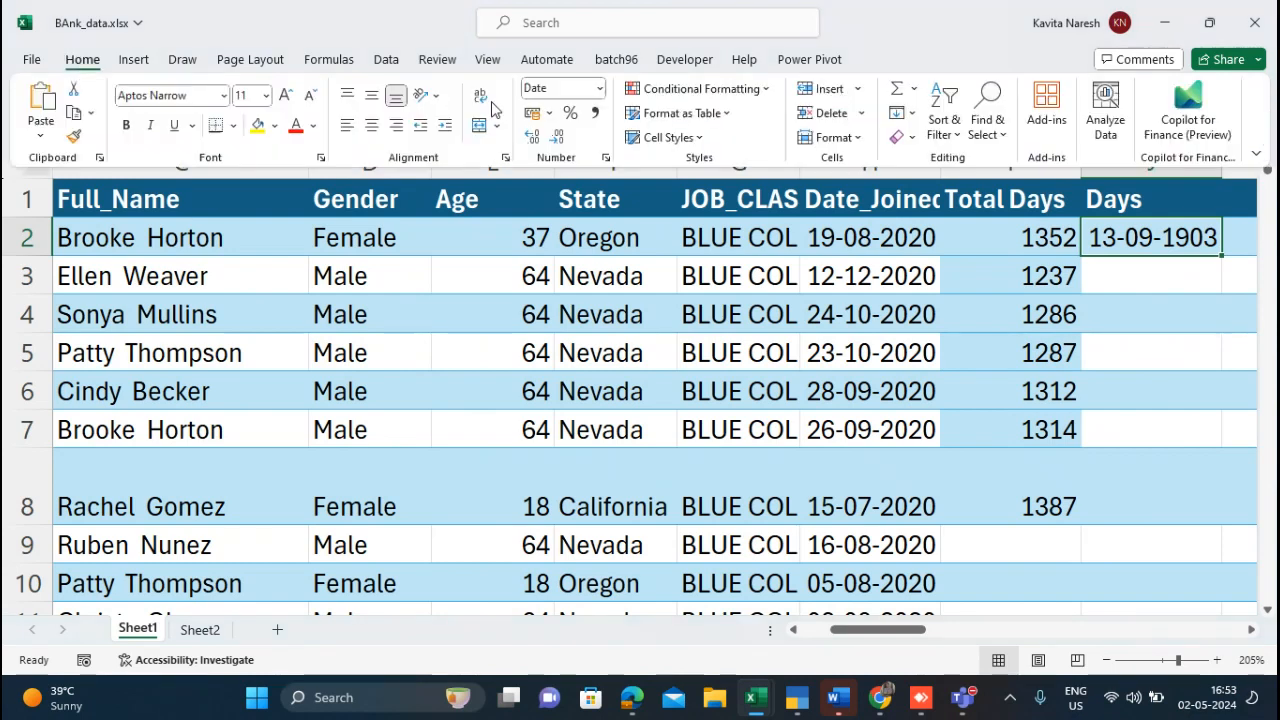
left_click(599, 88)
left_click(599, 123)
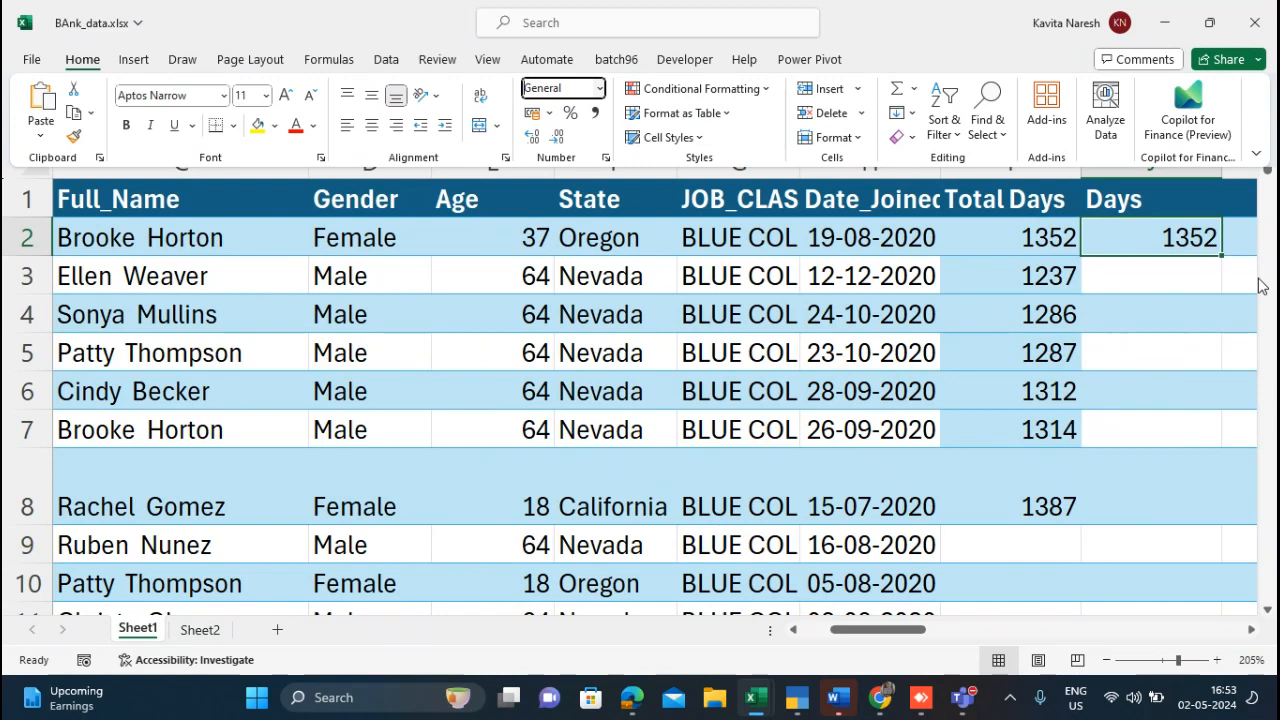
Step: Enter the header "Netwroking days" in K1, with "days" on a second line within the cell
left_click(1251, 631)
left_click(1031, 199)
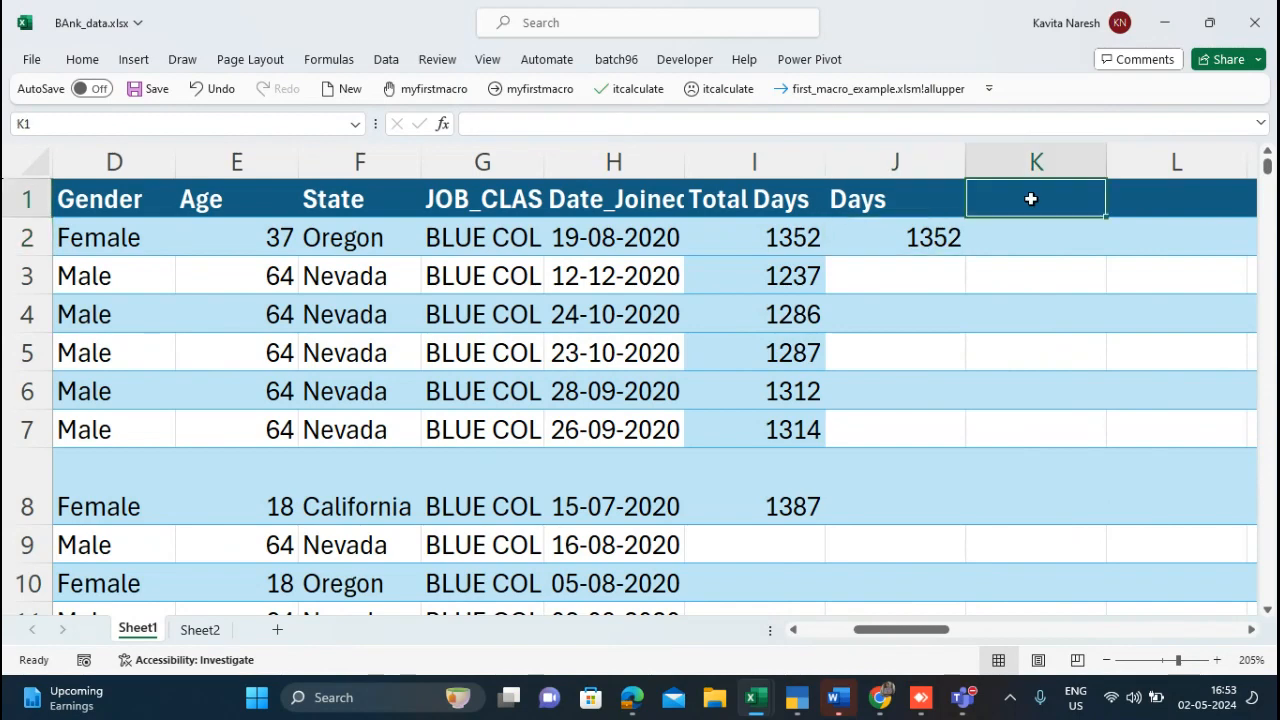
type("Netw")
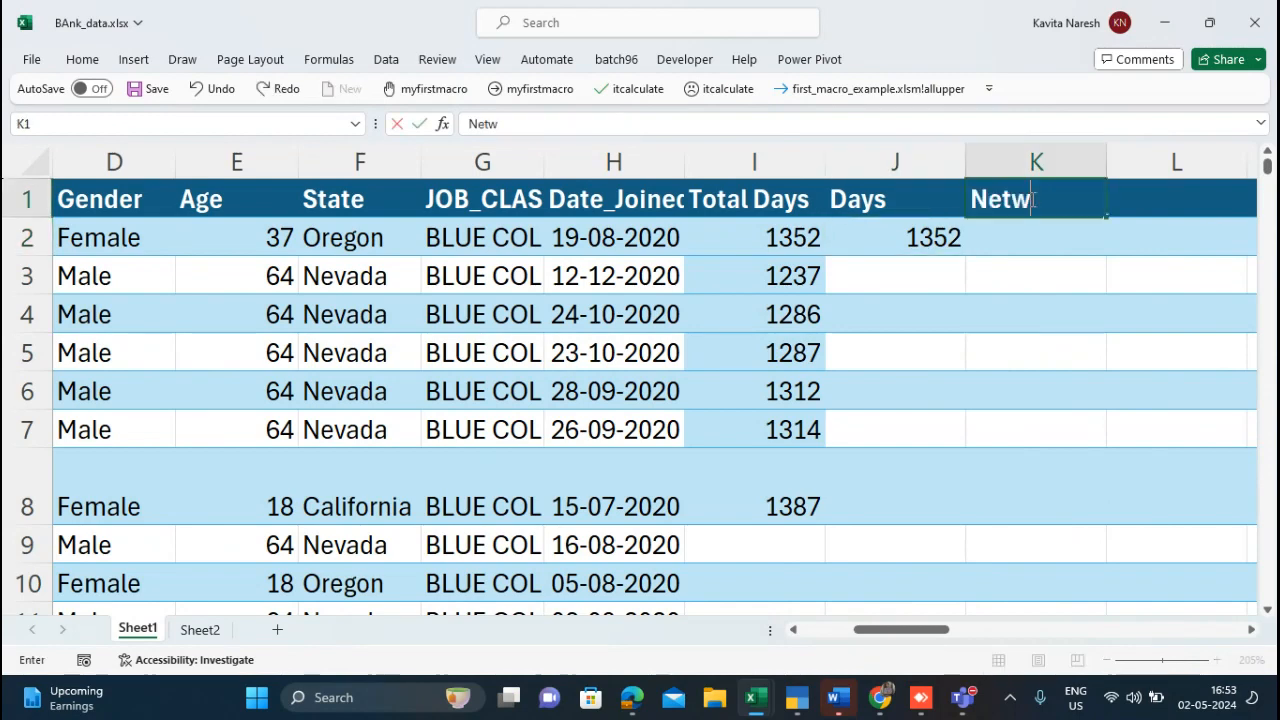
type("roking")
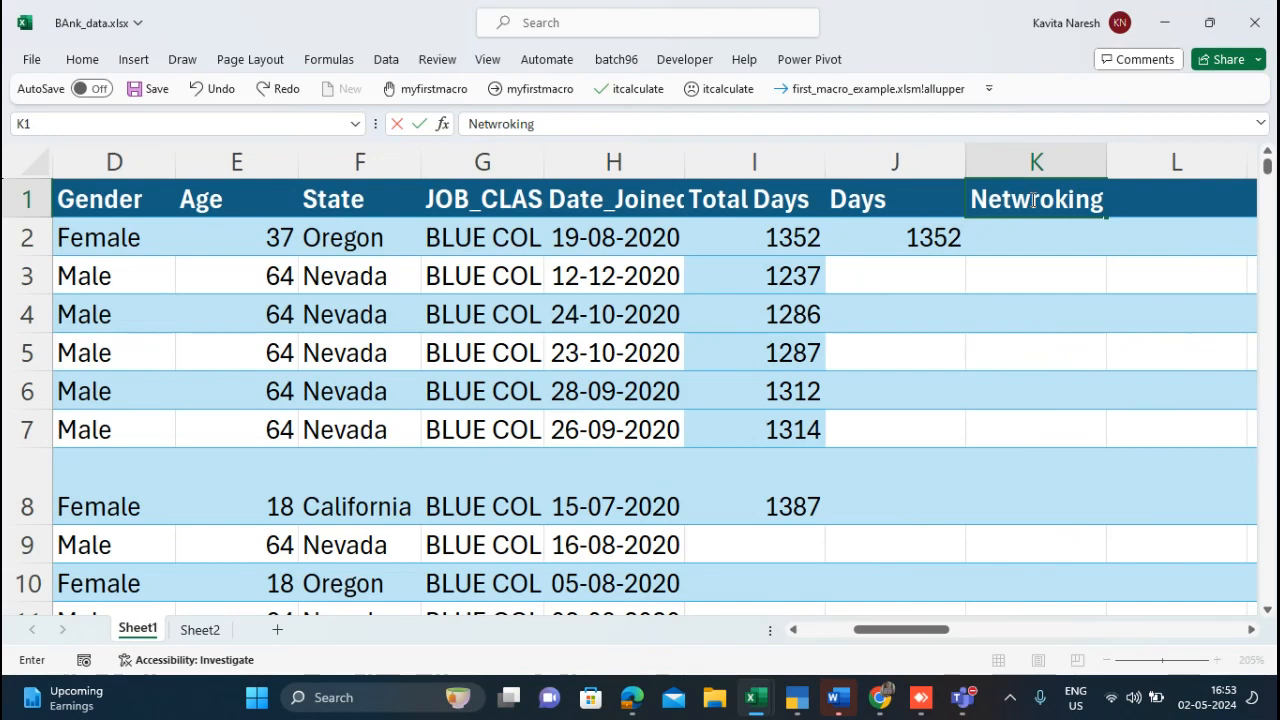
key("alt+Return")
type("days")
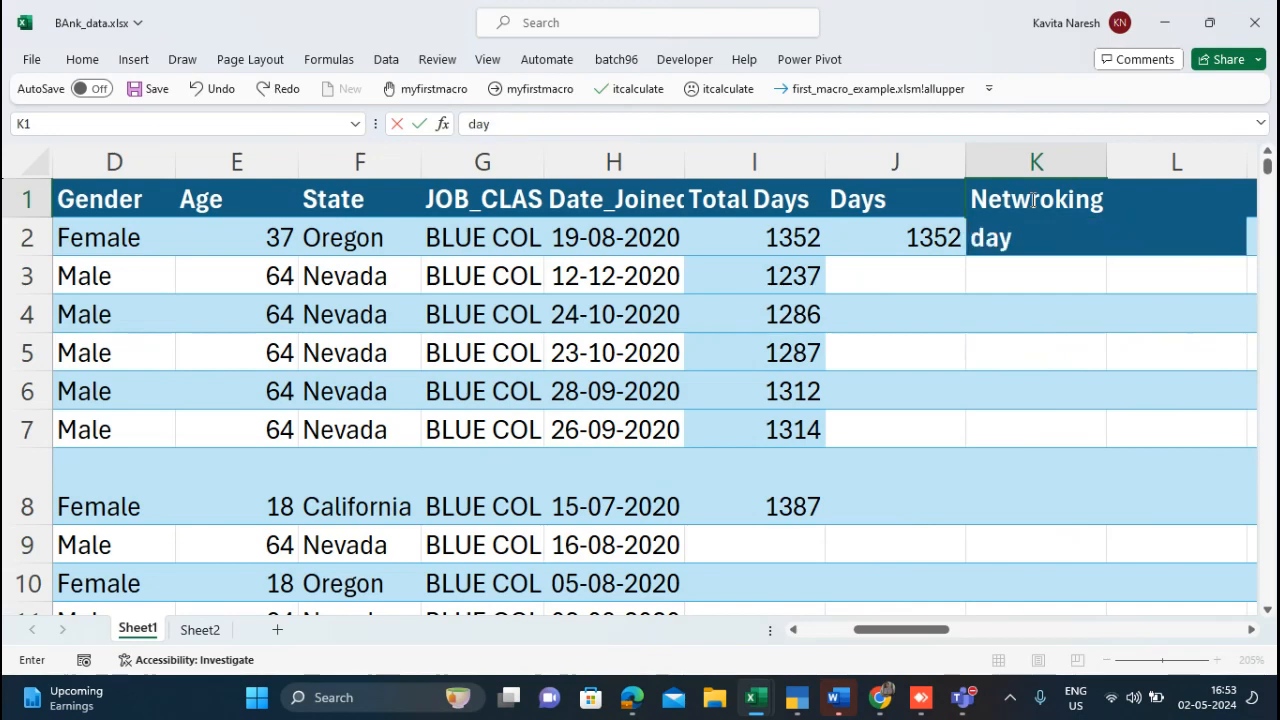
key("Return")
Step: Enter the formula =NETWORKDAYS(H2,TODAY()) in K2 to count the working days since the joining date
type("=net")
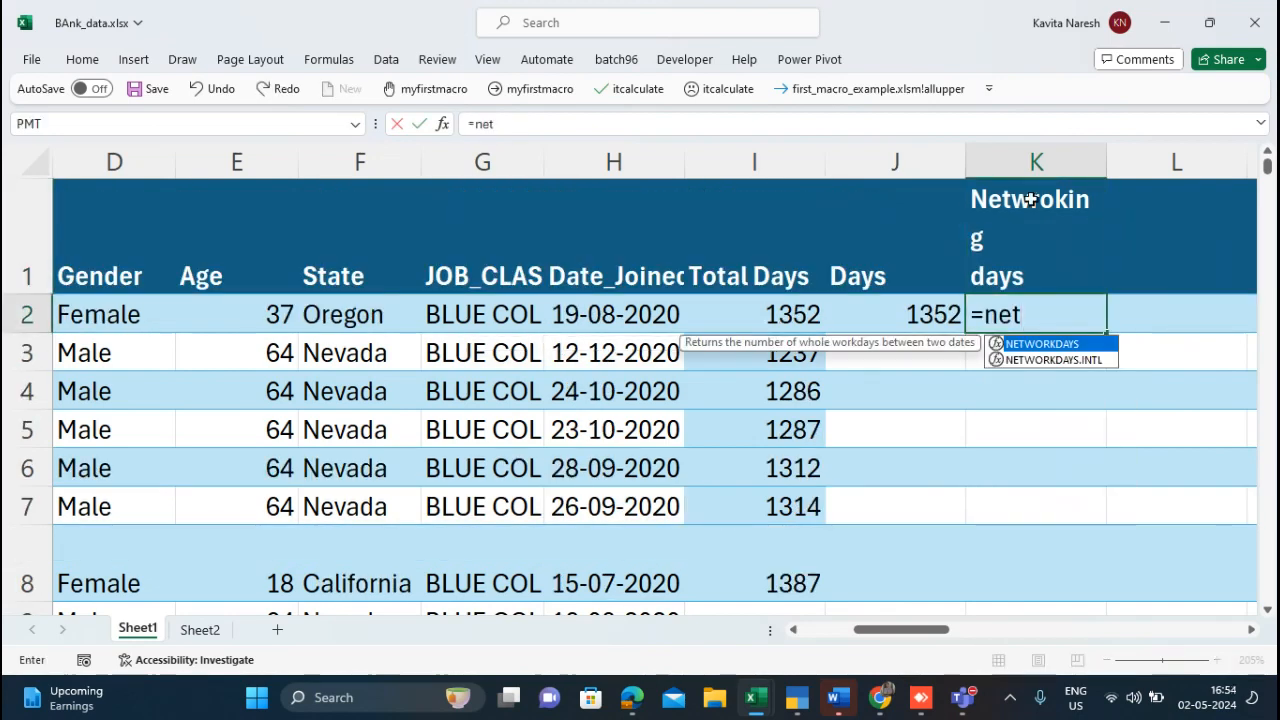
key("Tab")
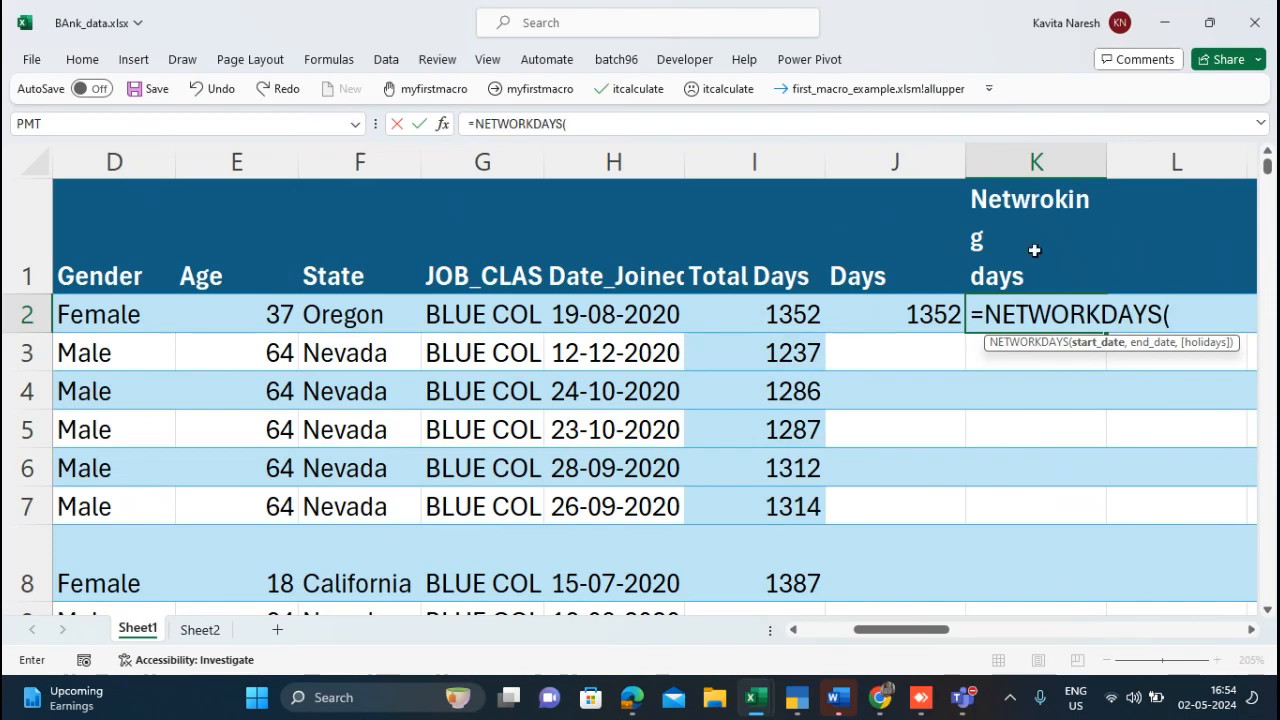
left_click(614, 311)
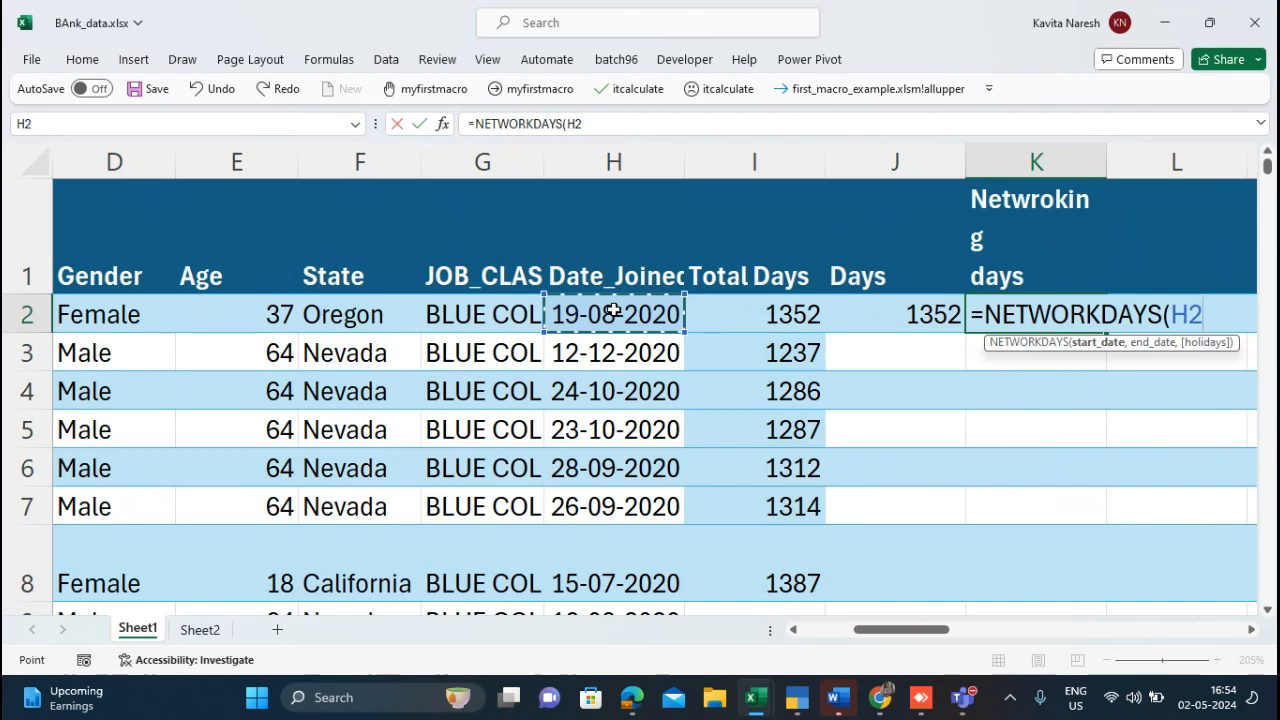
type(",")
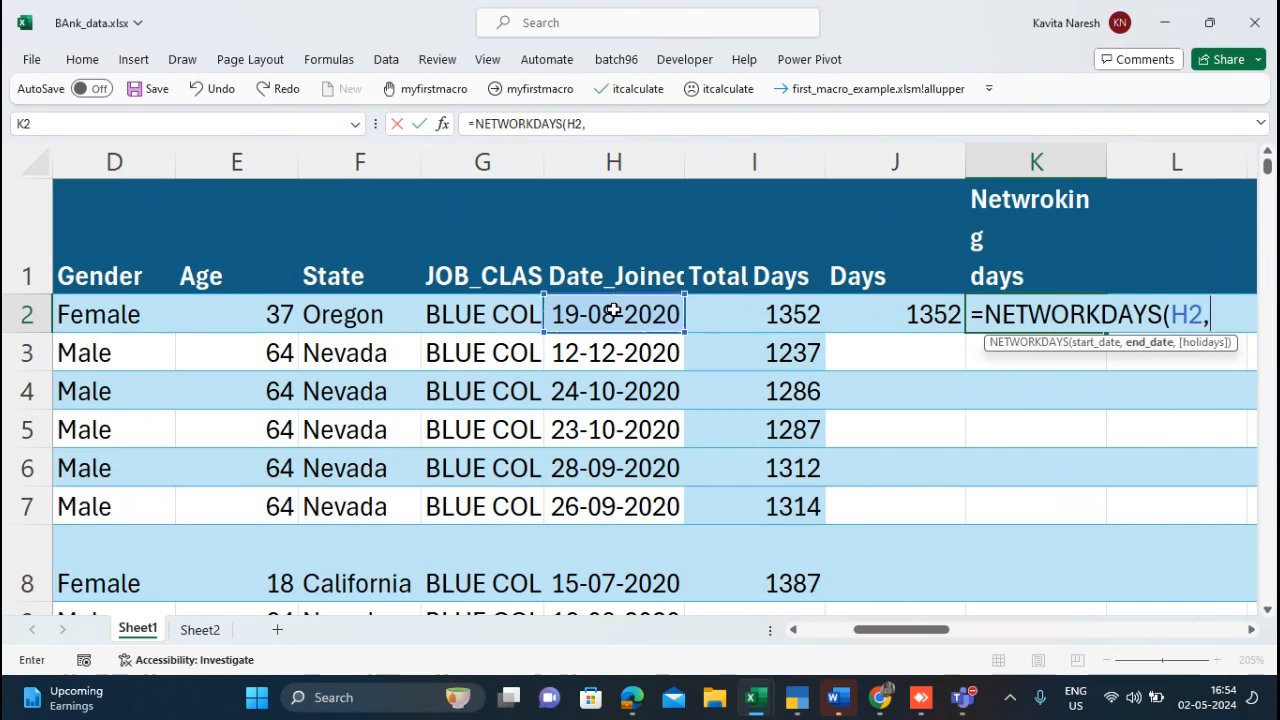
type("today")
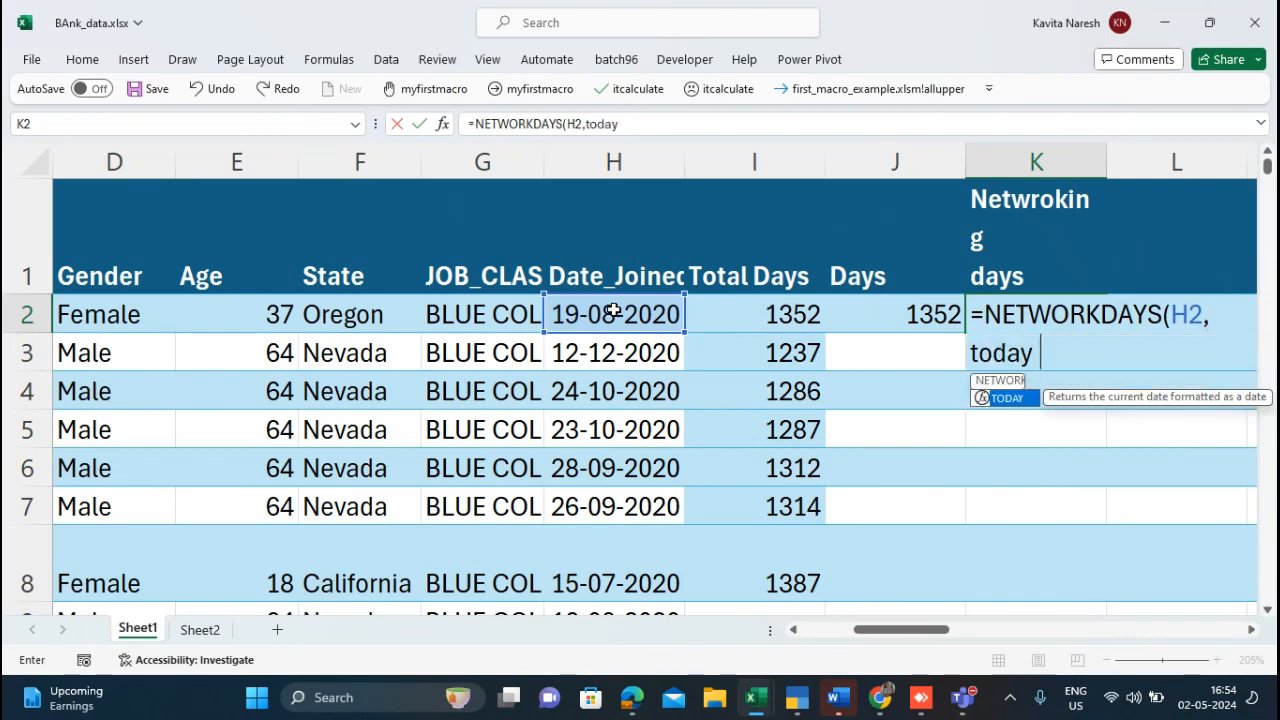
type("()")
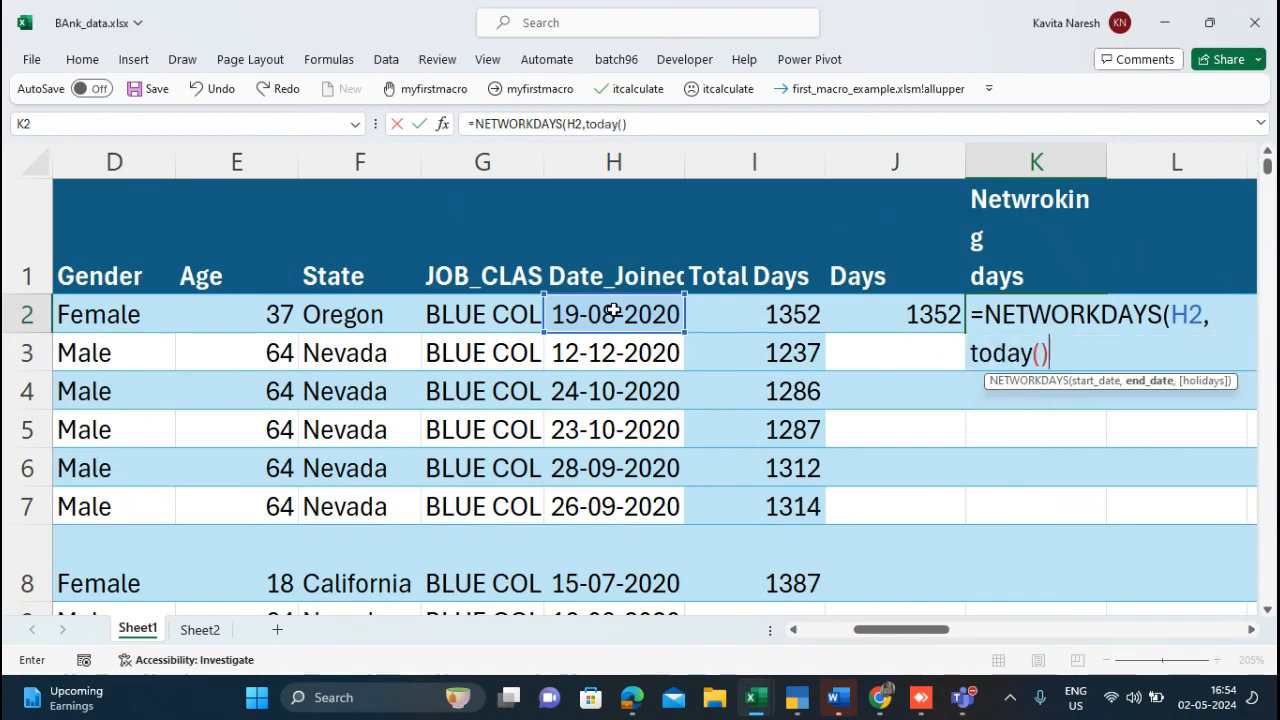
type(")")
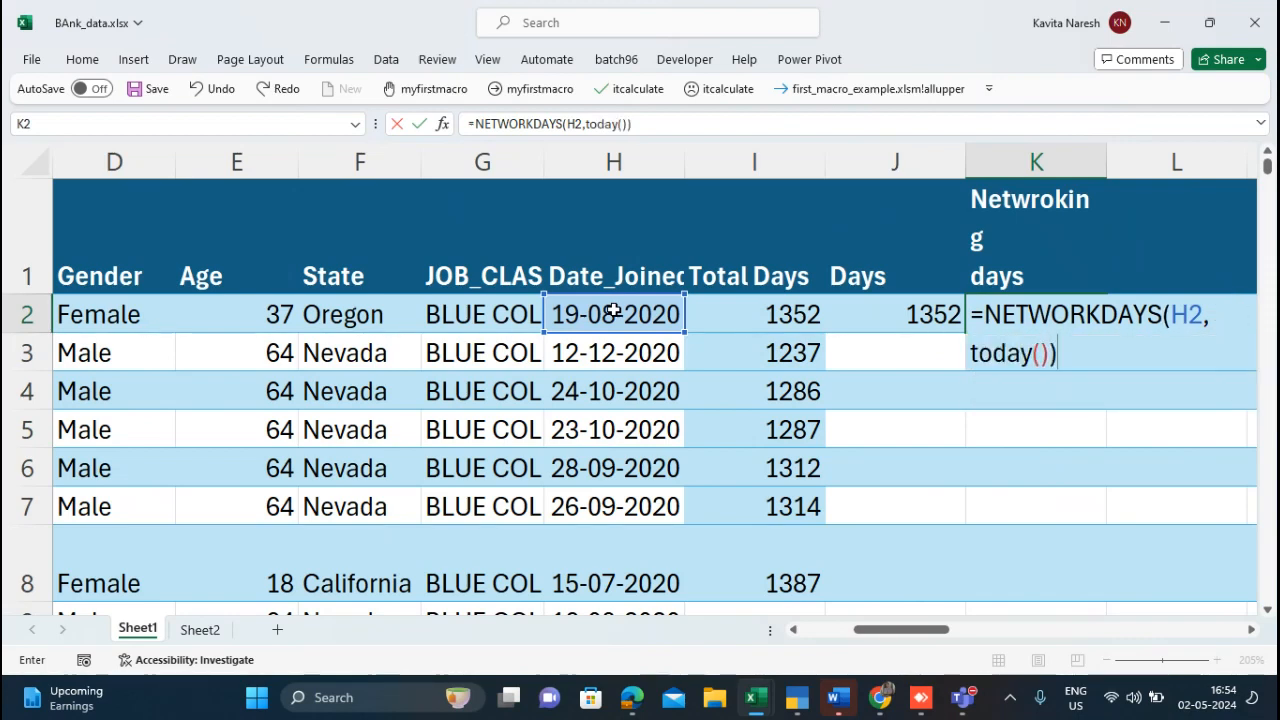
key("Return")
Step: Format the NETWORKDAYS result in K2 as General and select the cell to review its formula
left_click(1010, 317)
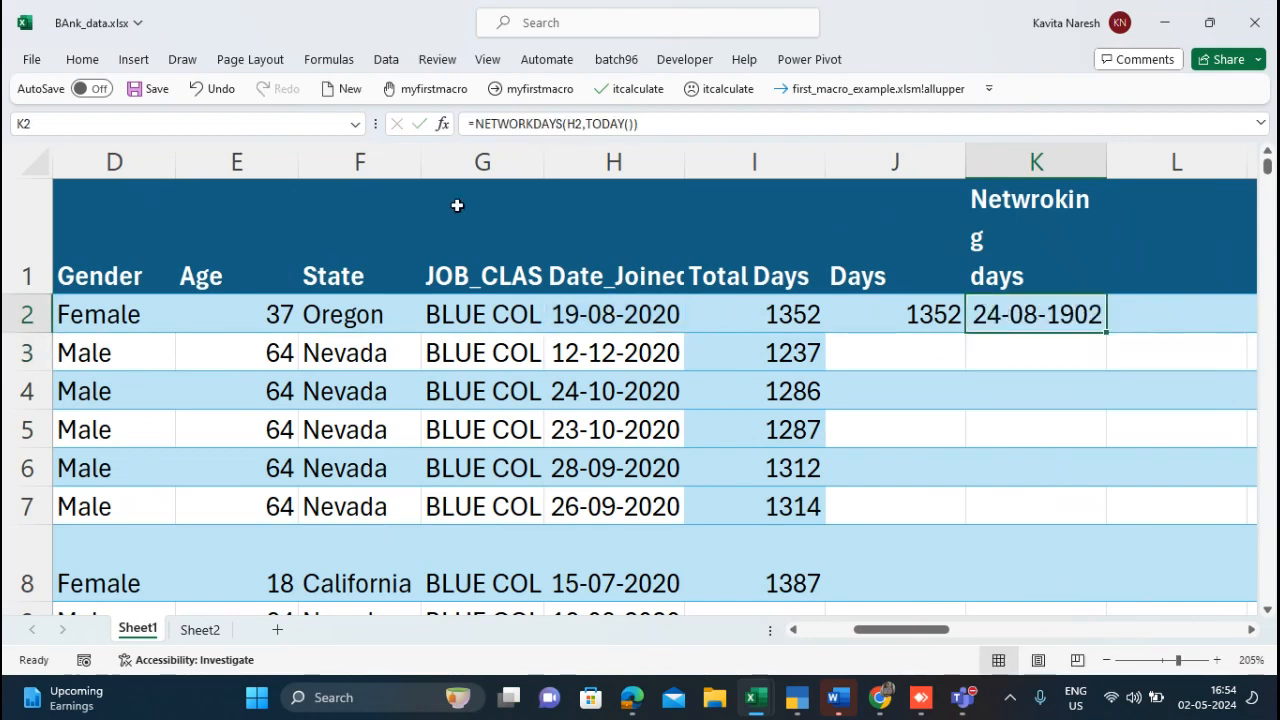
left_click(82, 59)
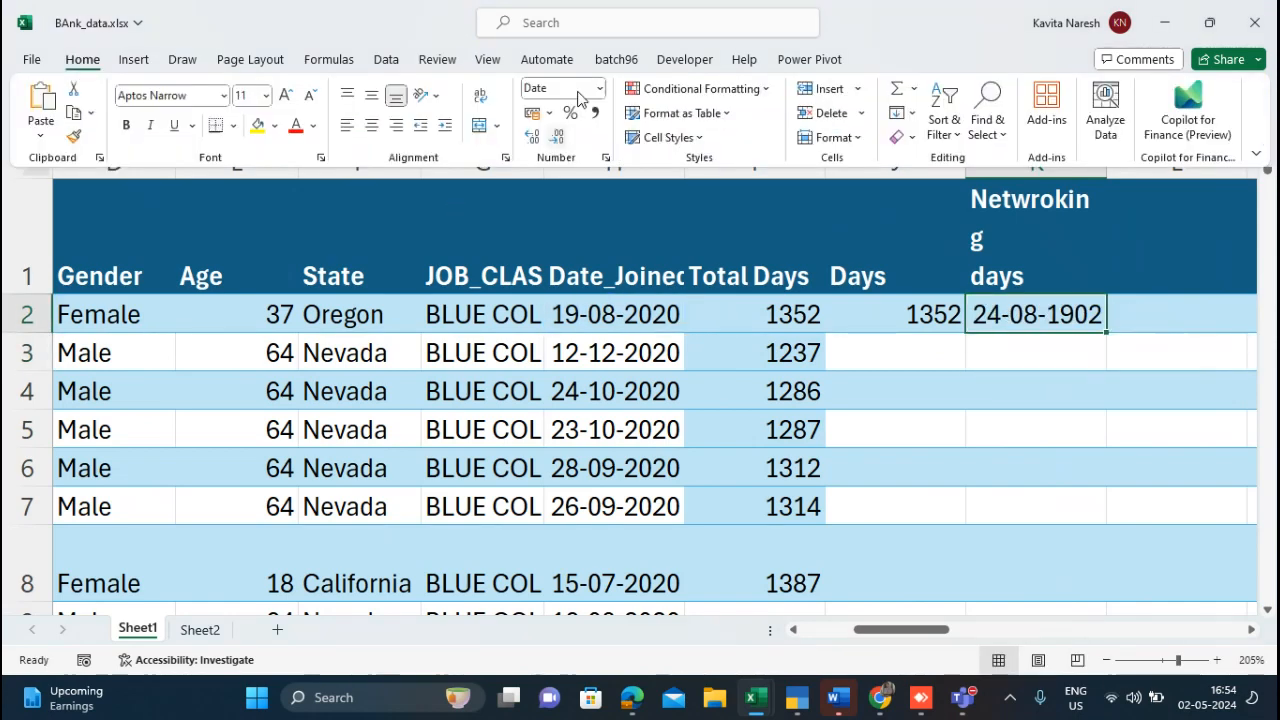
left_click(599, 88)
left_click(575, 114)
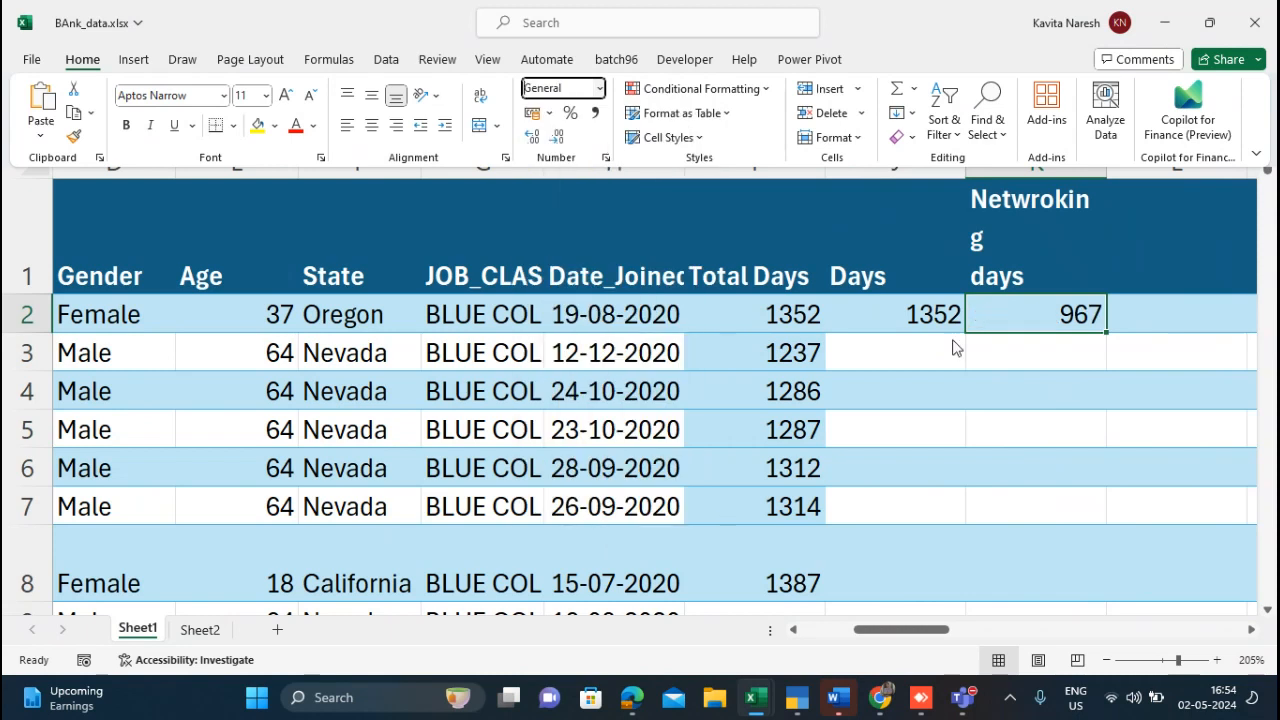
left_click(1062, 314)
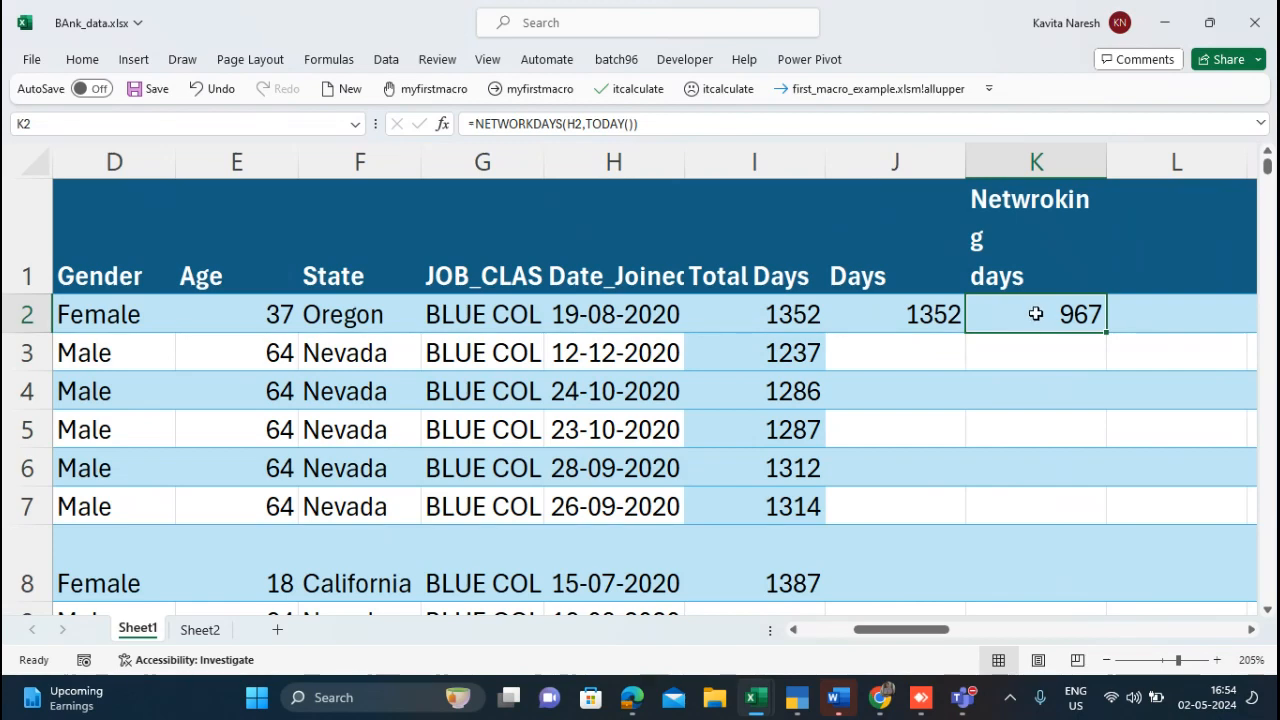
Step: Switch to the Microsoft Teams live event window to check it, and return to the BAnk_data workbook in Excel
mouse_move(962, 697)
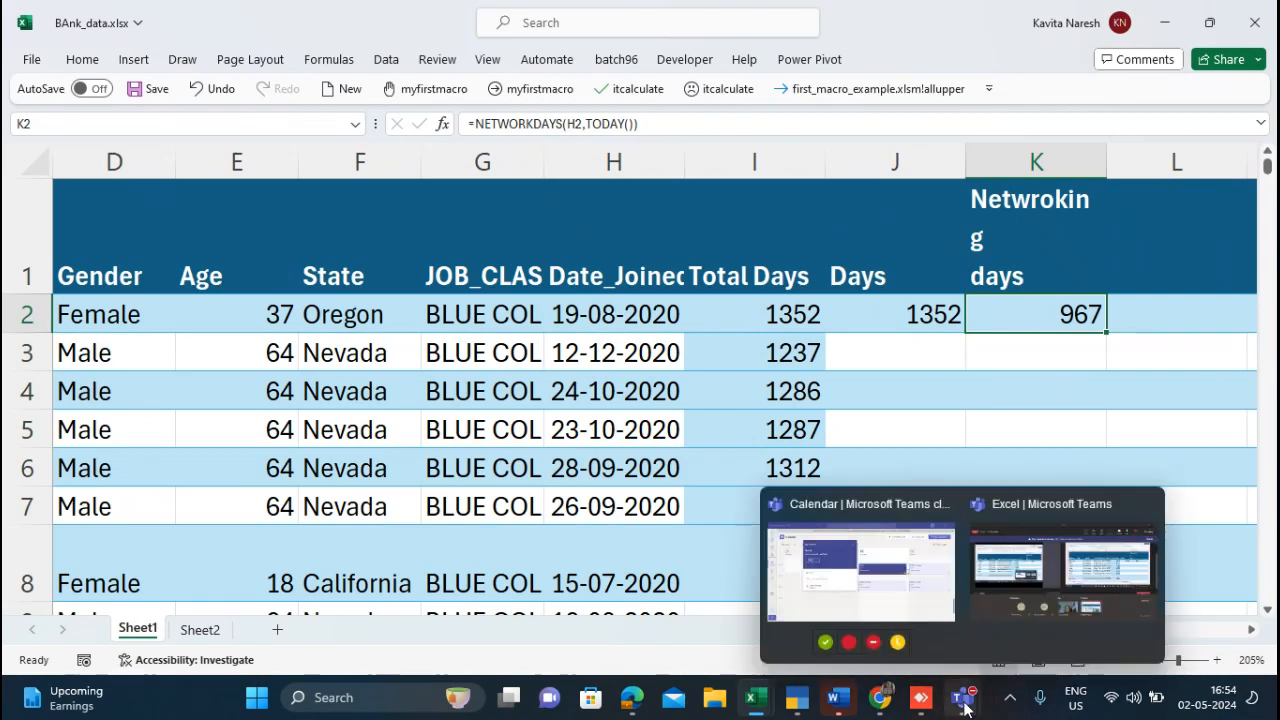
left_click(995, 615)
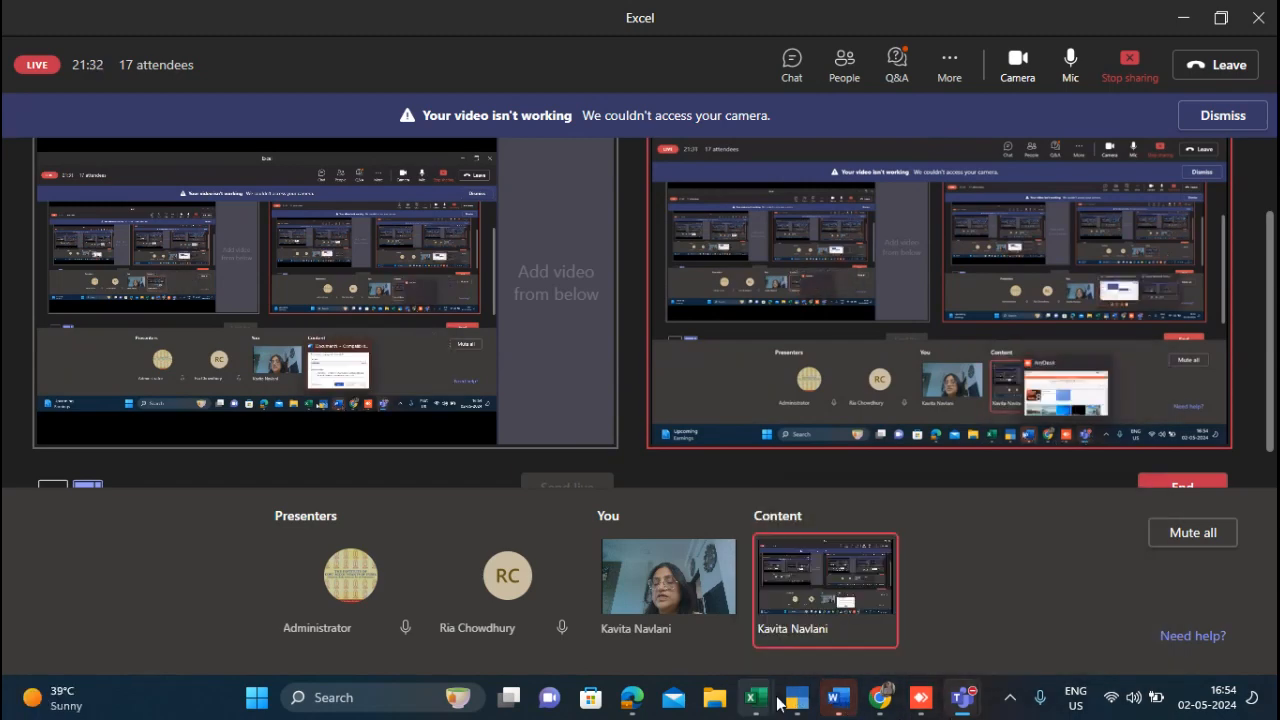
mouse_move(756, 697)
left_click(686, 632)
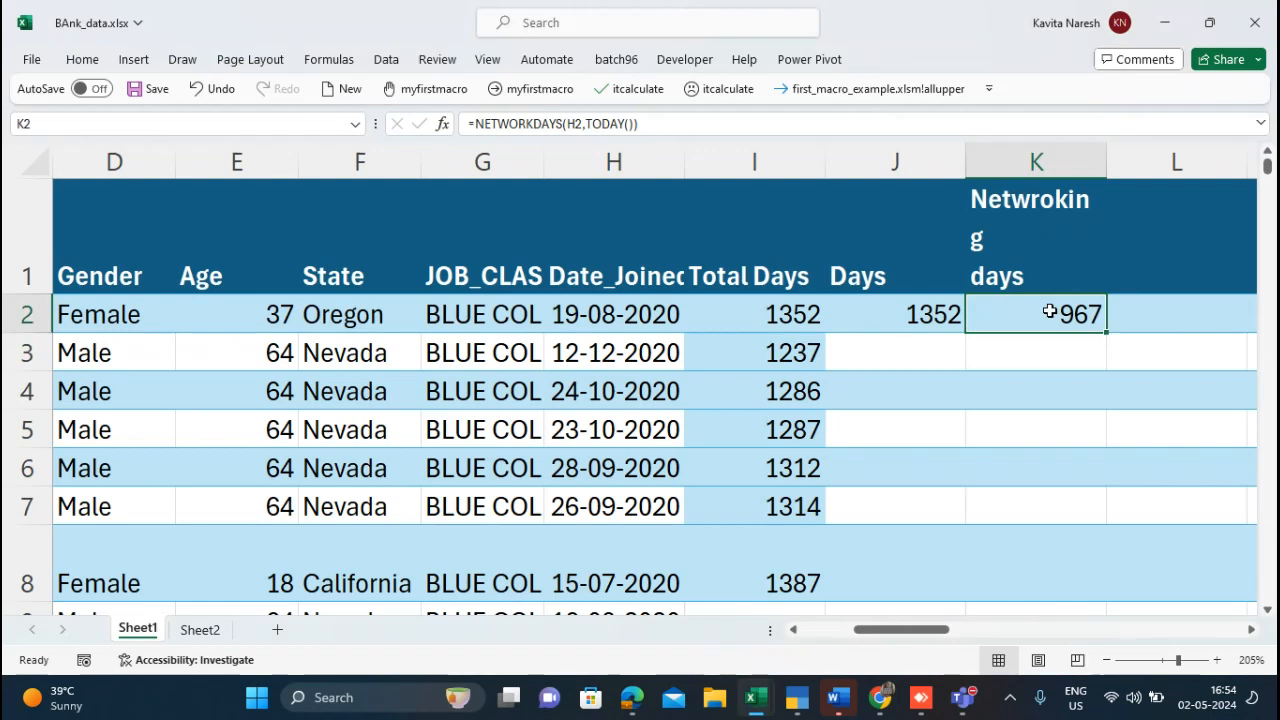
Step: Enter the formula =J2-K2 in L2 to subtract the working days from the total days
left_click(1159, 315)
type("=")
key("Left")
key("Left")
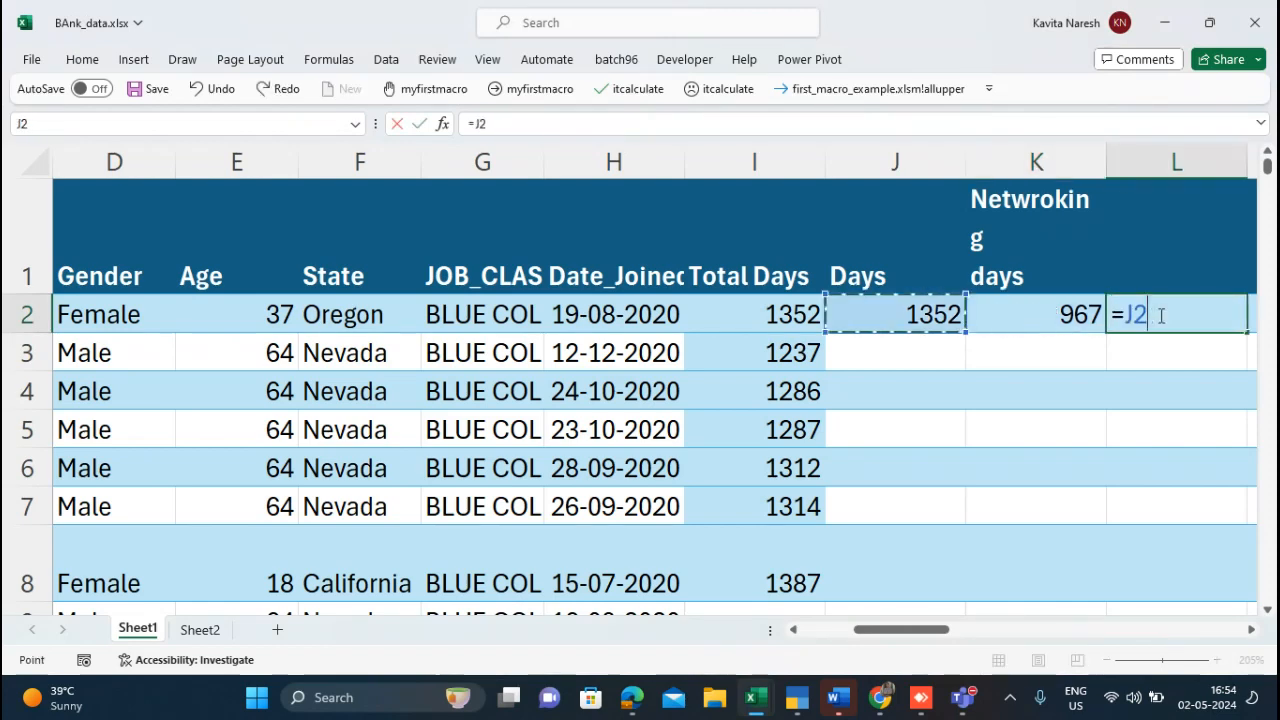
type("-")
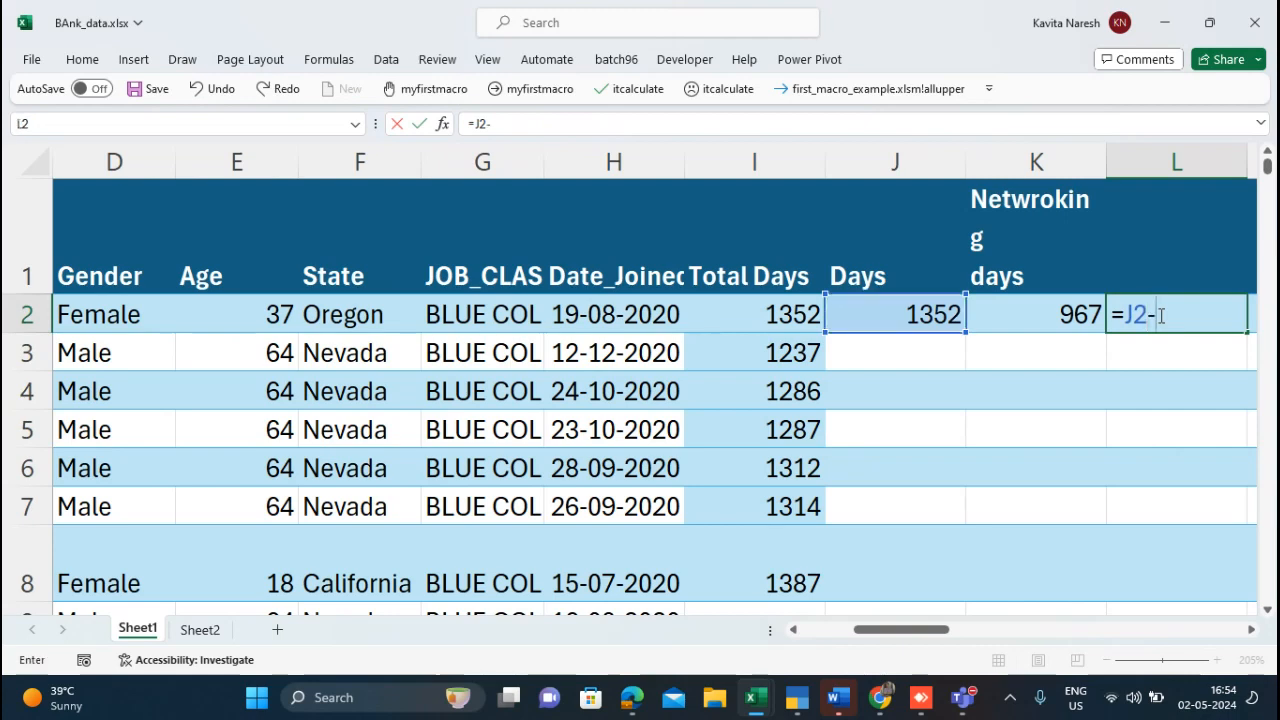
key("Left")
key("Return")
Step: Format the difference in L2 as General and select K2 to review its NETWORKDAYS formula
left_click(1159, 315)
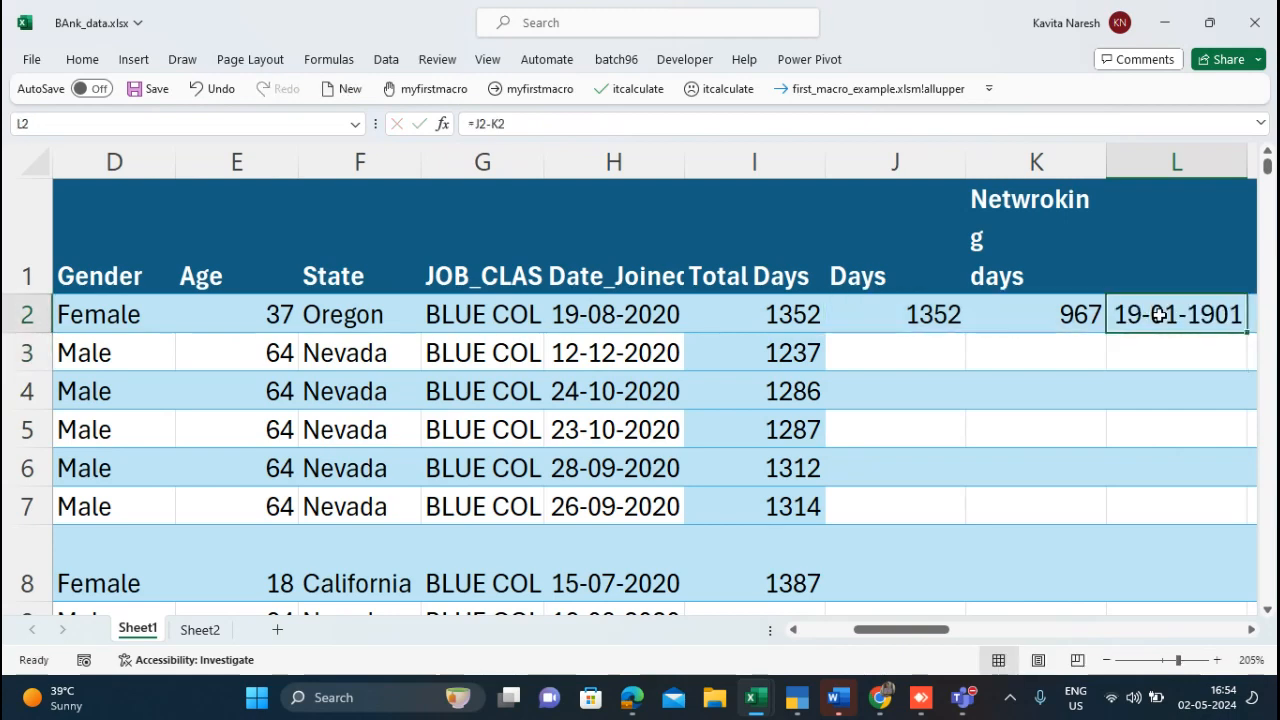
key("ctrl+shift+asciitilde")
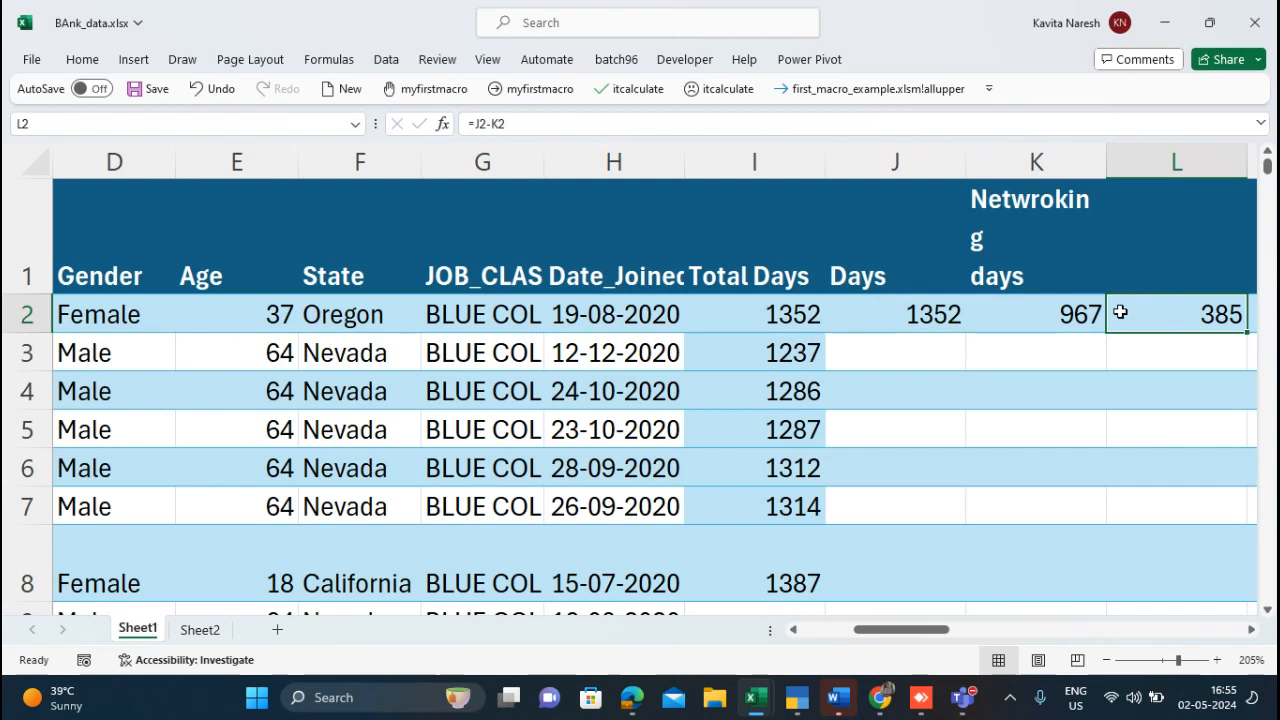
left_click(1070, 309)
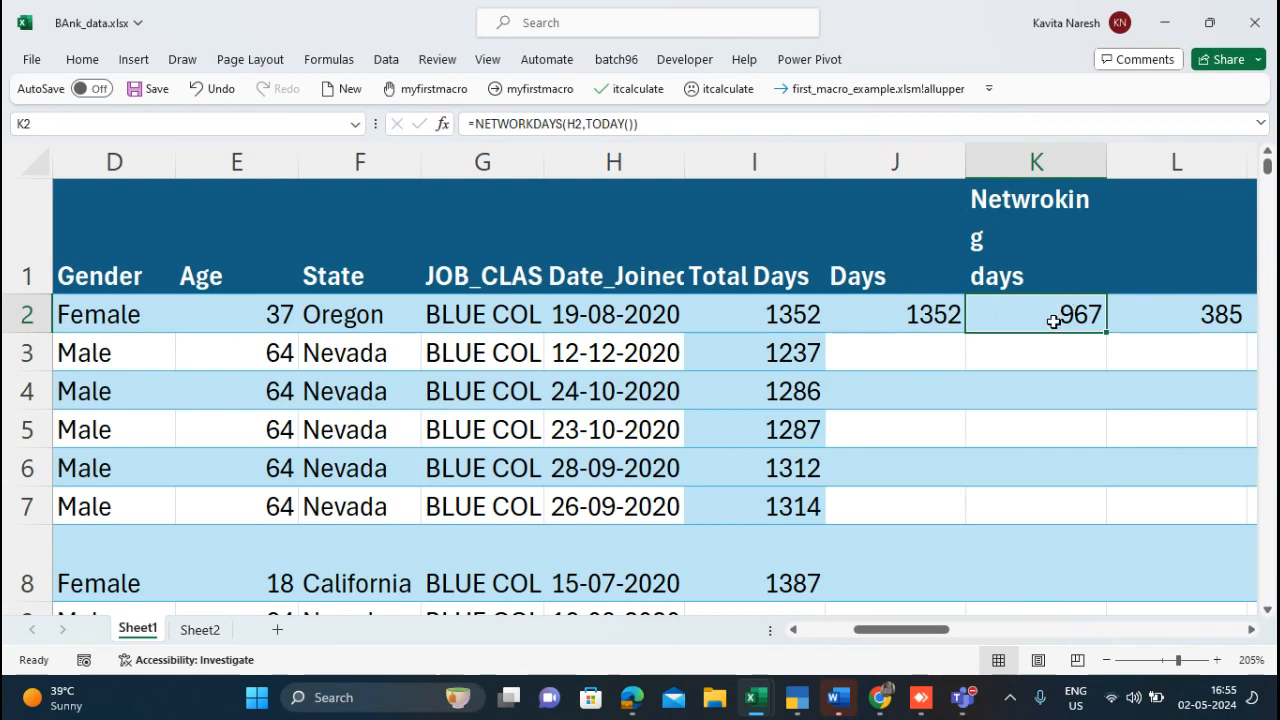
Step: Inspect the arguments of the NETWORKDAYS formula in K2 and leave the formula as it is
double_click(1070, 312)
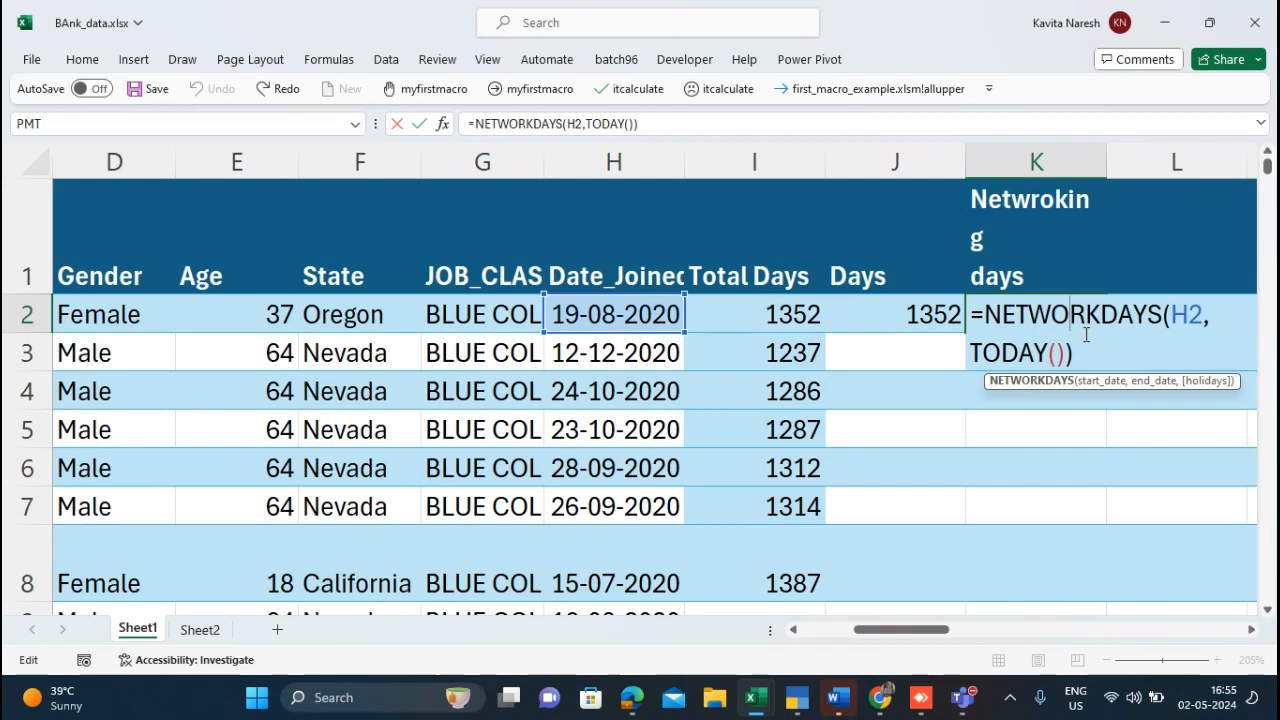
key("Return")
left_click(1085, 330)
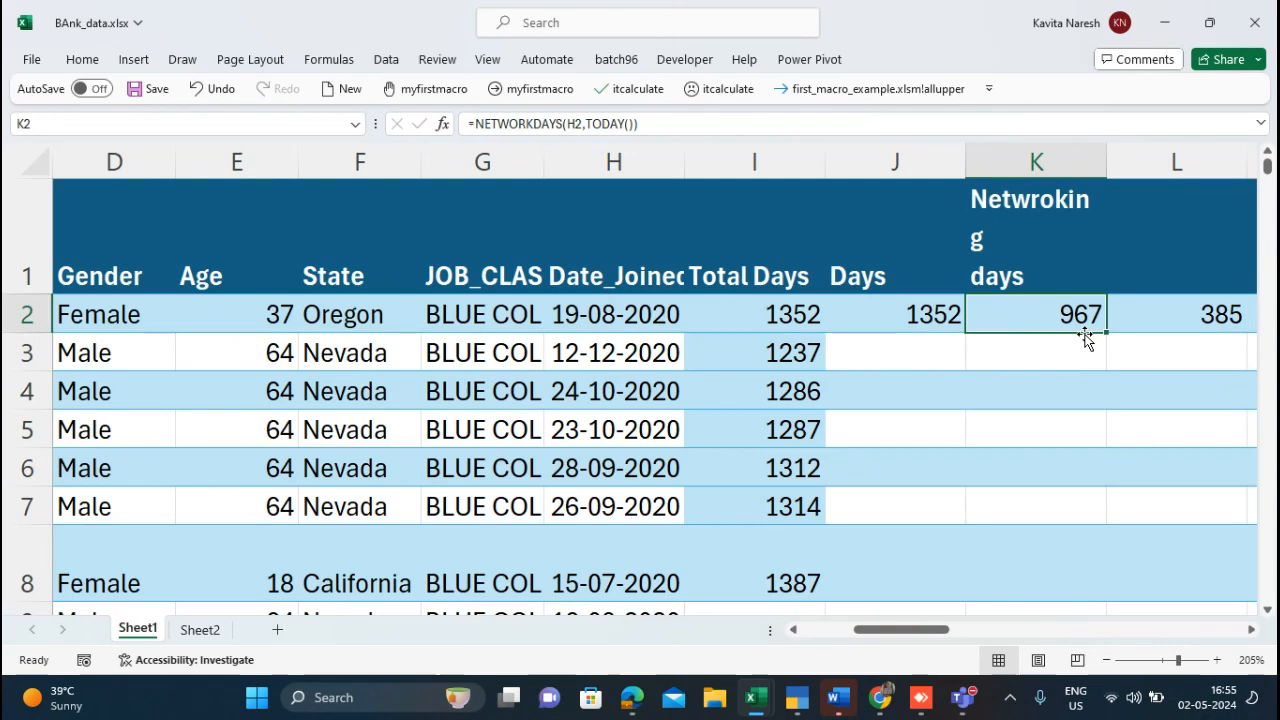
Step: Insert two blank columns before the Balance column
key("Right")
key("Right")
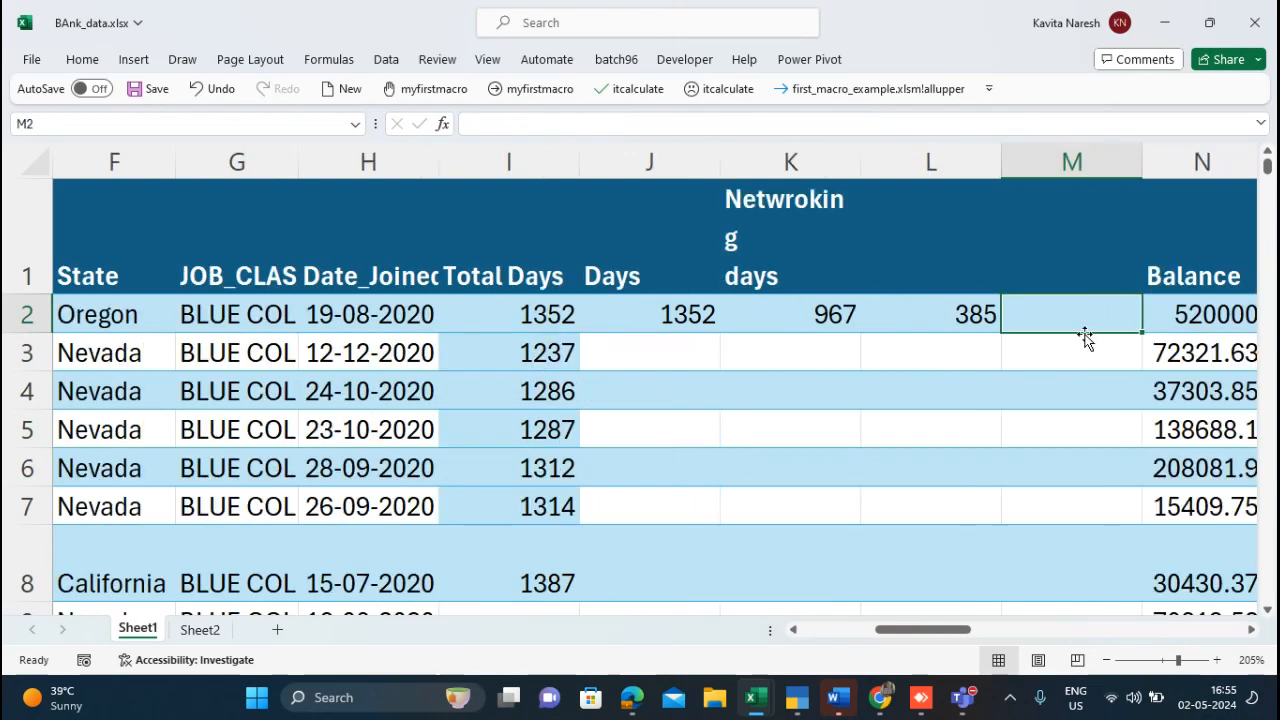
left_click(1176, 167)
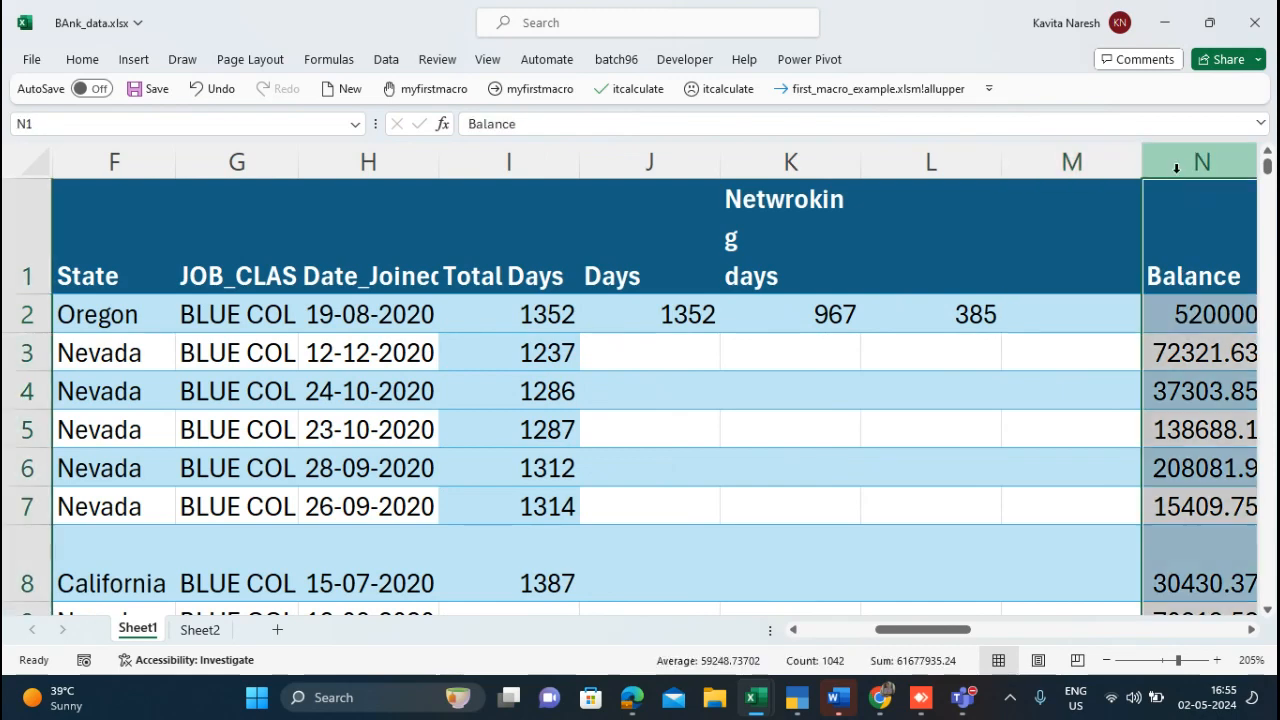
key("ctrl+shift+equal")
key("ctrl+shift+equal")
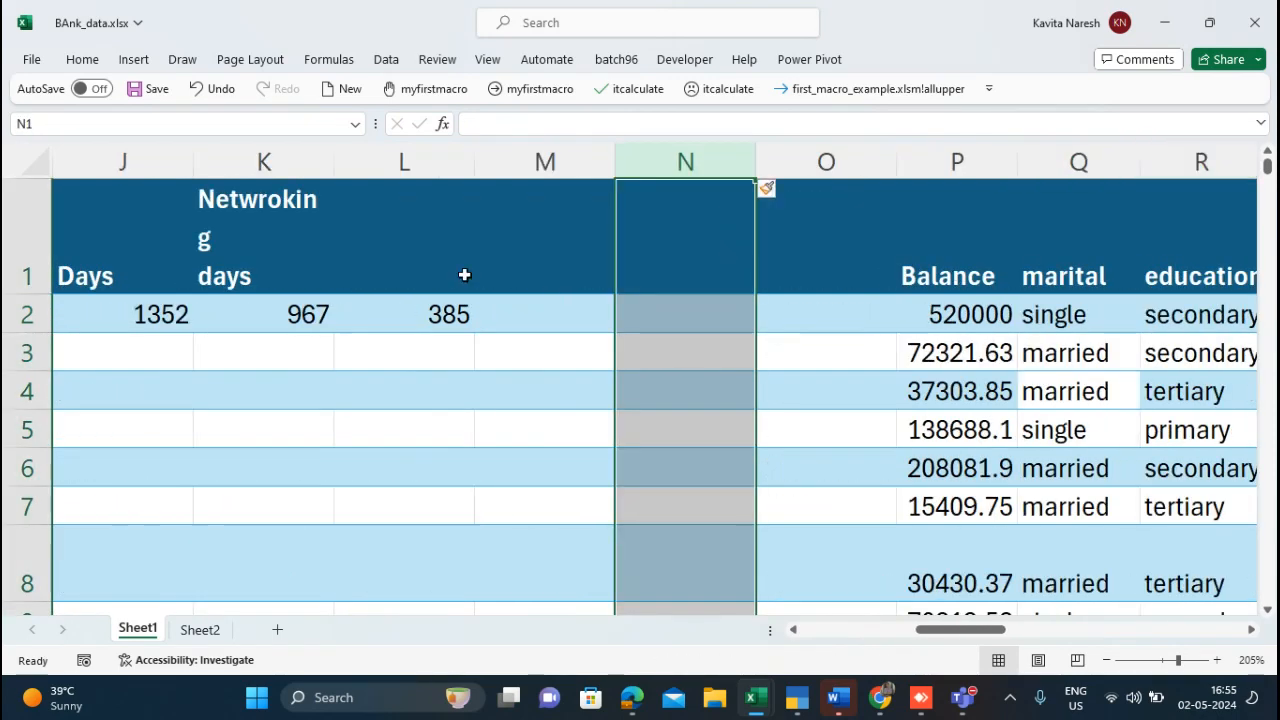
Step: Enter the header "Networking ini" in M1
left_click(538, 243)
left_click_drag(1003, 629, 970, 629)
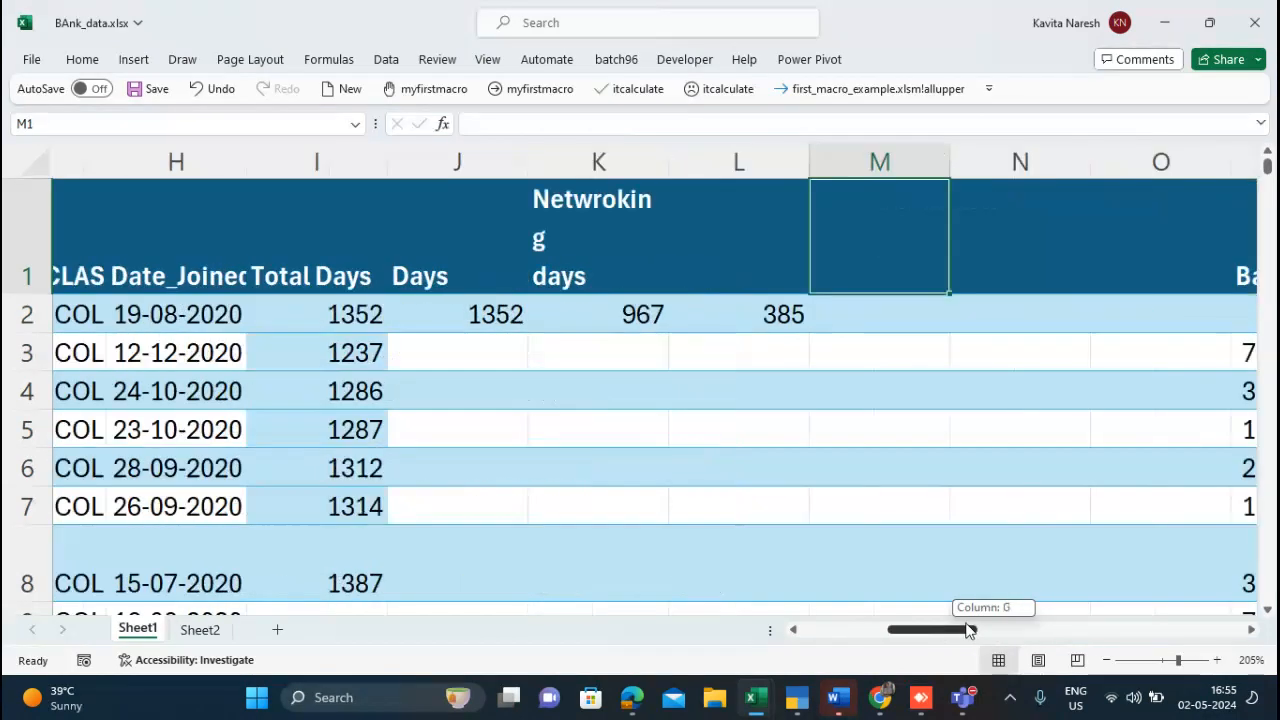
left_click(883, 229)
type("Ne")
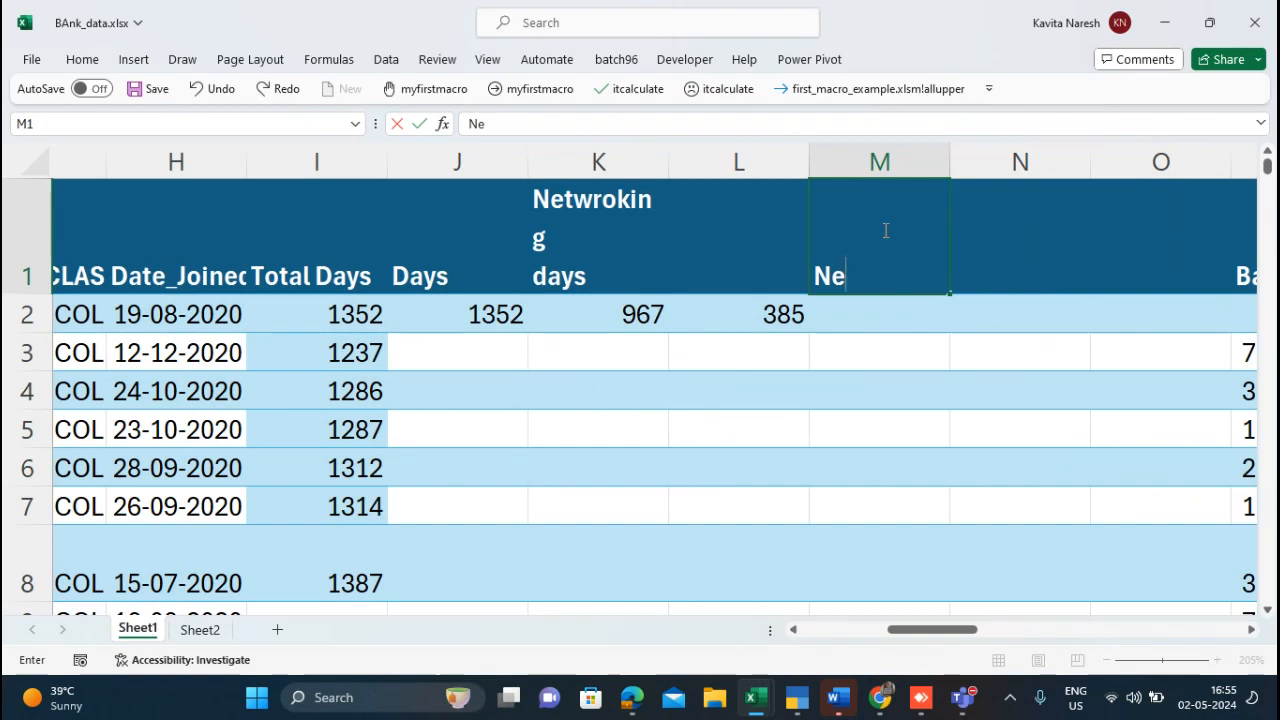
type("twork")
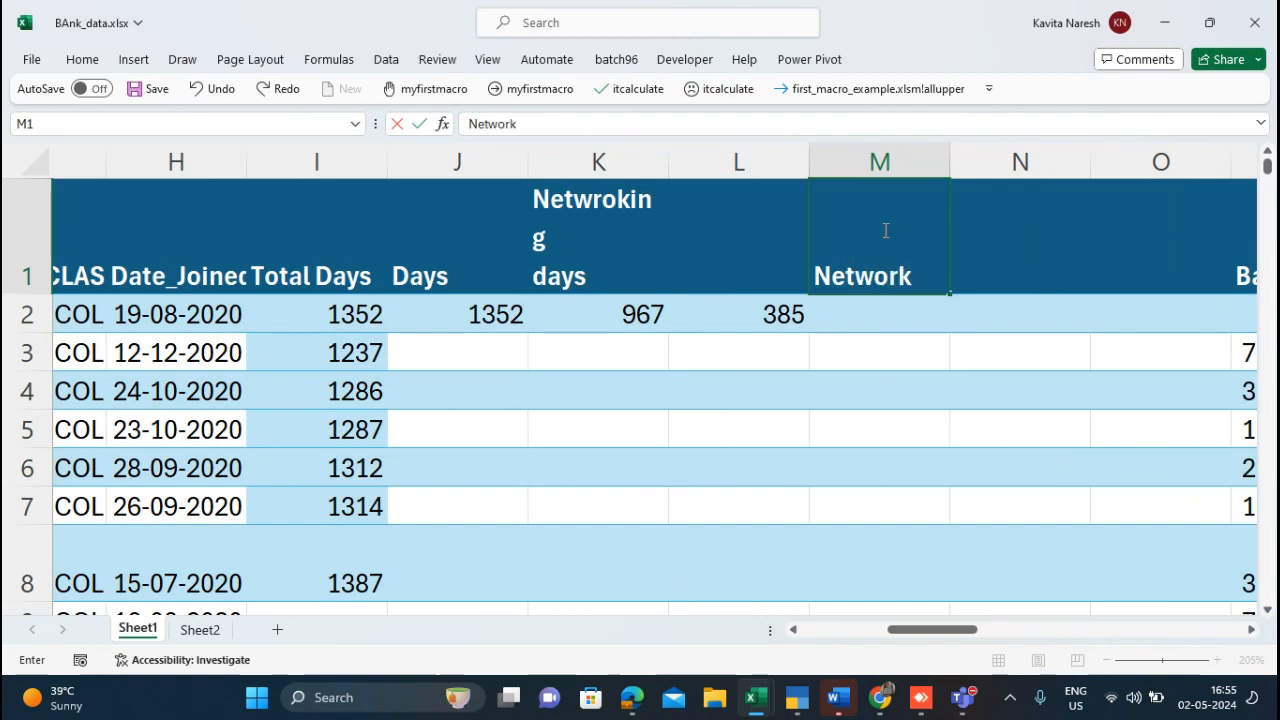
type("ing ini")
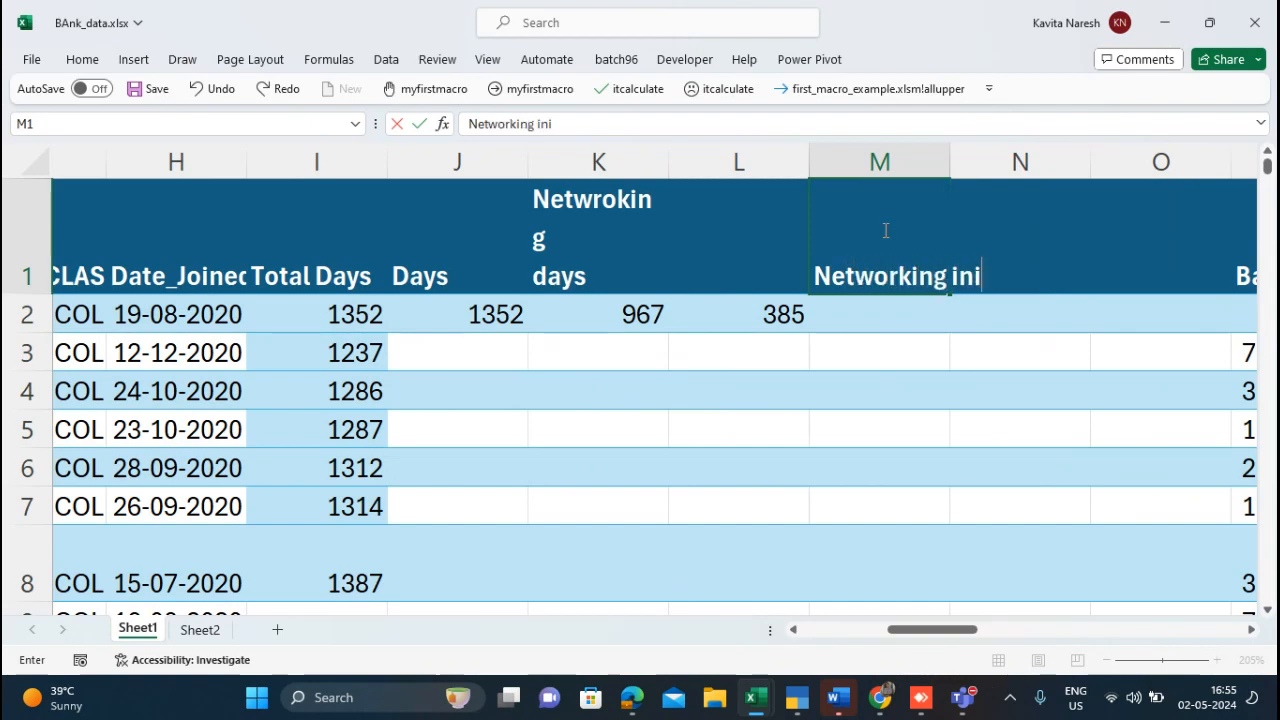
key("Return")
Step: Begin a NETWORKDAYS.INTL formula in M2 with H2 as the start date and today() as the end date
type("=n")
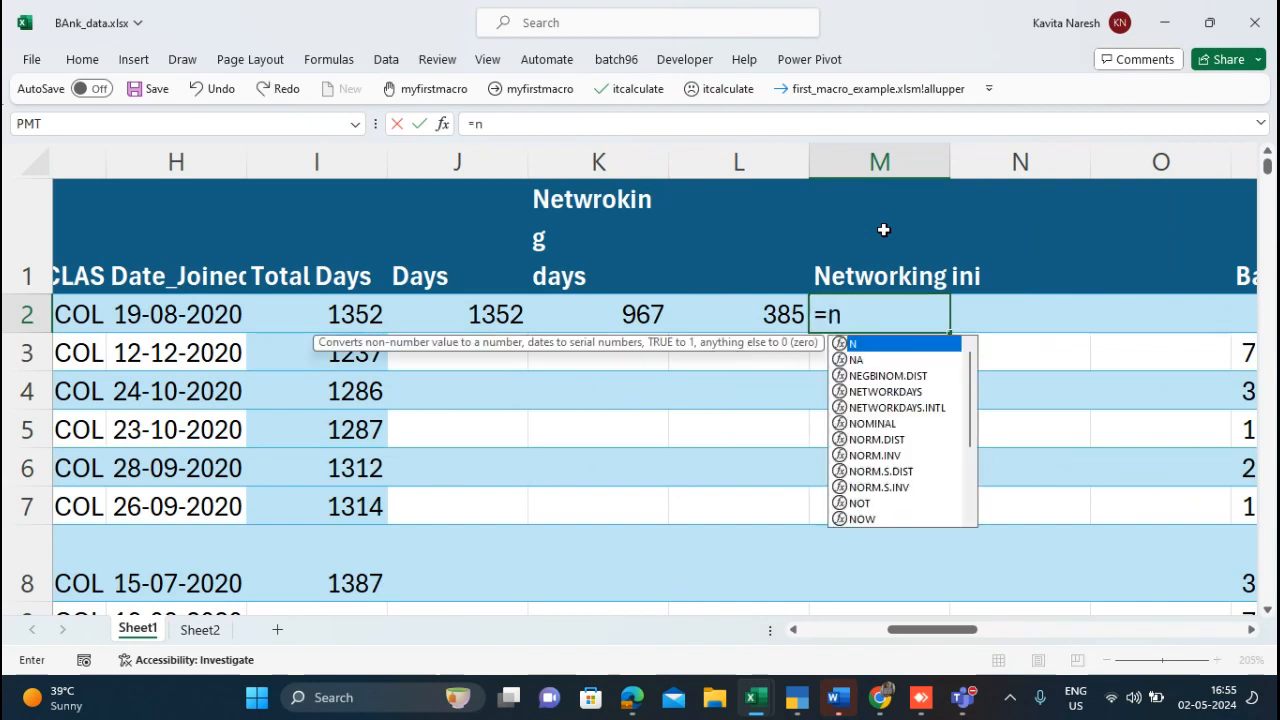
type("etwo")
key("Down")
key("Tab")
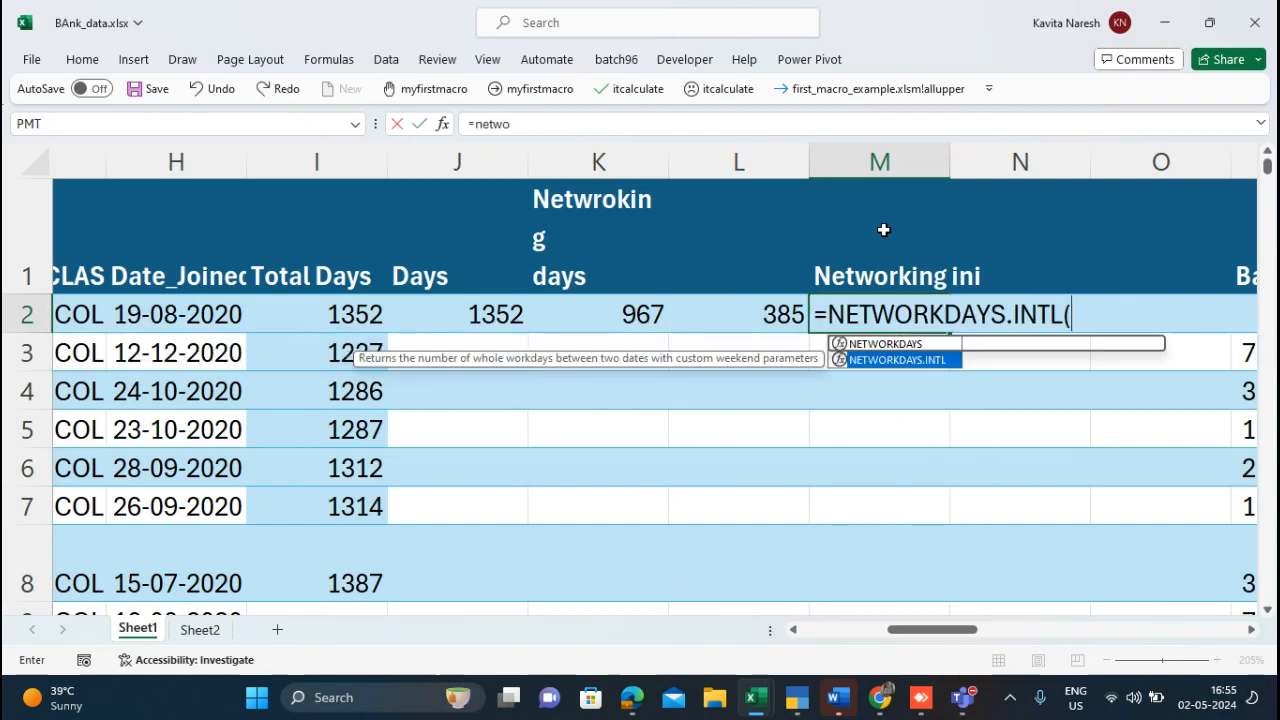
left_click(235, 326)
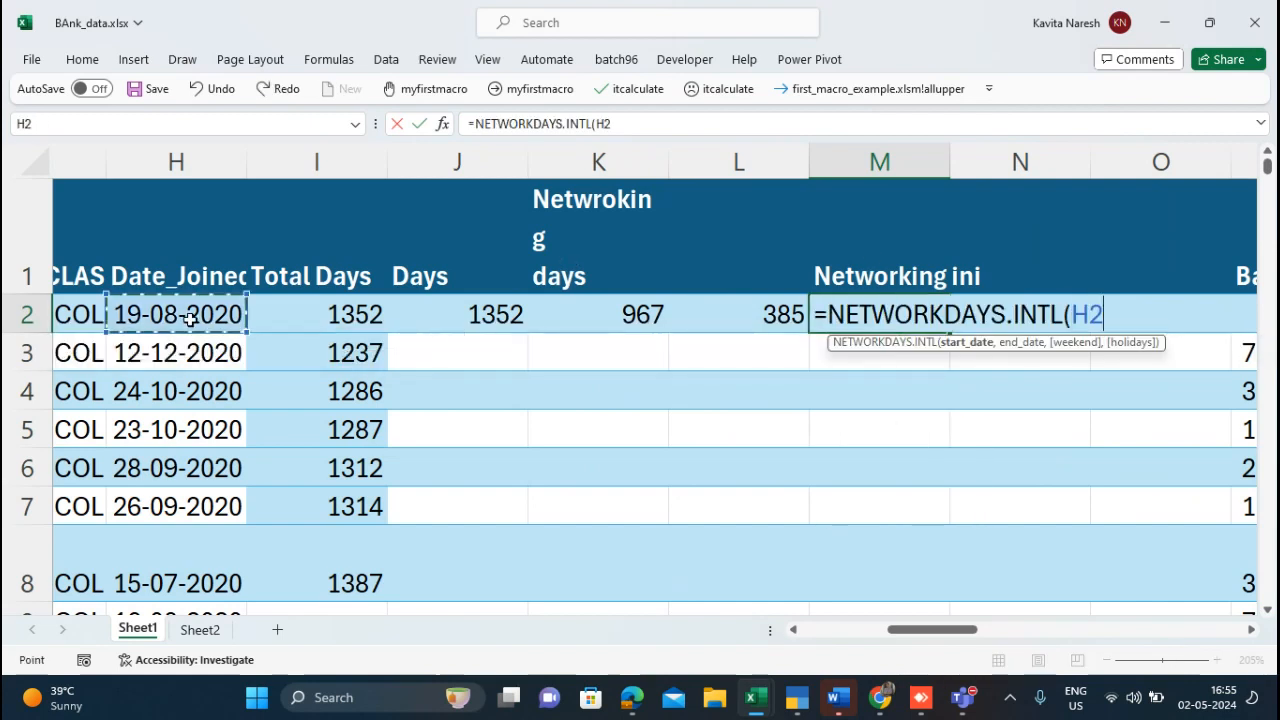
type(",")
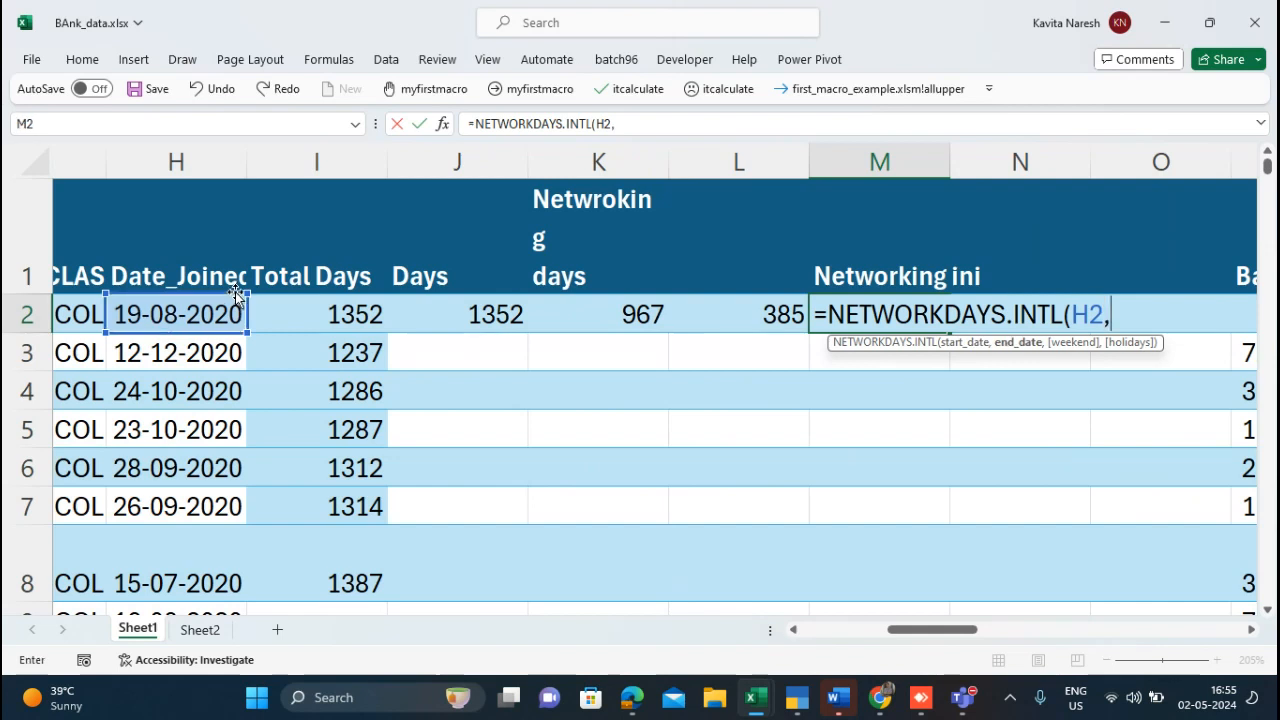
type("today()")
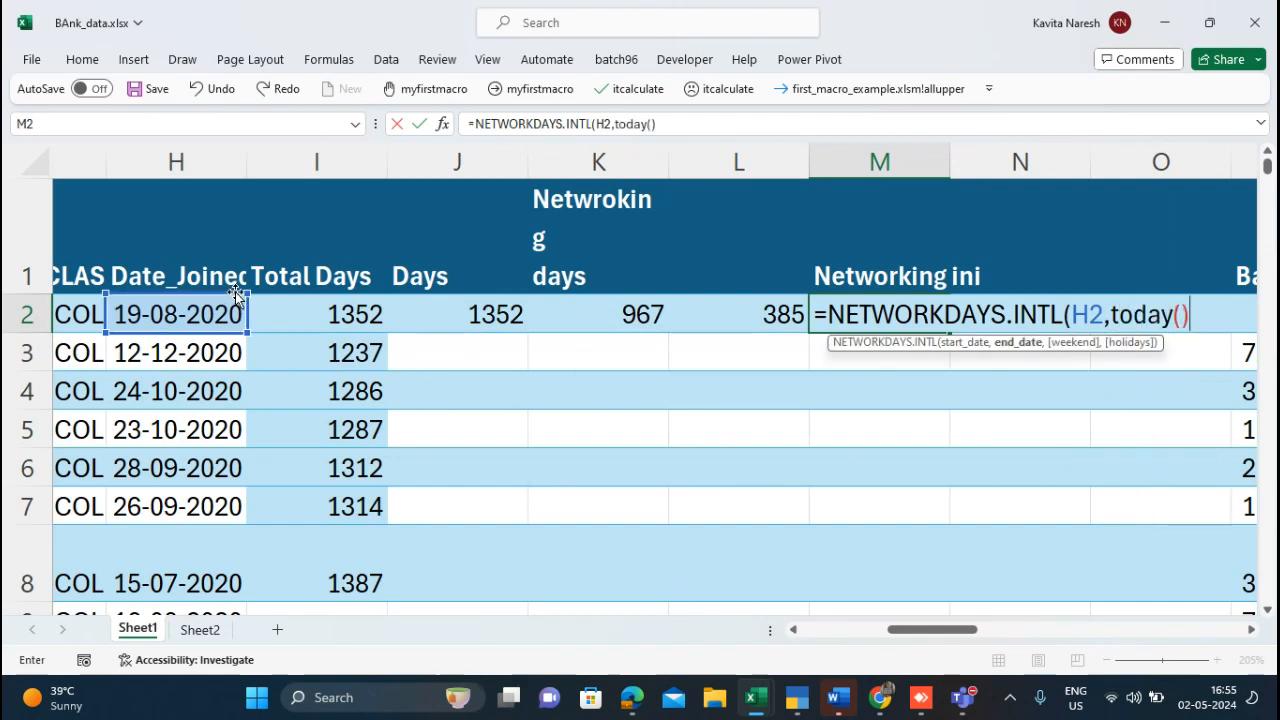
Step: Set the weekend argument of the M2 formula to 11 - Sunday only and complete the formula
type(",")
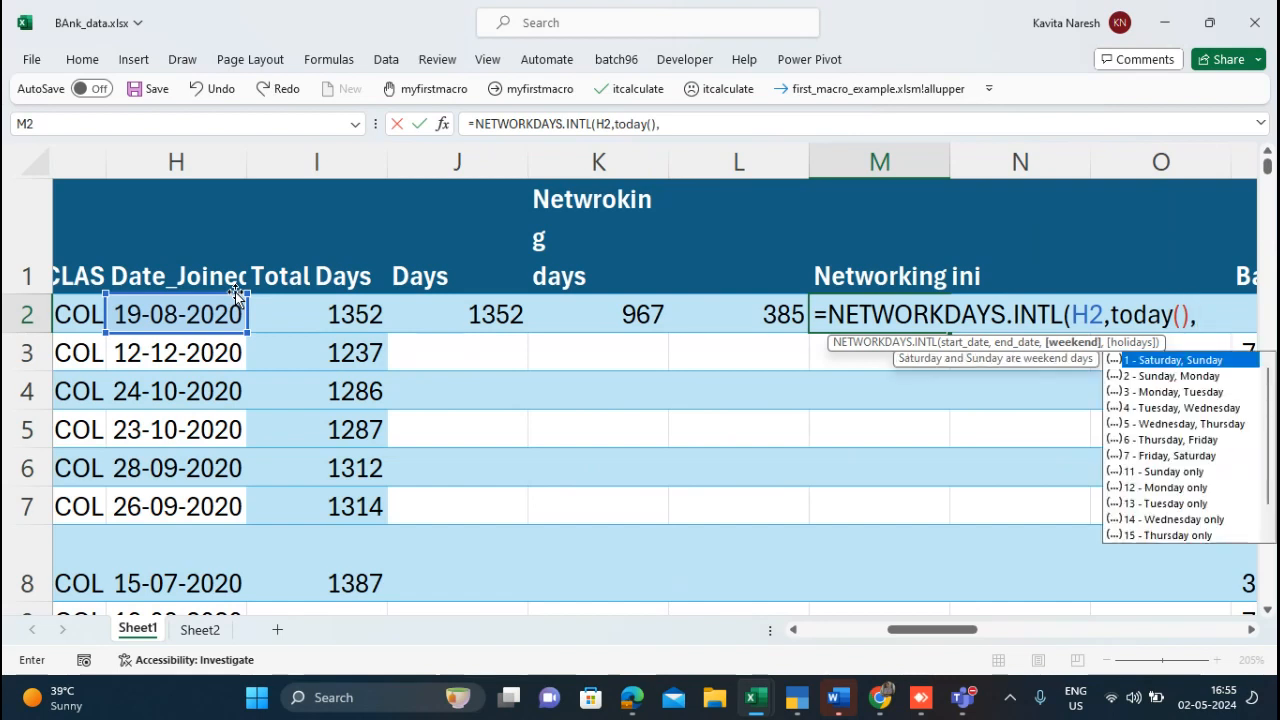
key("Down")
key("Down")
key("Down")
key("Down")
key("Down")
key("Down")
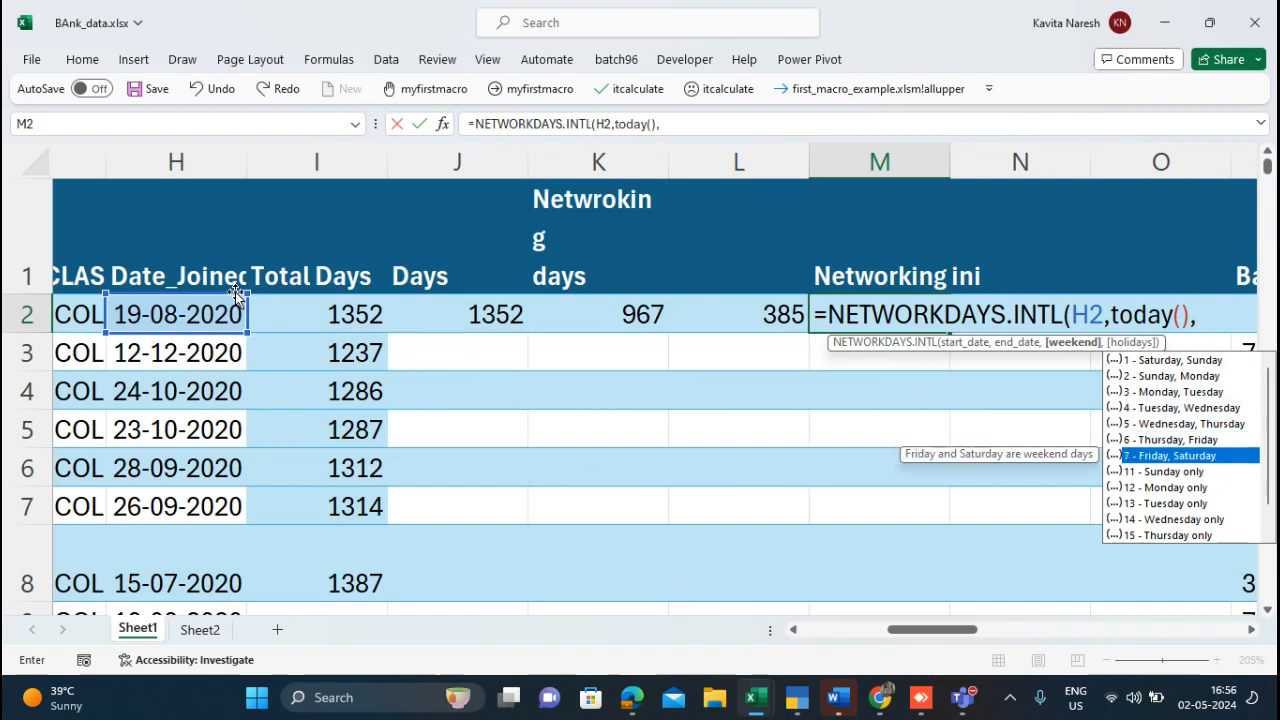
key("Down")
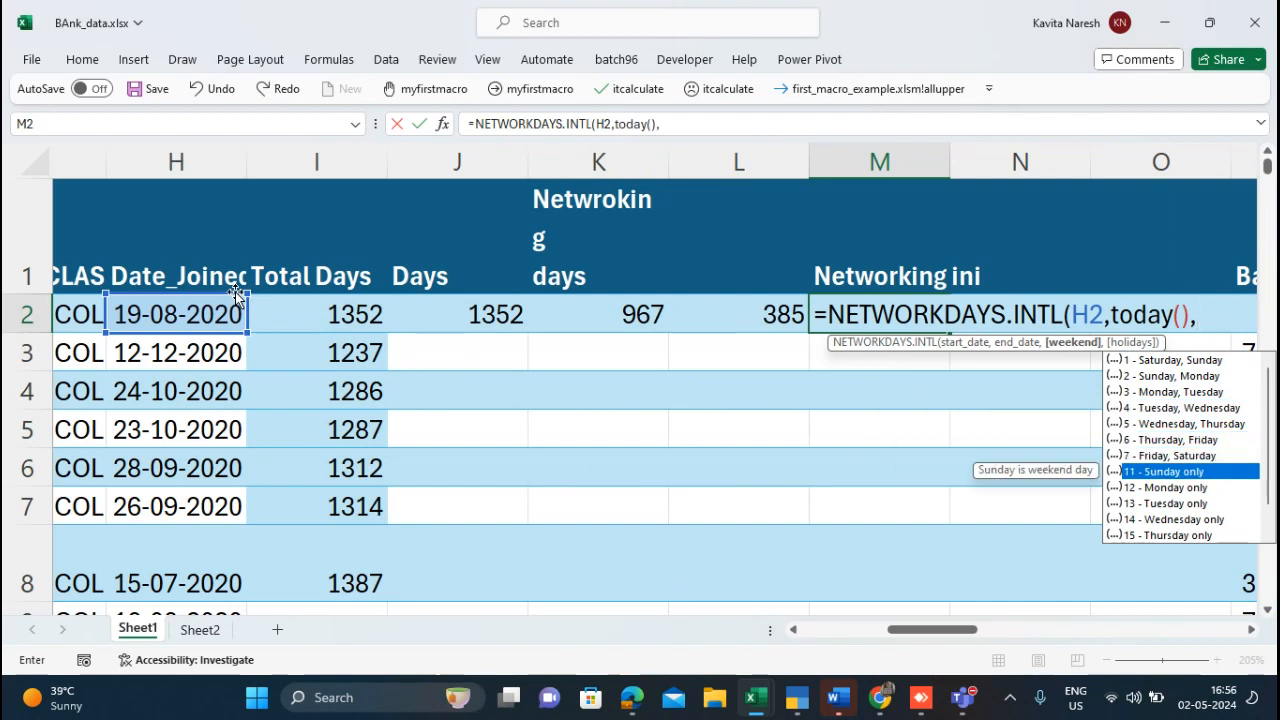
key("BackSpace")
type(",")
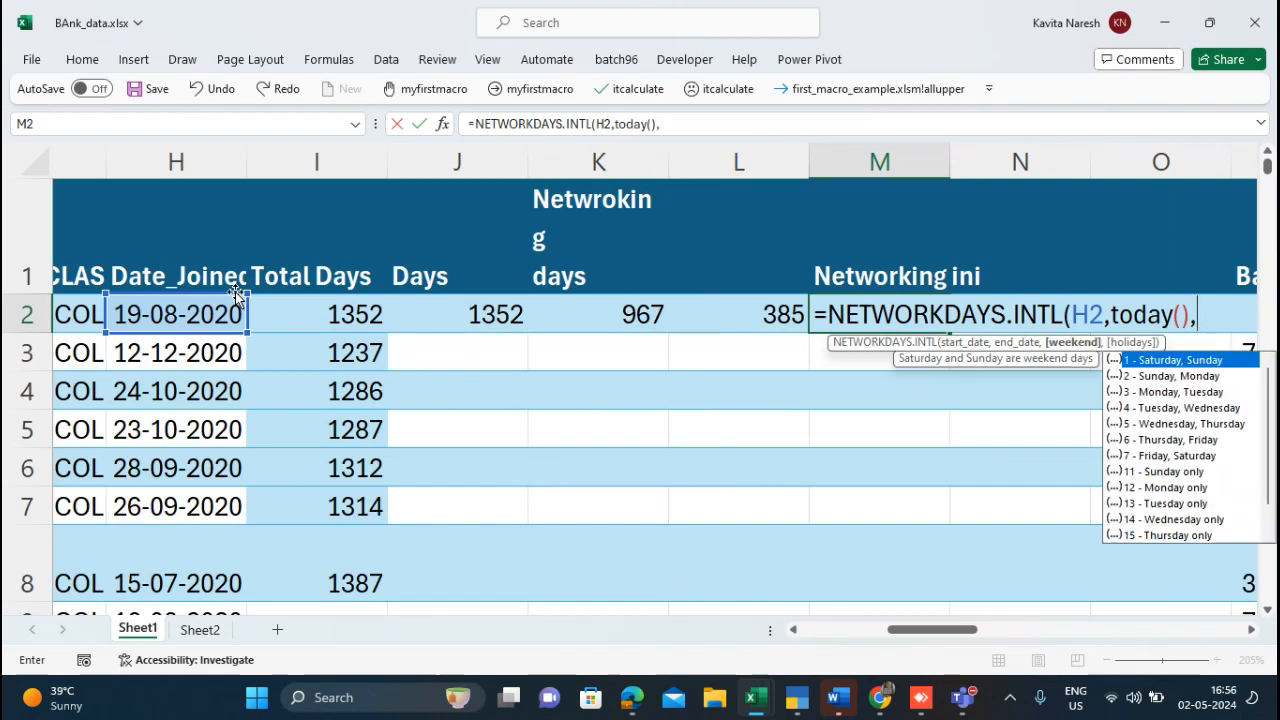
key("Down")
key("Down")
key("Down")
key("Down")
key("Down")
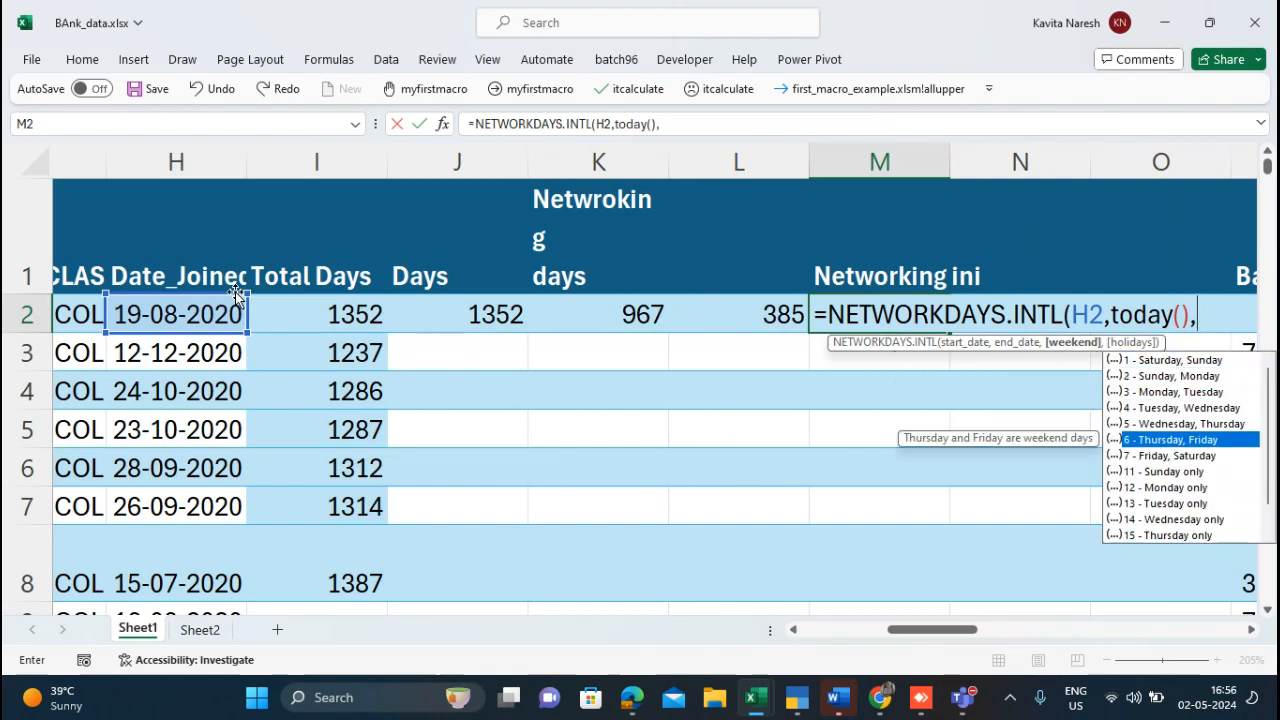
key("Down")
key("Down")
key("Tab")
type(")")
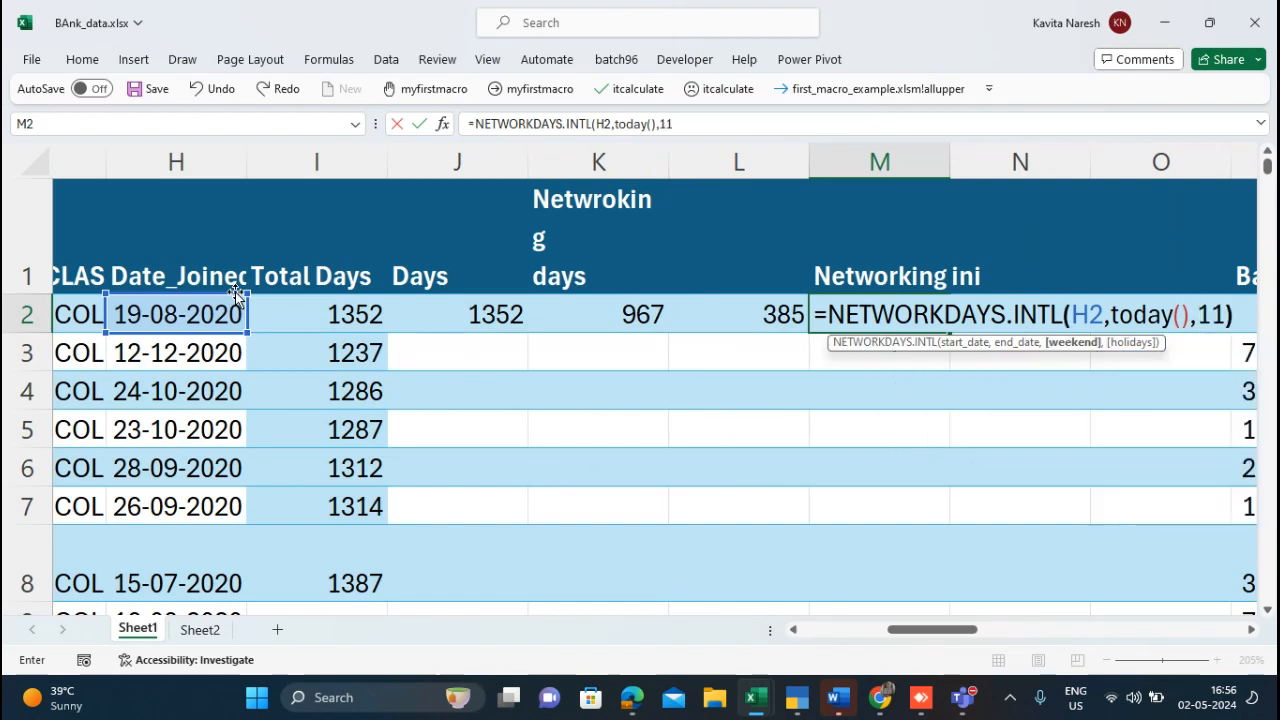
key("Return")
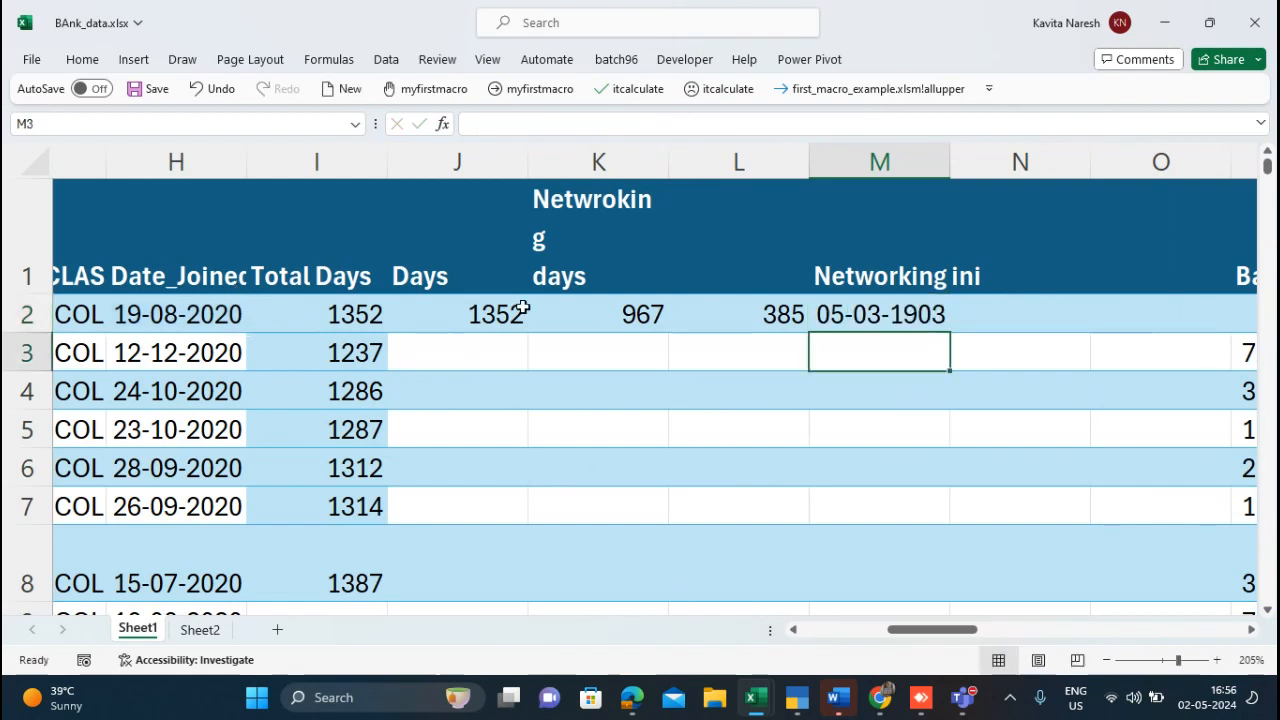
Step: Format the NETWORKDAYS.INTL result in M2 as General
left_click(918, 320)
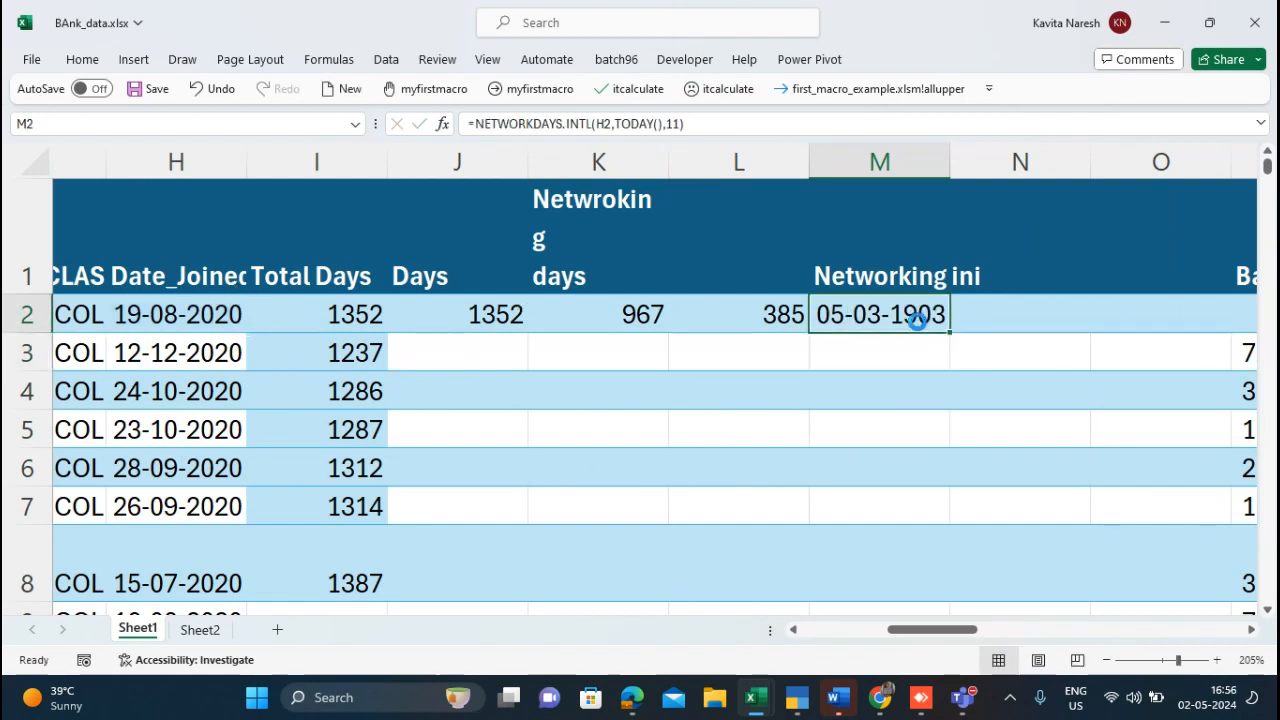
key("ctrl+shift+asciitilde")
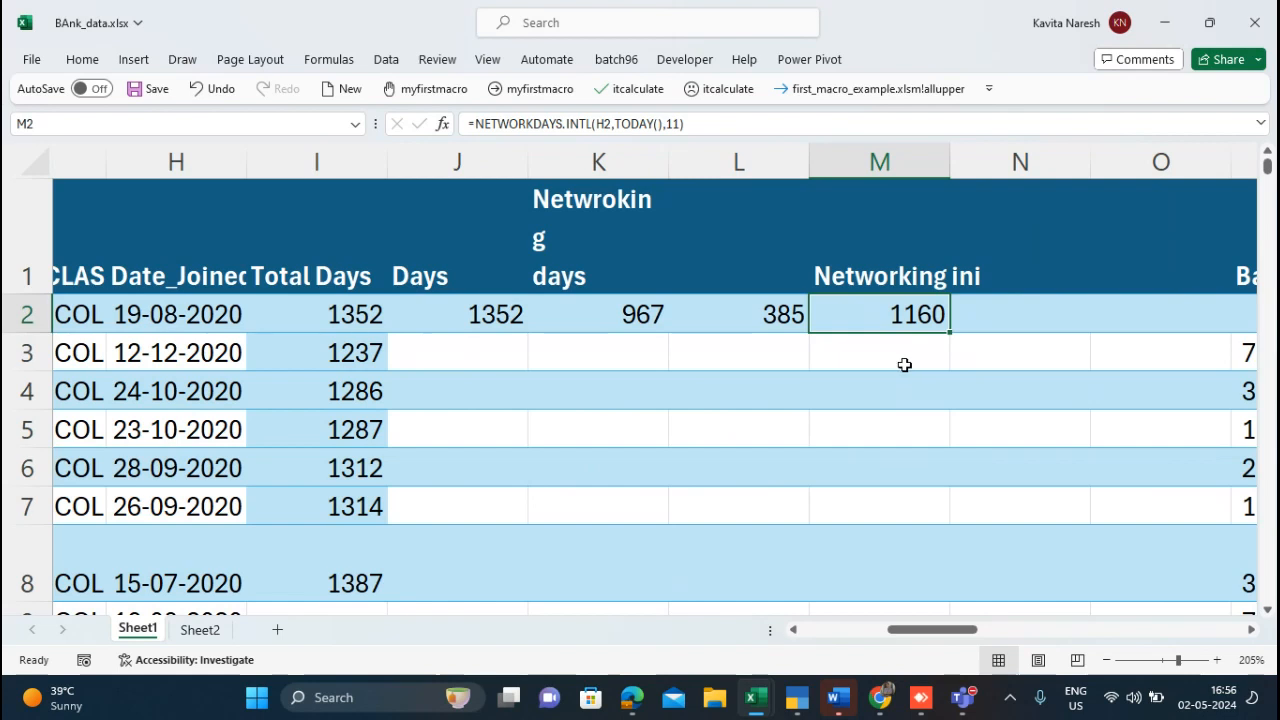
Step: Compare the joining date in H2 with the DATEDIF, NETWORKDAYS, difference and NETWORKDAYS.INTL formulas in J2 through M2
left_click(474, 312)
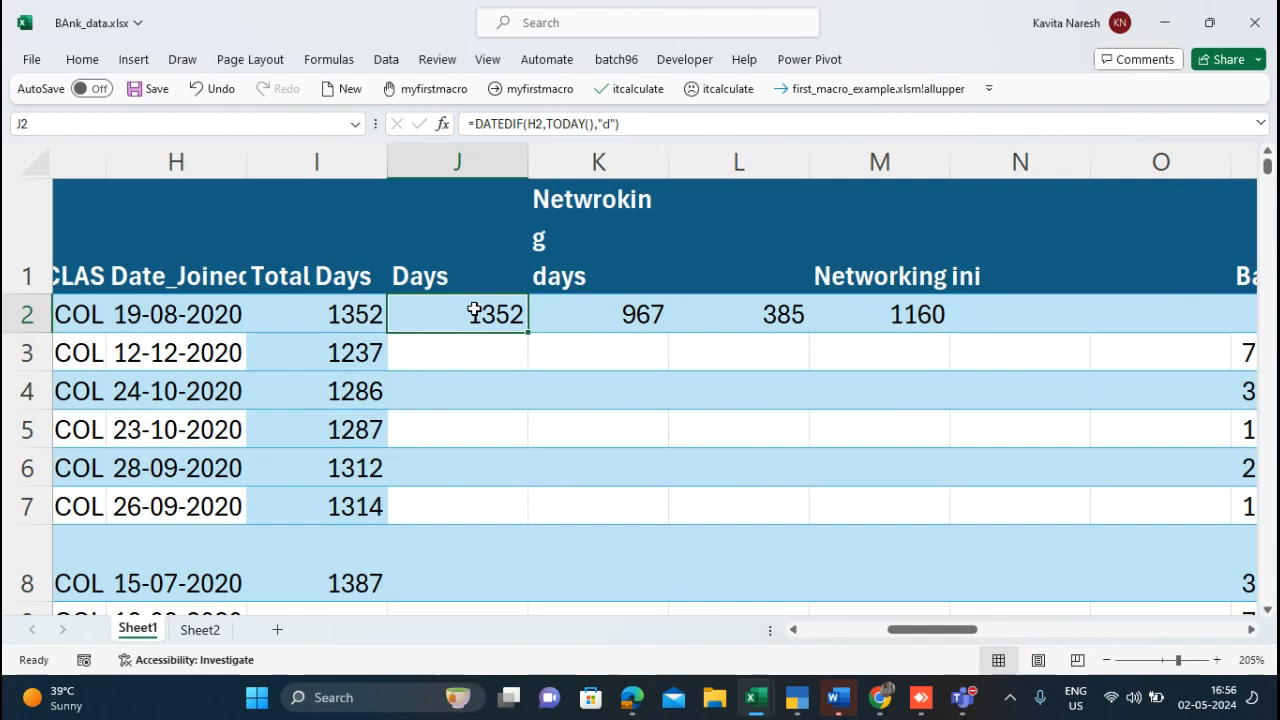
left_click(200, 311)
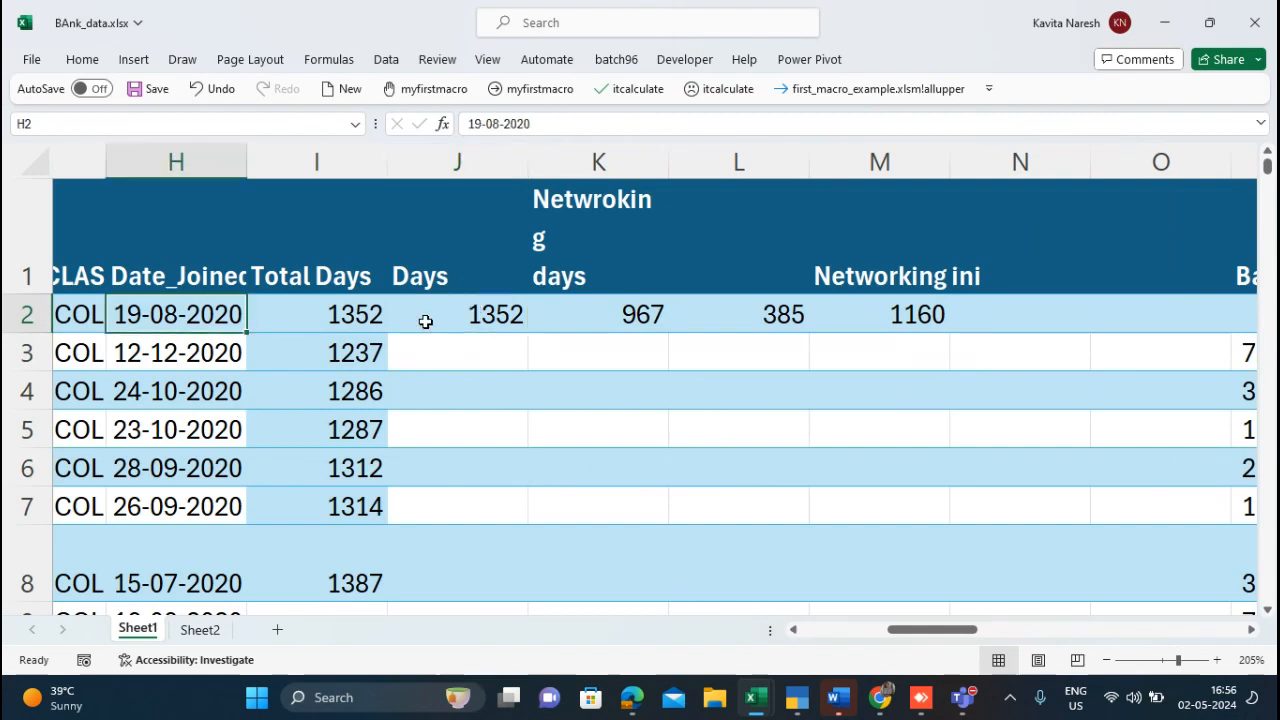
left_click(480, 314)
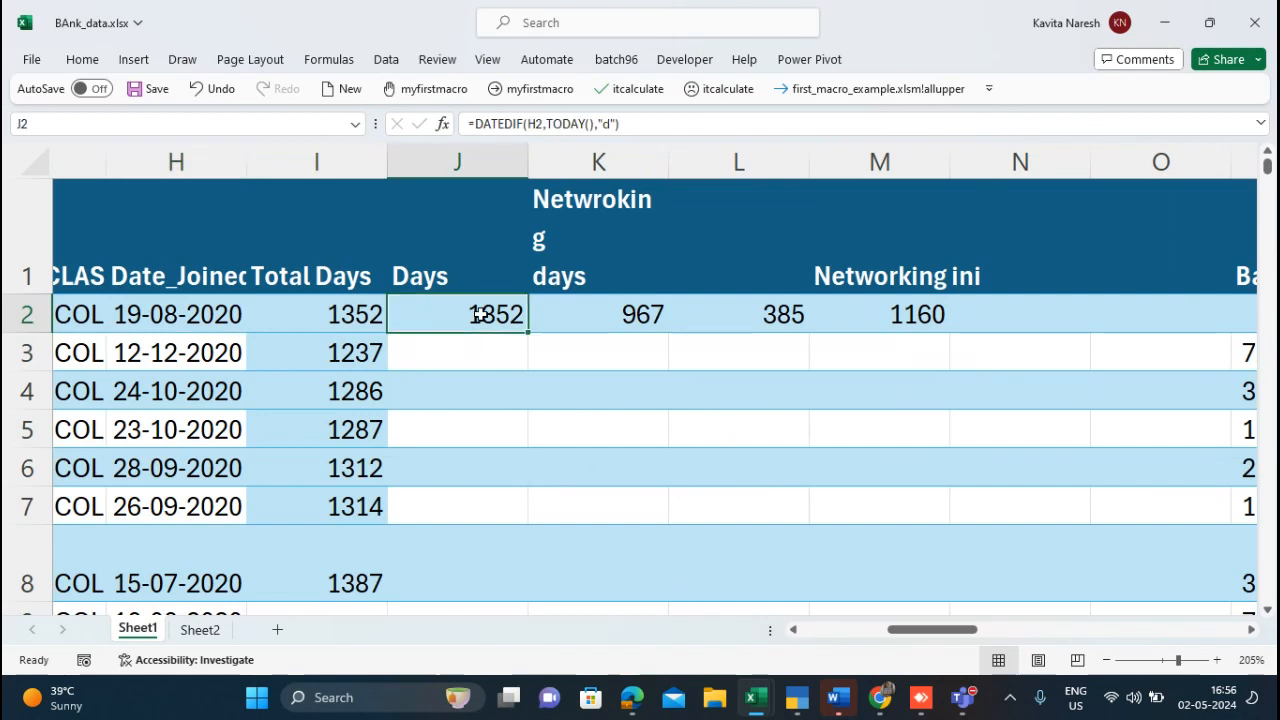
left_click(605, 325)
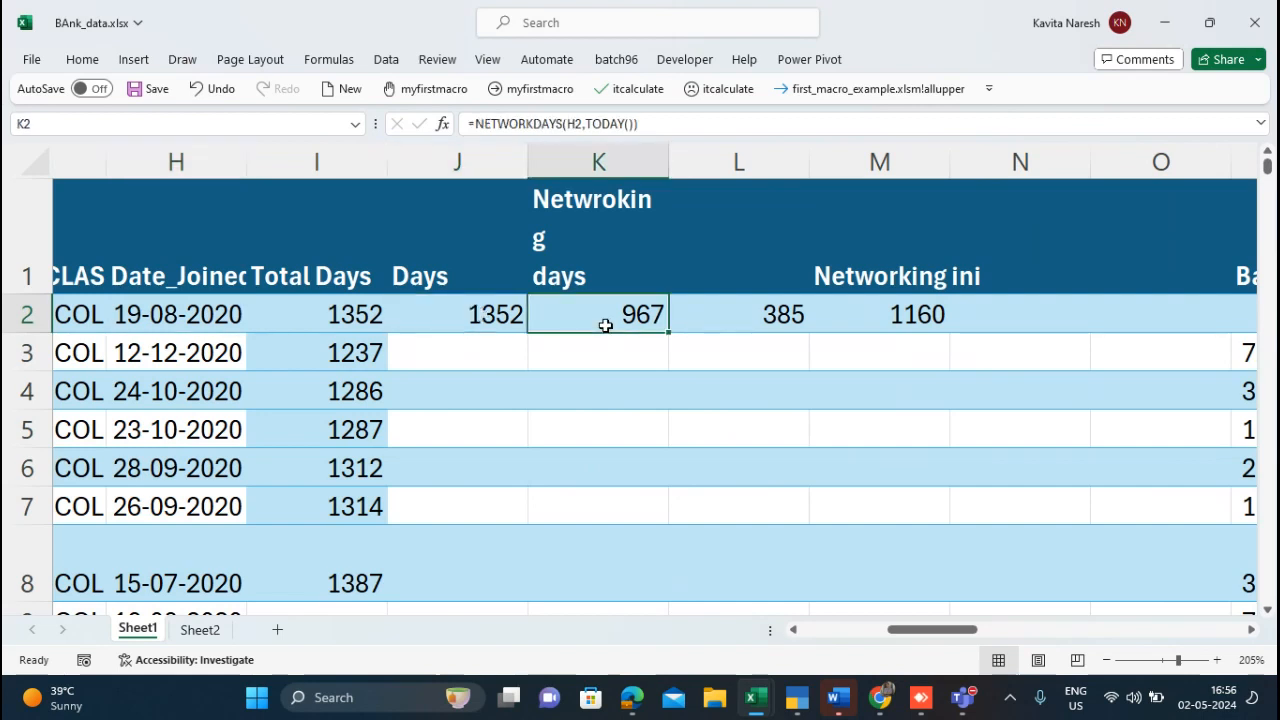
left_click(175, 315)
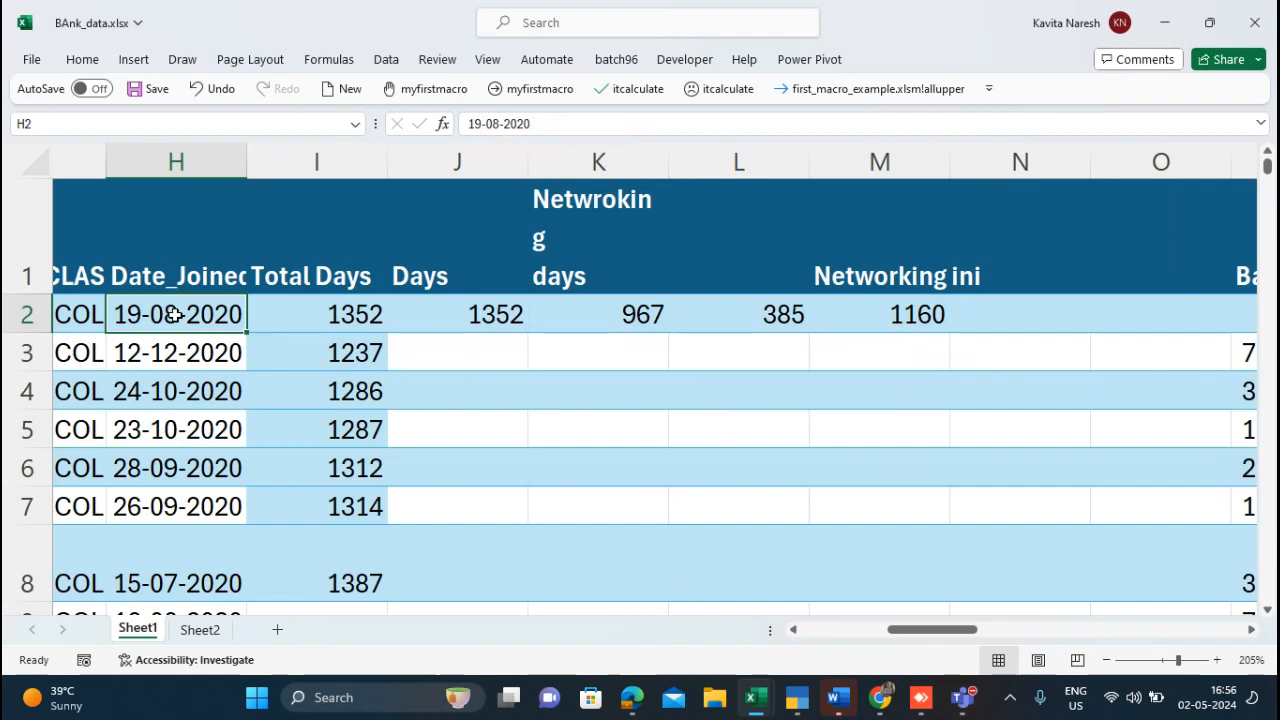
left_click(628, 315)
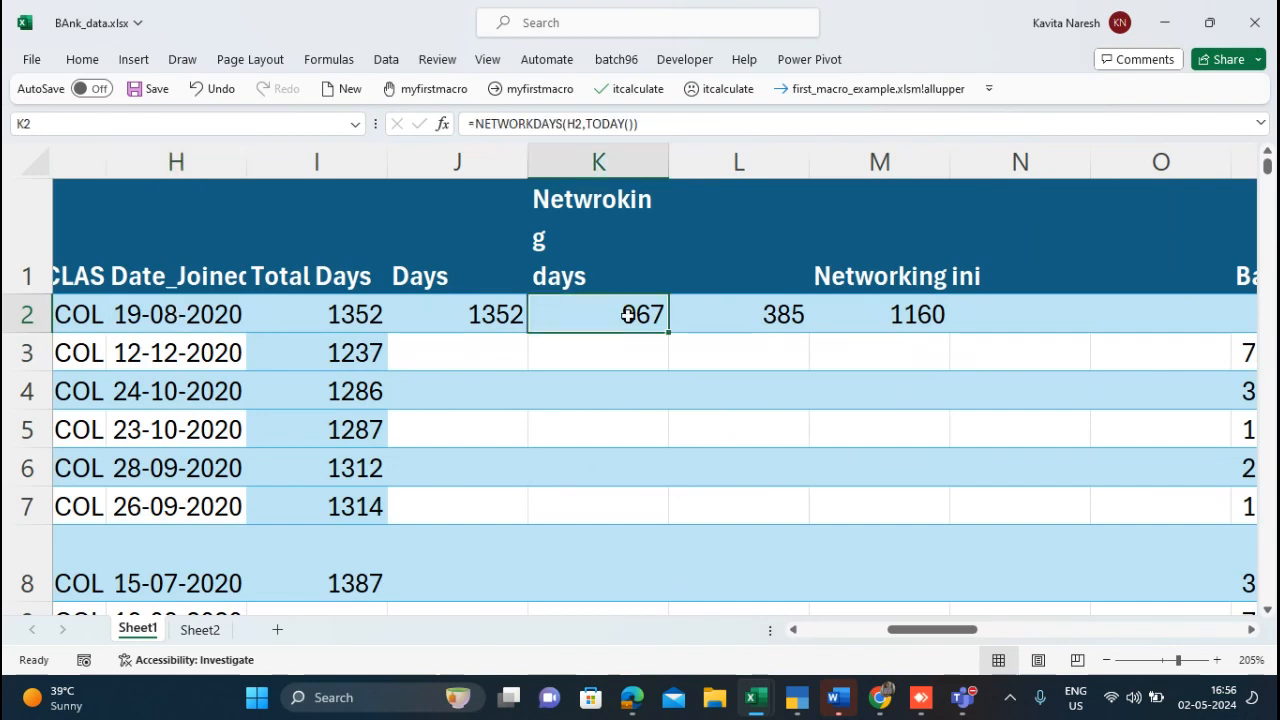
left_click(735, 312)
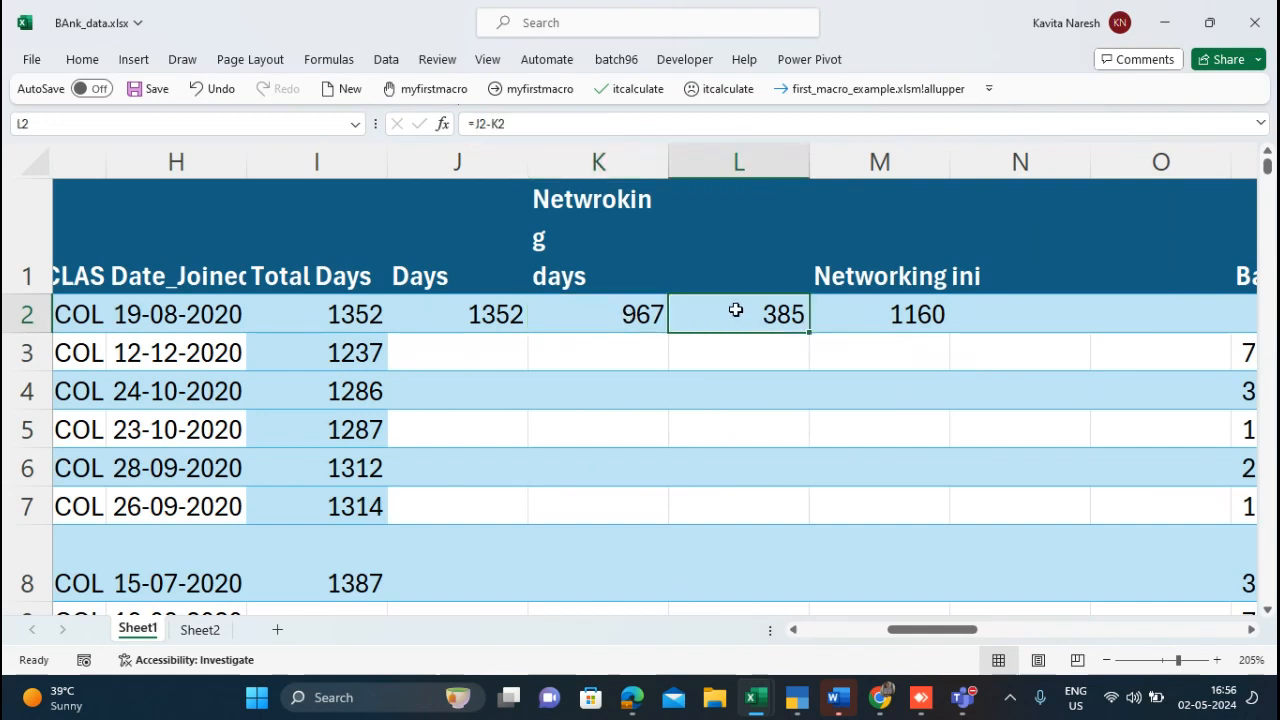
left_click(880, 313)
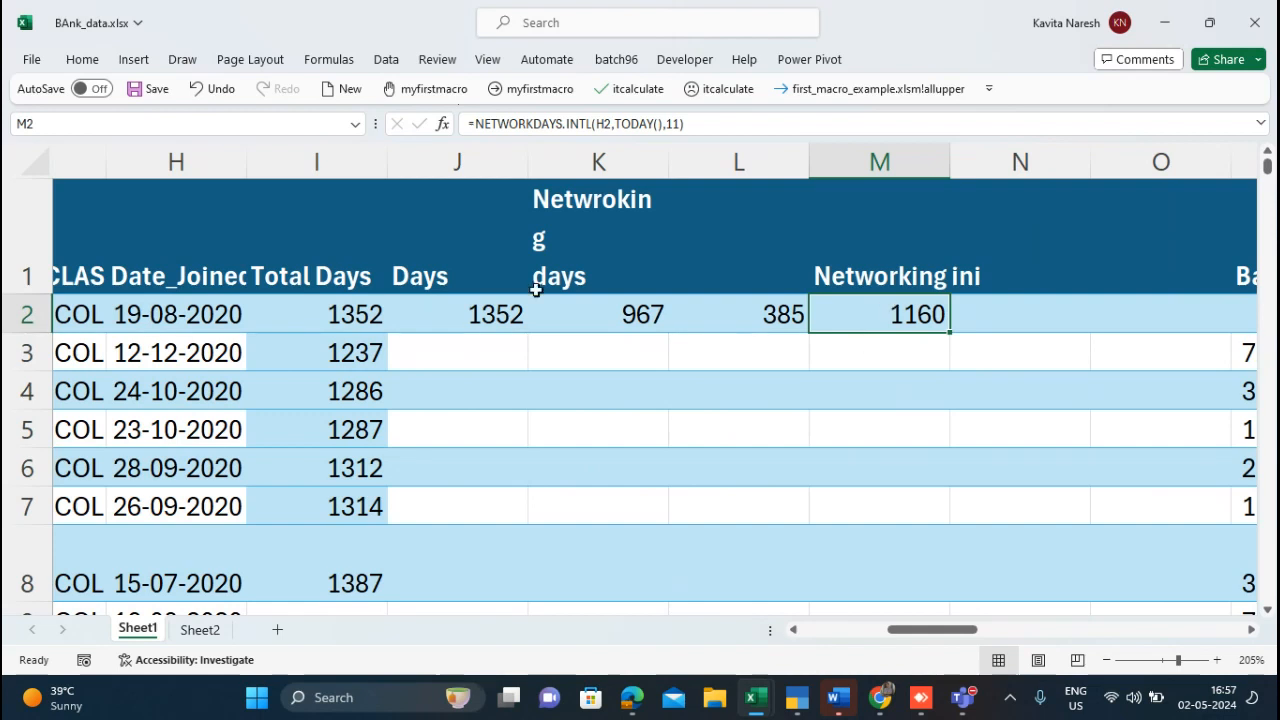
left_click(506, 318)
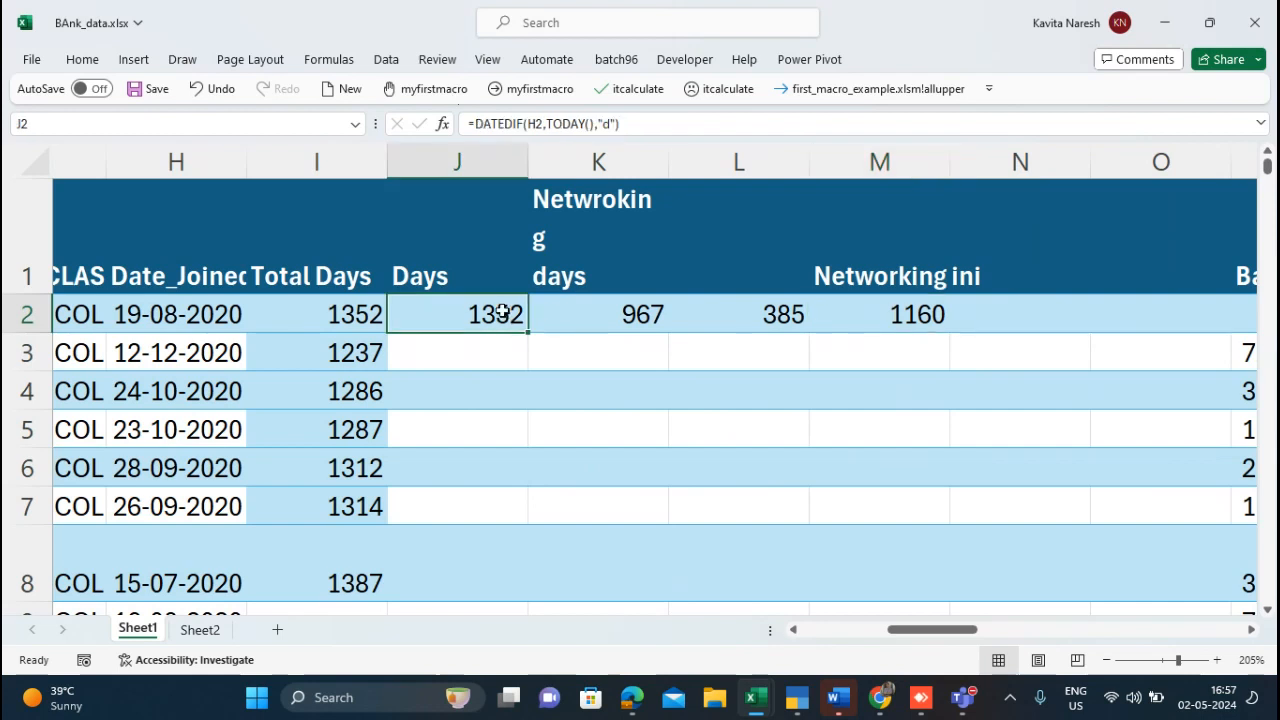
Step: Switch to the Microsoft Teams live event window and open its meeting chat
mouse_move(975, 697)
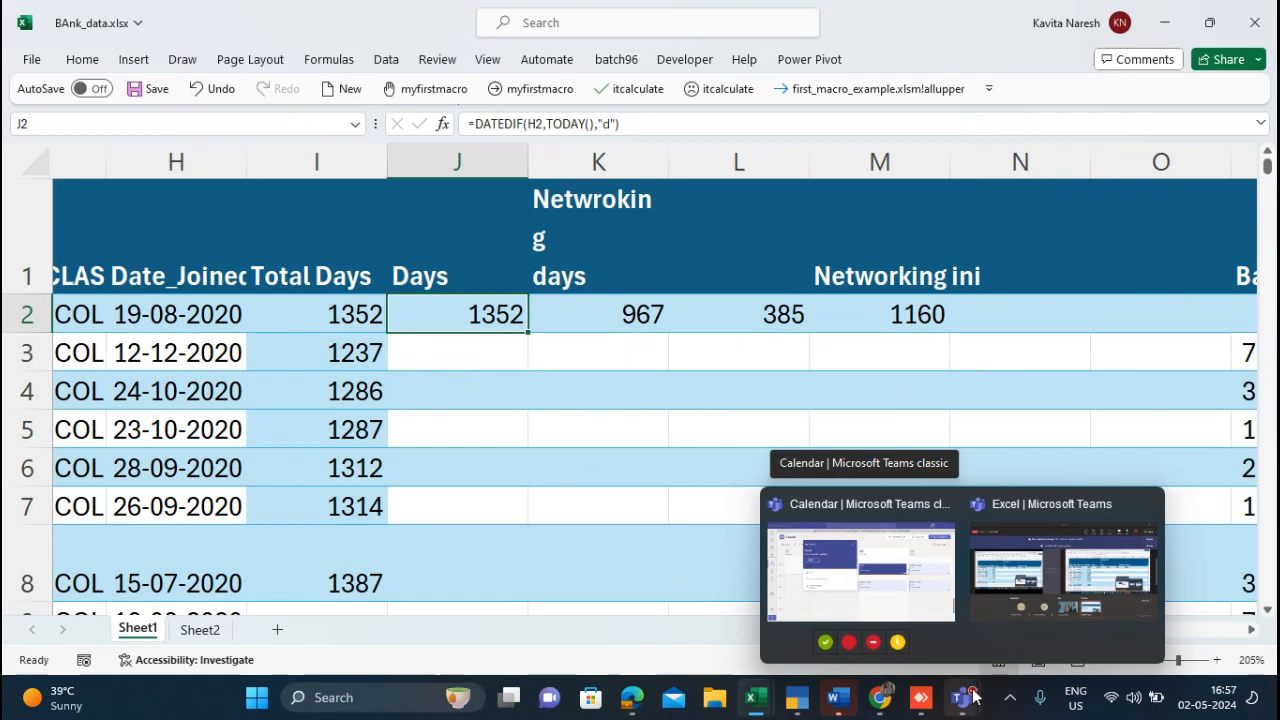
left_click(980, 617)
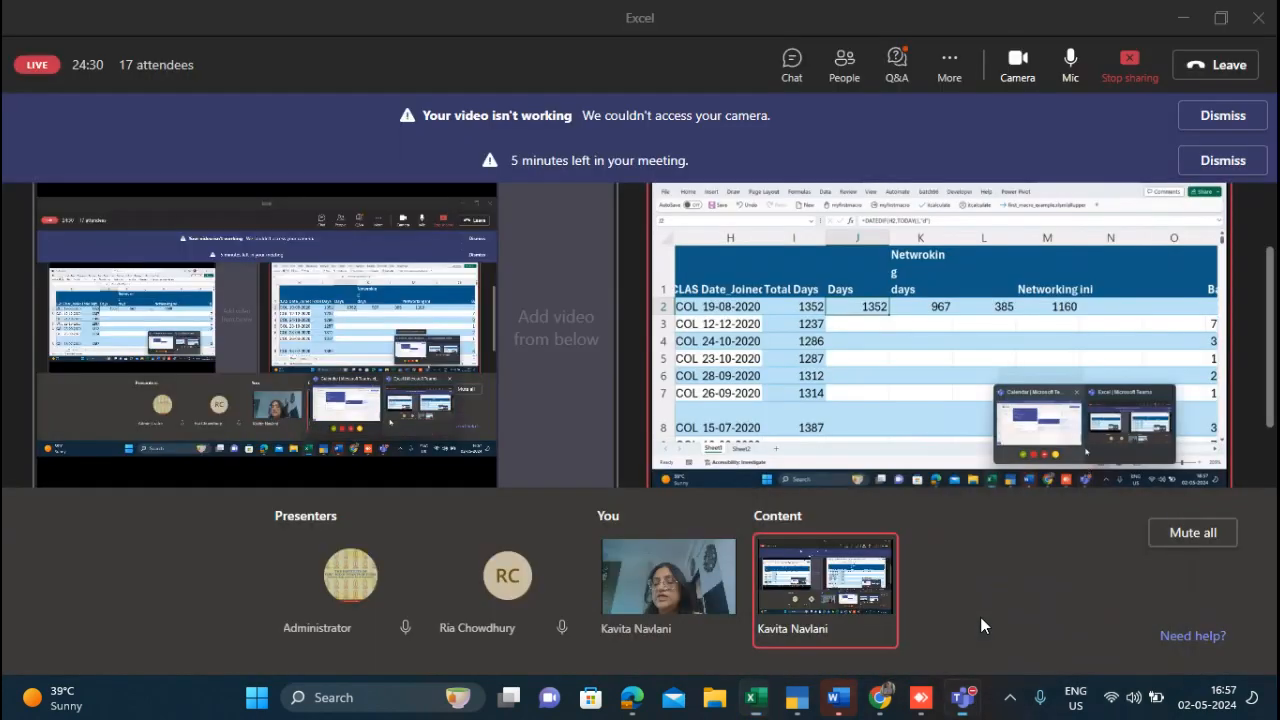
left_click(797, 60)
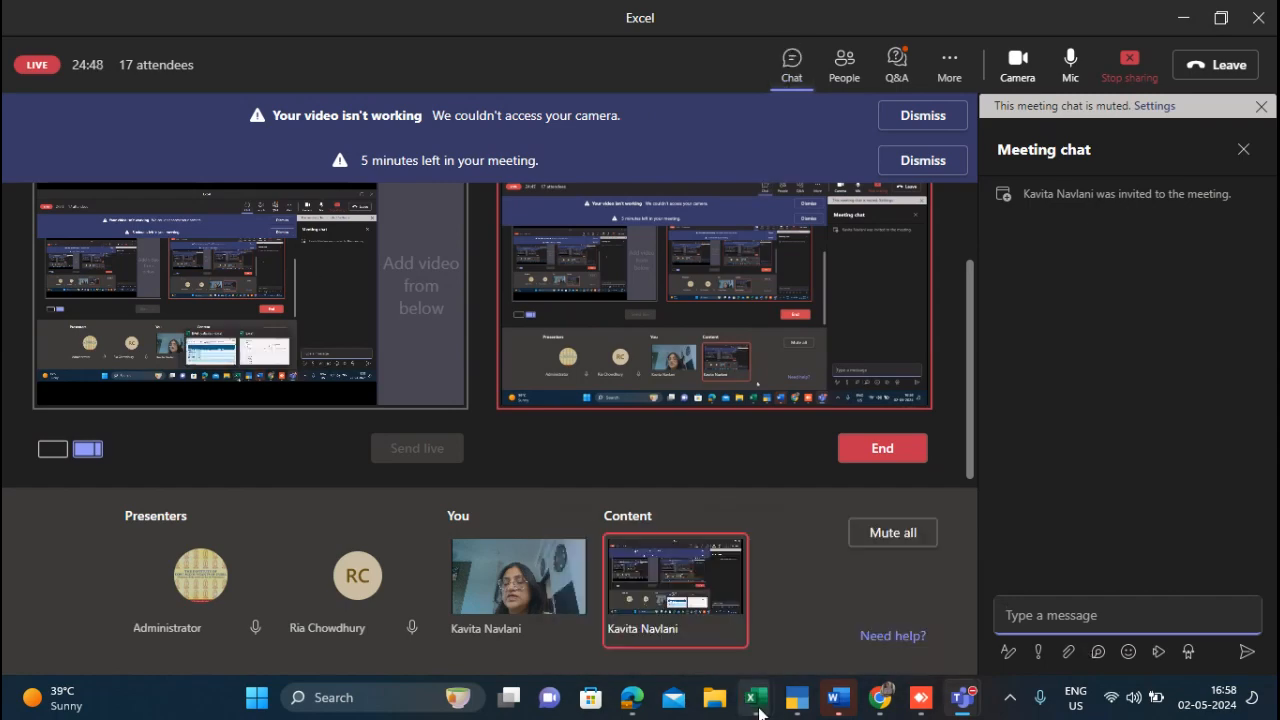
Step: Switch back to the BAnk_data.xlsx workbook in Excel and select the DATEDIF formula in J2
mouse_move(752, 697)
left_click(713, 632)
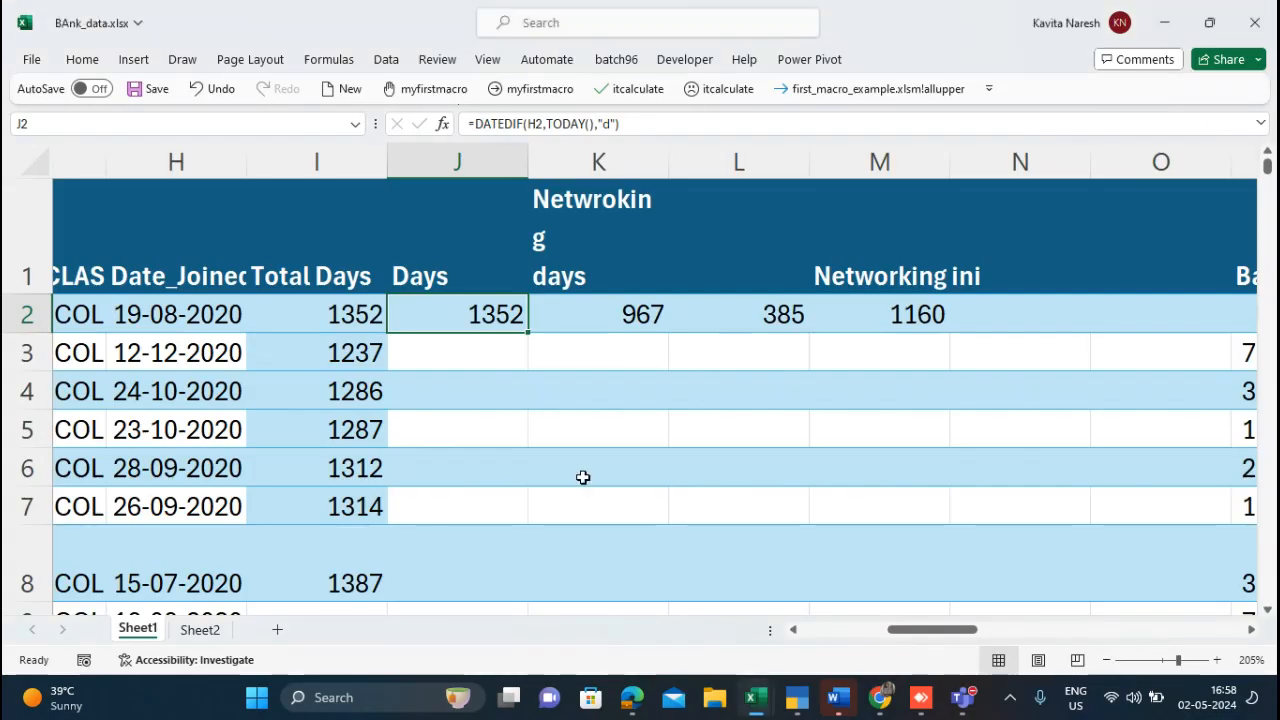
left_click(514, 356)
left_click(505, 318)
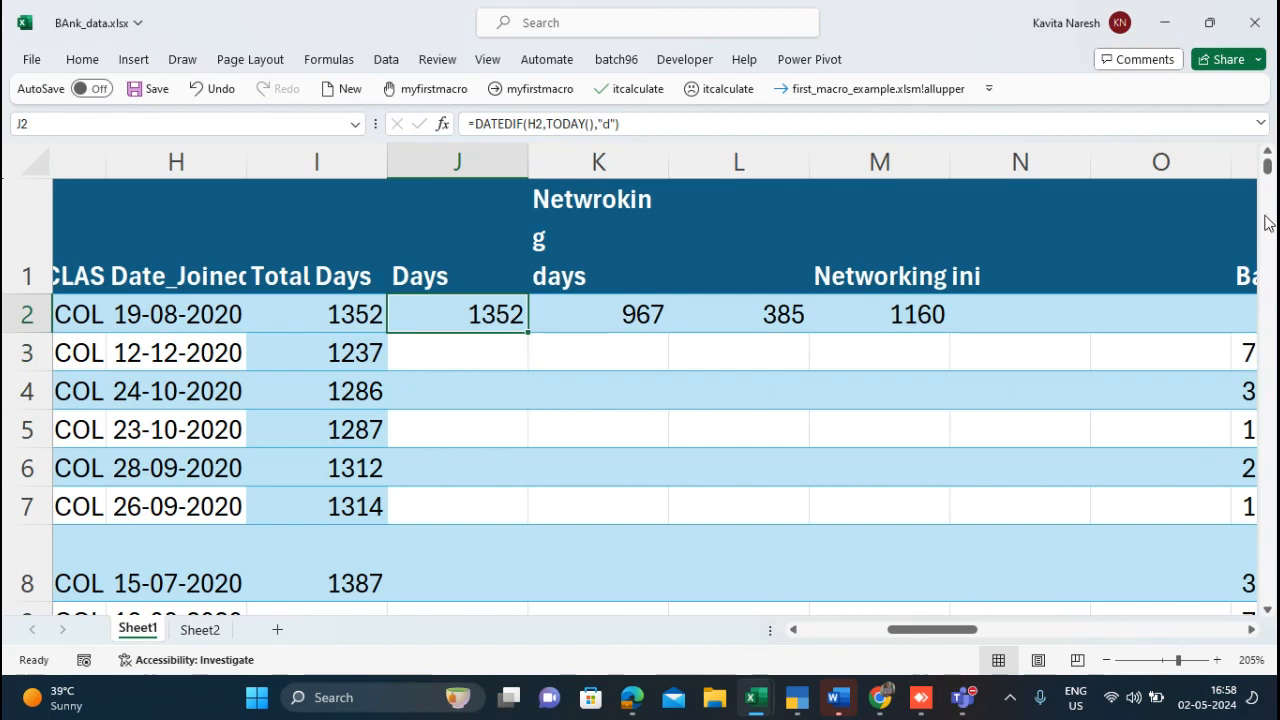
Step: Enter the heading "Dates Function" in cell AI17, in the empty area beyond the bank data
scroll(1268, 612, "down", 5)
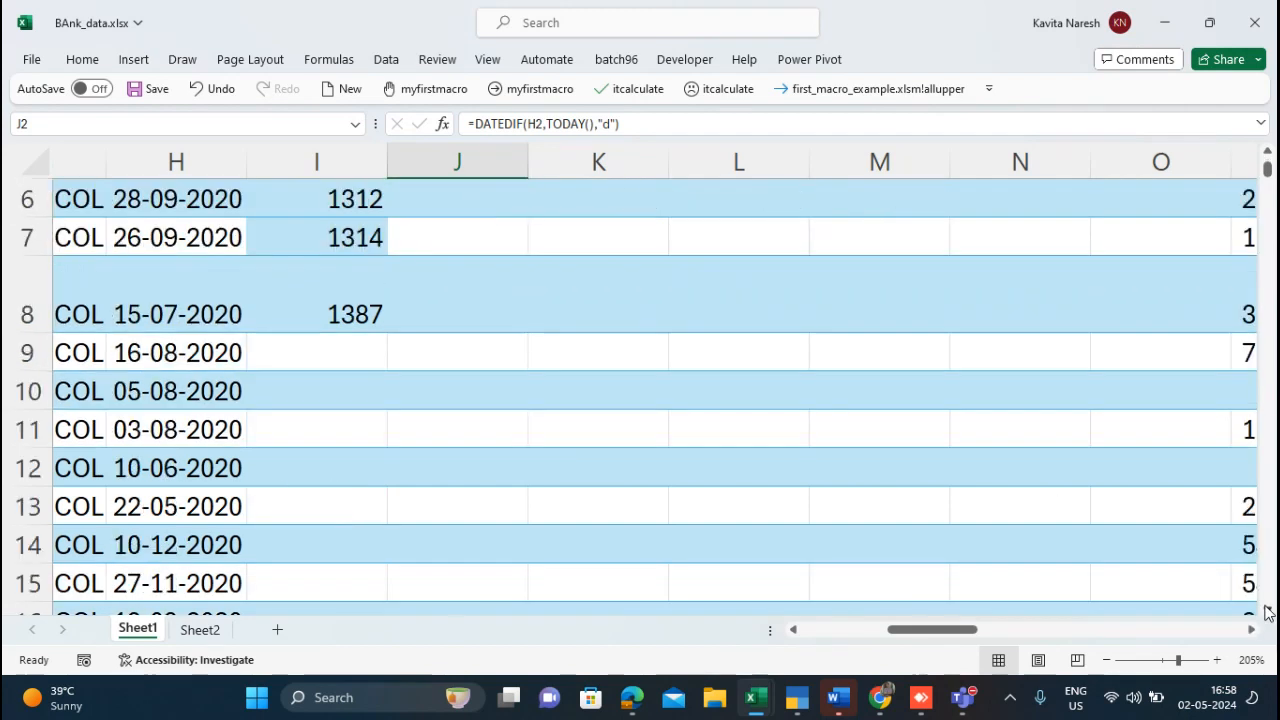
left_click_drag(910, 629, 1196, 642)
left_click(561, 243)
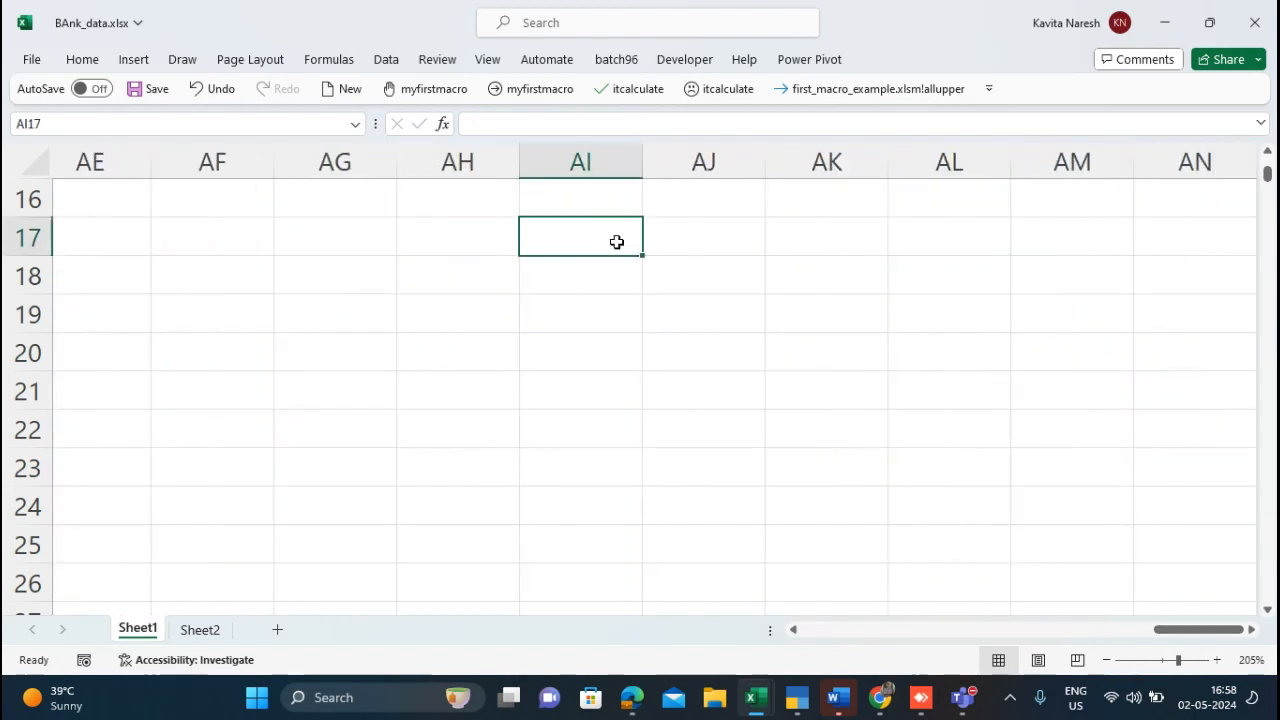
type("Dates F")
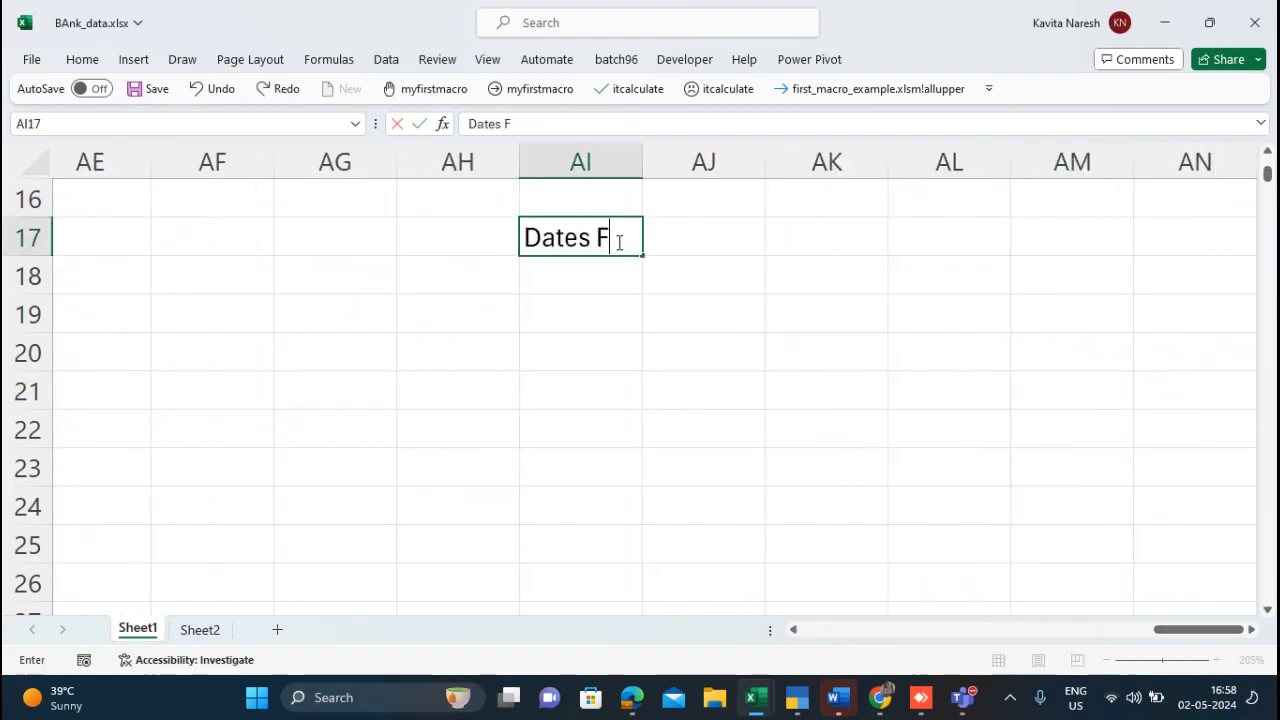
type("unction")
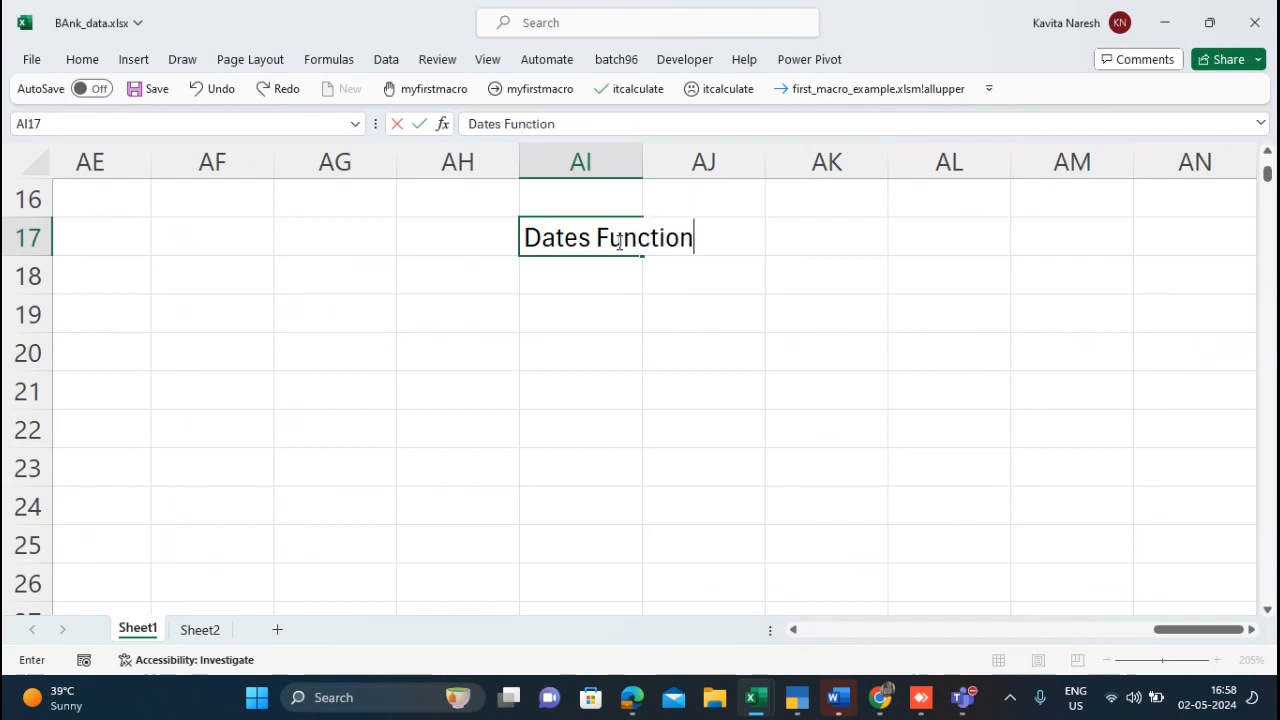
key("Return")
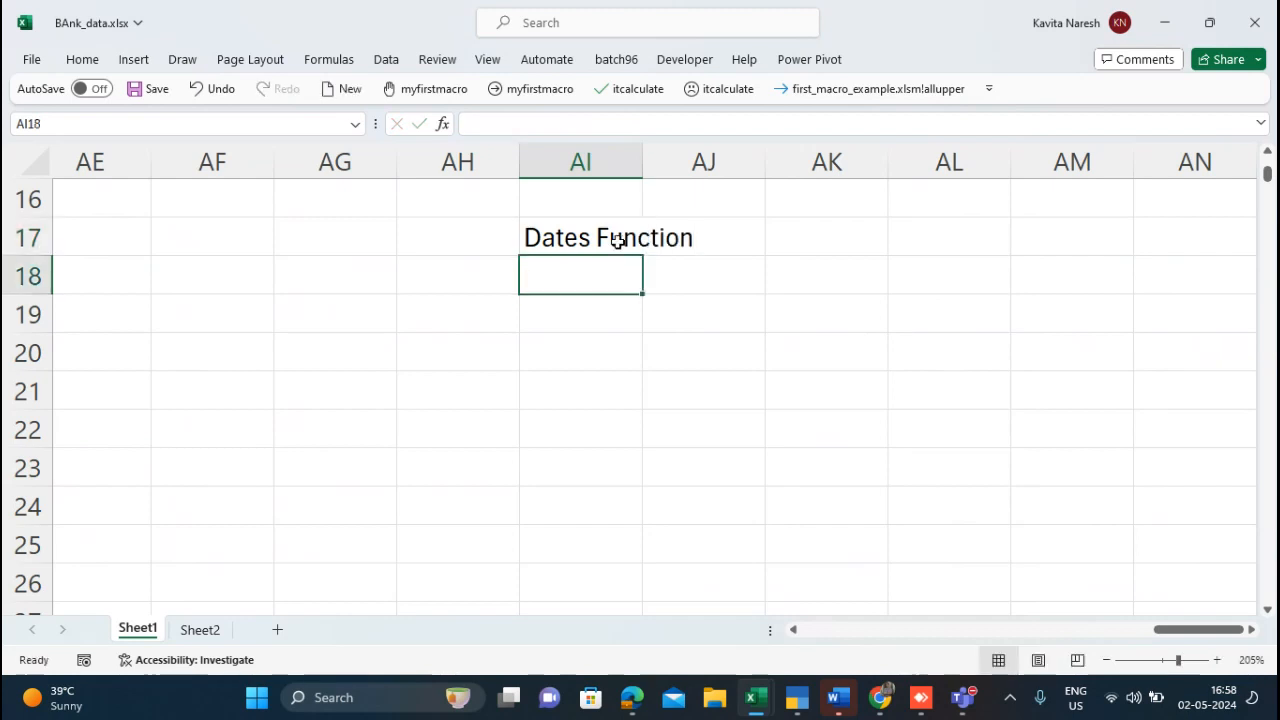
Step: List "1,Today()" in AI18 under the heading and describe it as "Current Date" in AJ18
type("1,Today")
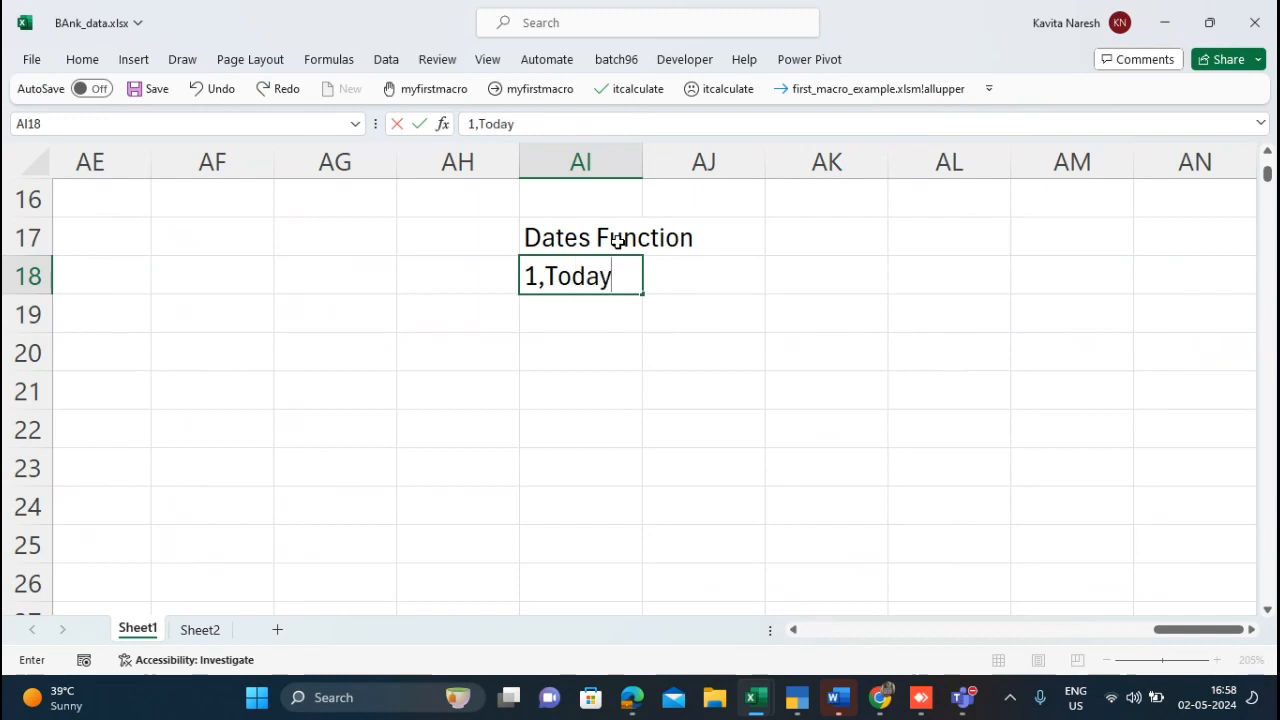
type("()")
key("ctrl+Return")
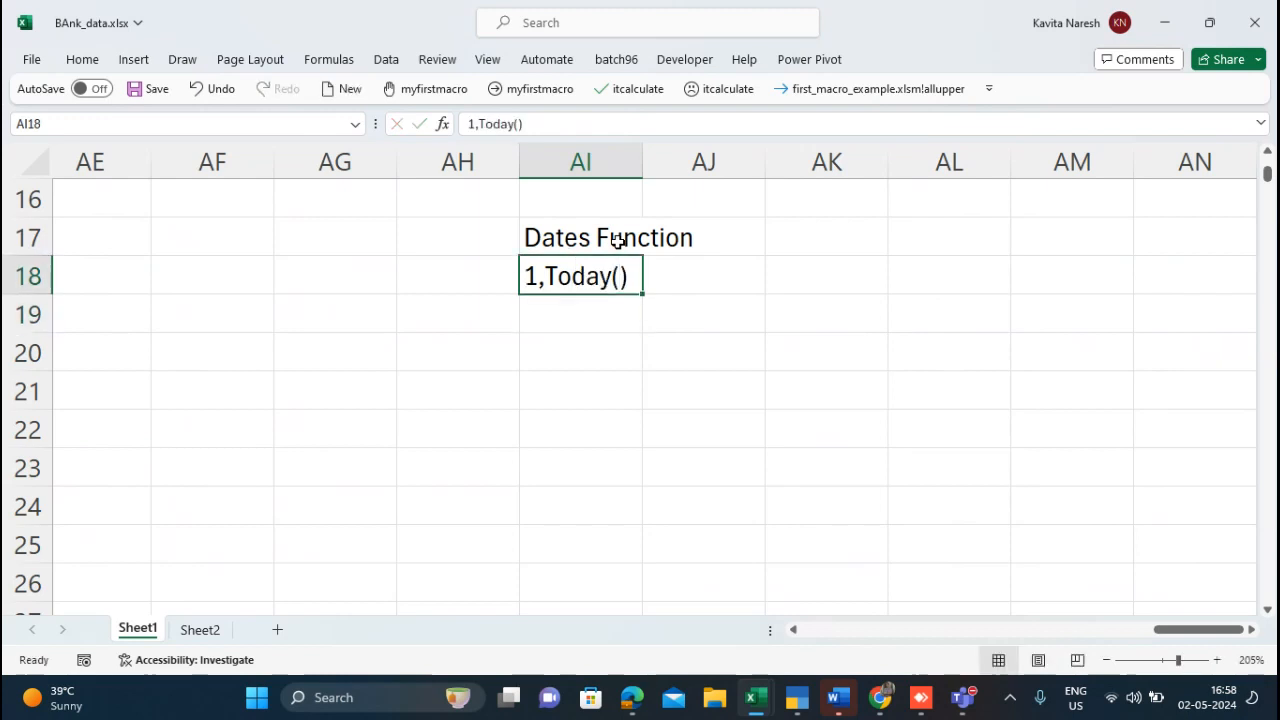
key("Right")
type("Curren")
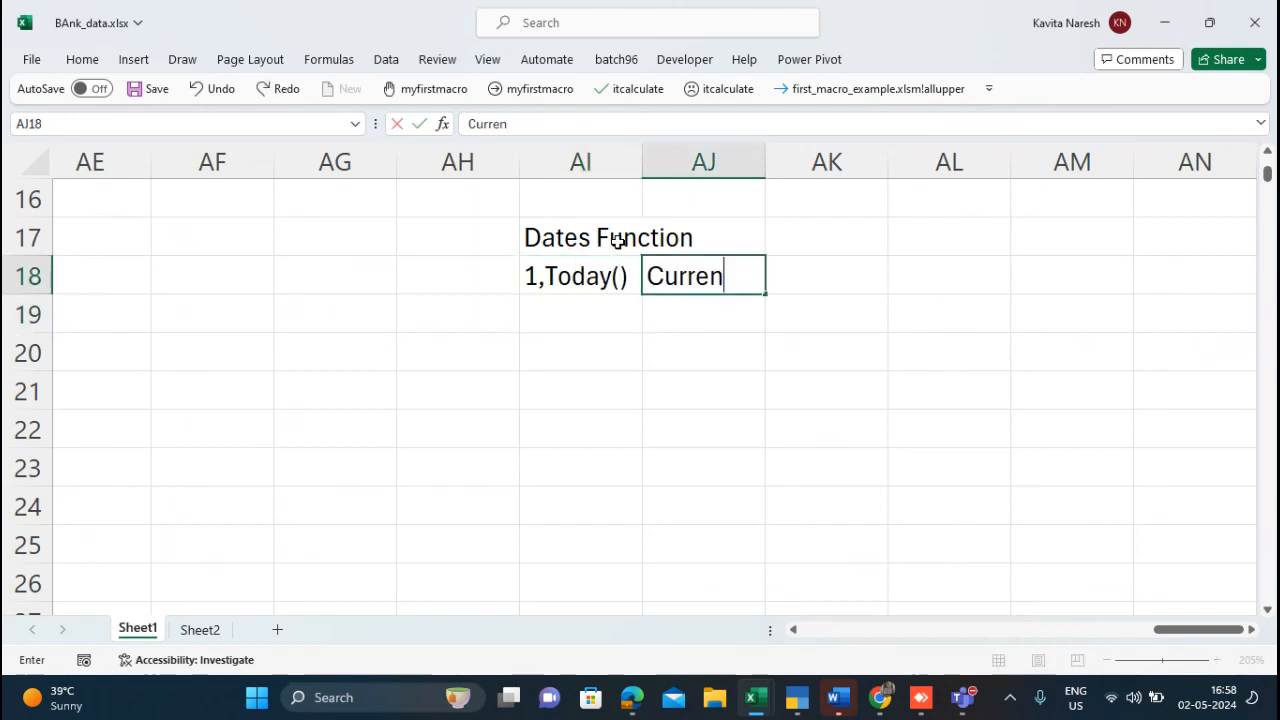
type("t Date")
key("ctrl+Return")
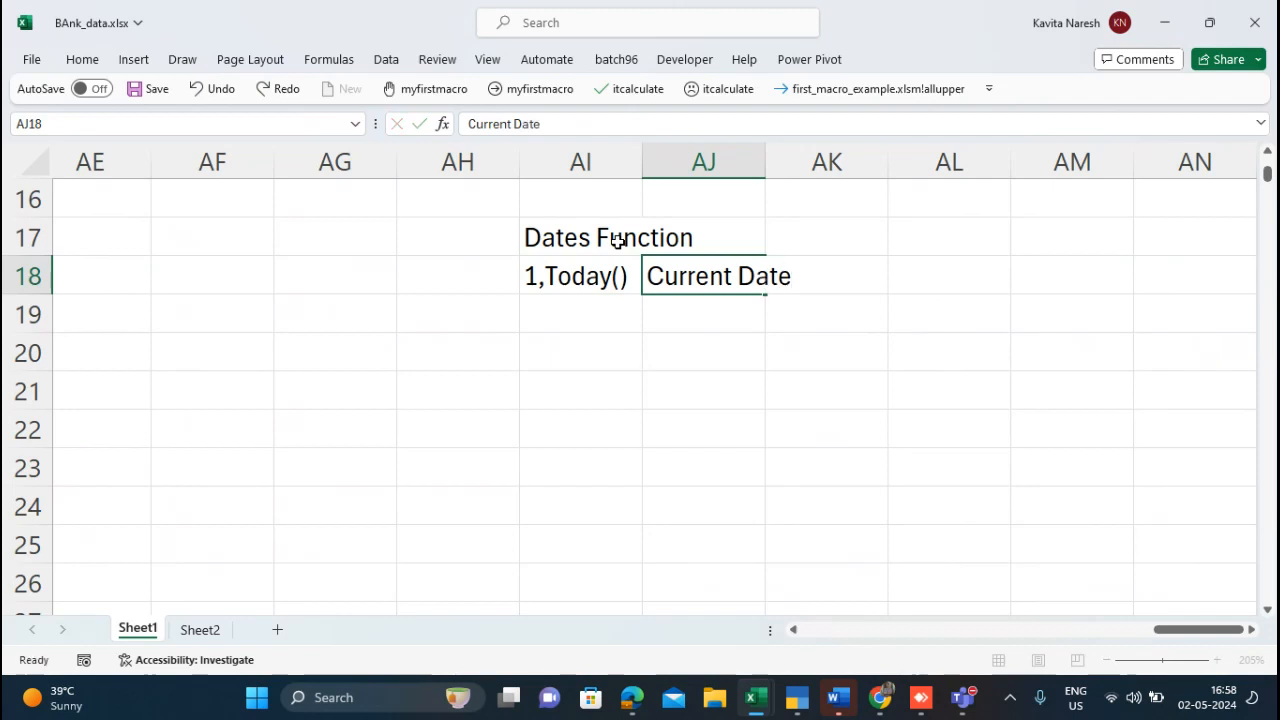
Step: Add "2.Datedif" in AI19 as the second entry of the date function list
key("Down")
key("Left")
type("2.")
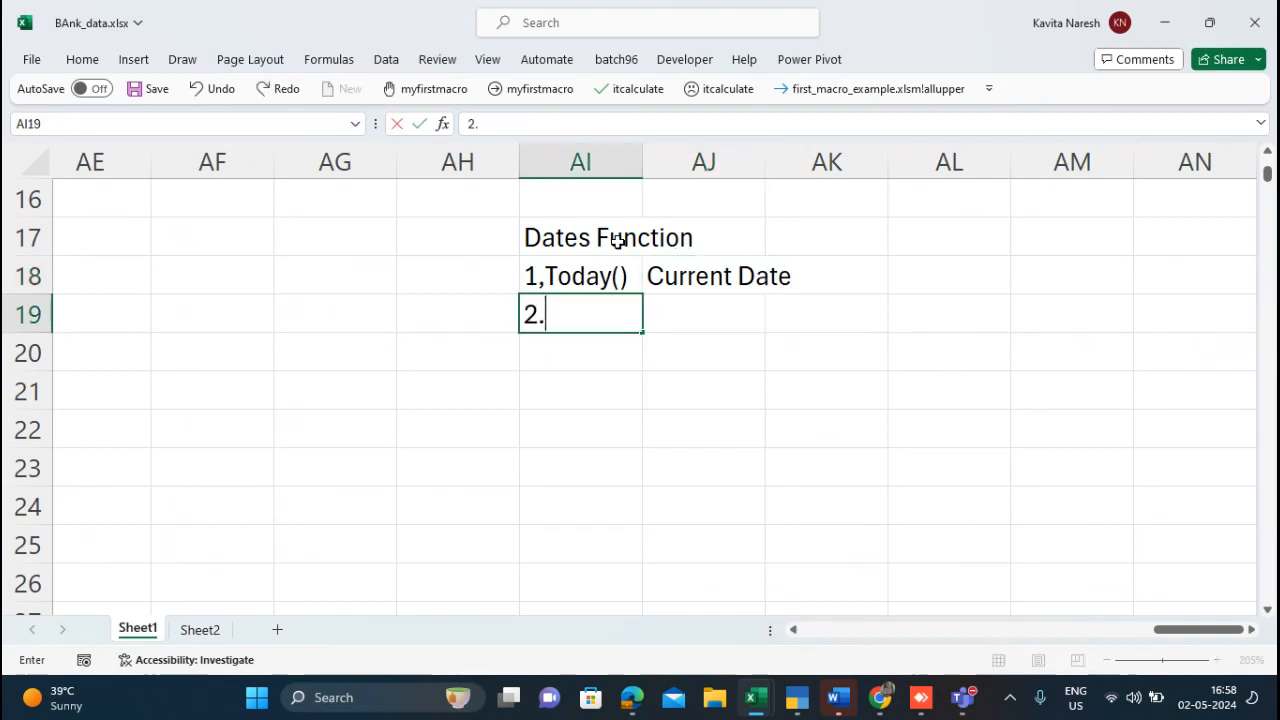
type("Datedif")
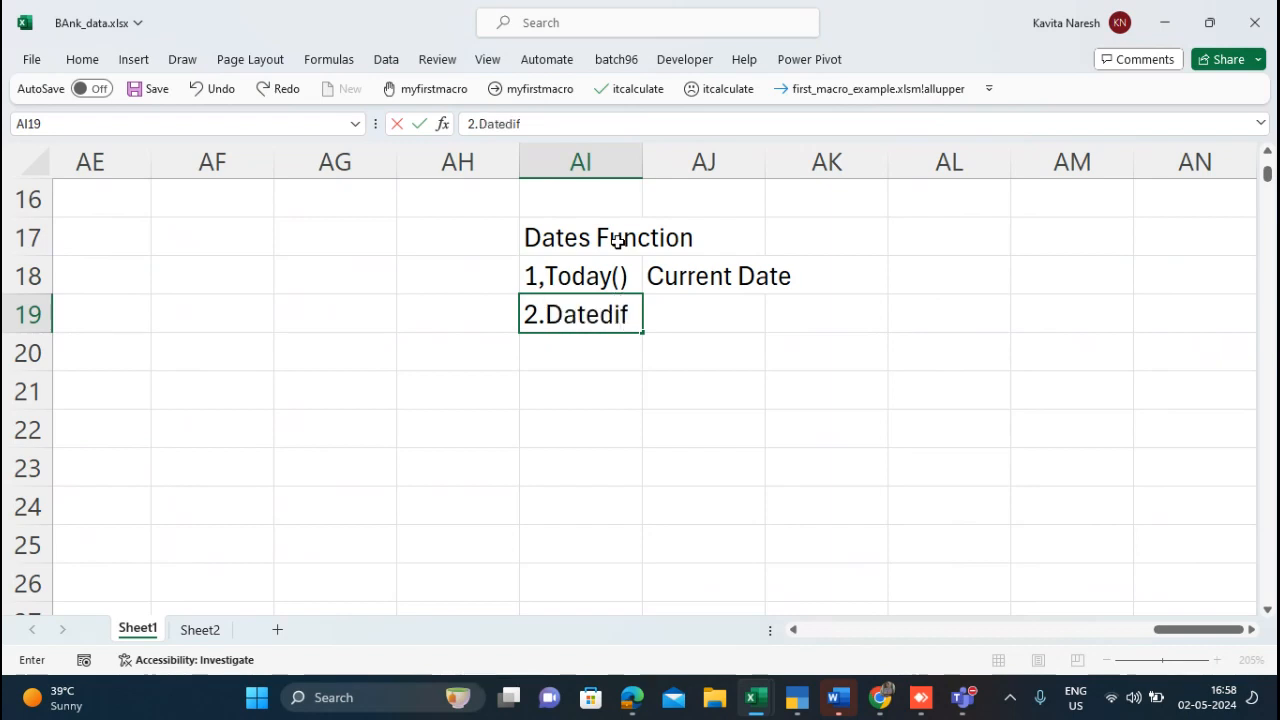
key("Return")
Step: Describe the Datedif entry as "Different between two dates" in AJ19
key("Up")
key("Right")
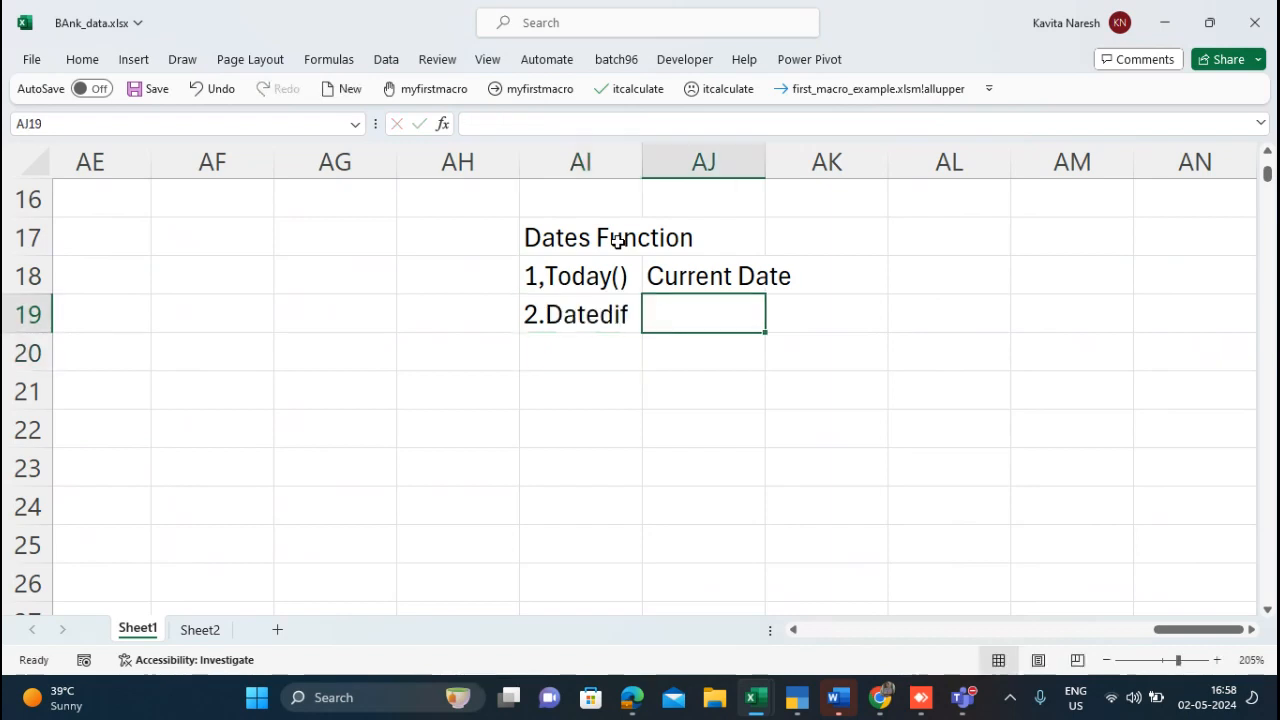
type("Different")
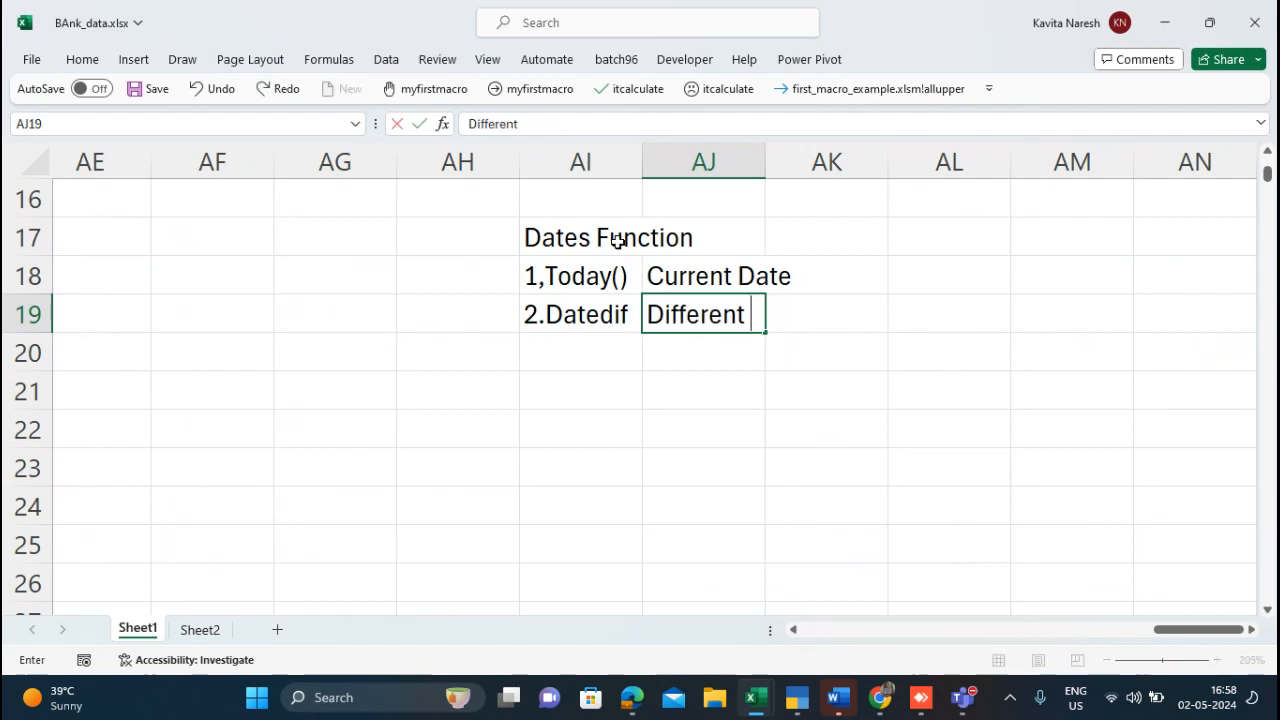
type(" bet")
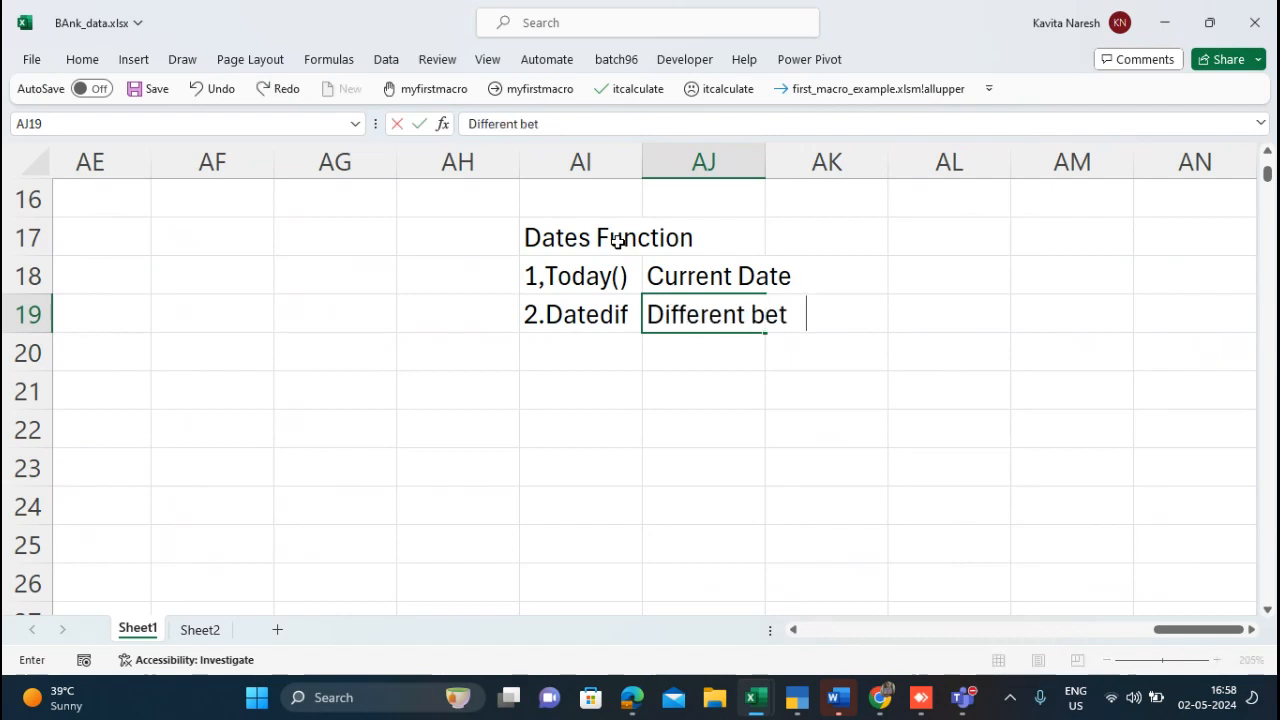
type("ween two")
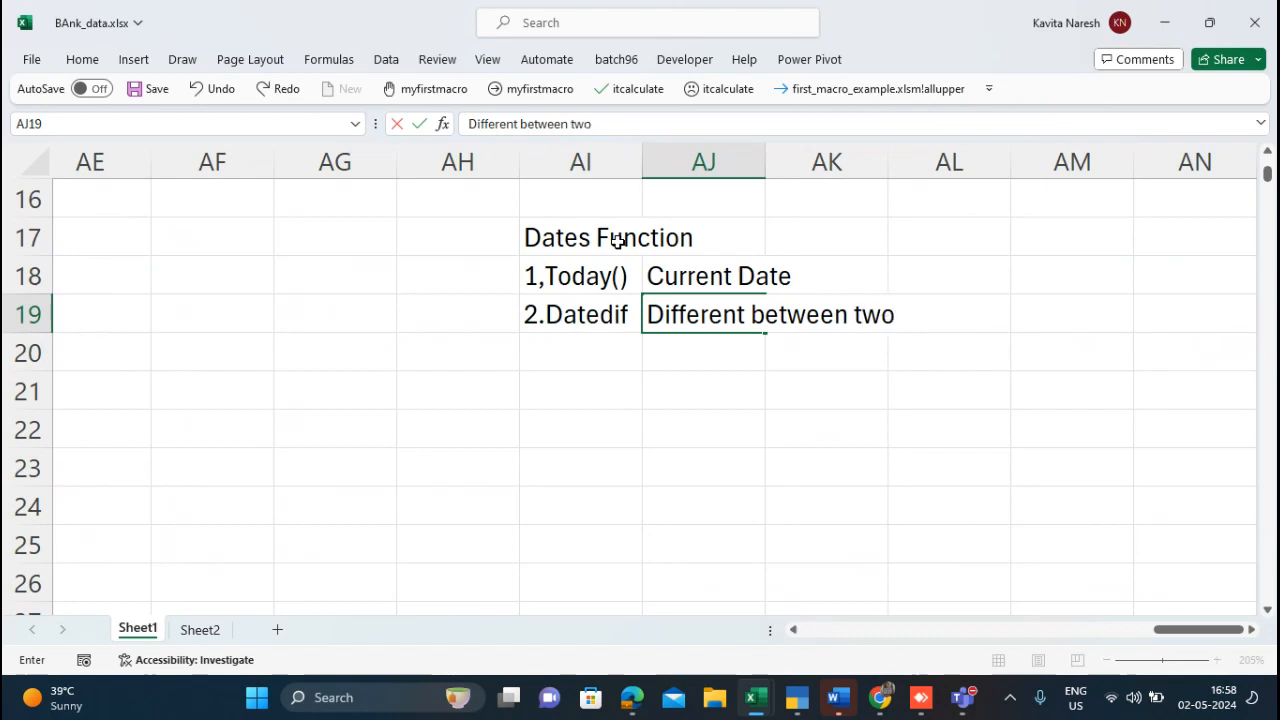
type(" days")
key("BackSpace")
key("BackSpace")
type("tes")
key("Return")
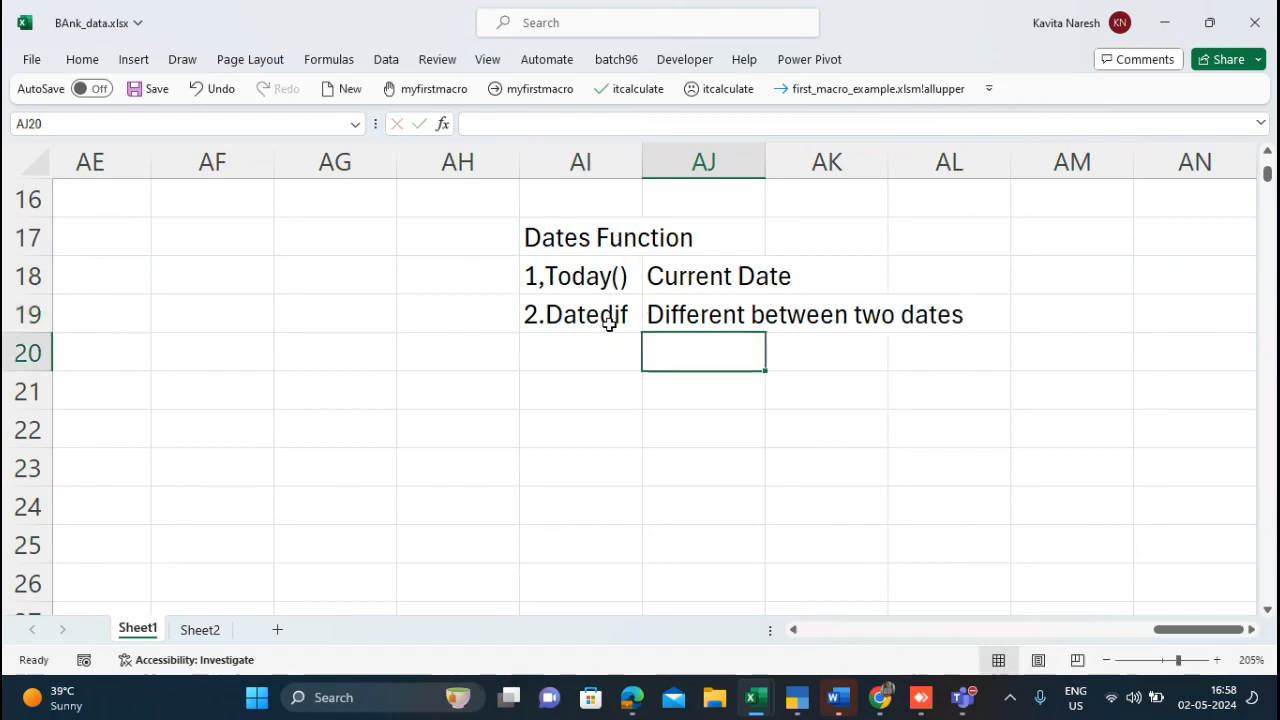
Step: Write the syntax note "=datedif(early date,letter date,formate)" as plain text in AG21
left_click(331, 395)
type("'=")
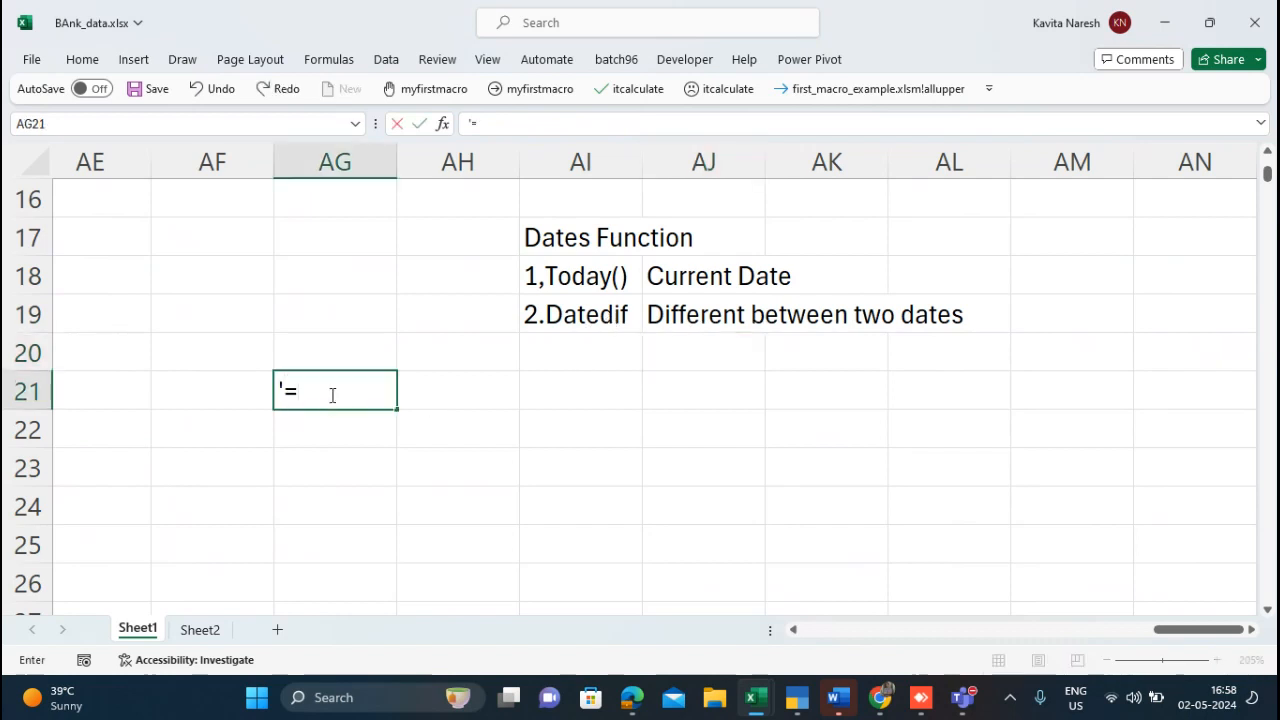
type("datedif(ear")
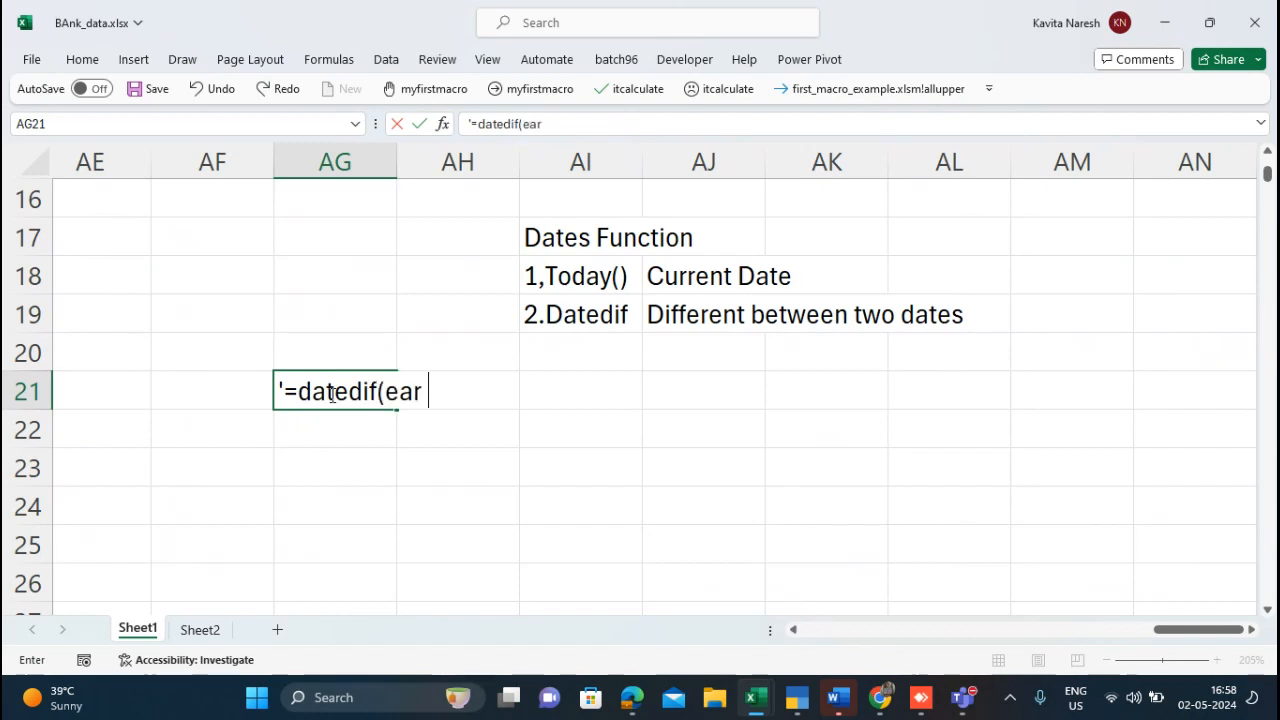
type("ly date")
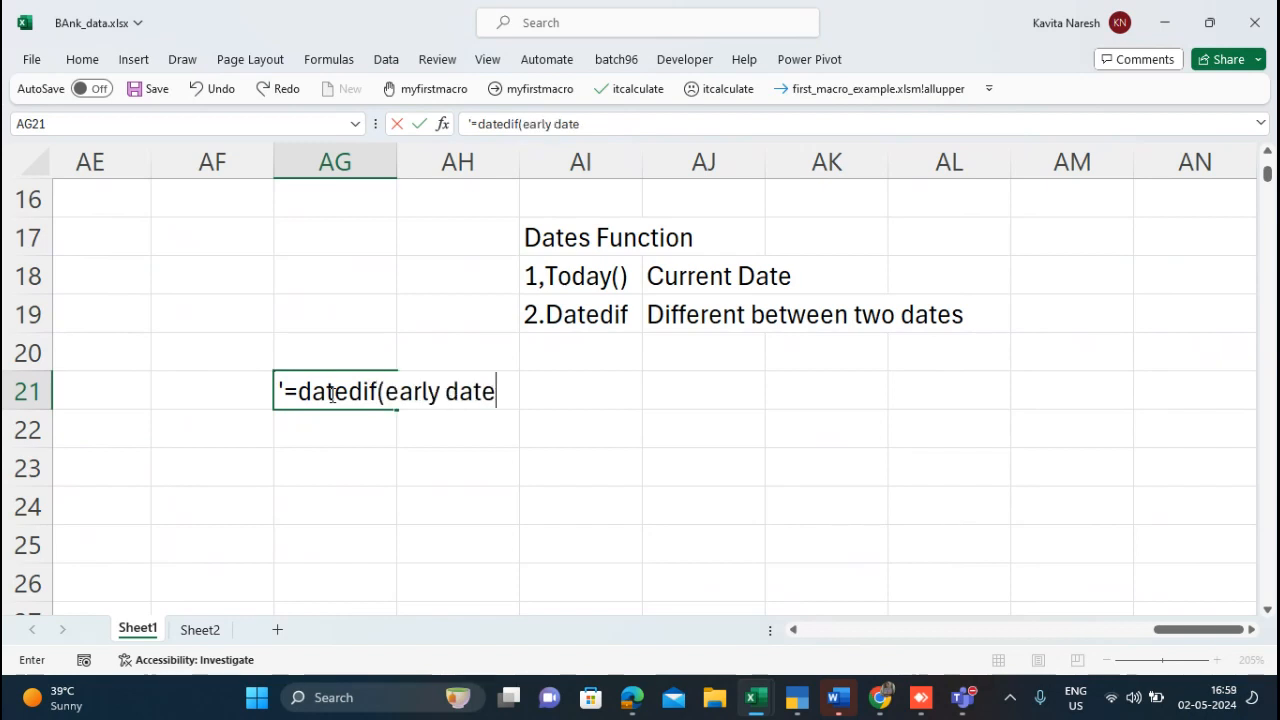
type(",laetter")
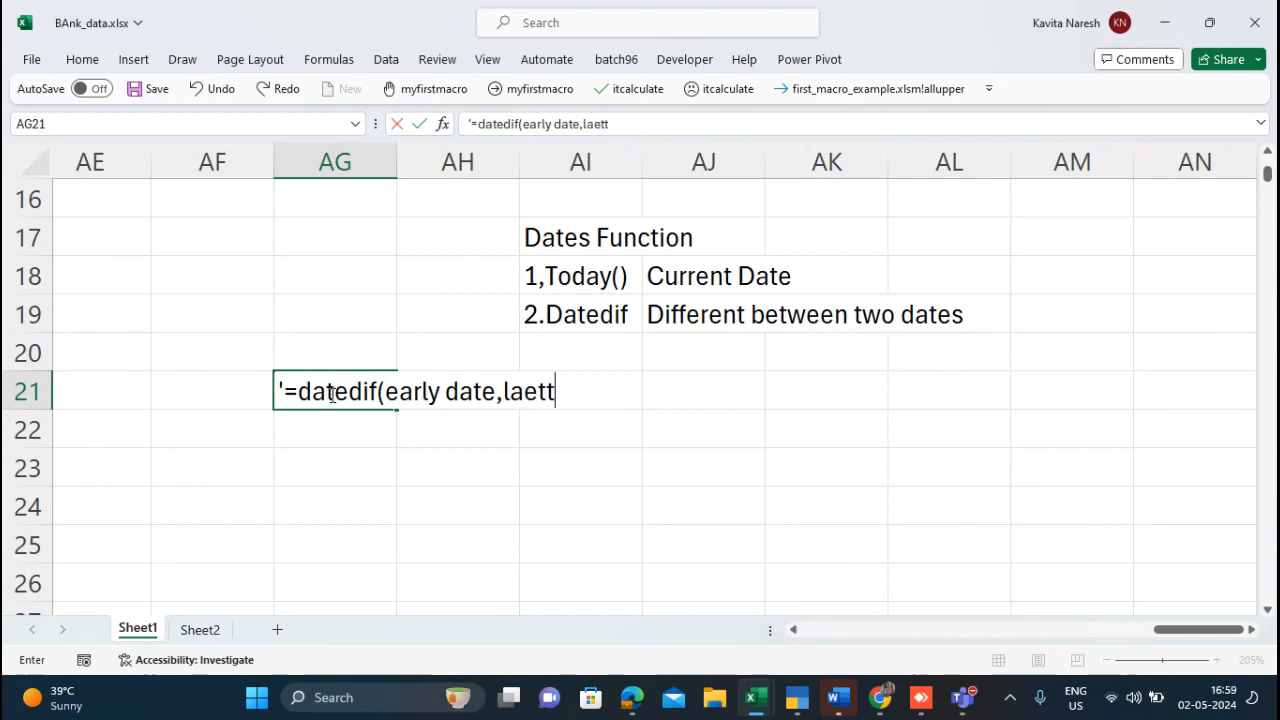
key("BackSpace")
key("BackSpace")
key("BackSpace")
key("BackSpace")
key("BackSpace")
key("BackSpace")
key("BackSpace")
type("letter date,")
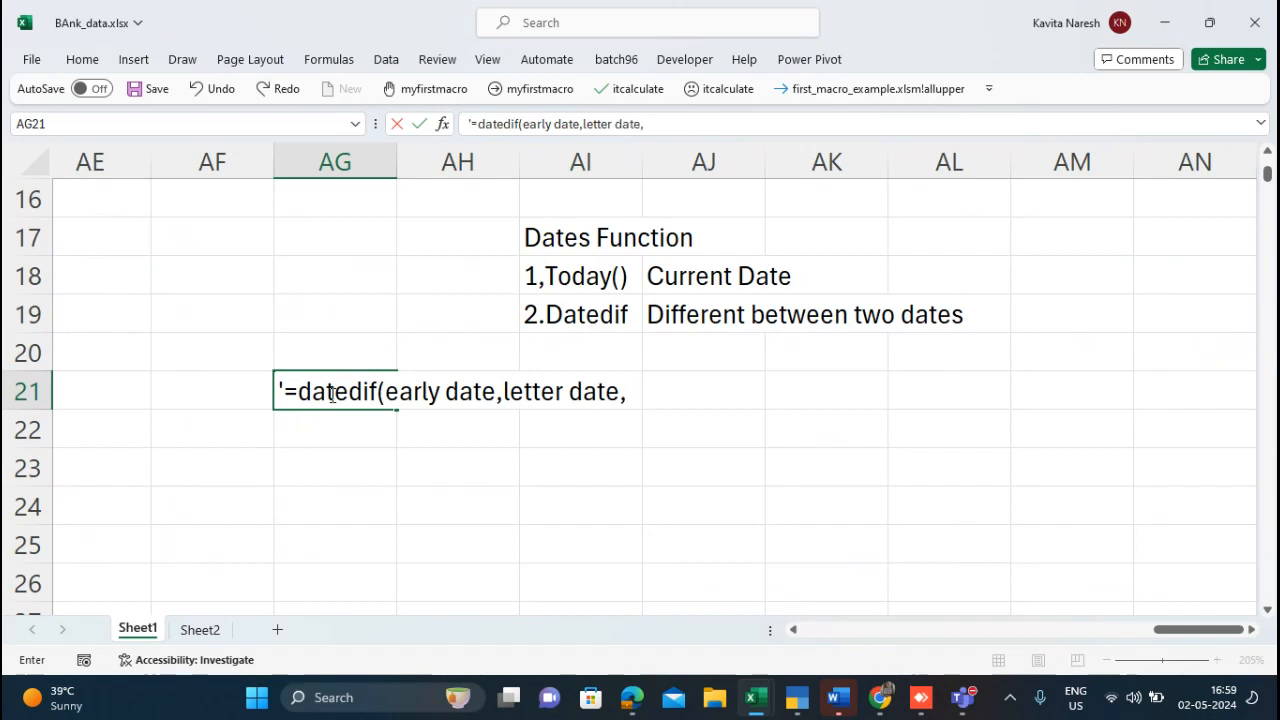
type("form")
type("a")
key("BackSpace")
type("mat")
type(")")
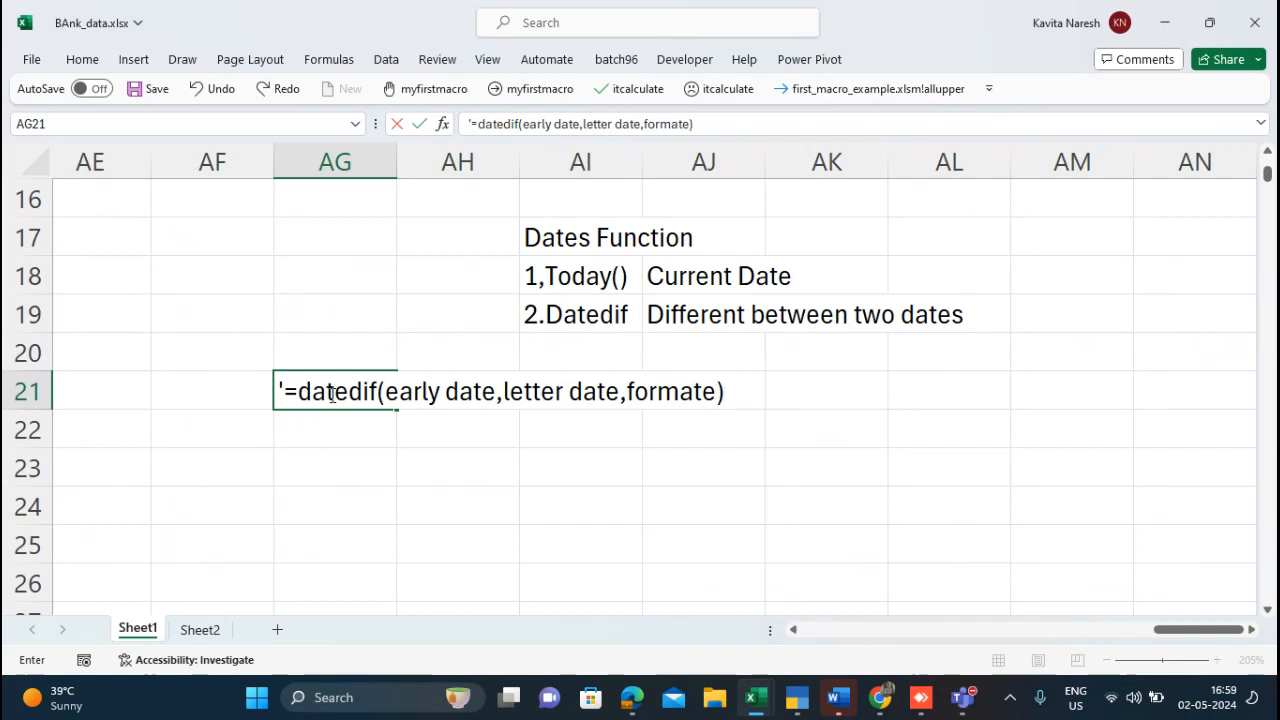
key("Return")
Step: Enter the sample date 12-12-1970 in AG23 and widen column AG
left_click(369, 479)
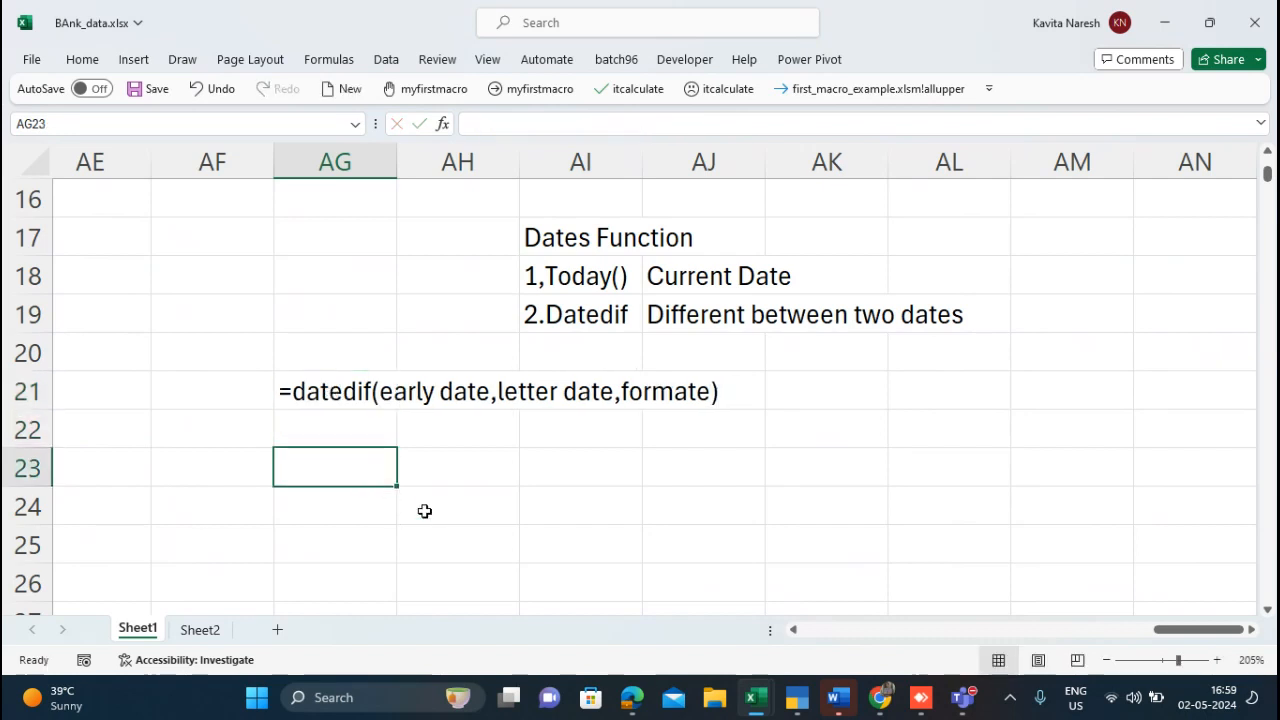
type("12-")
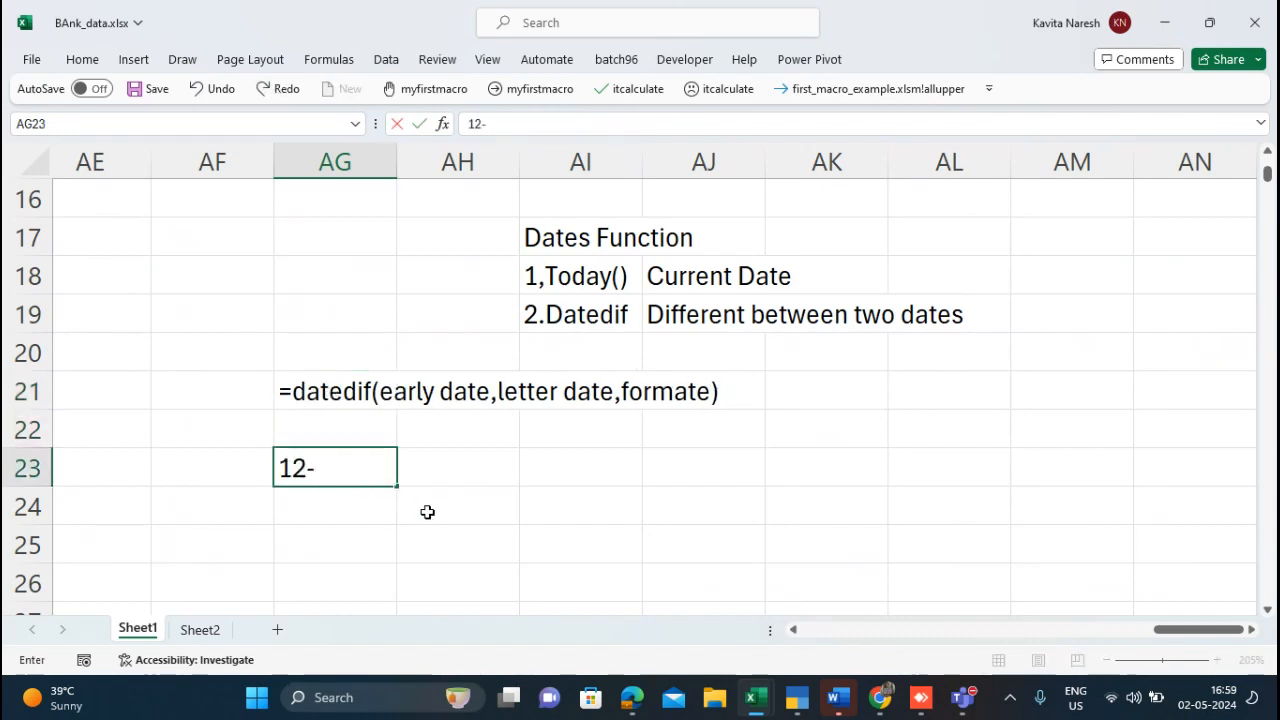
type("12-1970")
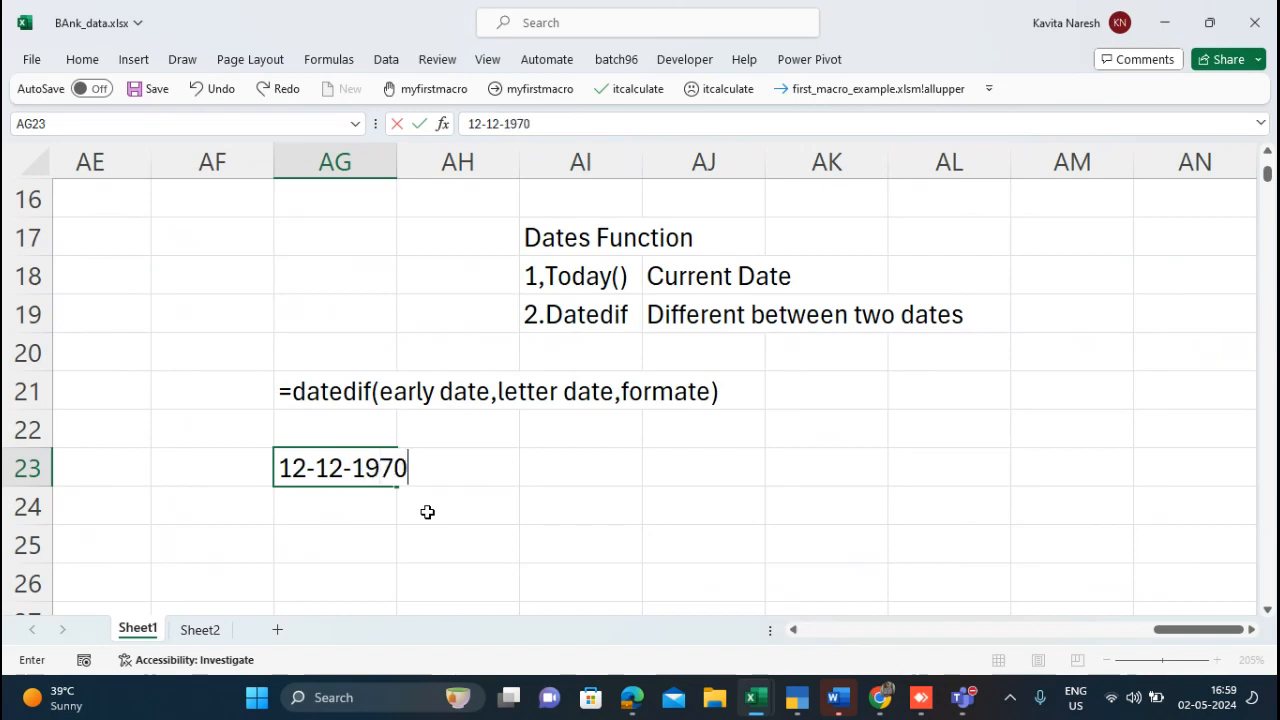
left_click(460, 471)
key("Return")
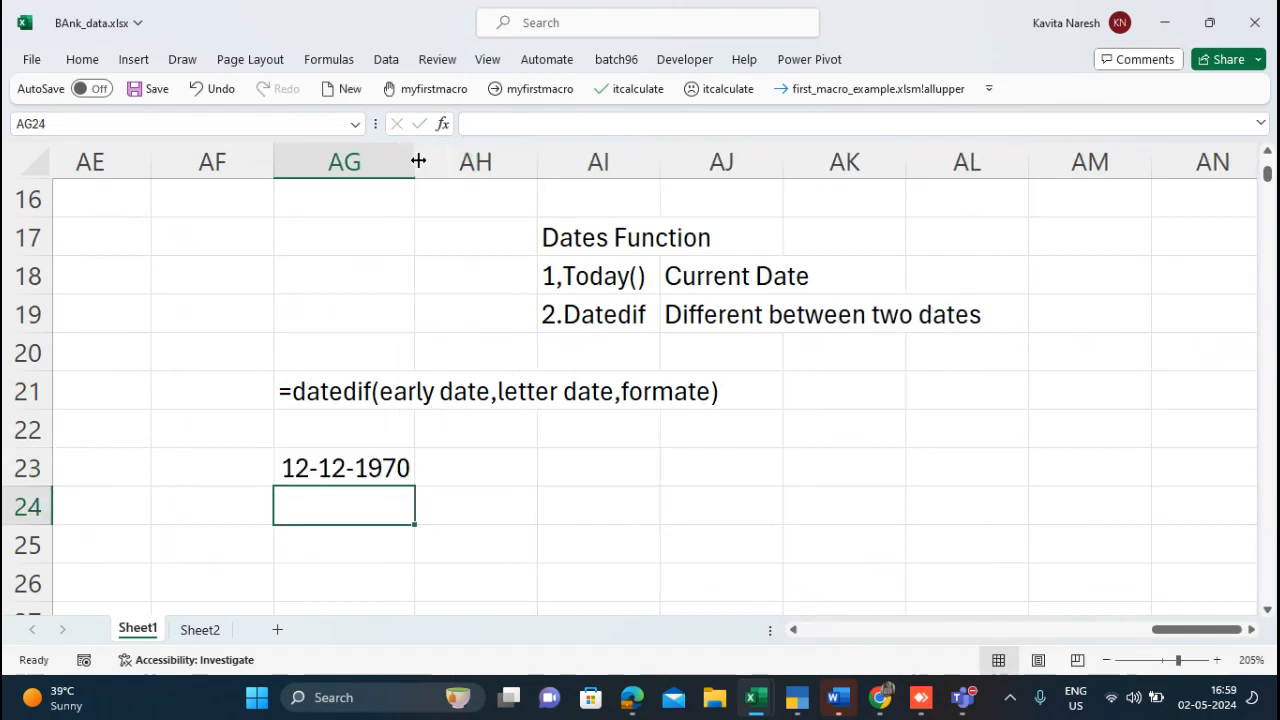
left_click_drag(418, 161, 462, 161)
Step: Calculate the days from the sample date to today in AH23 with =DATEDIF(AG23,TODAY(),"d")
left_click(513, 457)
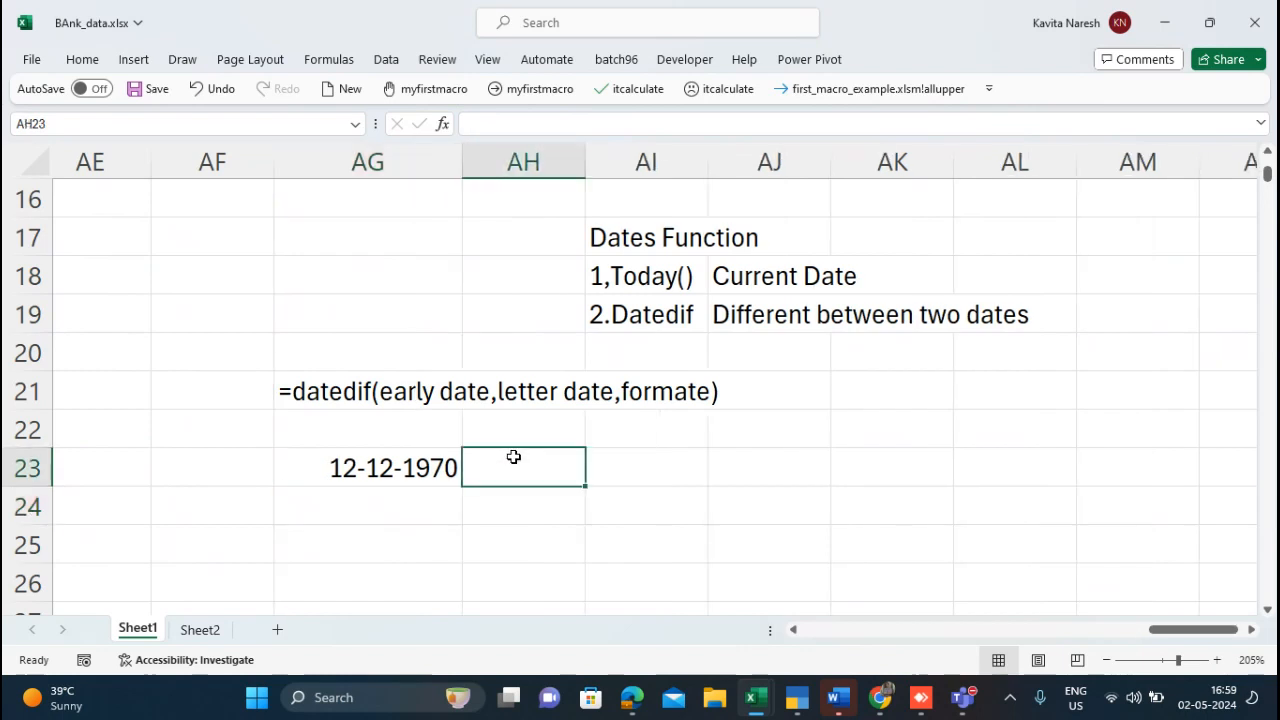
type("=")
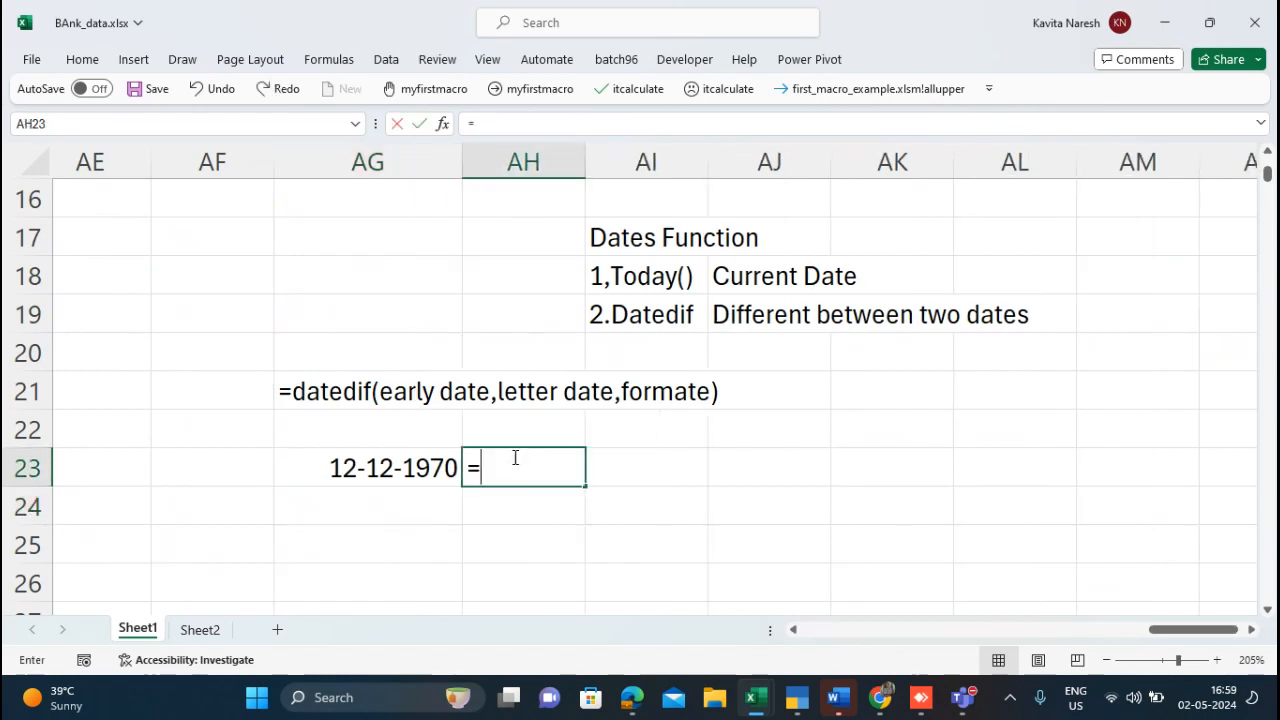
type("datedif(")
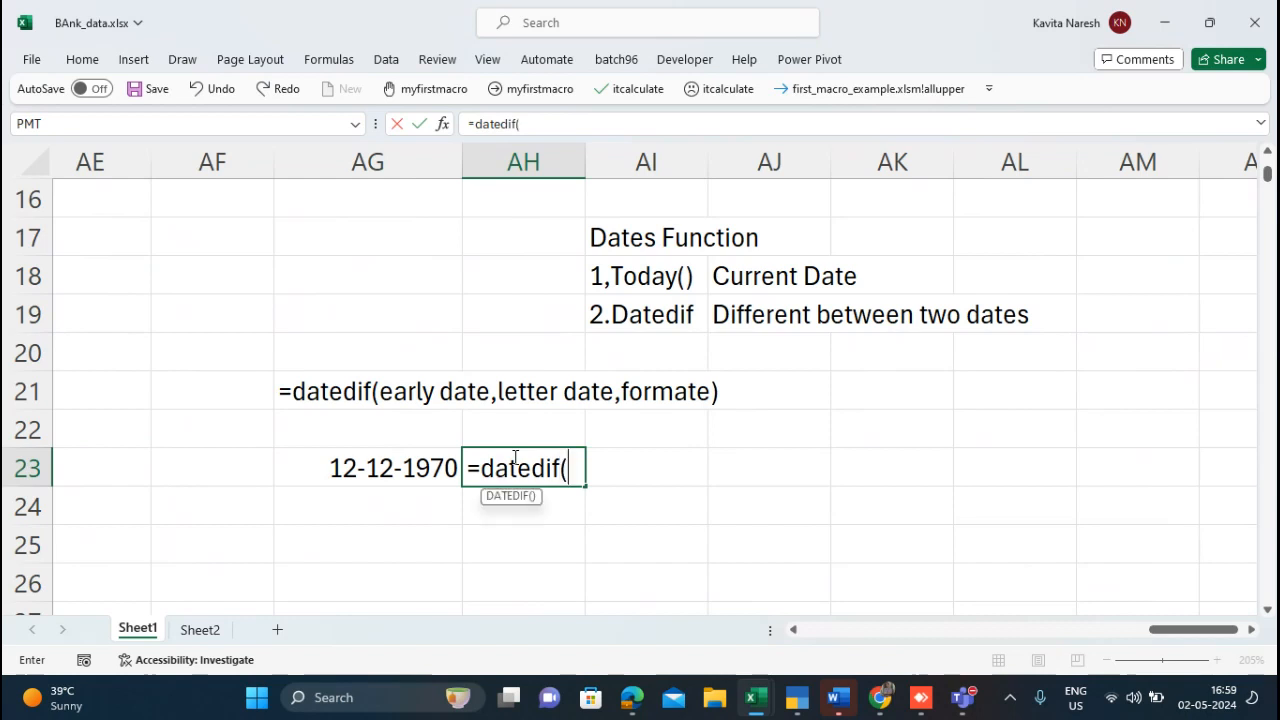
key("Left")
type(",")
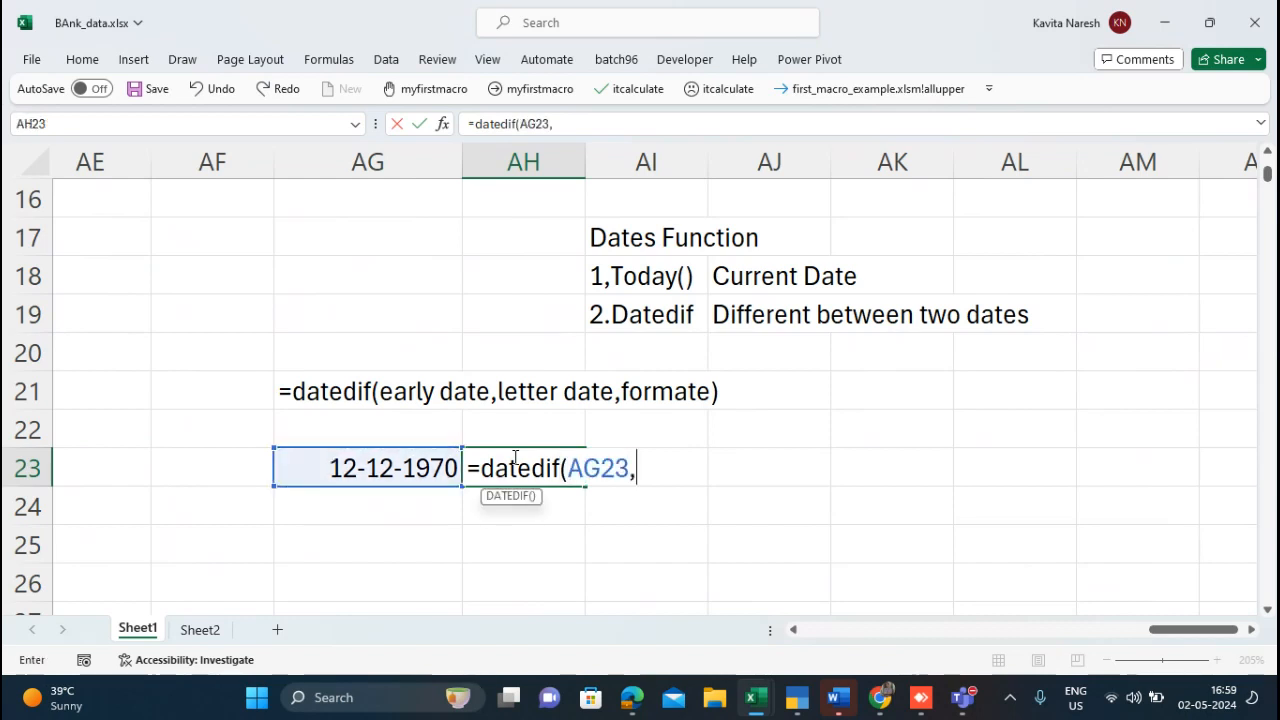
type("today(),\"")
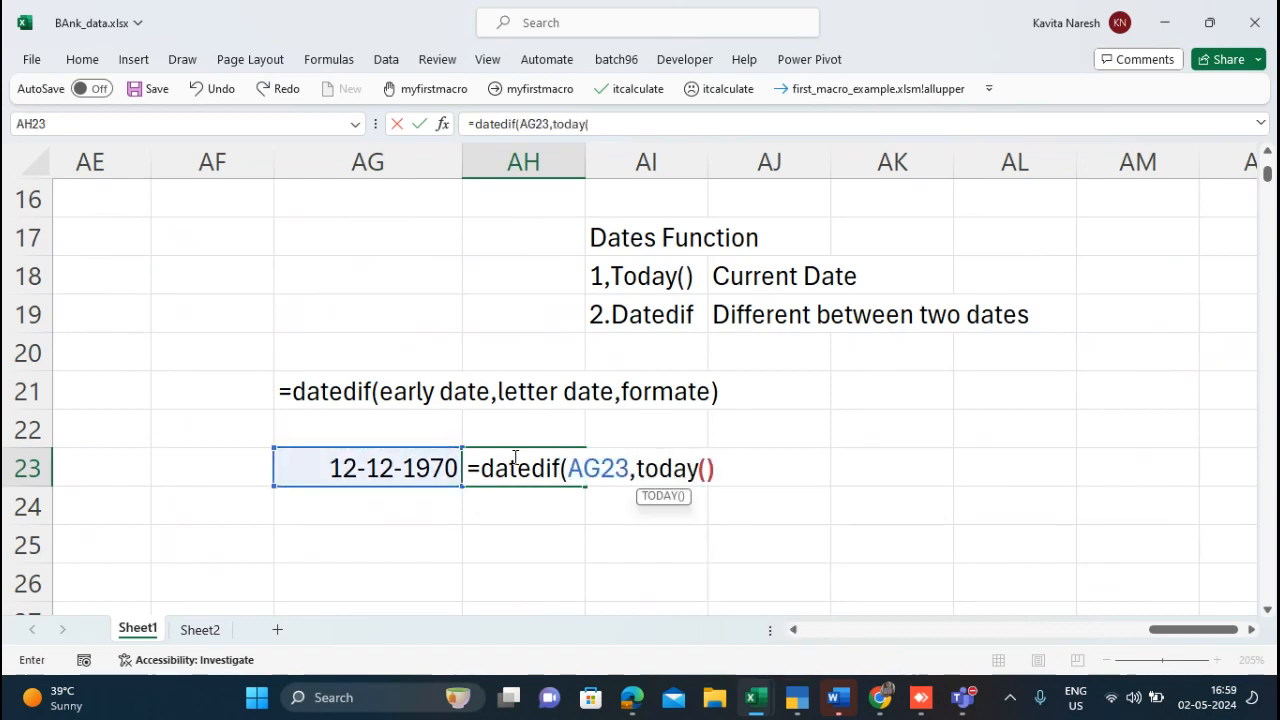
type("d\")")
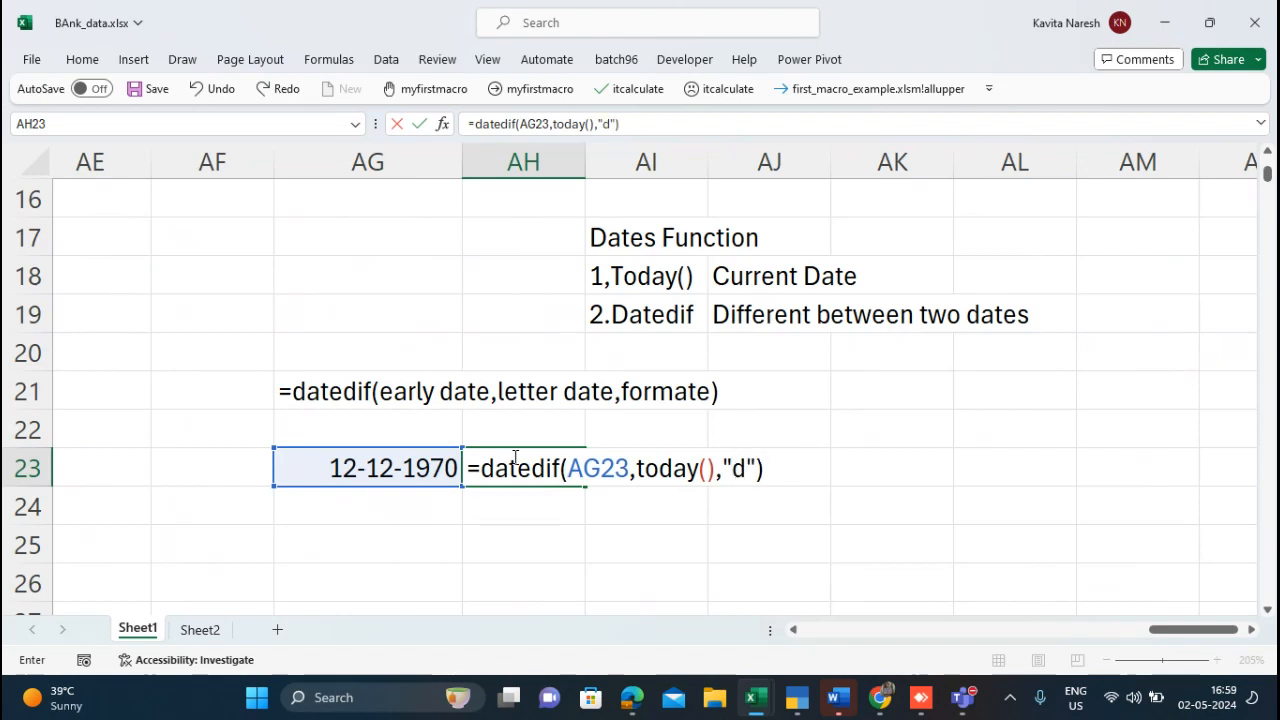
key("Return")
left_click(537, 468)
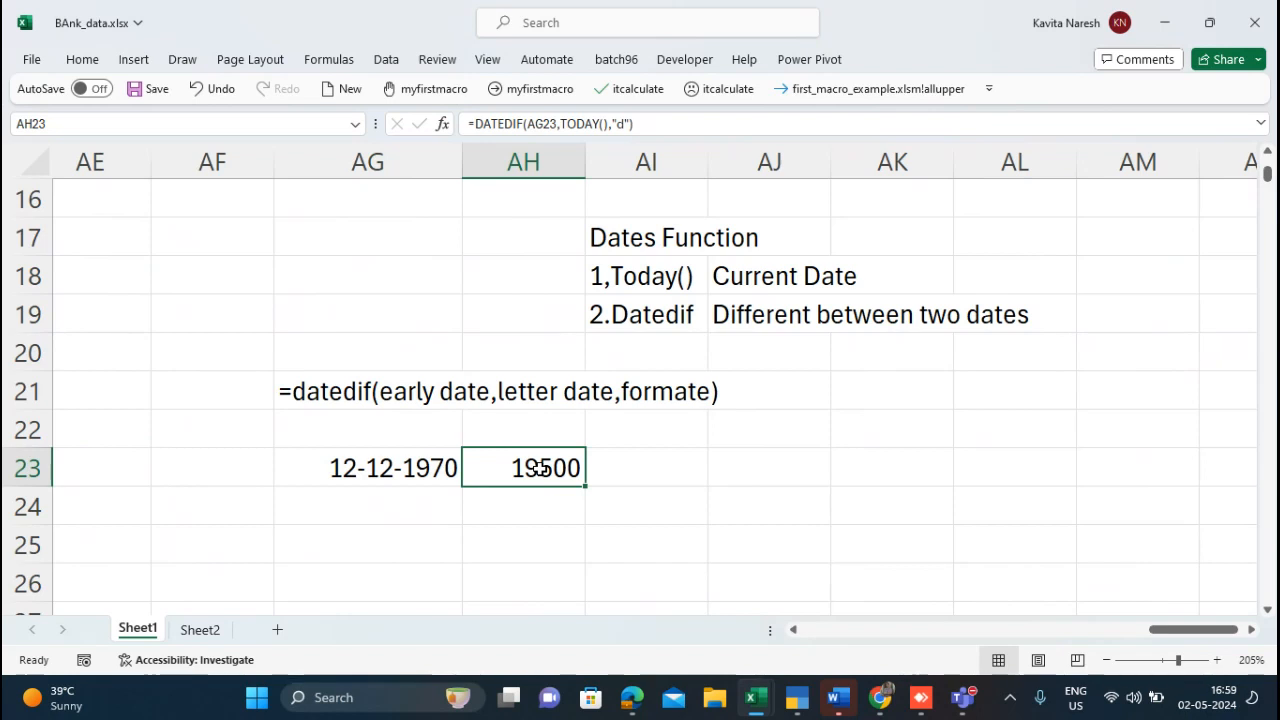
Step: Add the two-line heading "Days Diffrence" in AH22 above the day count
left_click(567, 437)
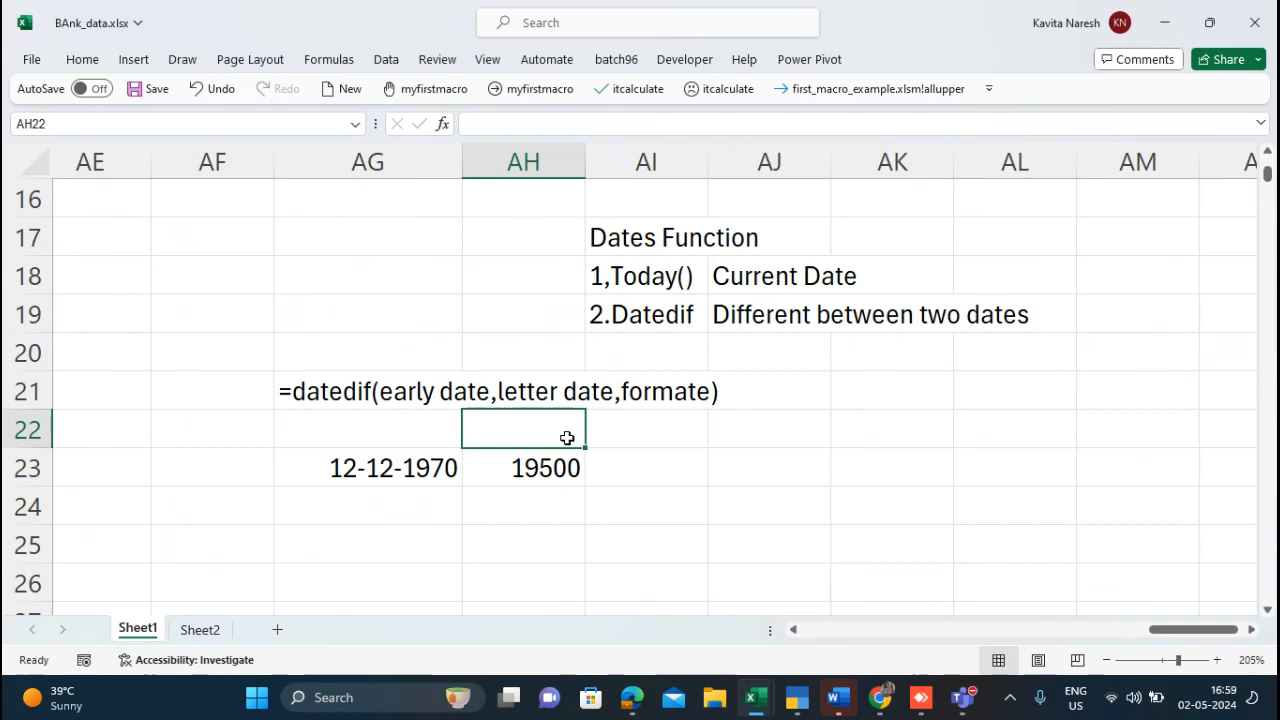
type("Days")
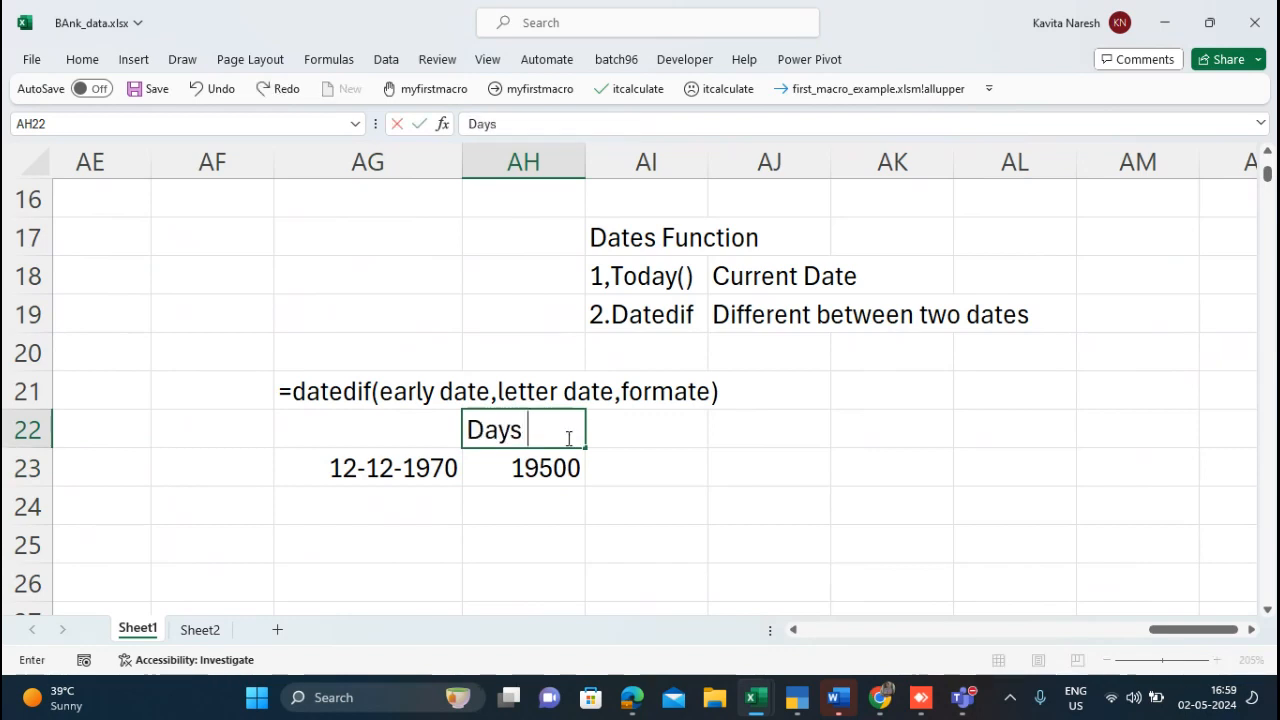
key("alt+Return")
type("Diffre")
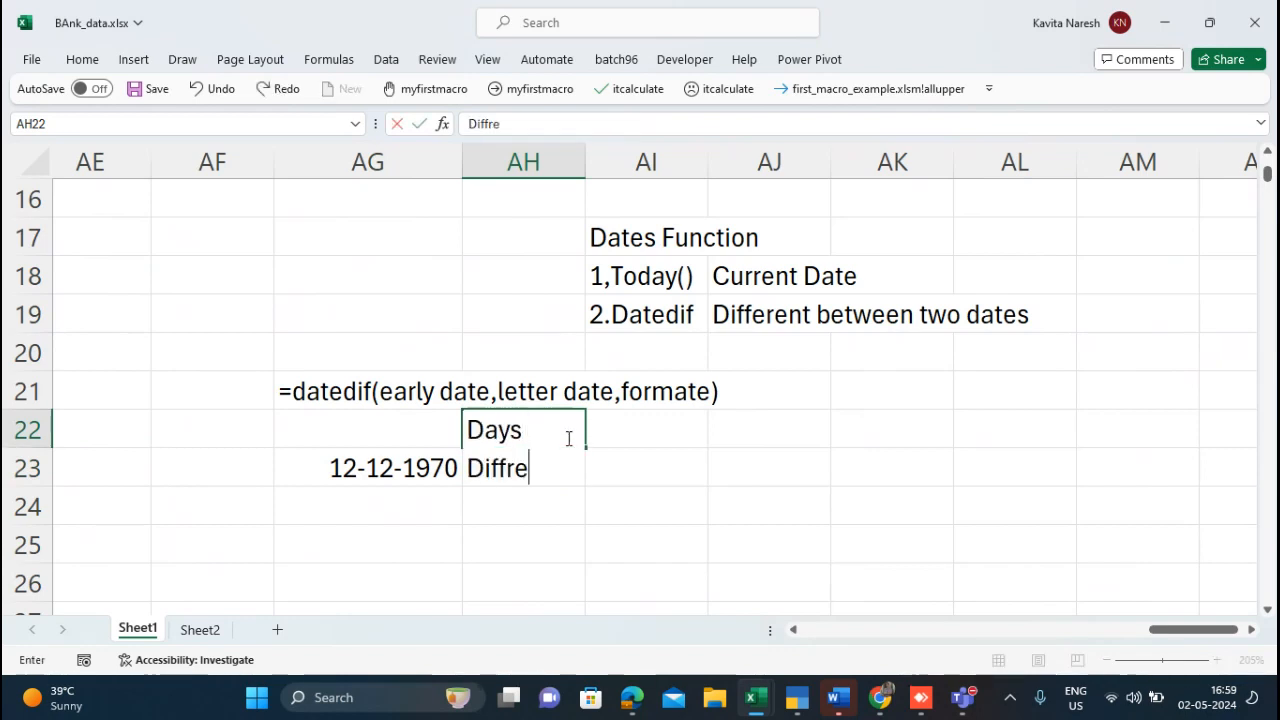
type("nce")
key("Return")
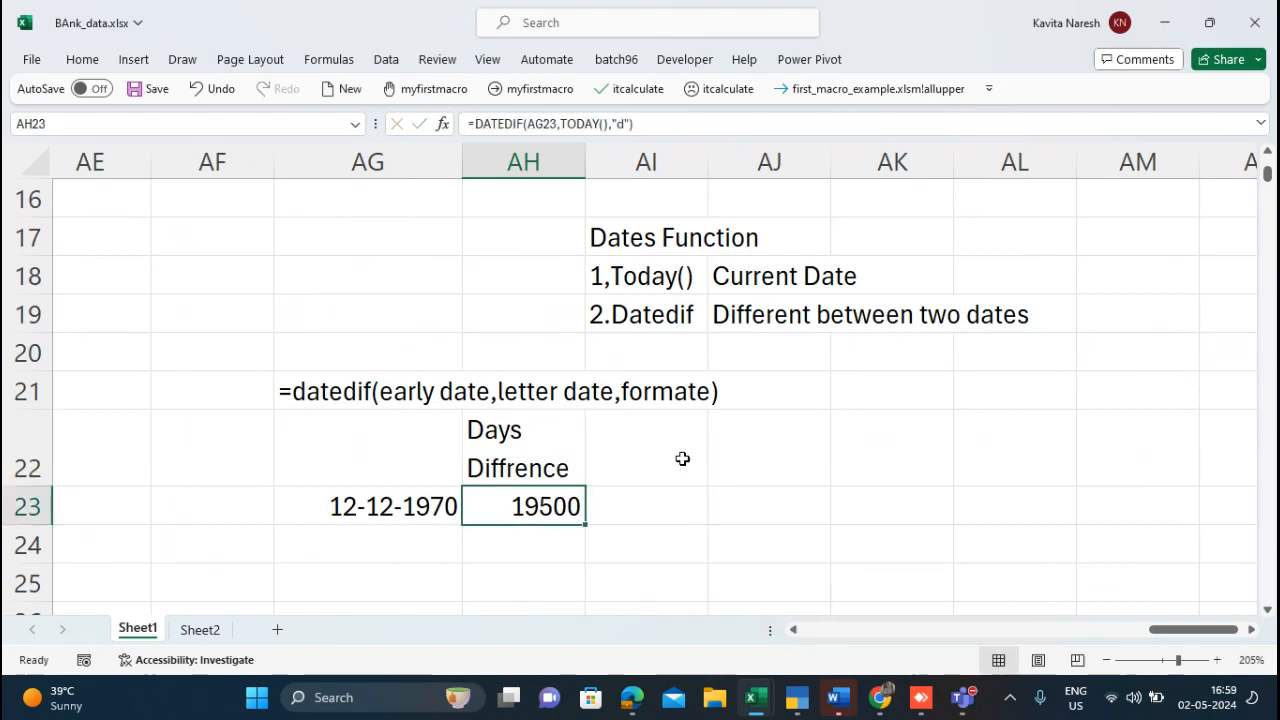
Step: Add the two-line heading "Month diffrence" in AI22
left_click(682, 458)
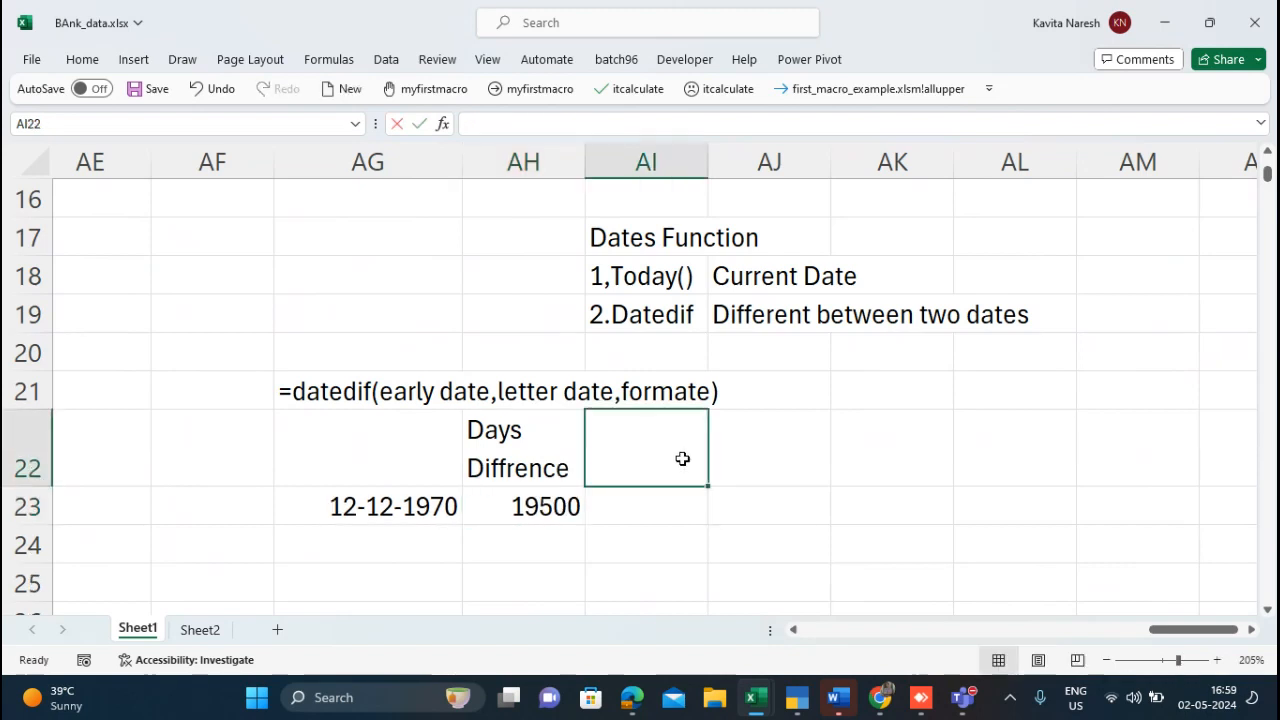
type("Month")
key("alt+Return")
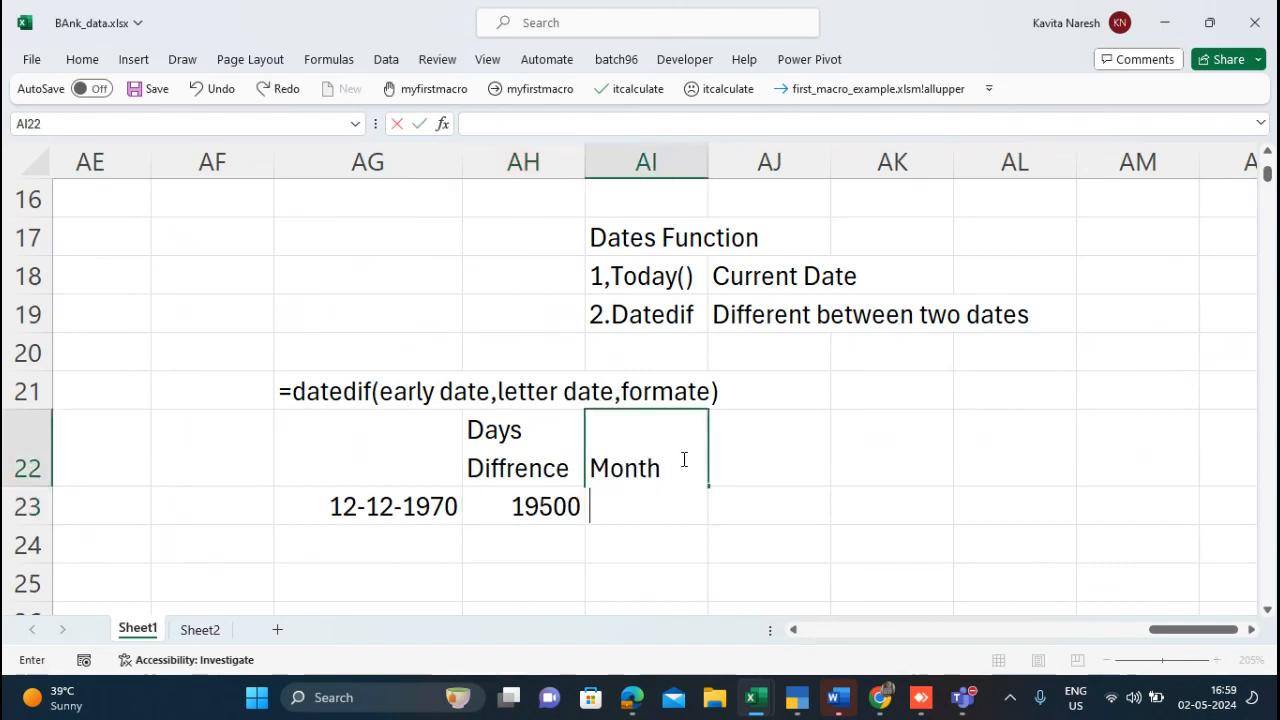
type("diffren")
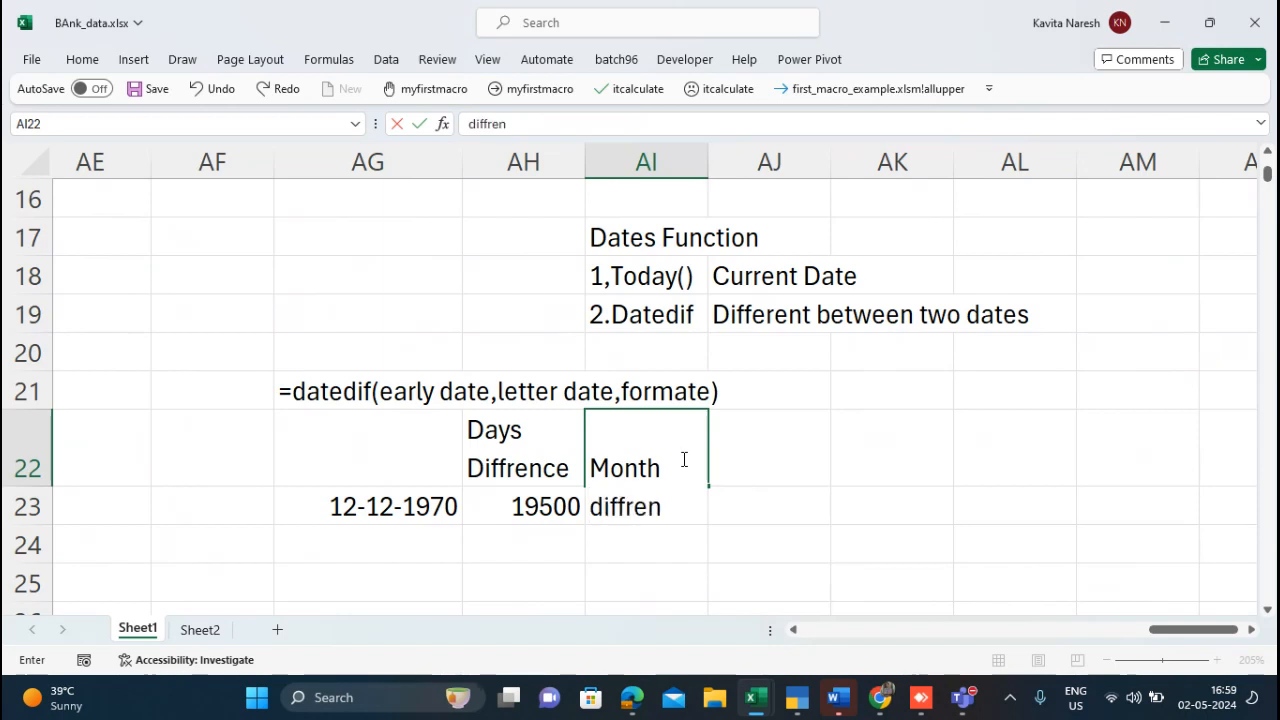
type("c")
key("BackSpace")
key("BackSpace")
key("BackSpace")
type("ence")
key("Return")
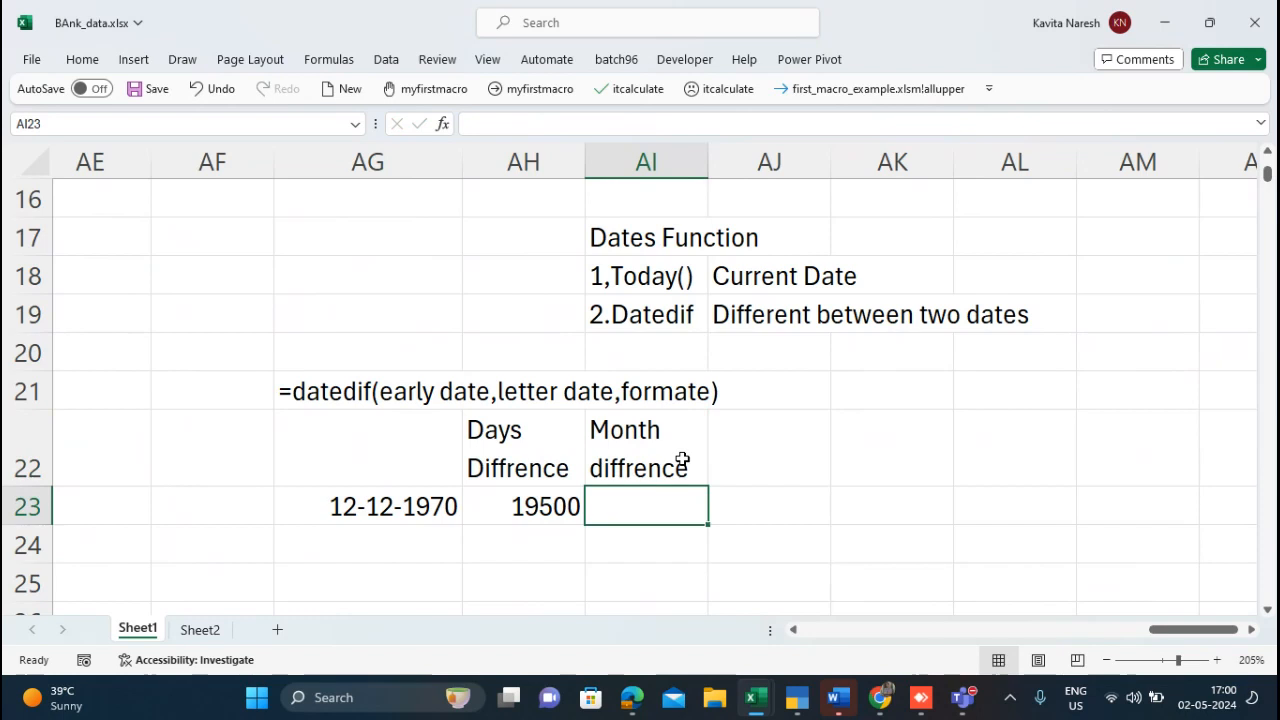
Step: Calculate the complete months from the sample date to today in AI23 with =DATEDIF(AG23,TODAY(),"m")
type("=datedif")
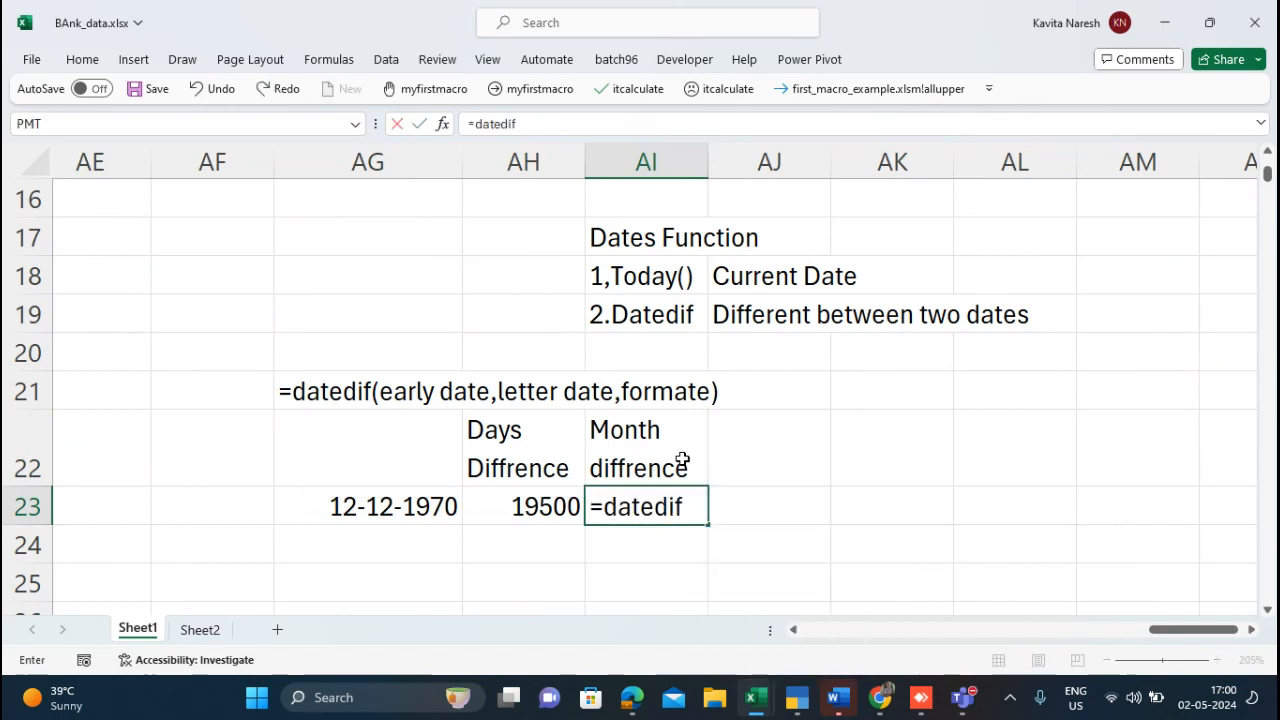
type("(")
left_click(436, 508)
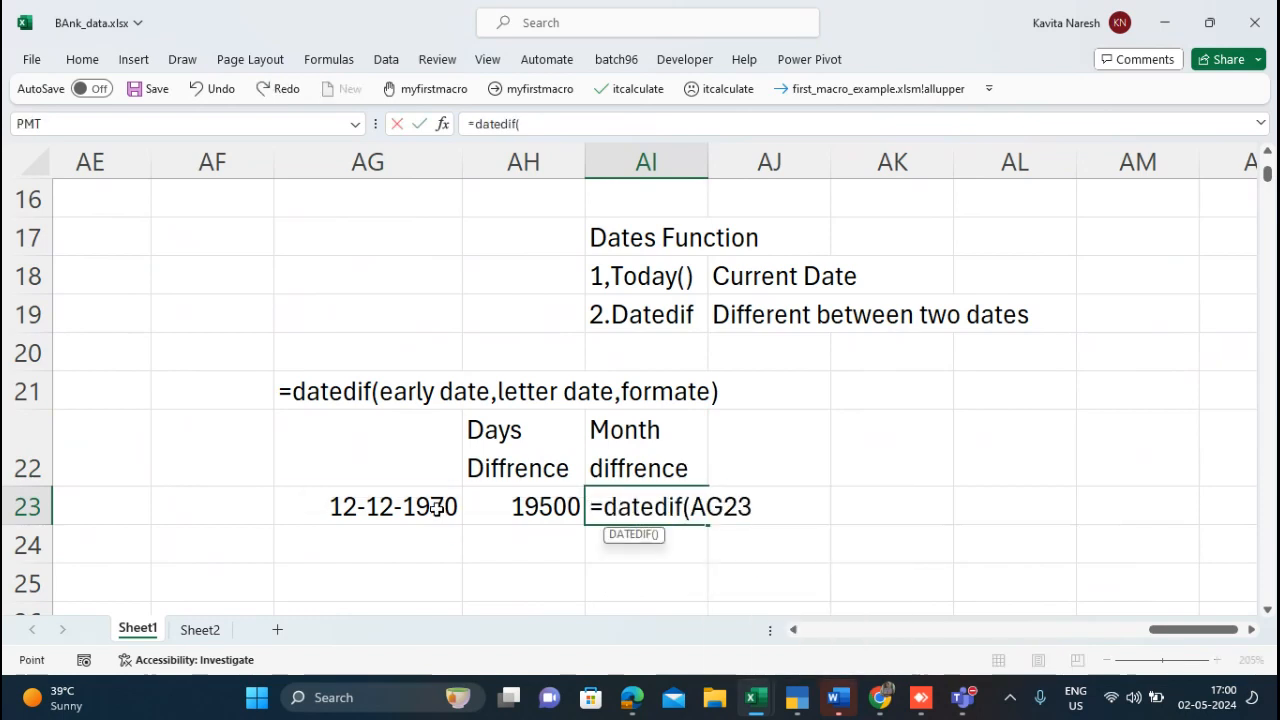
type(",")
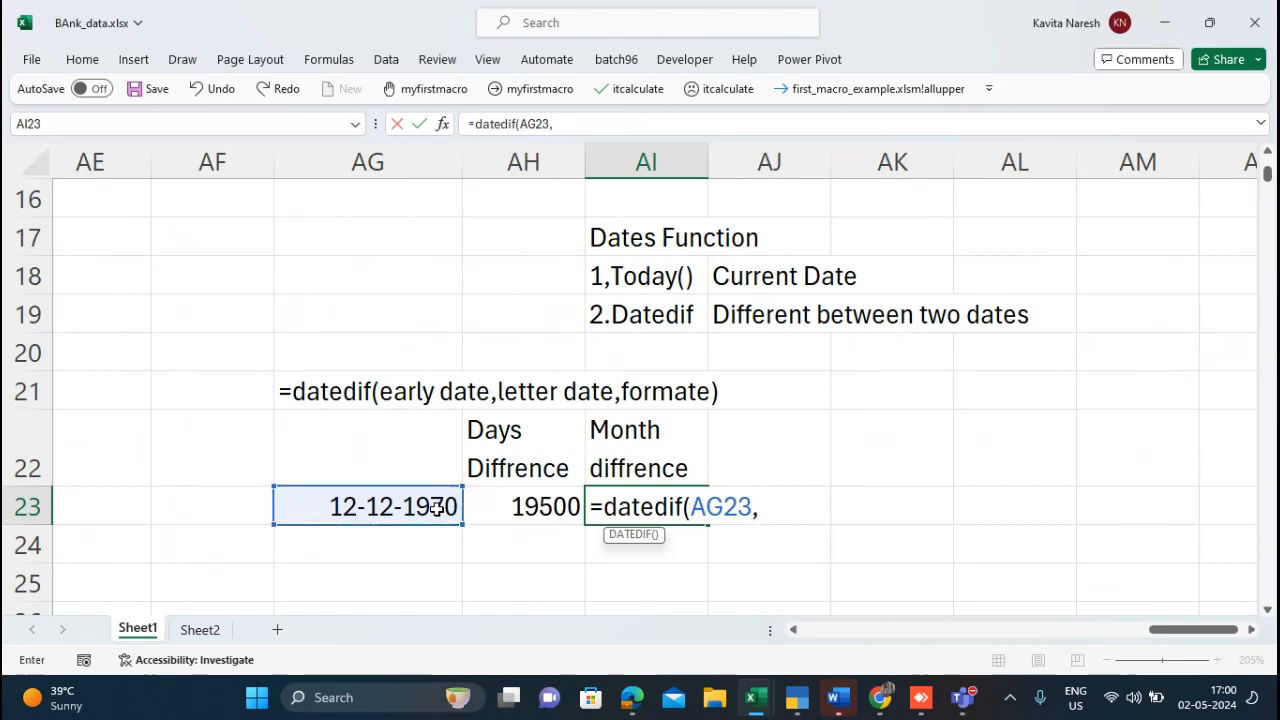
type("today")
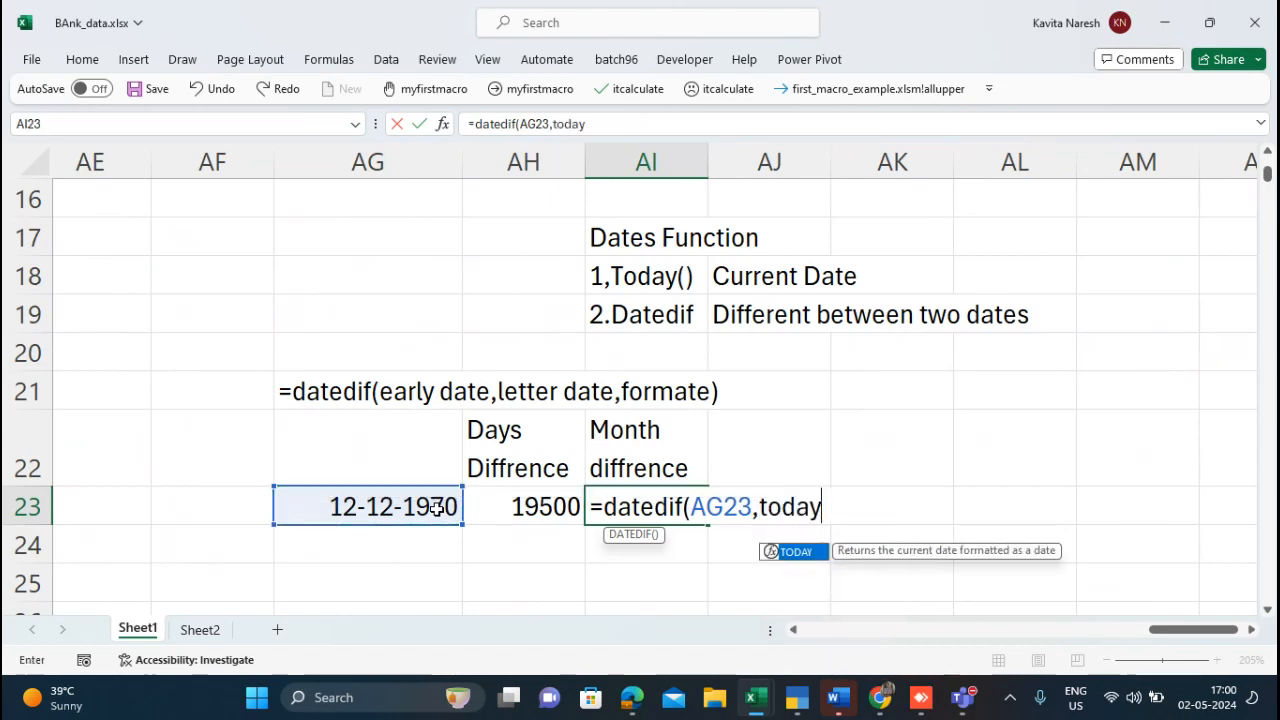
type("(),\"m")
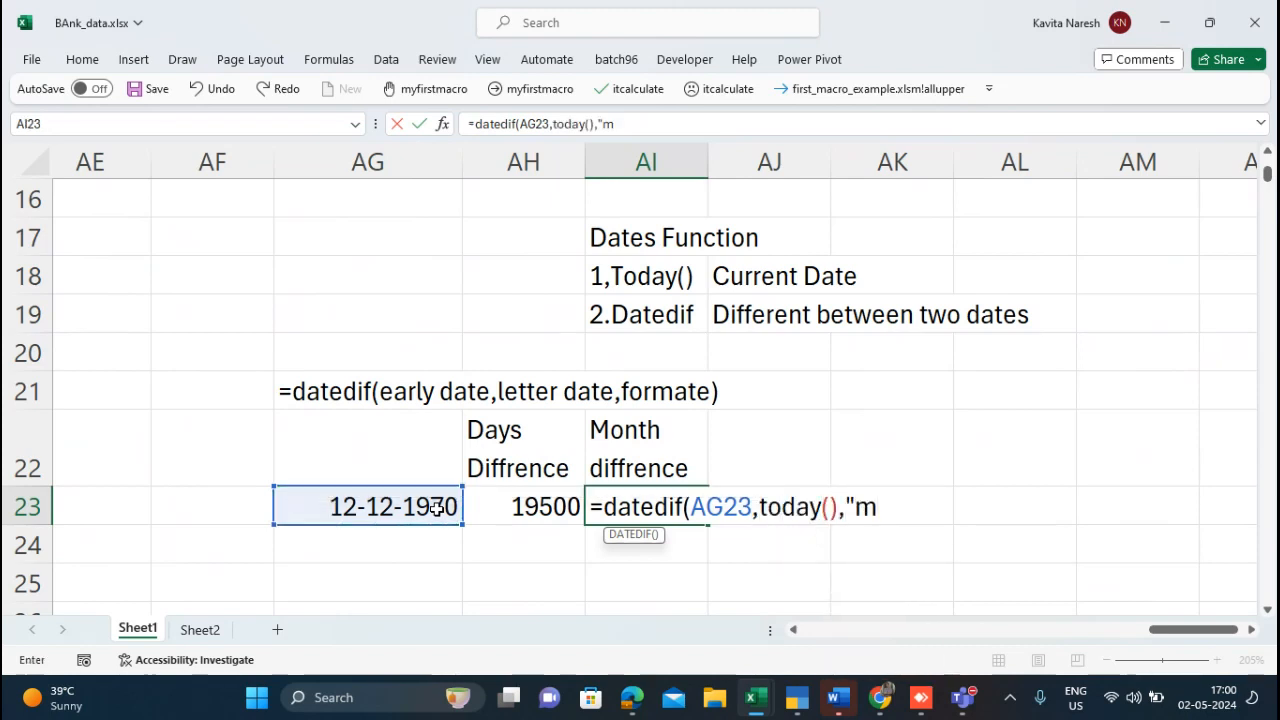
type("\")")
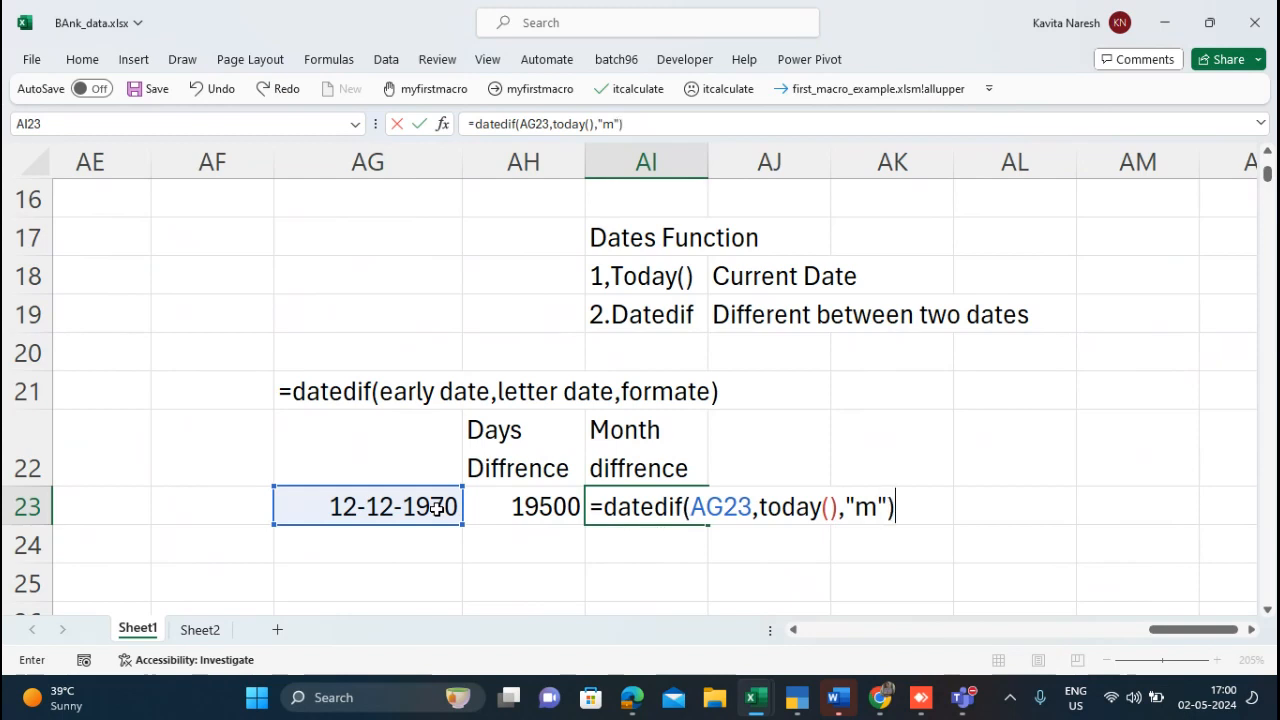
key("Return")
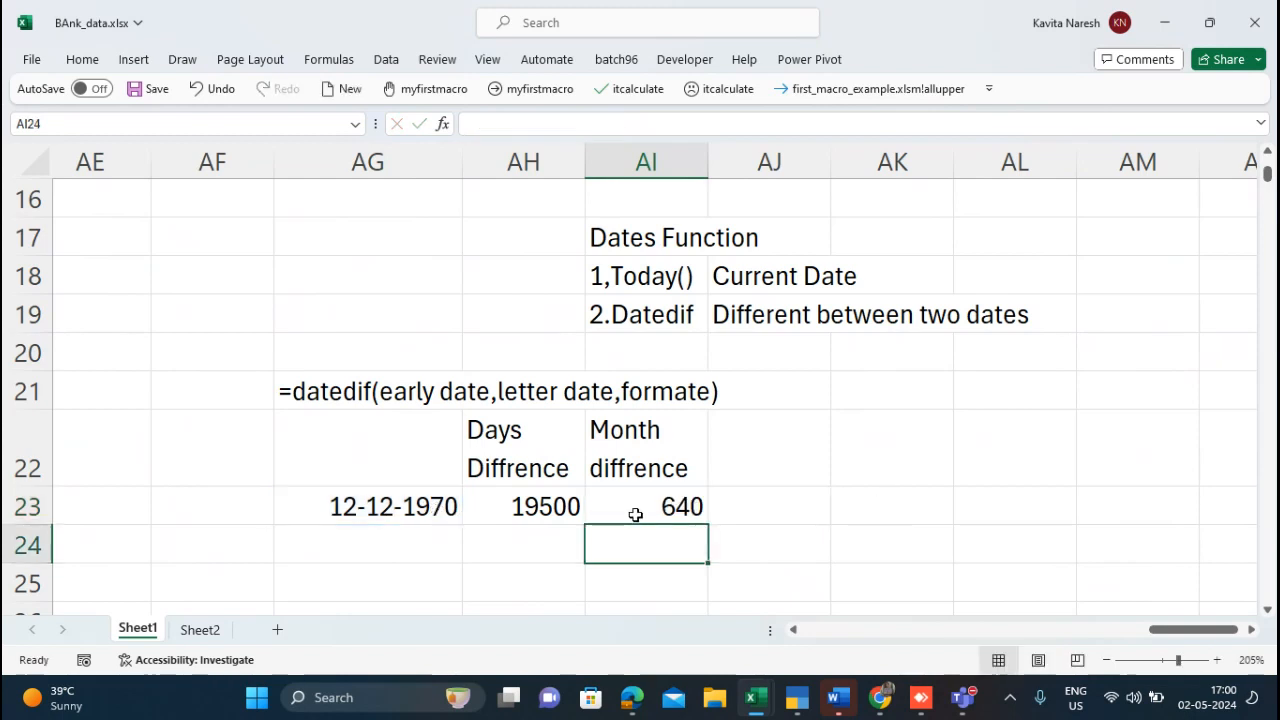
left_click(645, 503)
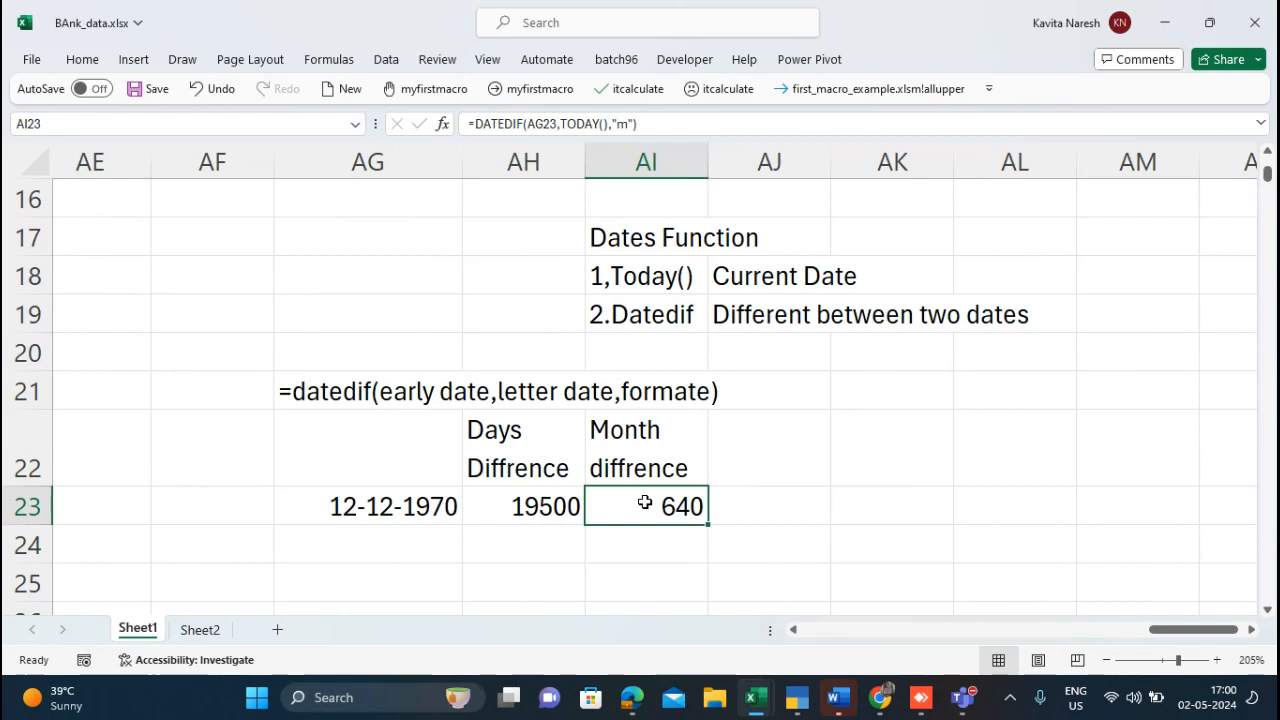
Step: Add the two-line heading "Year Diffrence" in AJ22
left_click(726, 452)
type("Year")
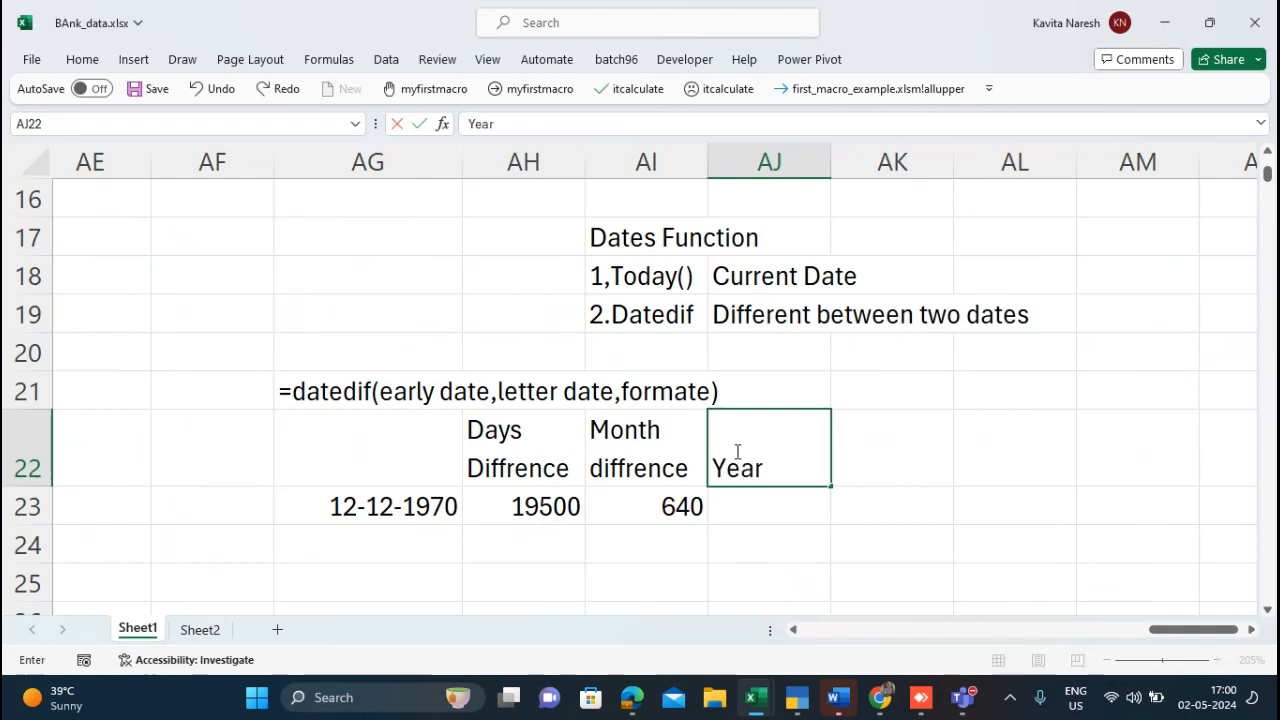
key("alt+Return")
type("Di")
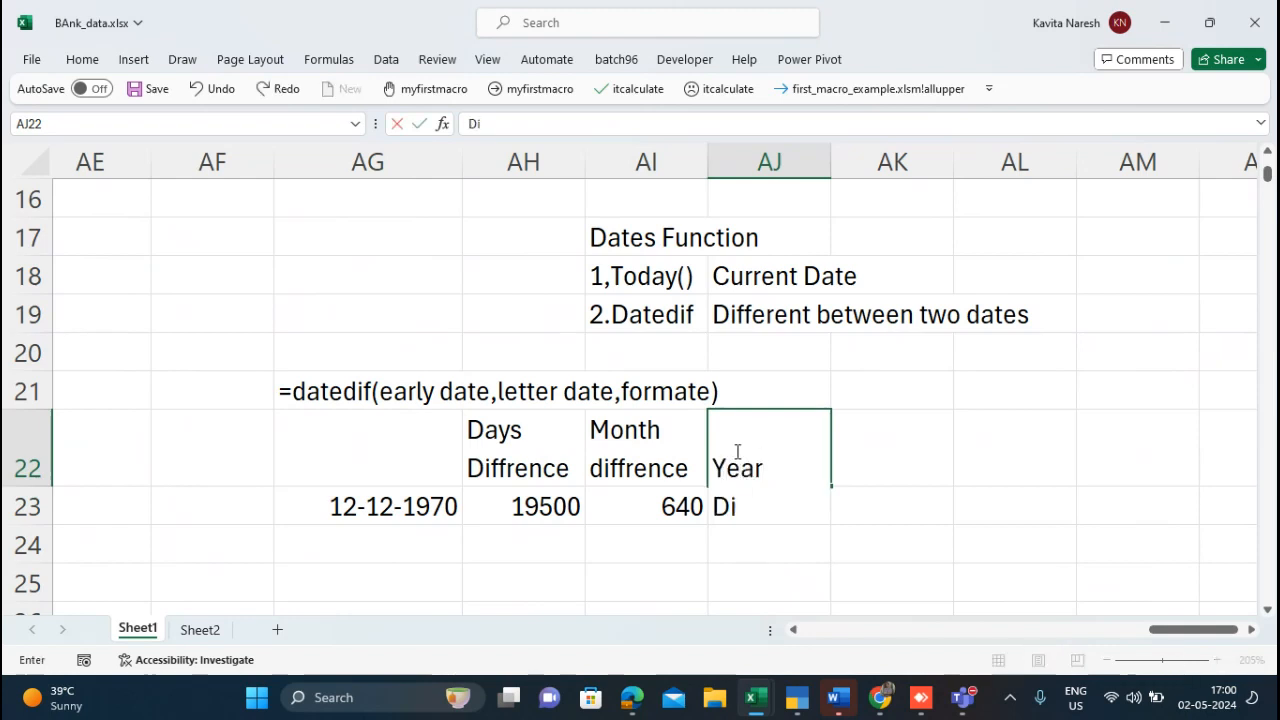
type("ffrence")
key("Return")
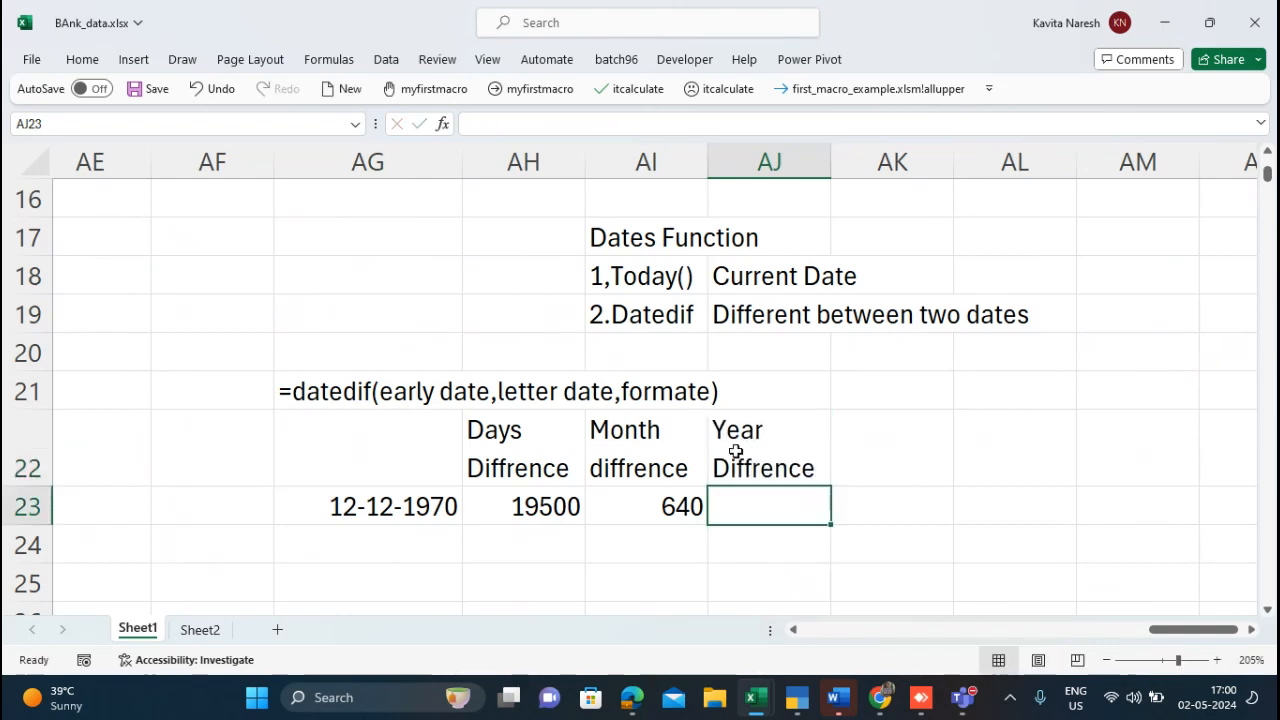
Step: Calculate the complete years from the sample date to today in AJ23 with =DATEDIF(AG23,TODAY(),"y")
type("=datedi")
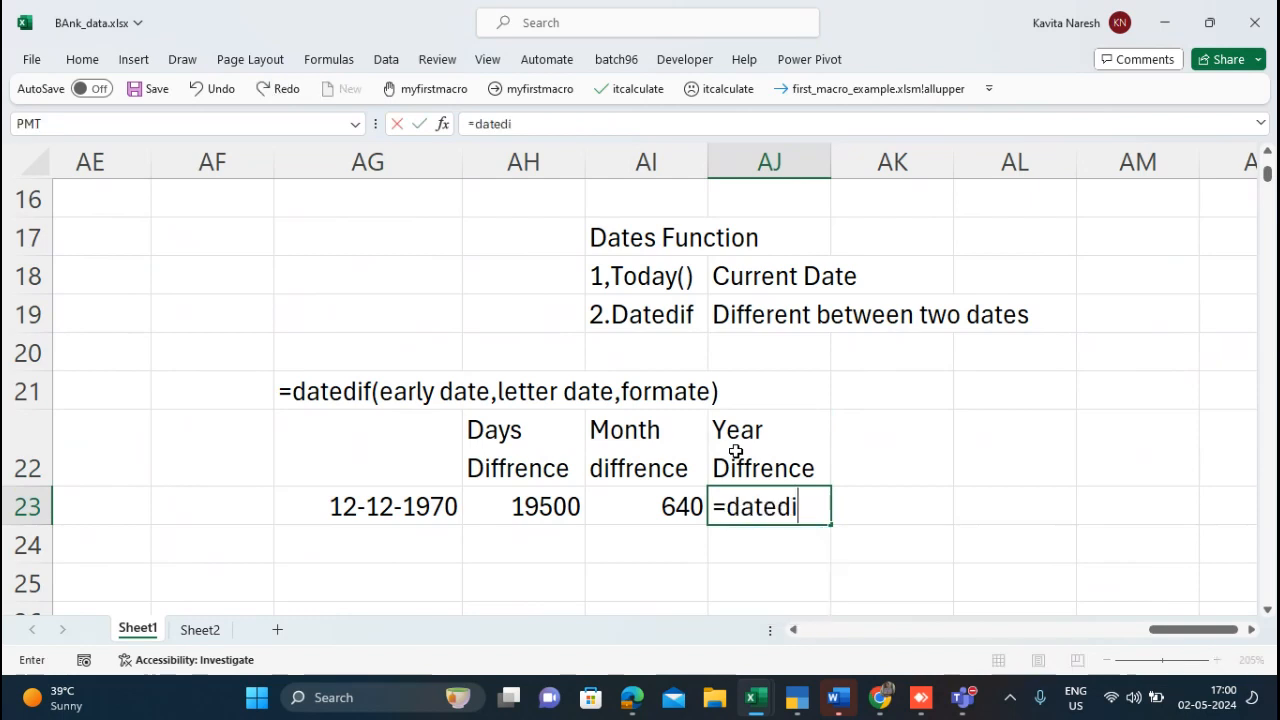
type("(")
left_click(411, 500)
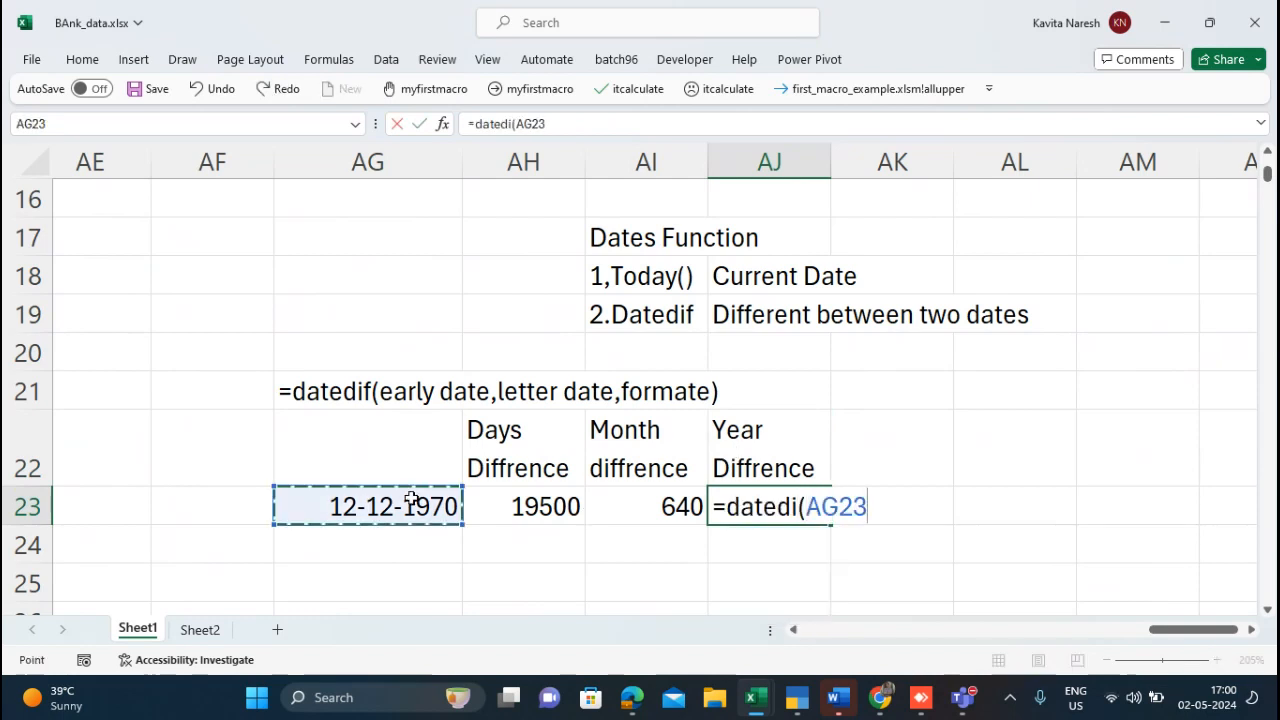
type(",toda")
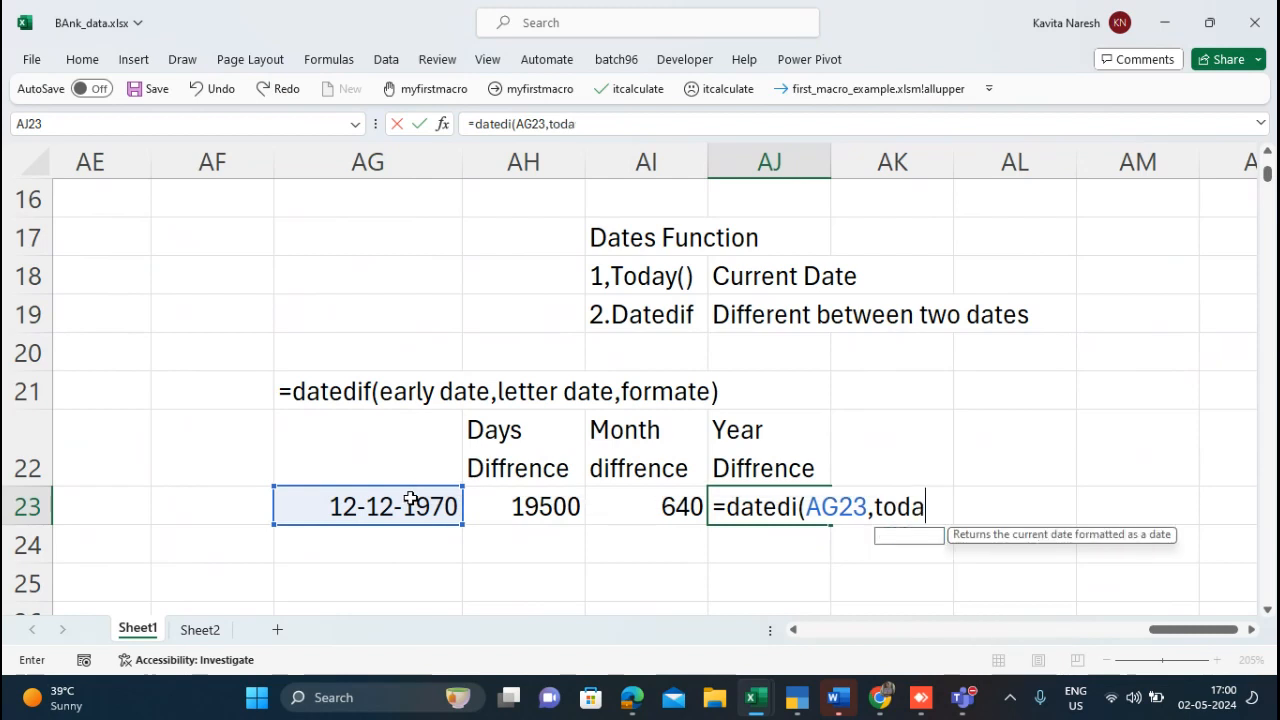
type("y(),\"y")
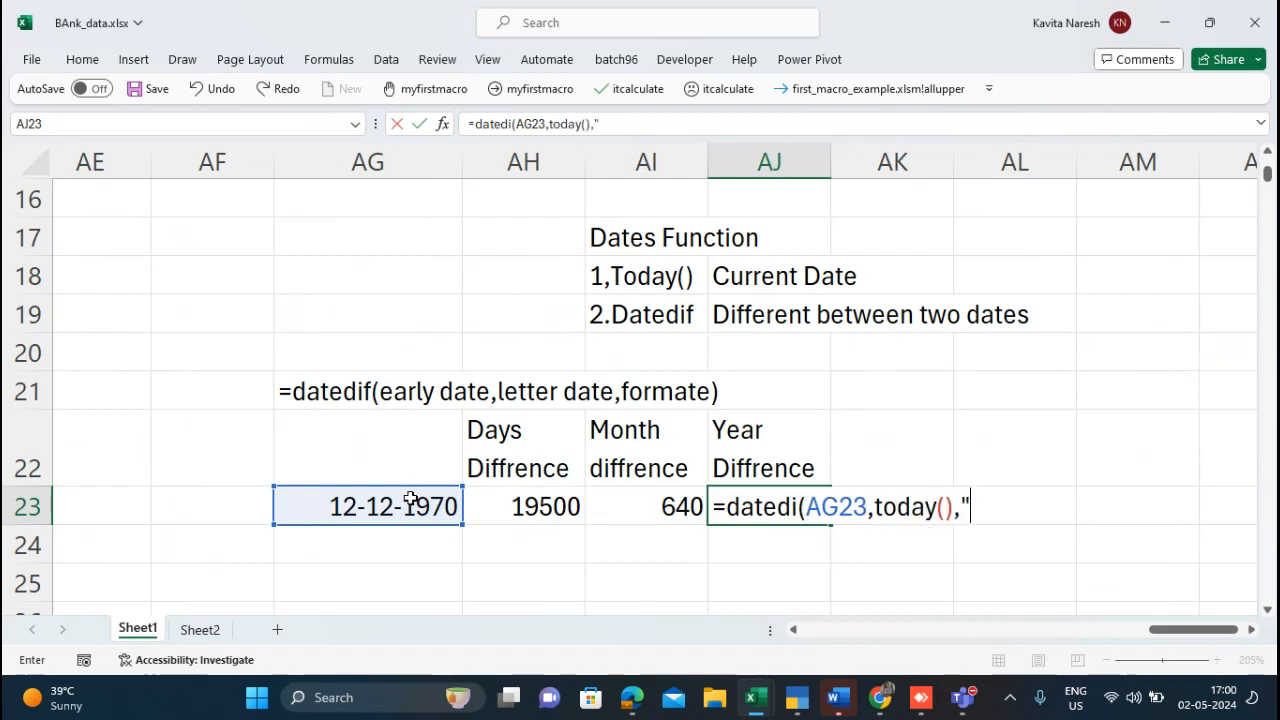
type("\")")
key("Return")
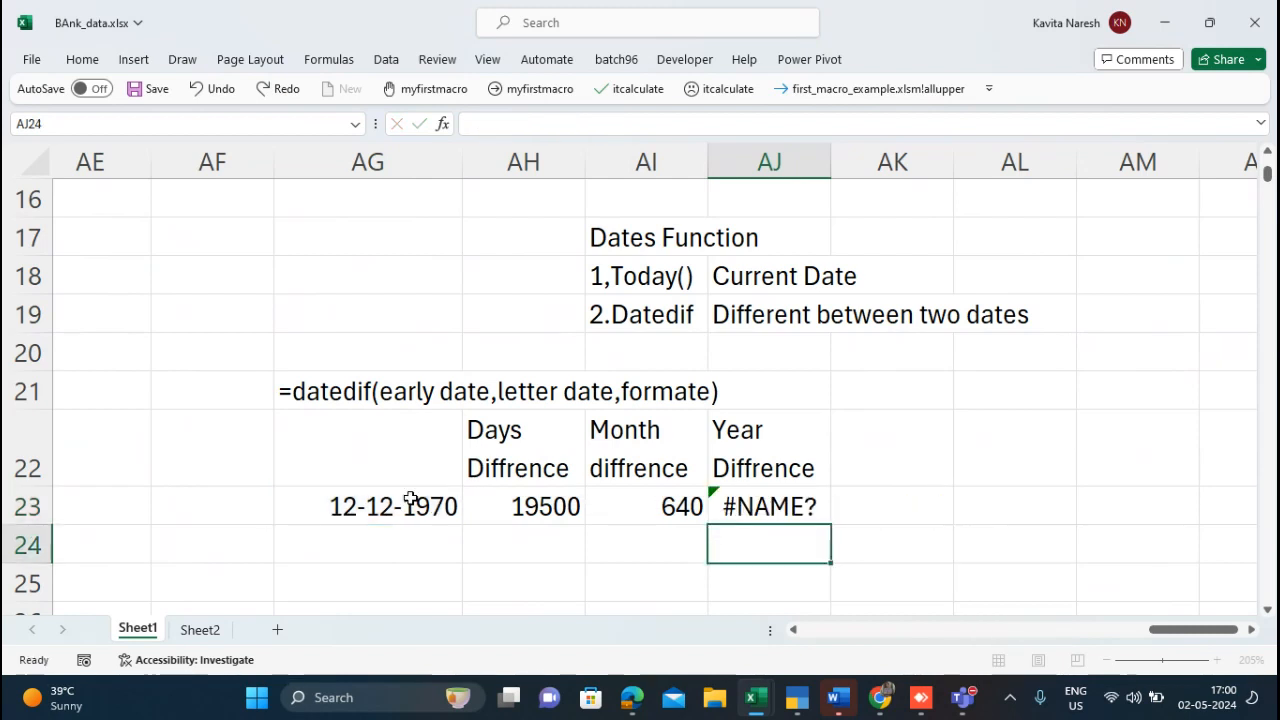
left_click(766, 508)
double_click(766, 508)
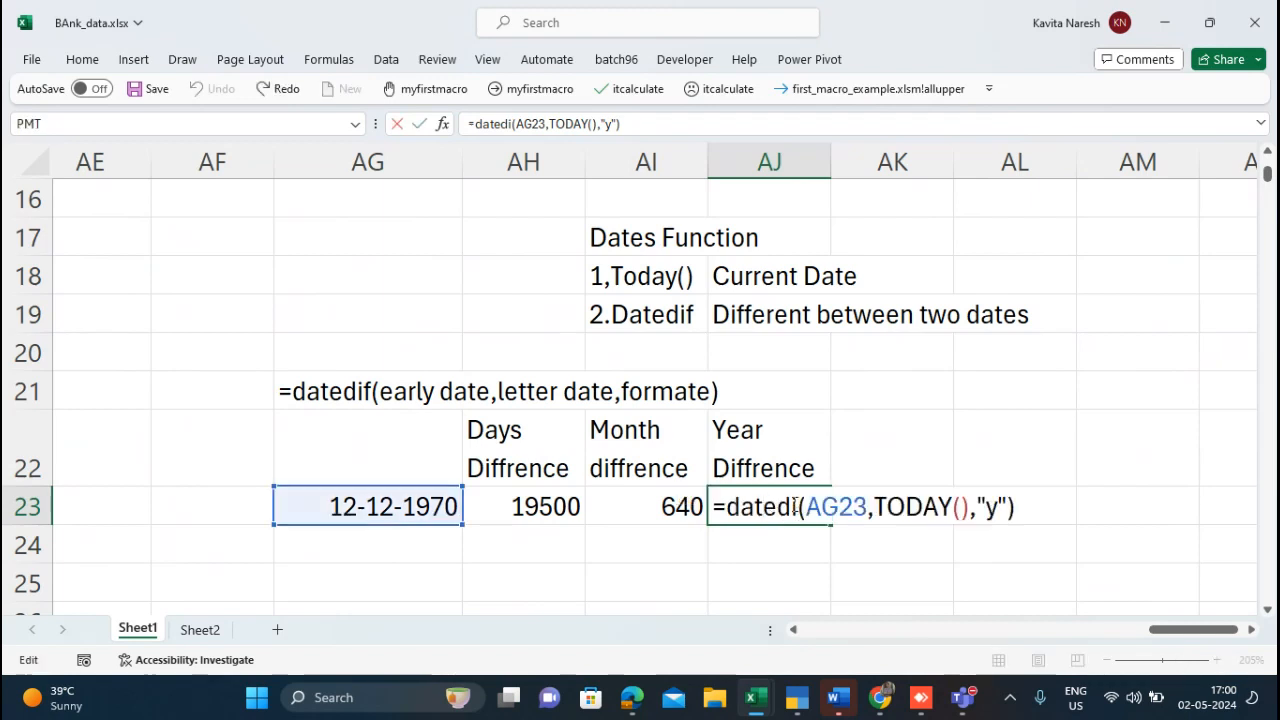
type("f")
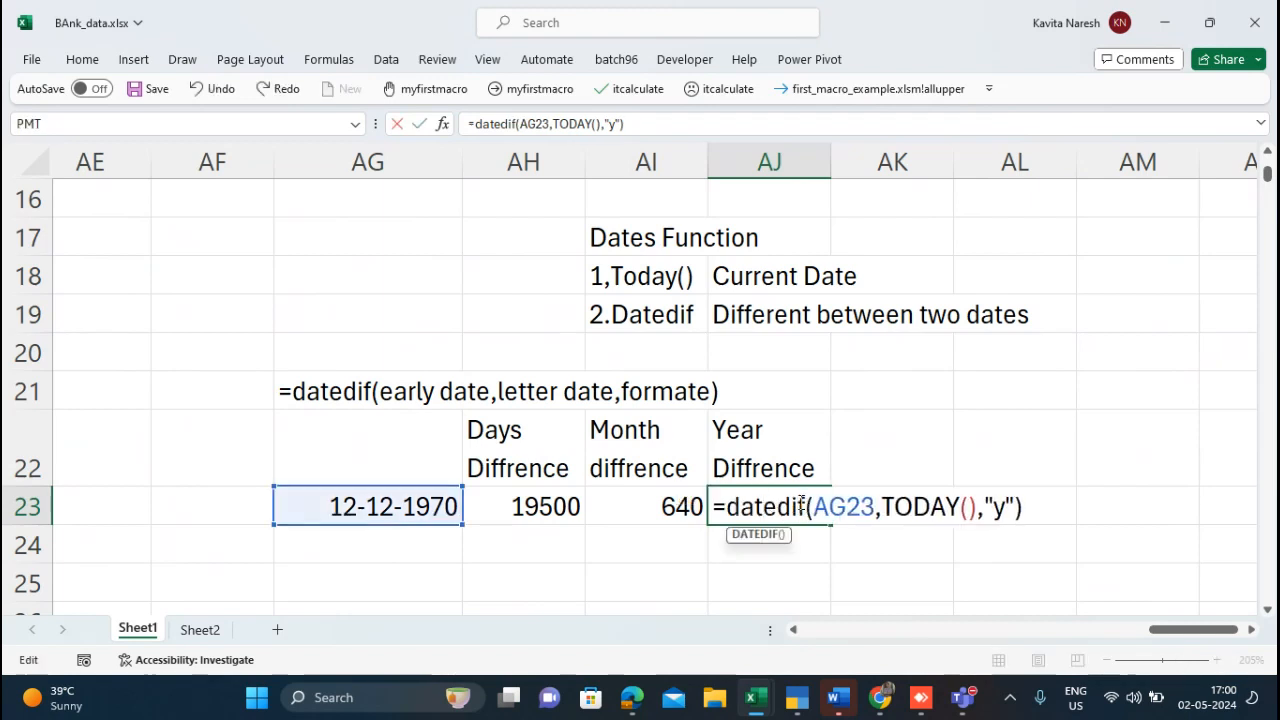
key("Return")
left_click(774, 500)
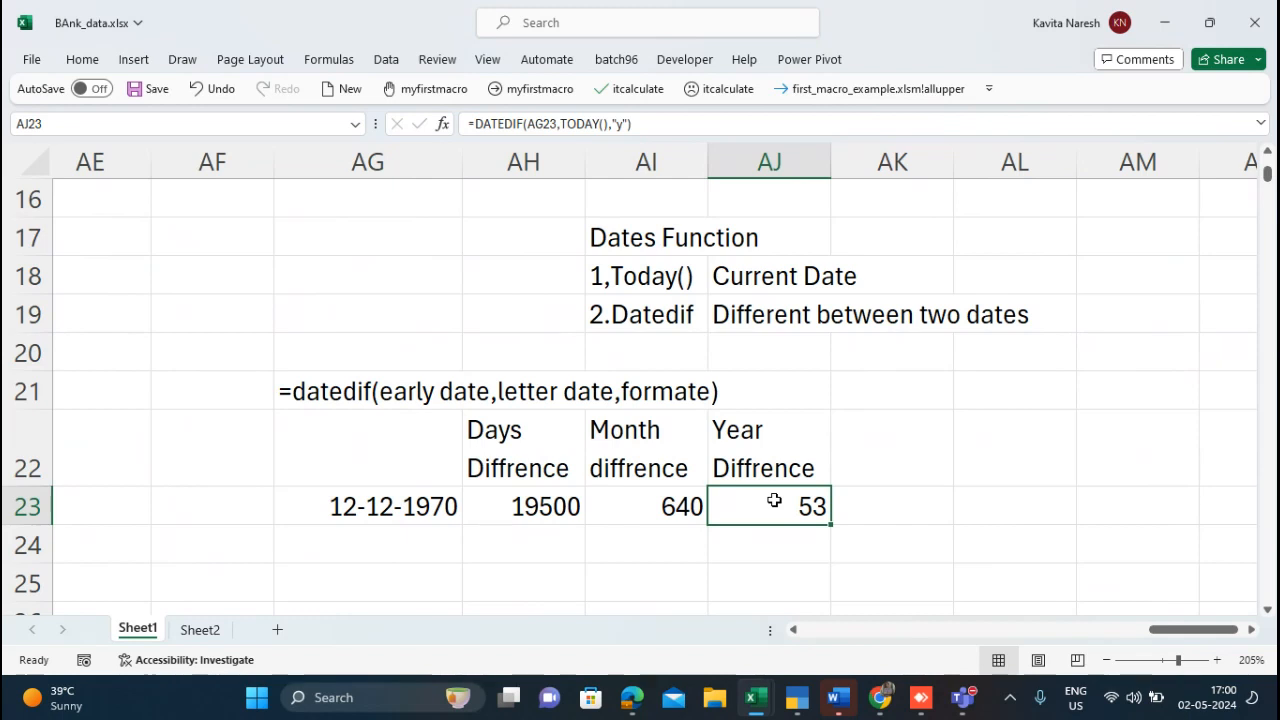
left_click(580, 512)
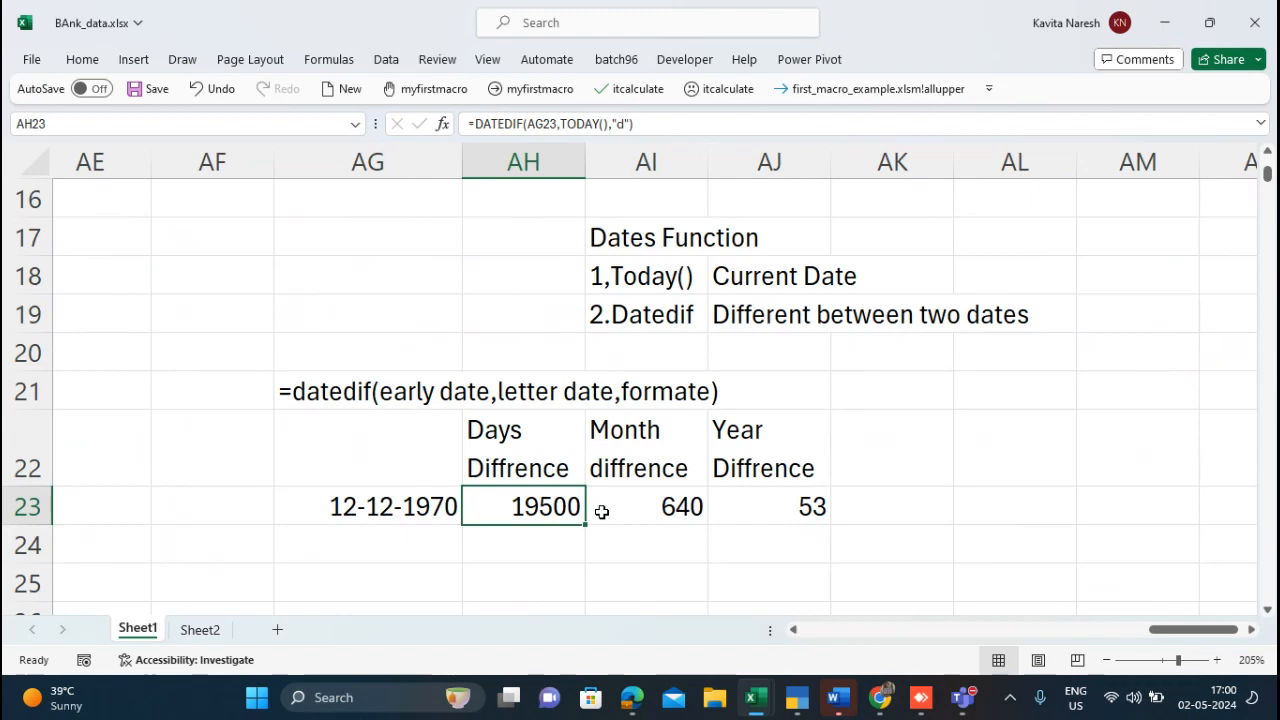
left_click(662, 510)
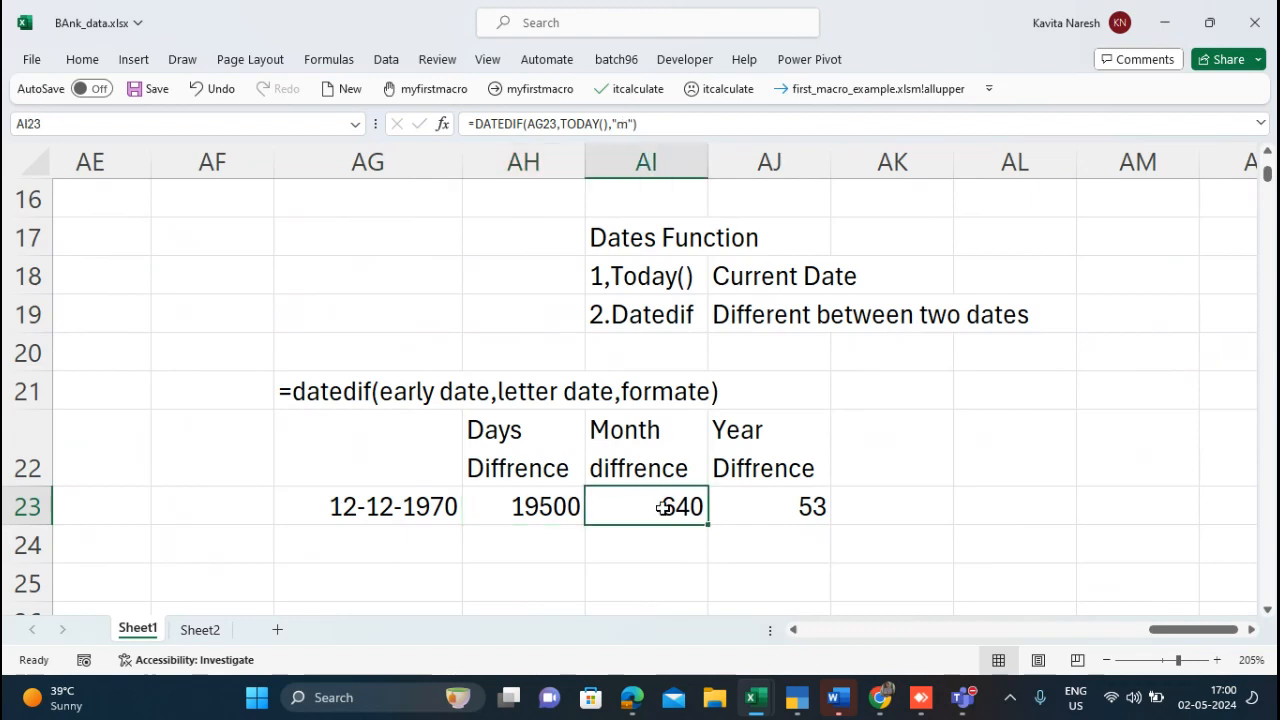
left_click(806, 506)
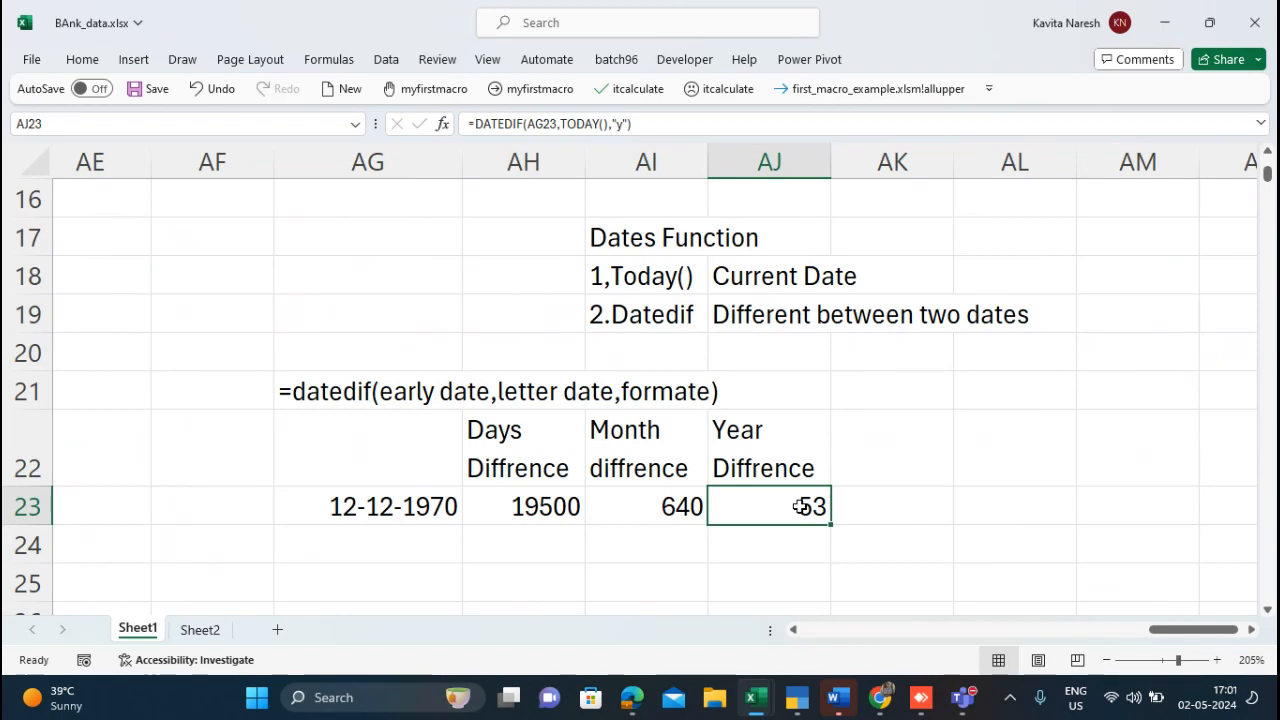
Step: Add the heading "After completing years moth" in AK22, with "moth" on its own line
left_click(877, 458)
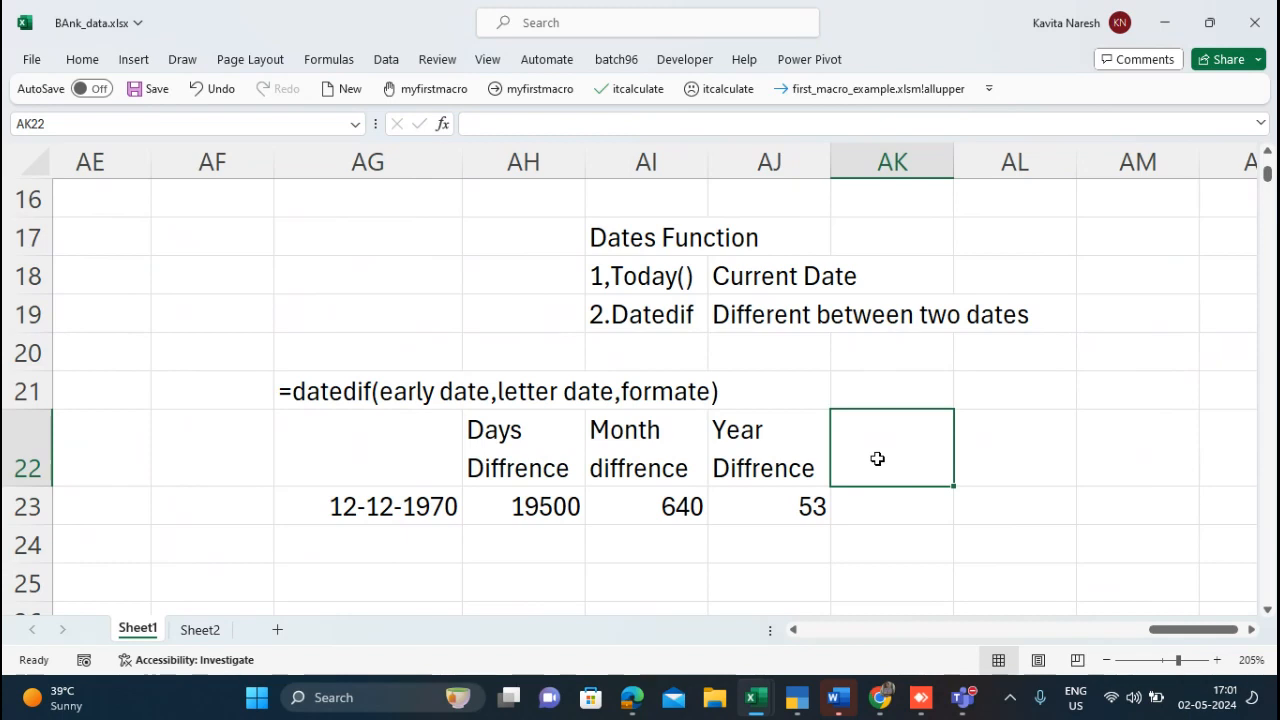
type("After compl")
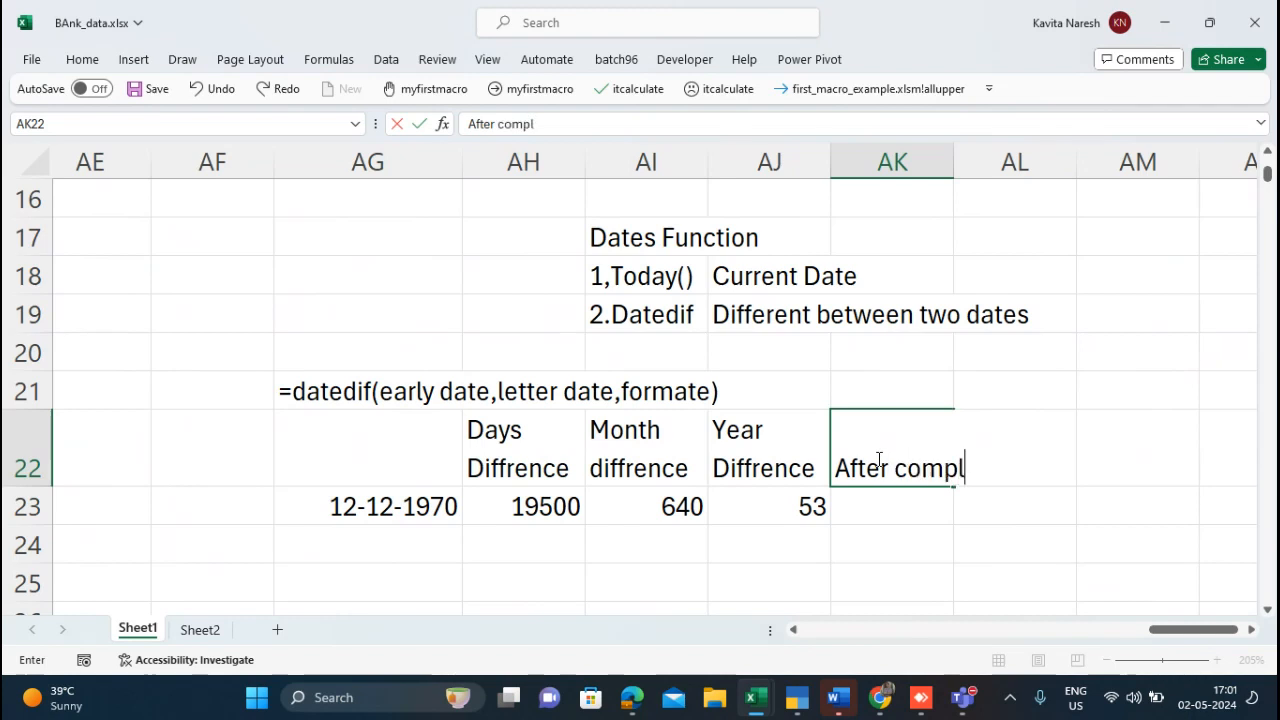
type("eting years")
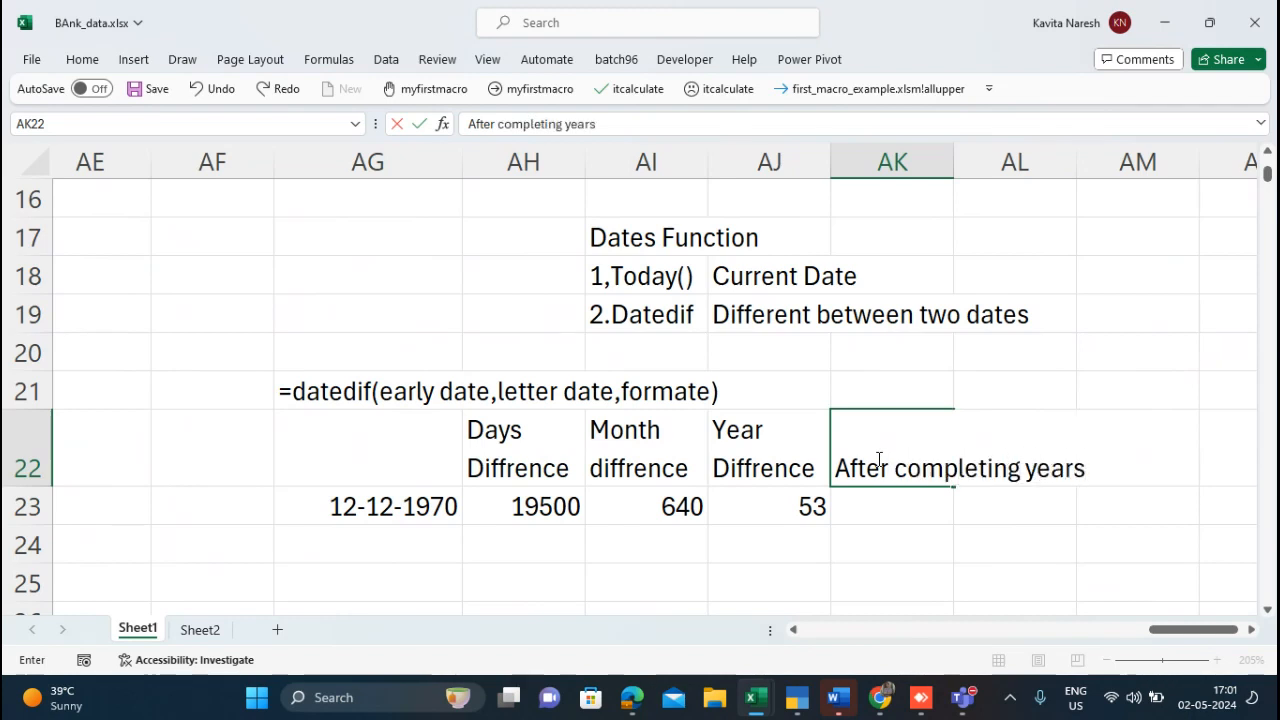
key("alt+Return")
type("moth")
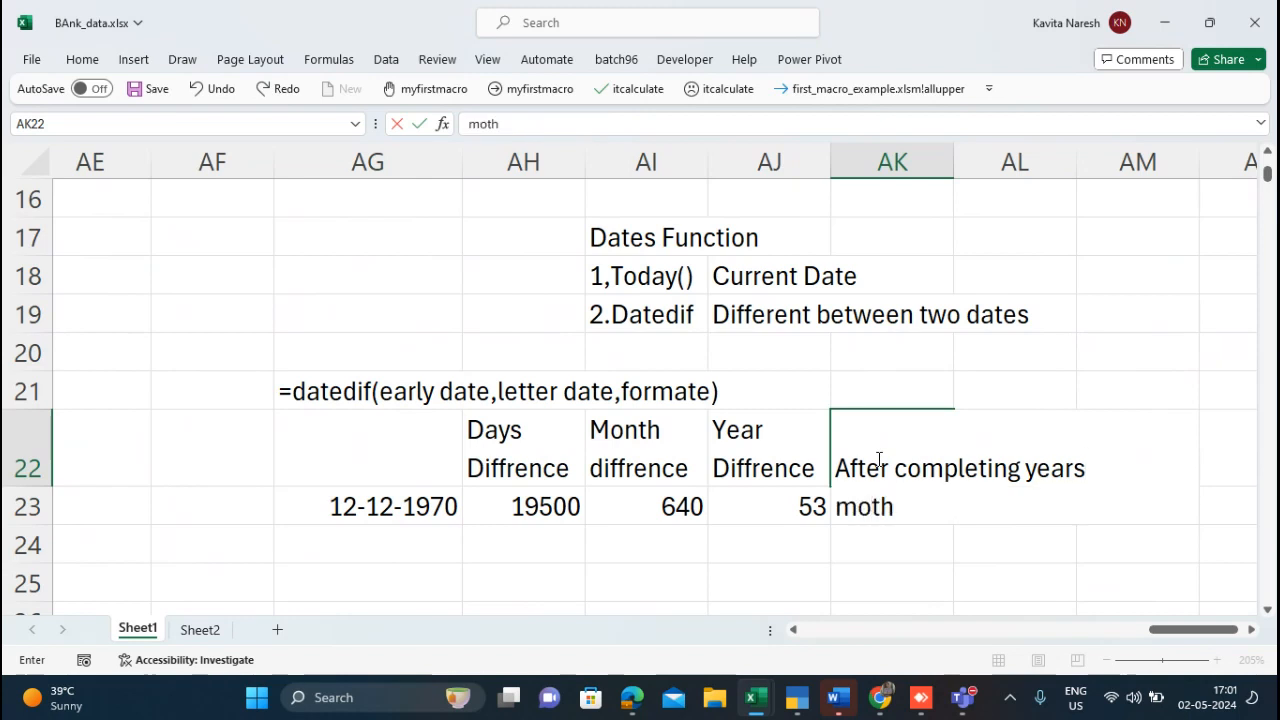
key("Return")
left_click(877, 459)
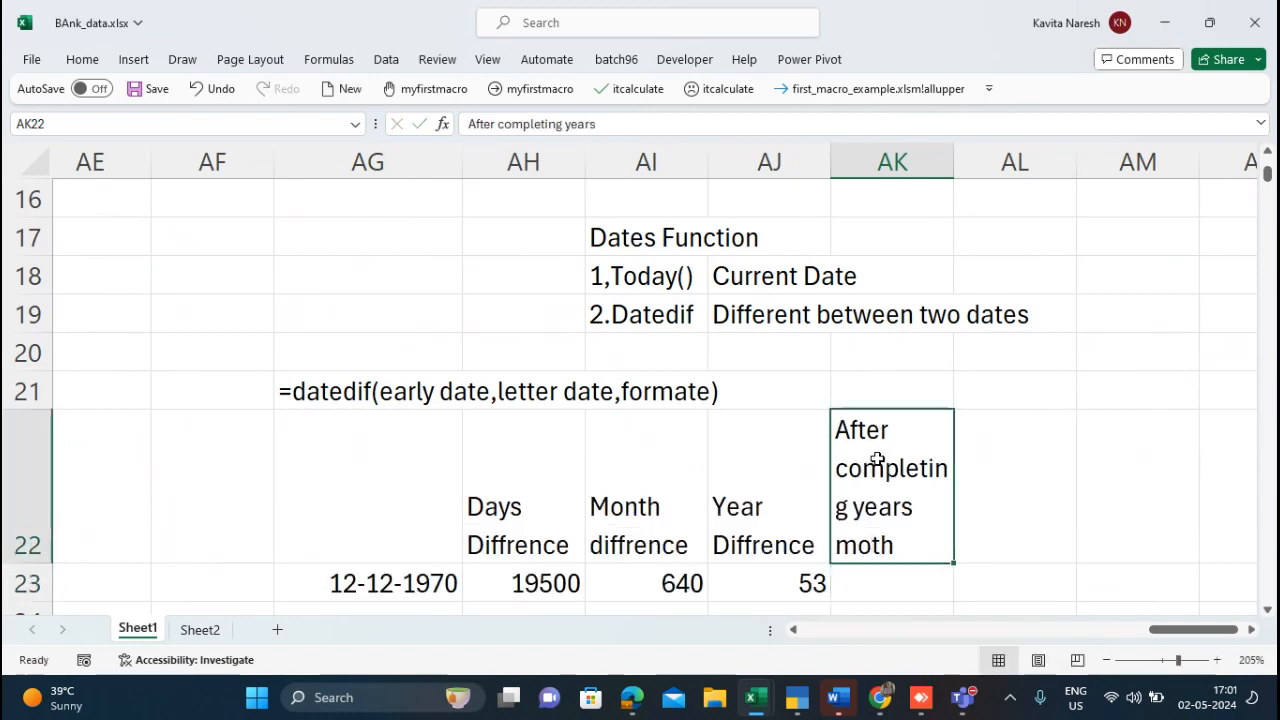
Step: Correct "moth" to "month" in the AK22 heading
key("F2")
key("Left")
key("Left")
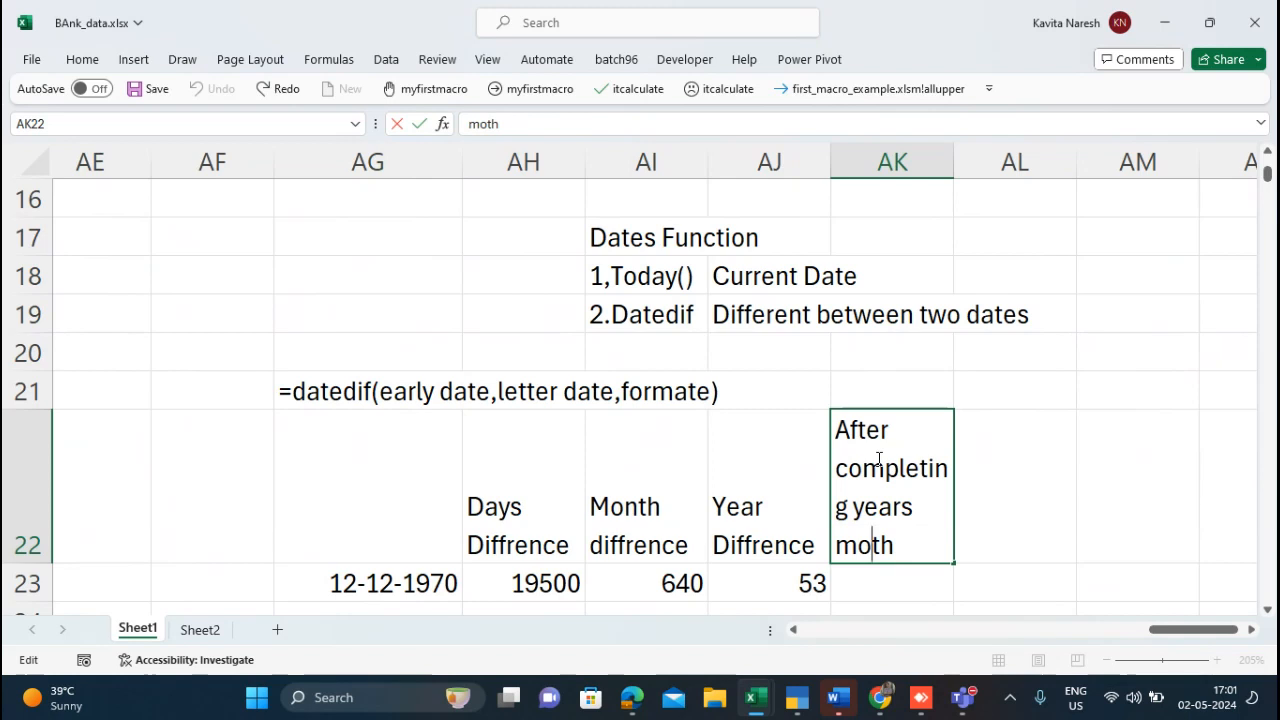
type("n")
key("Return")
Step: Calculate the months remaining after the completed years in AK23 with =DATEDIF(AG23,TODAY(),"ym")
type("=dat")
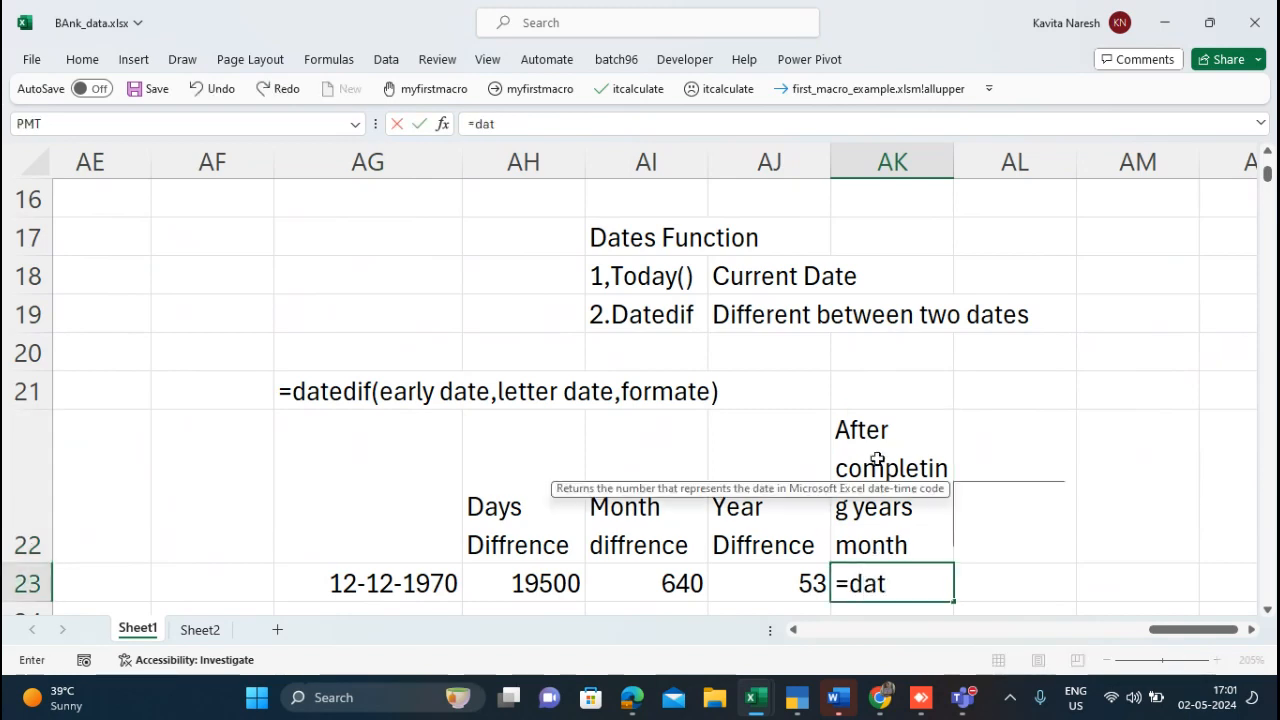
type("edif(")
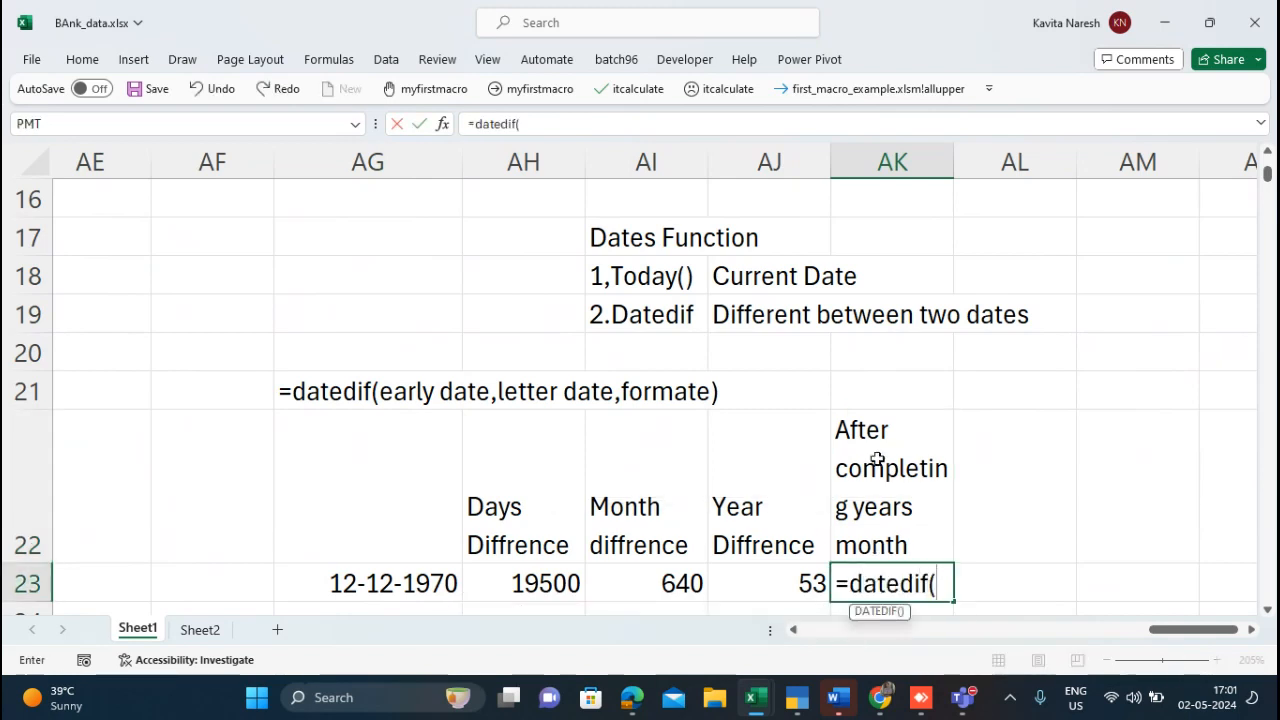
key("Left")
key("Left")
key("Left")
key("Left")
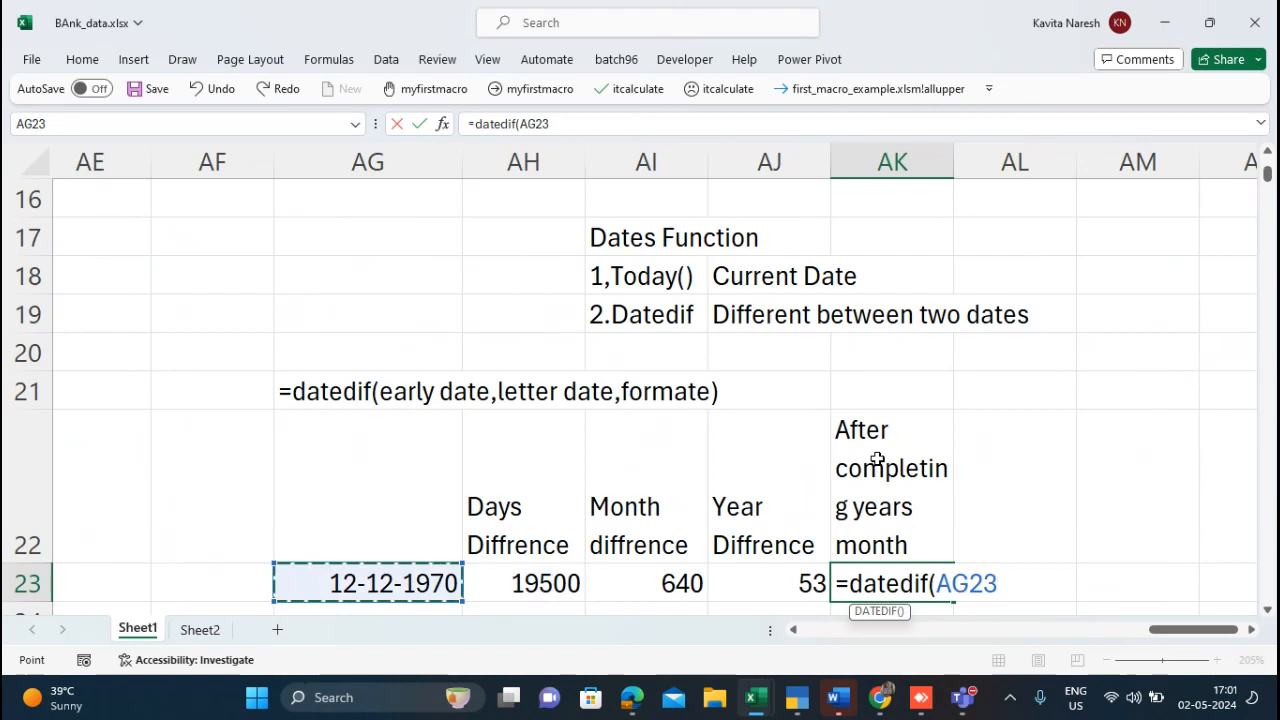
type(",to")
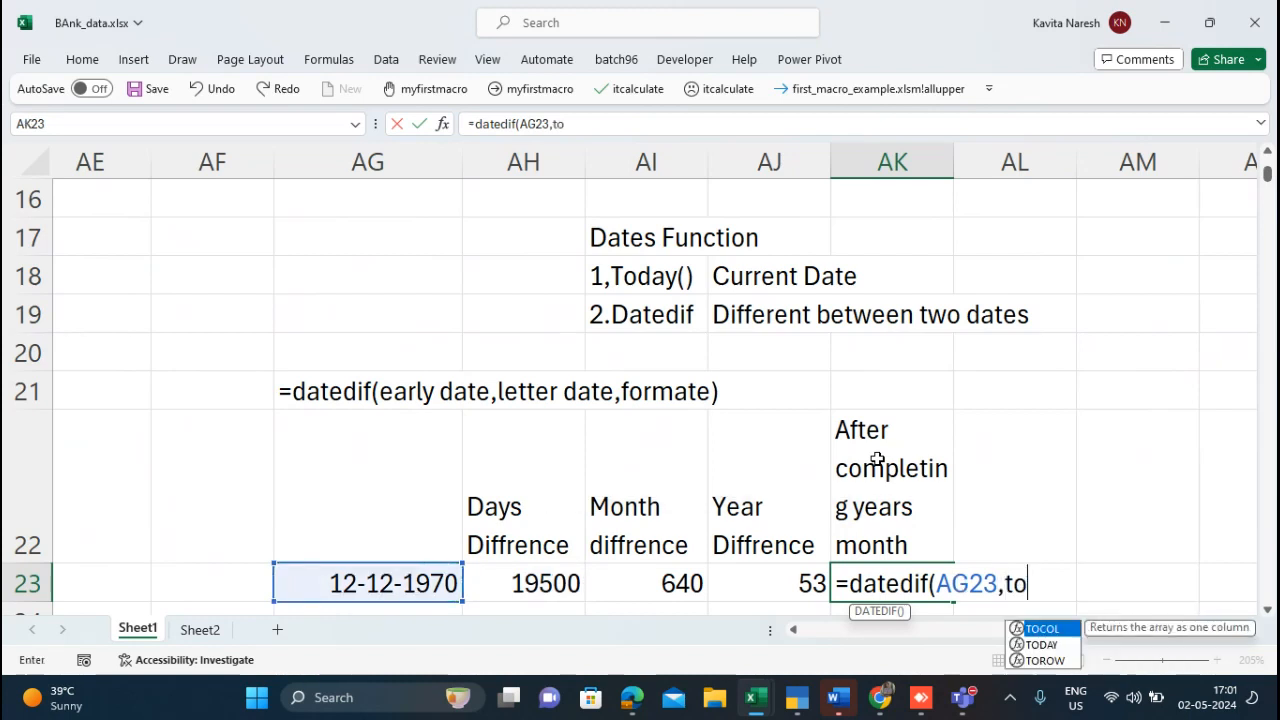
type("day()")
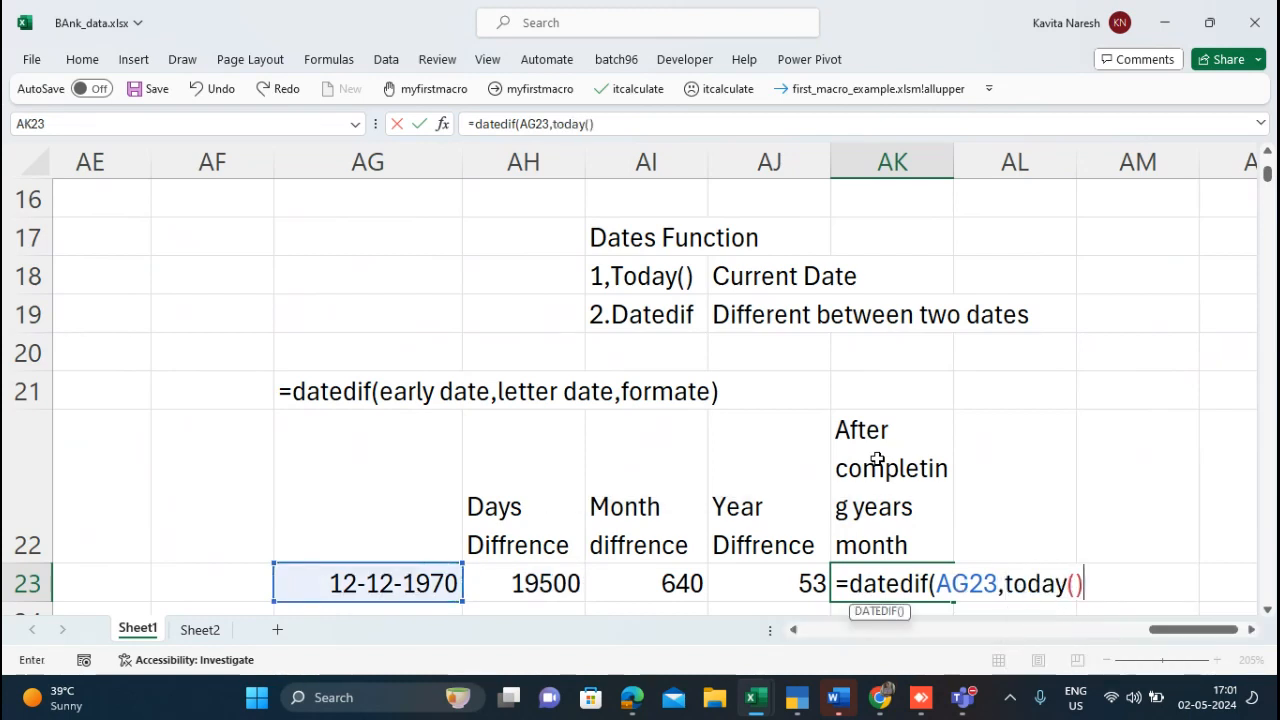
type(",\"ym\"")
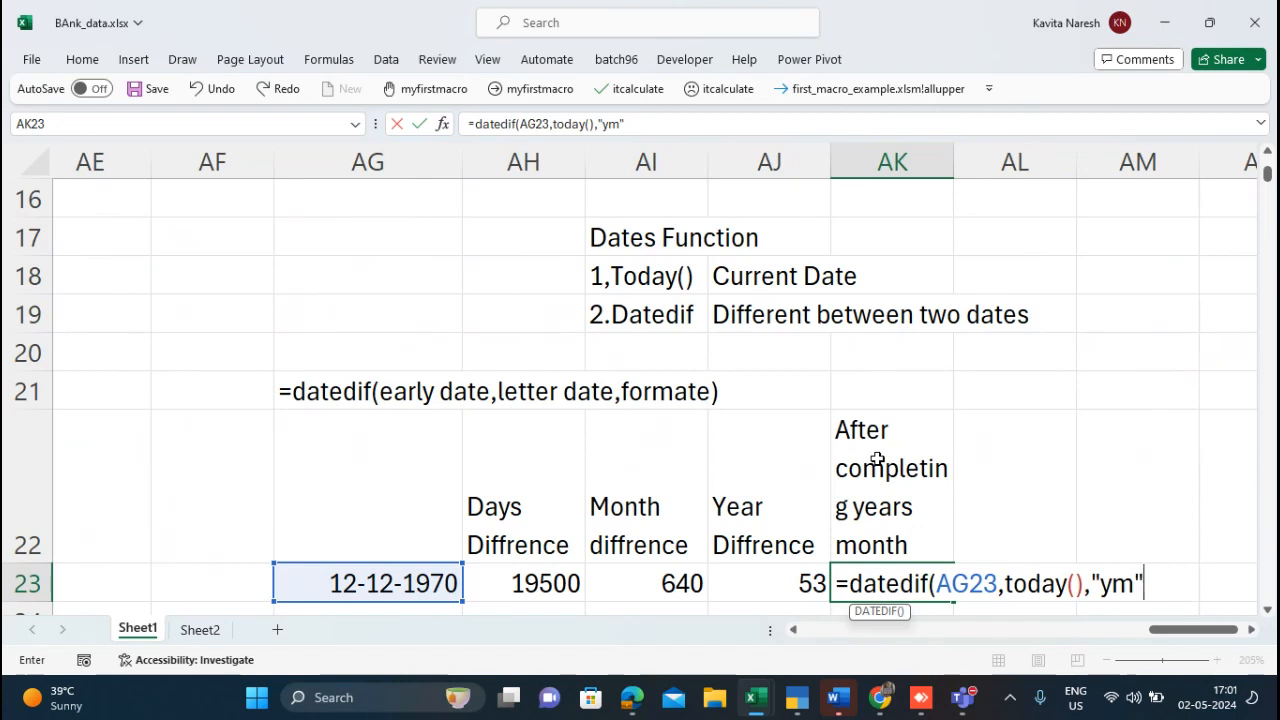
type(")")
key("Return")
key("Up")
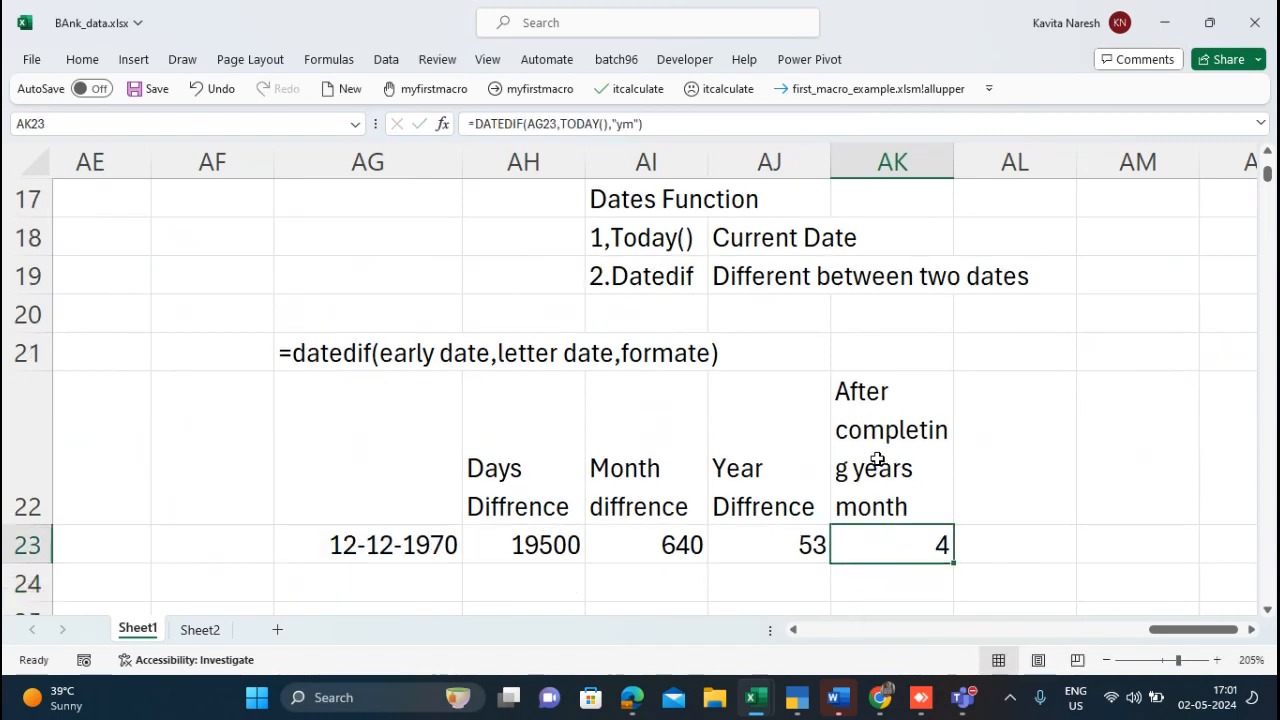
Step: Add the heading "Days" in AL22, beside the remaining-month heading
key("Left")
key("Right")
key("Up")
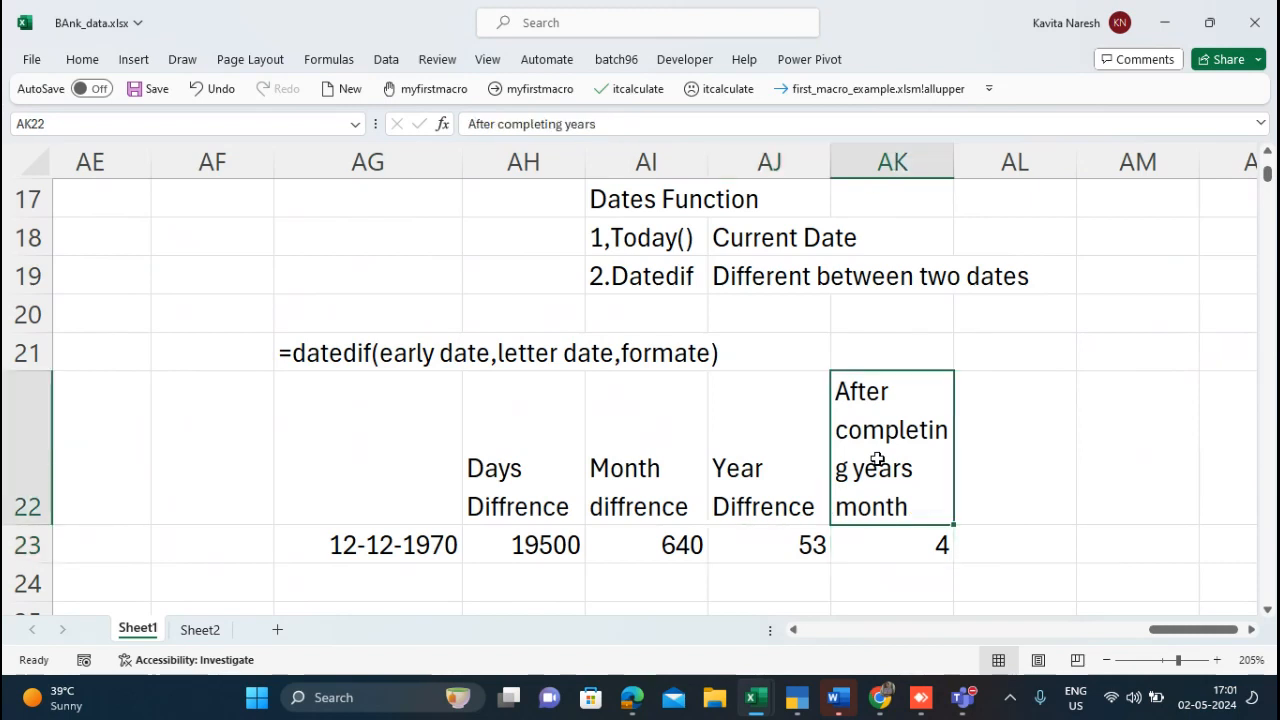
key("Right")
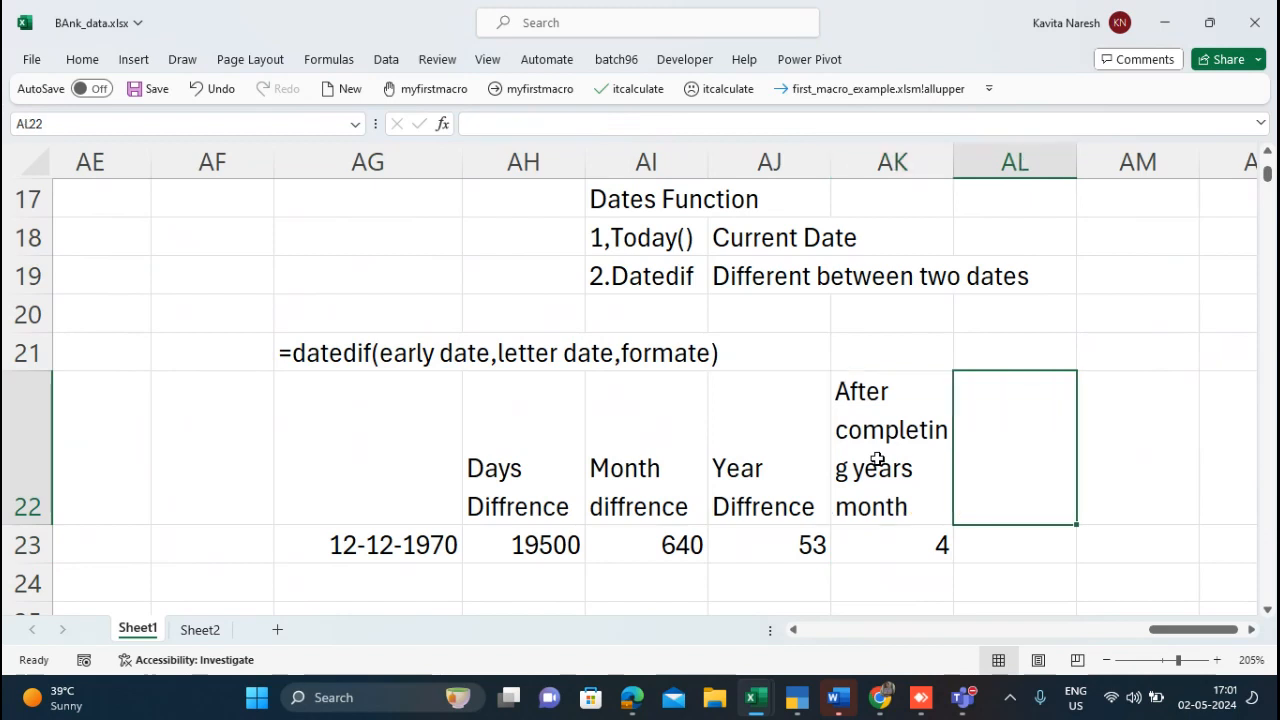
type("Days")
key("Return")
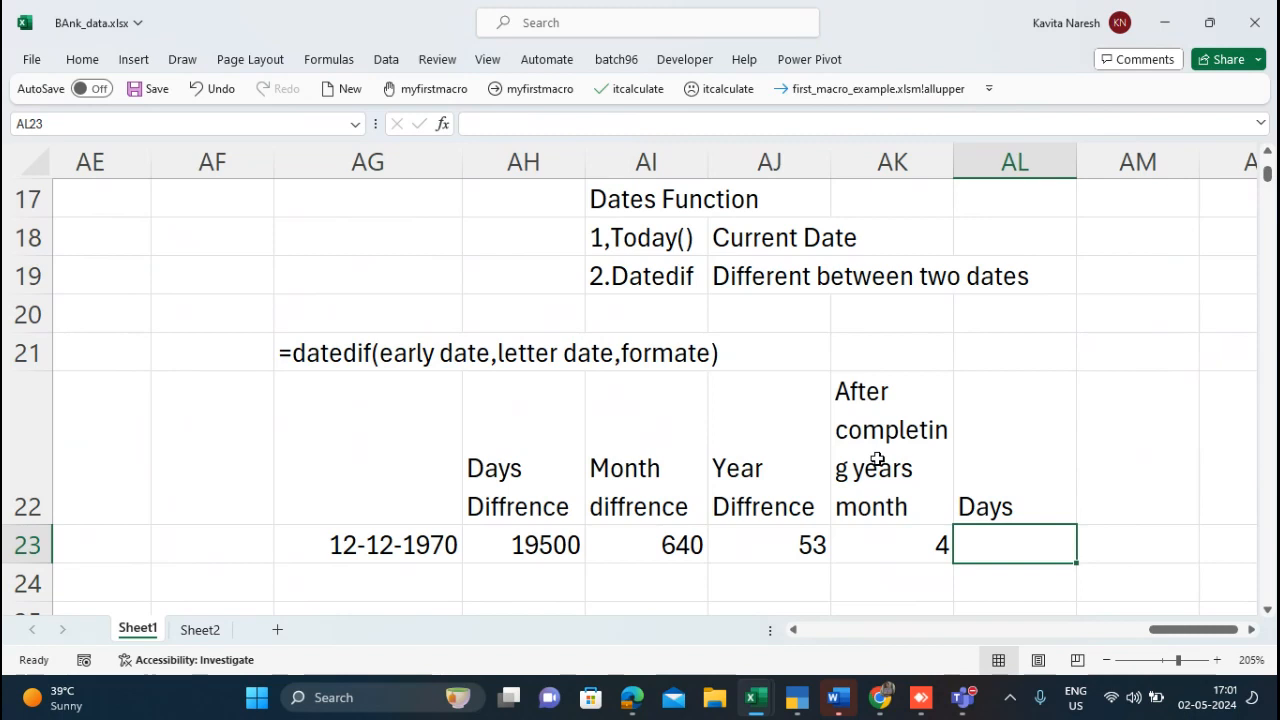
Step: Calculate the days remaining after the completed months in AL23 with =DATEDIF(AG23,TODAY(),"md")
type("=dat")
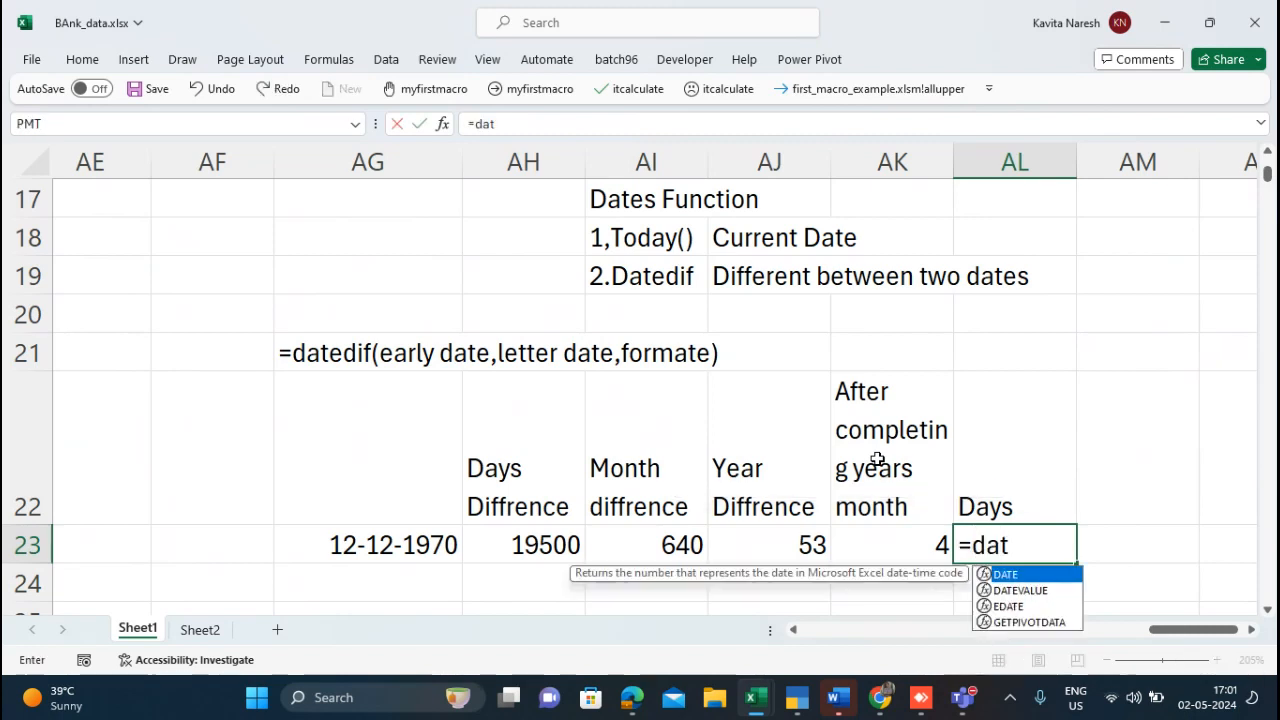
type("edif(")
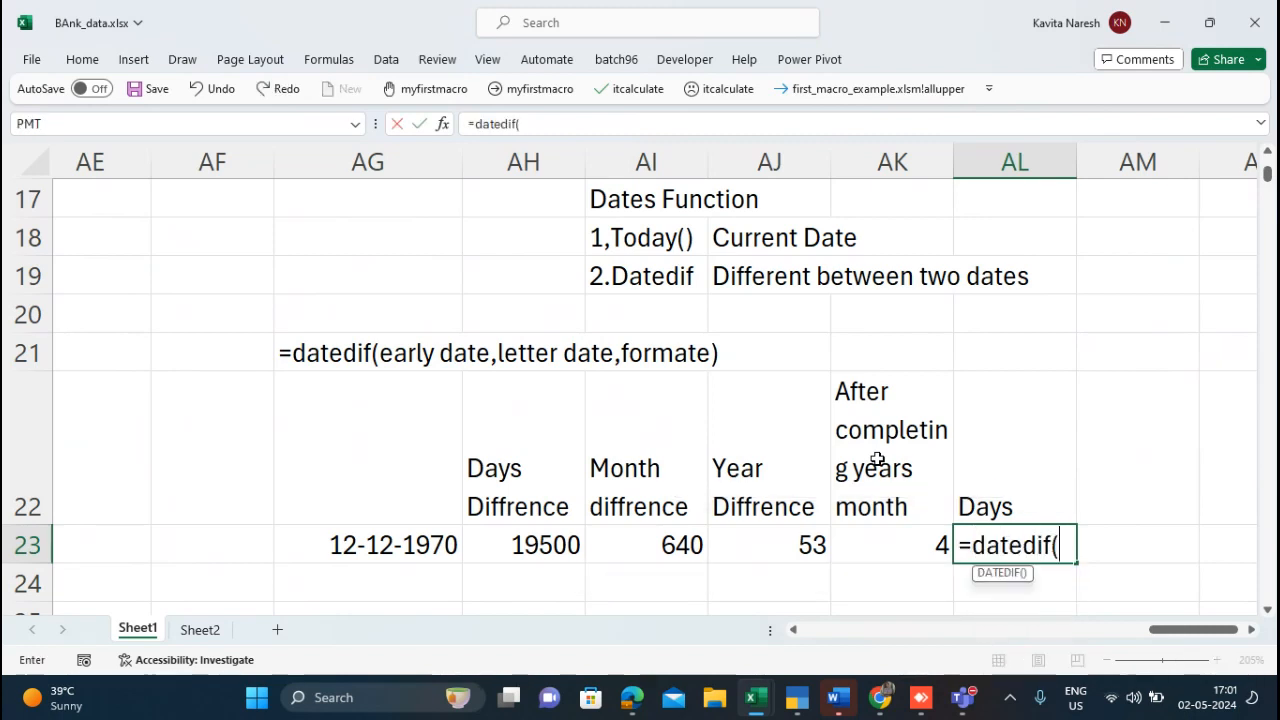
key("Left")
key("Left")
key("Left")
key("Left")
key("Left")
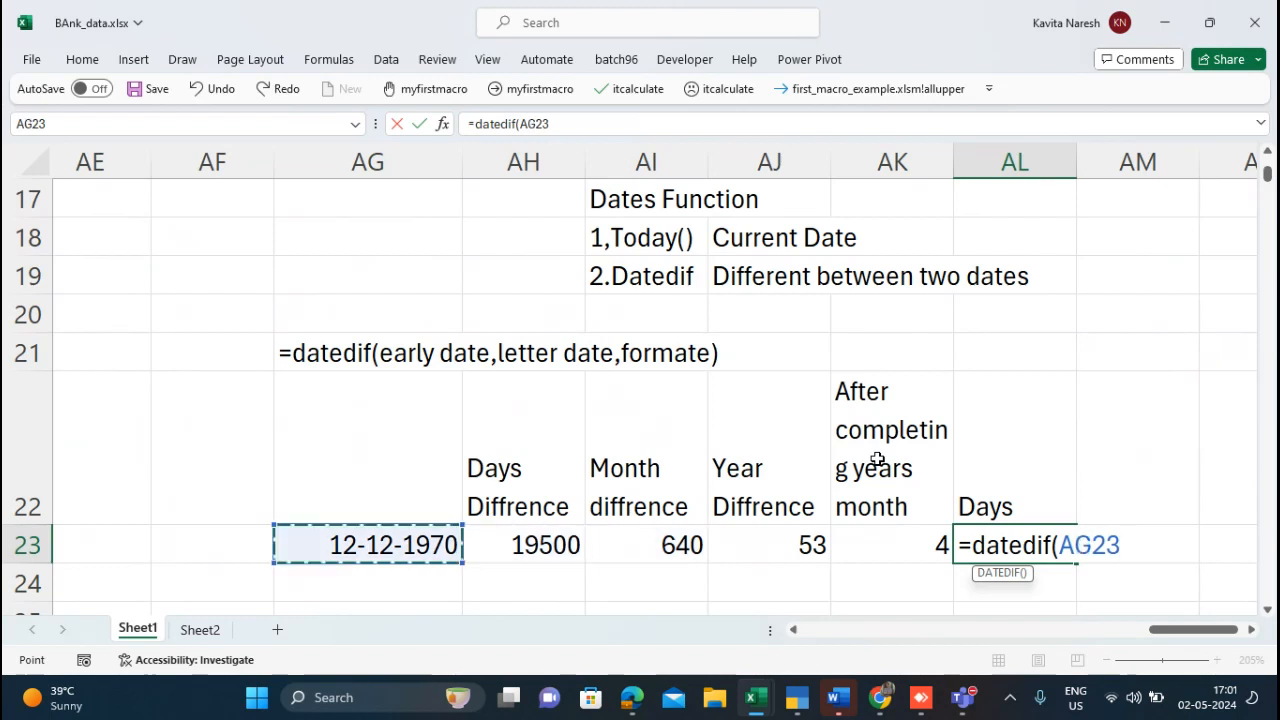
type(",today")
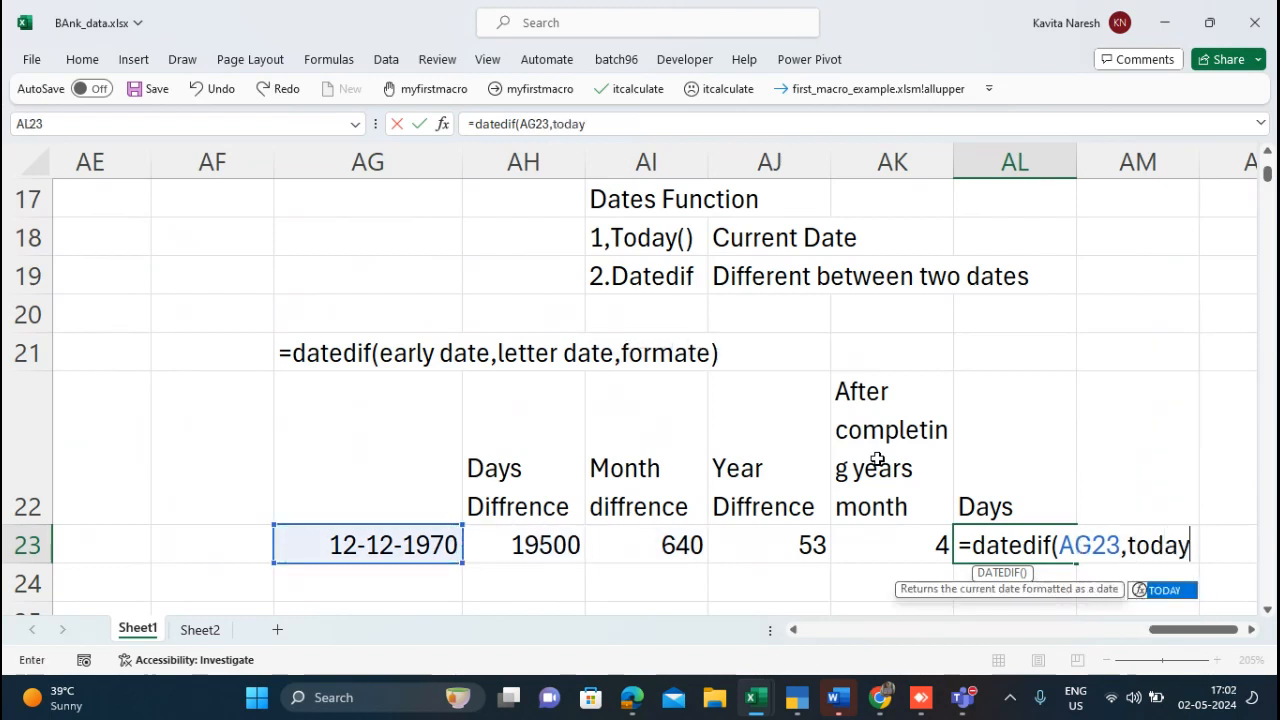
type("(),\"m")
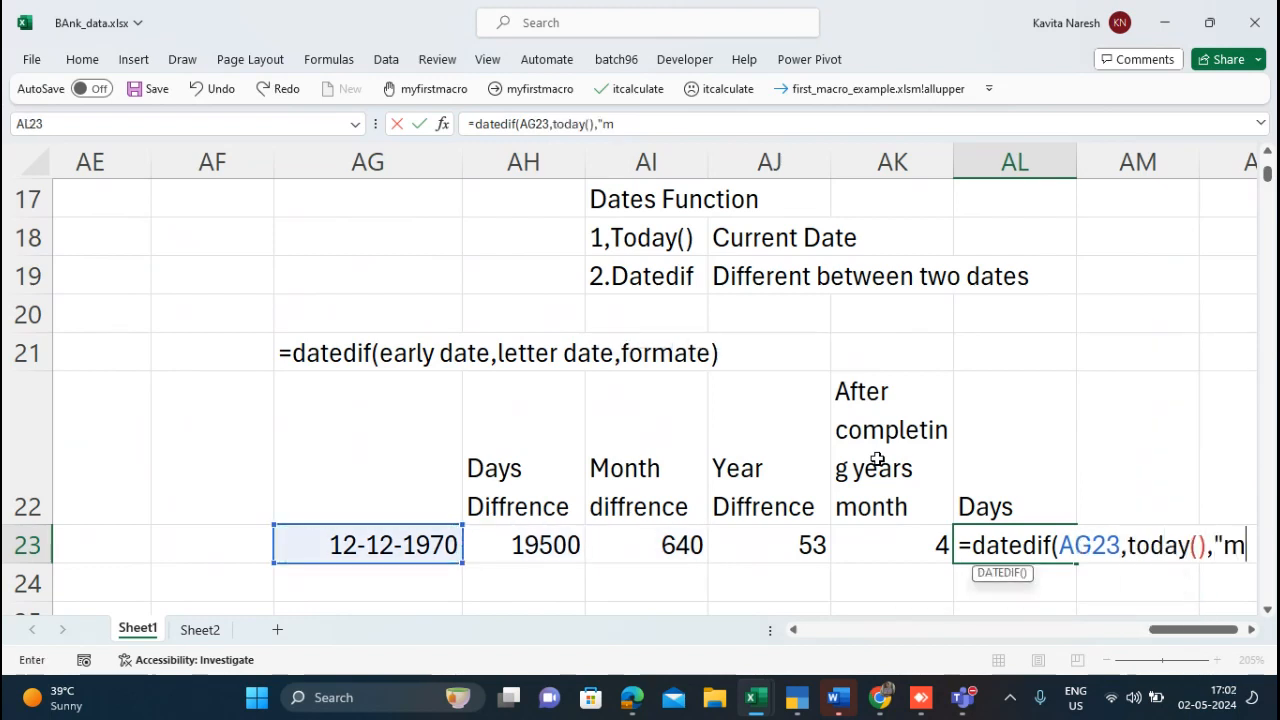
type("d\")")
key("Return")
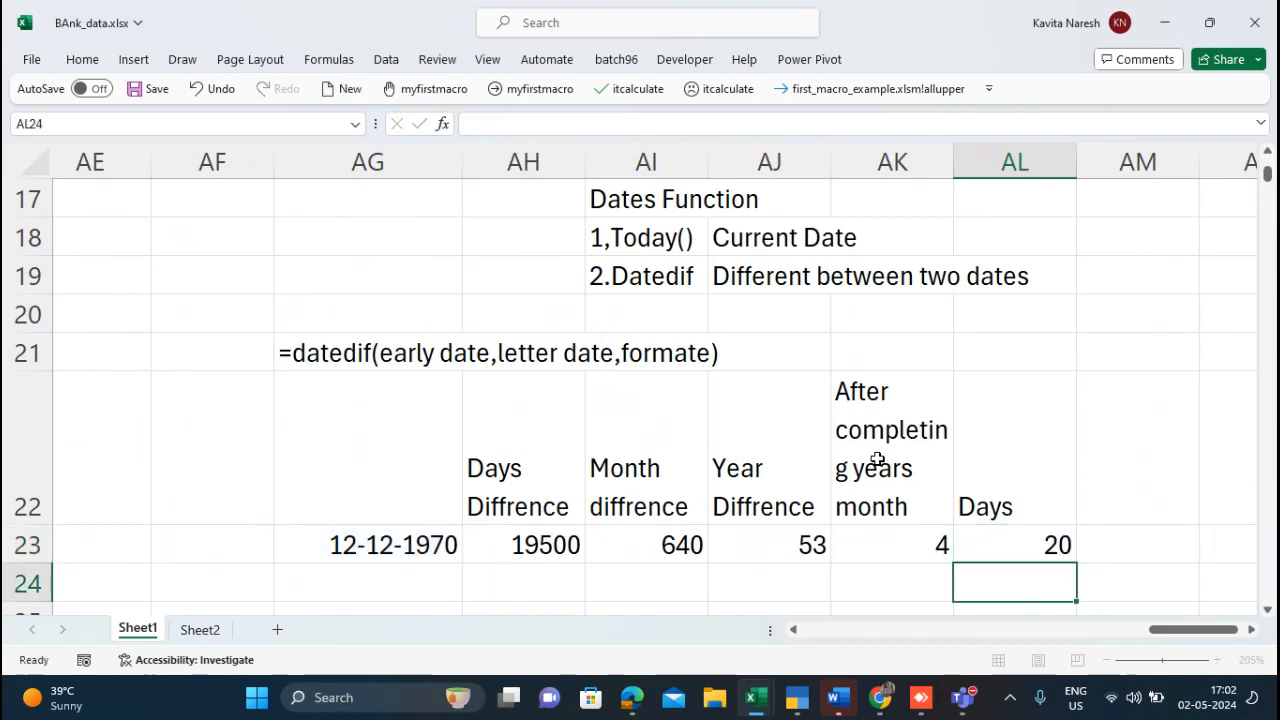
key("Up")
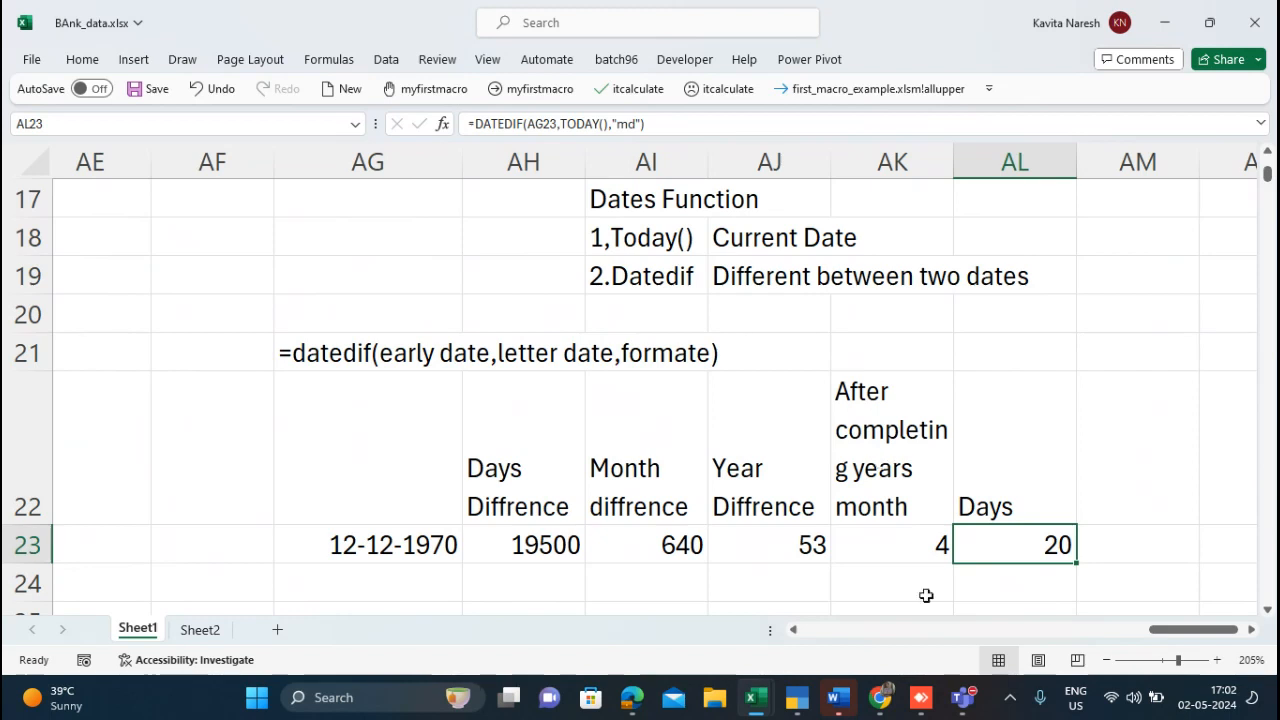
Step: Switch to Microsoft Teams to check the live Excel meeting and its chat, and return to the BAnk_data.xlsx workbook in Excel
mouse_move(963, 697)
mouse_move(961, 640)
left_click(963, 608)
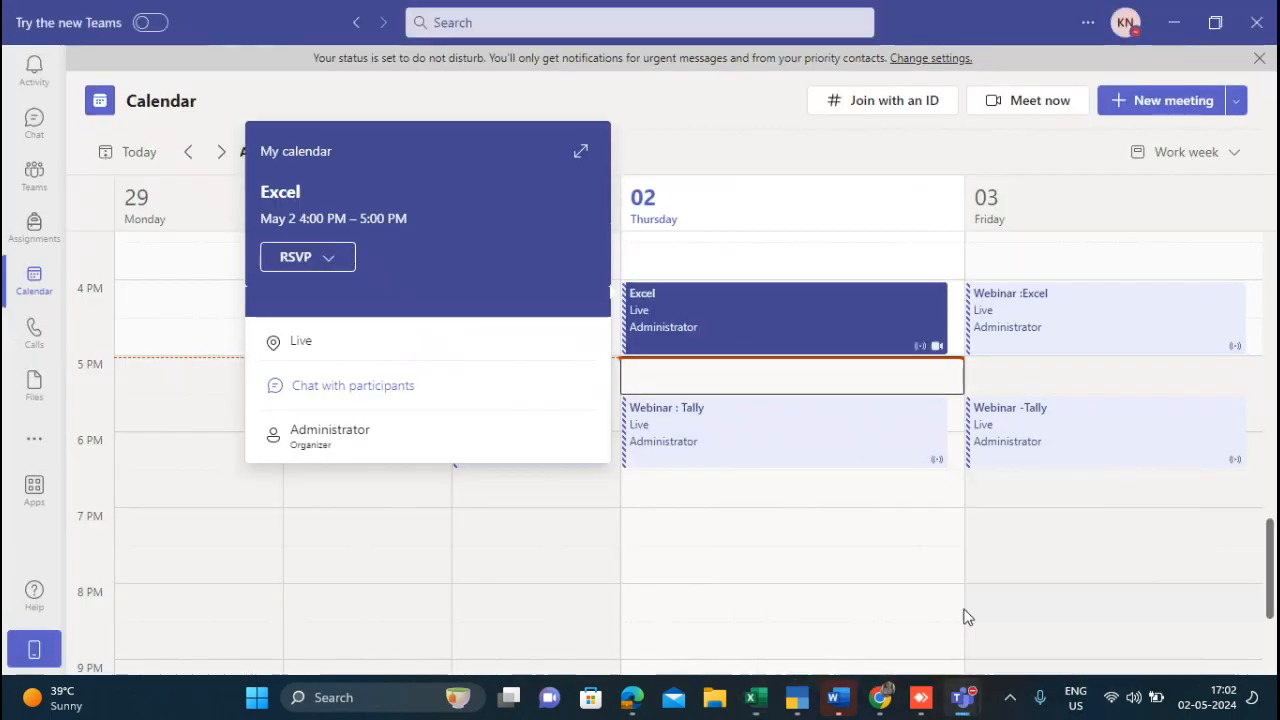
mouse_move(878, 707)
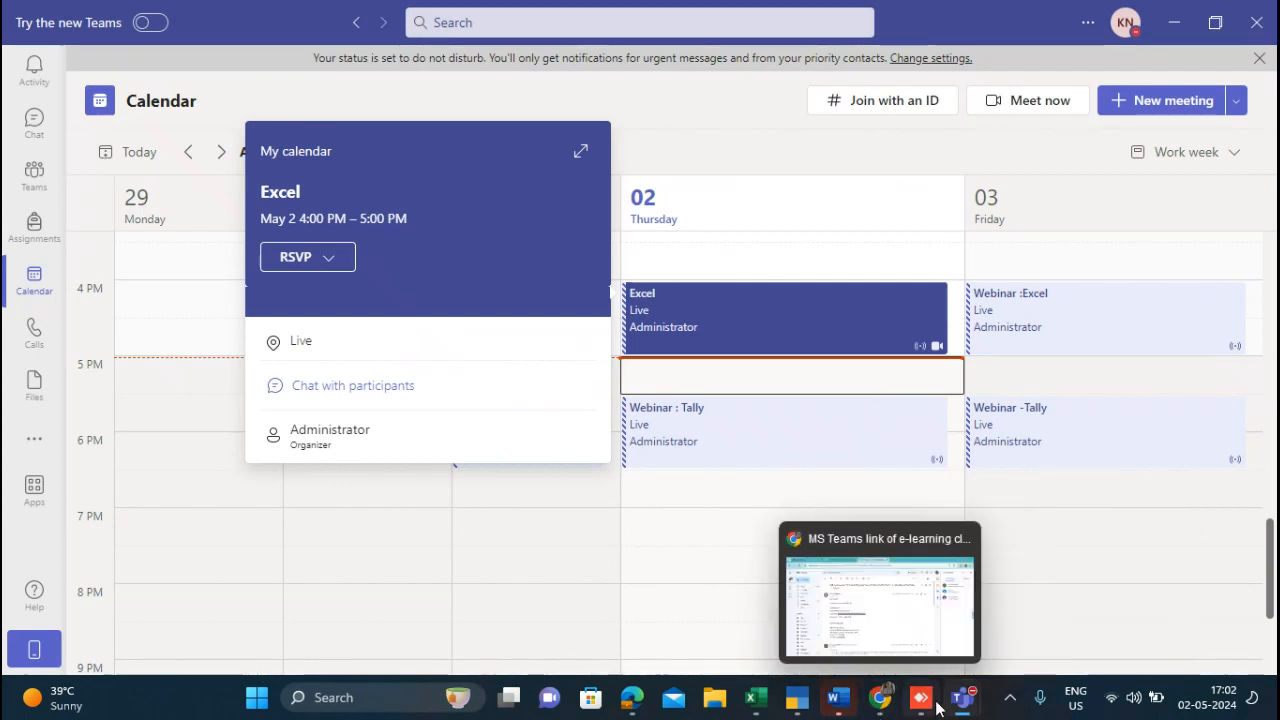
mouse_move(958, 703)
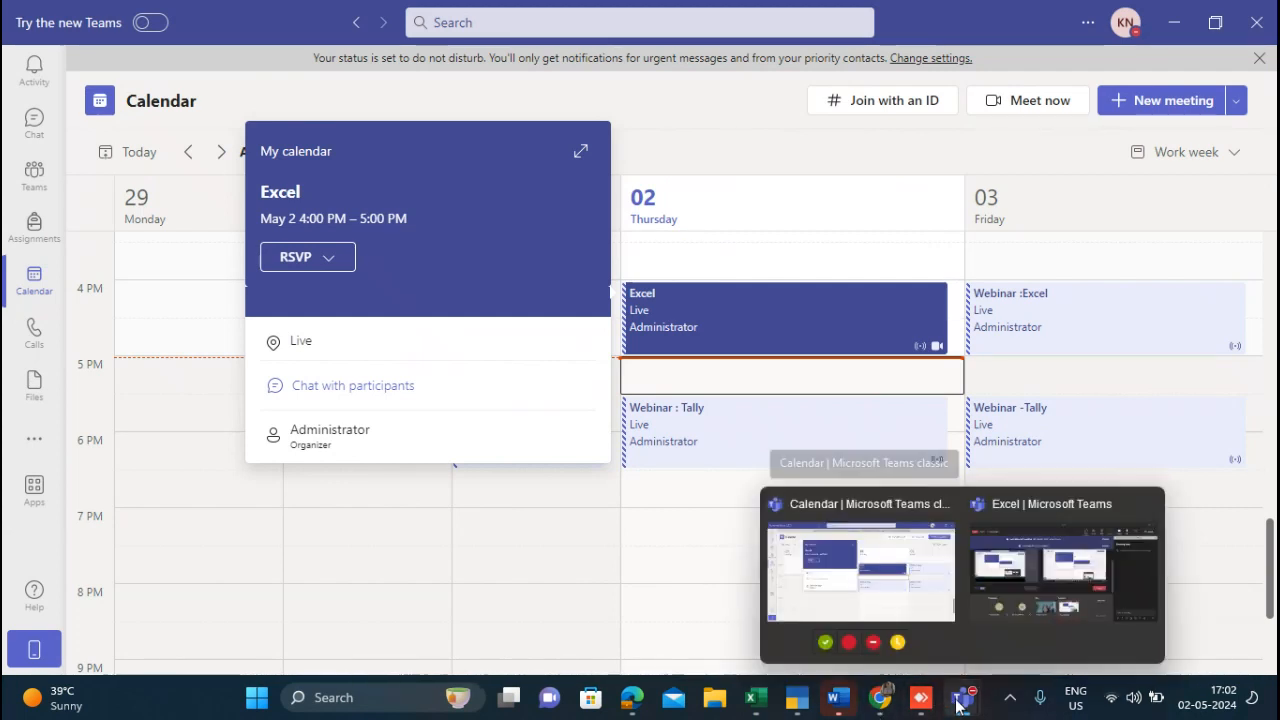
left_click(1131, 619)
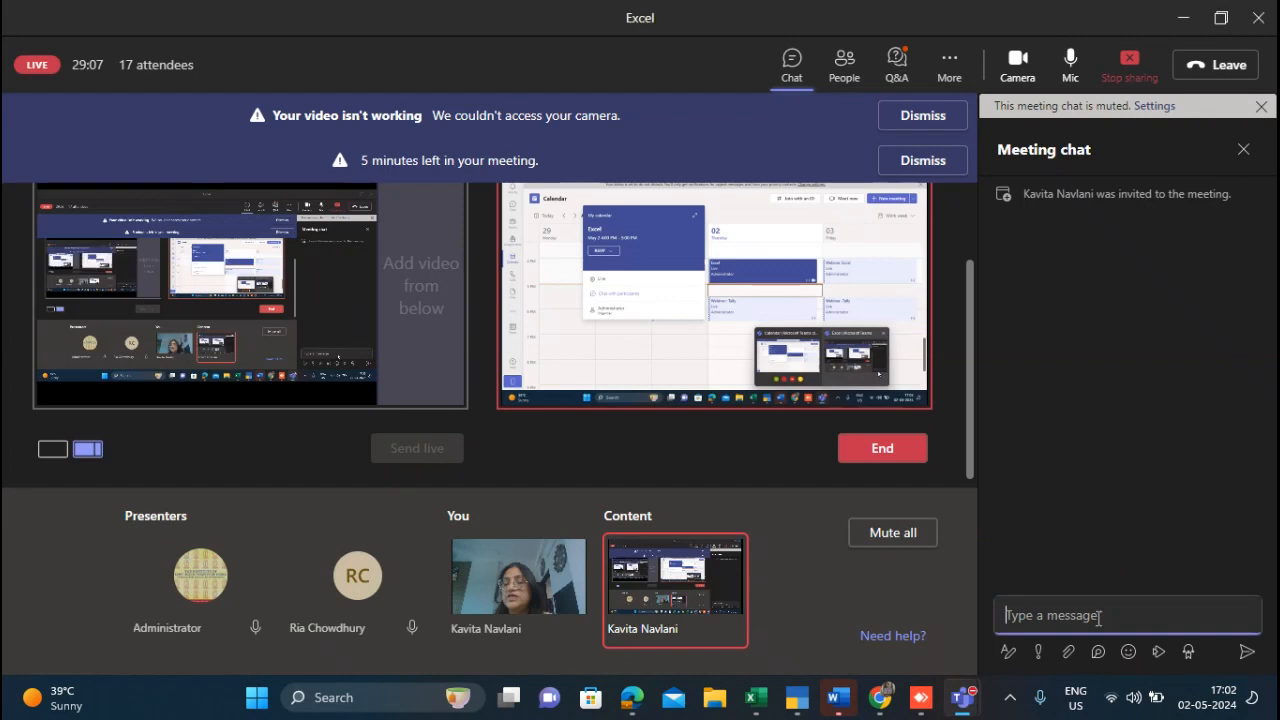
mouse_move(961, 700)
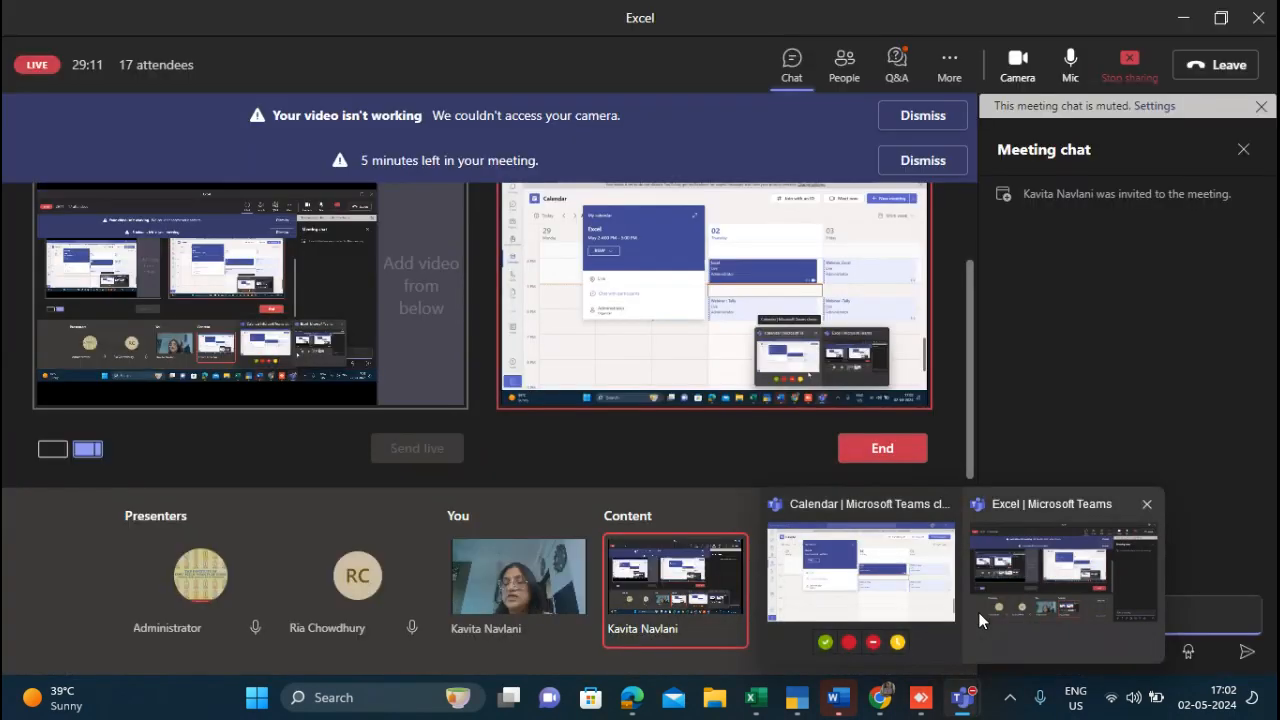
left_click(979, 620)
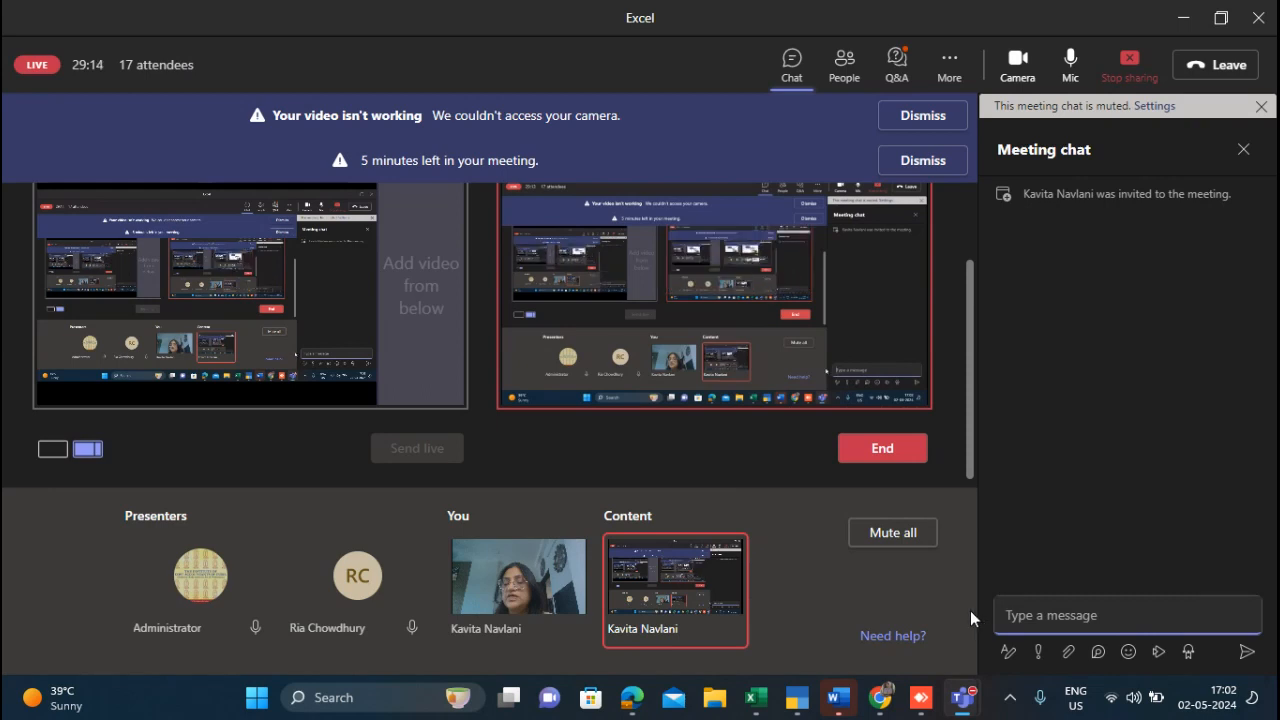
mouse_move(962, 690)
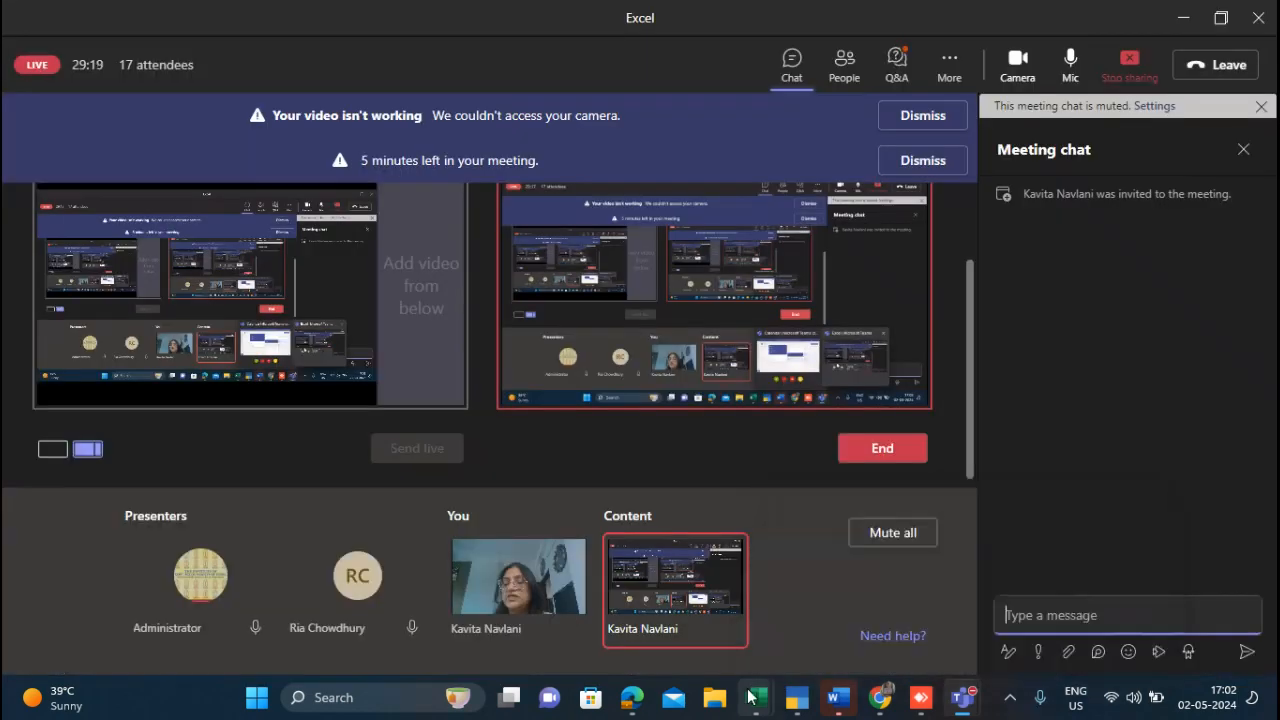
mouse_move(752, 697)
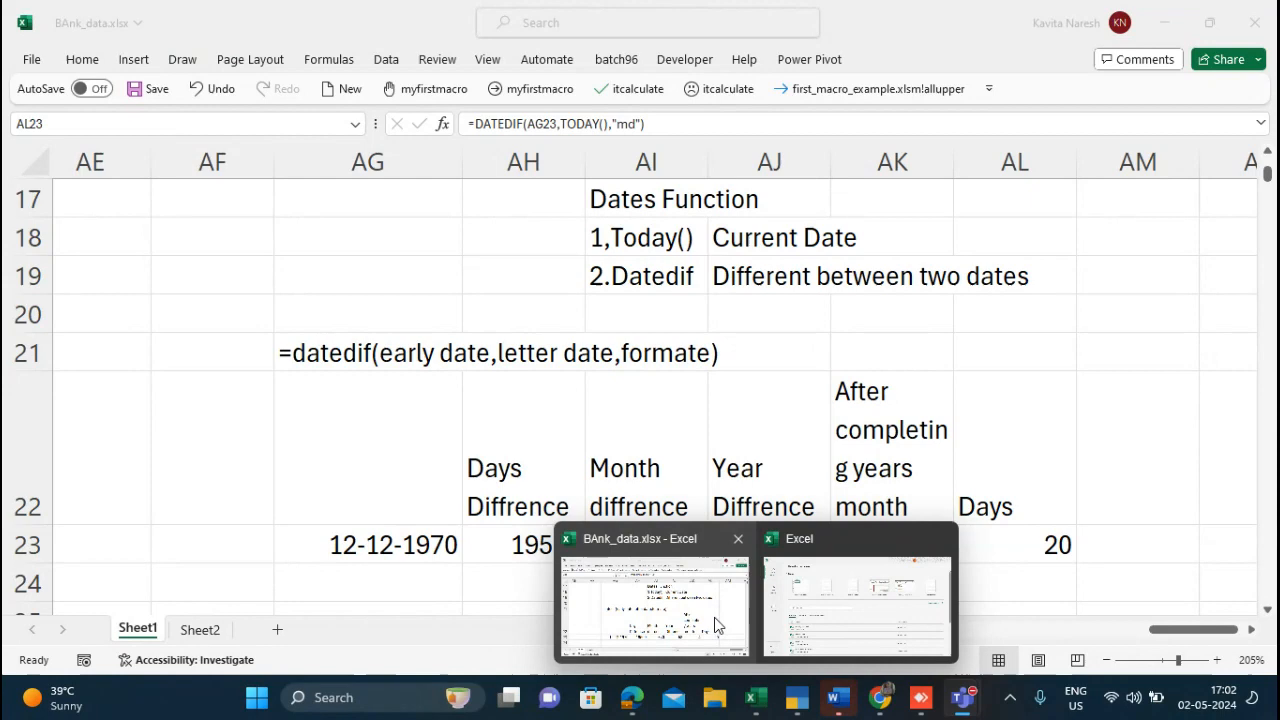
left_click(717, 617)
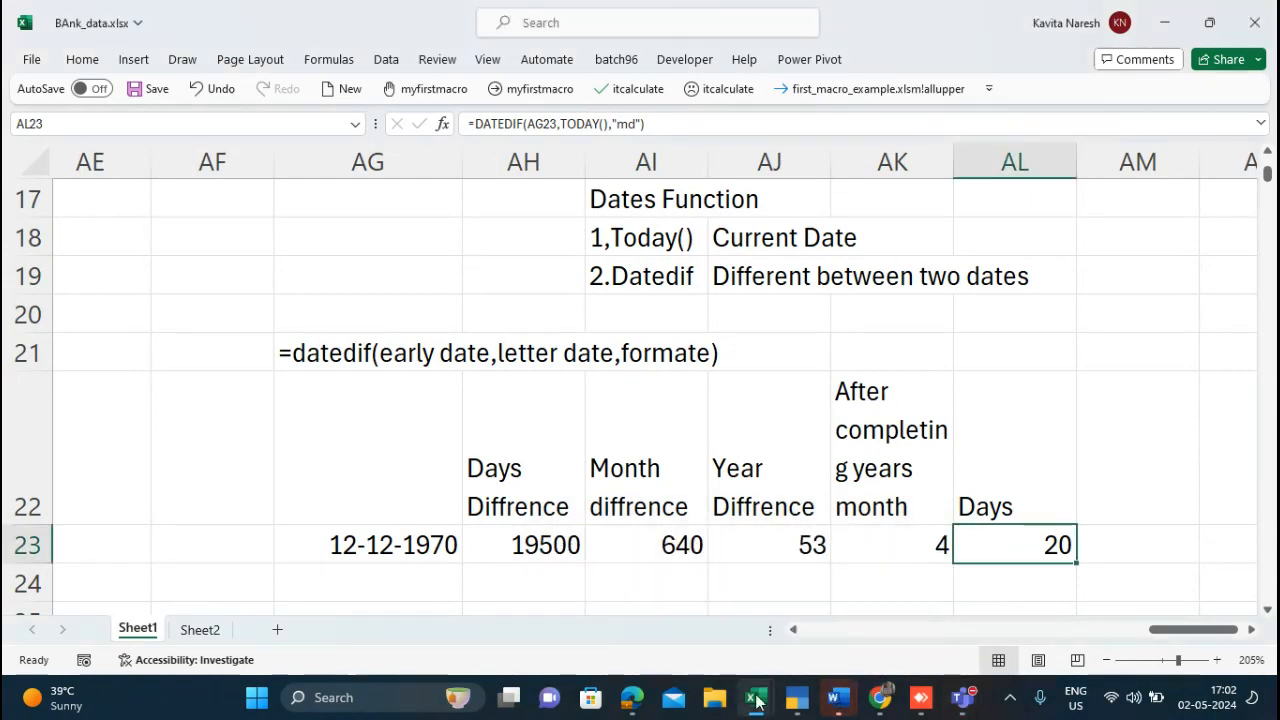
Step: Bring up the spare Excel start window, dismiss its error dialog without repairing, and close that window
mouse_move(757, 703)
left_click(838, 629)
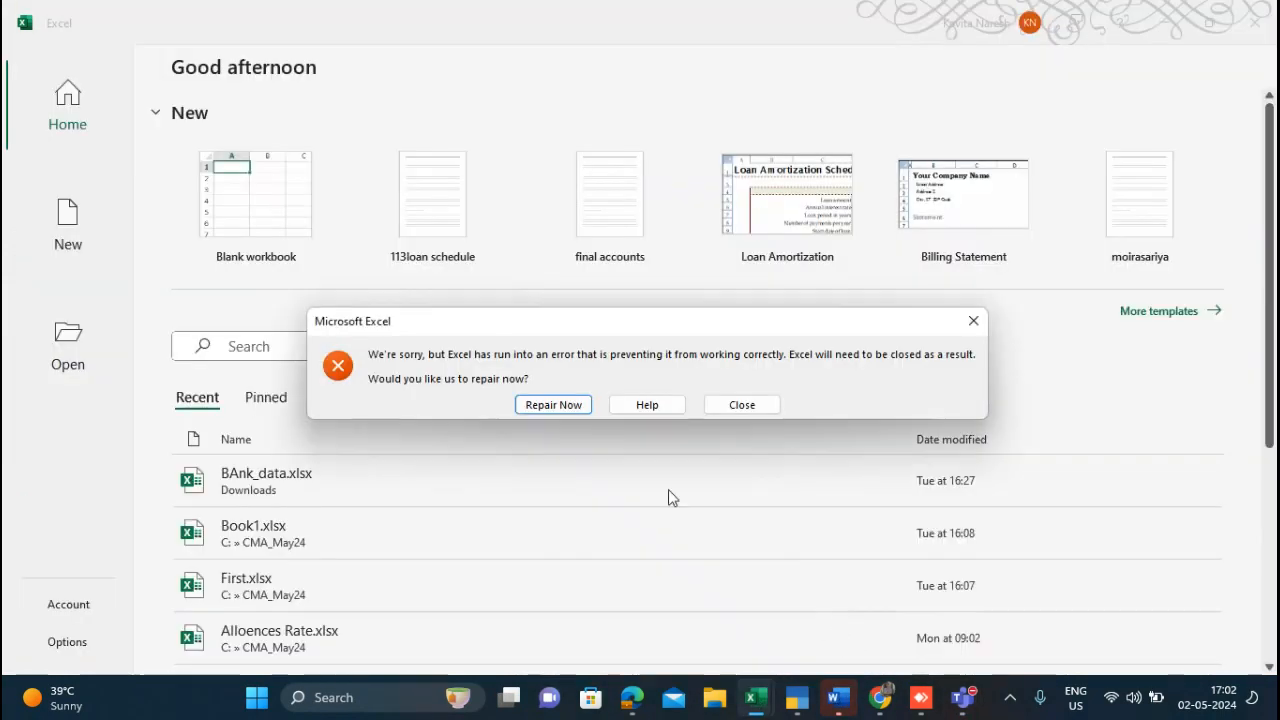
left_click(741, 406)
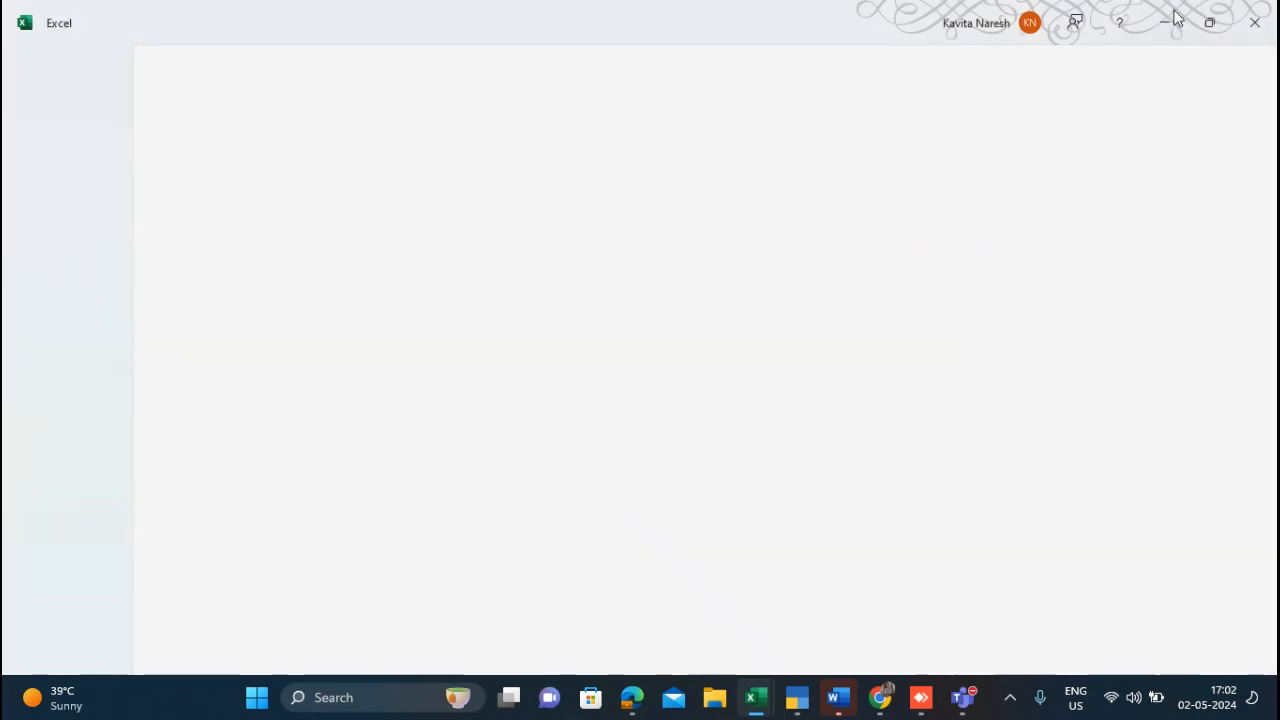
left_click(1252, 17)
Step: Review the TODAY and DATEDIF notes in AI18 and AI19, and return the view to the first columns of the bank data
left_click(785, 440)
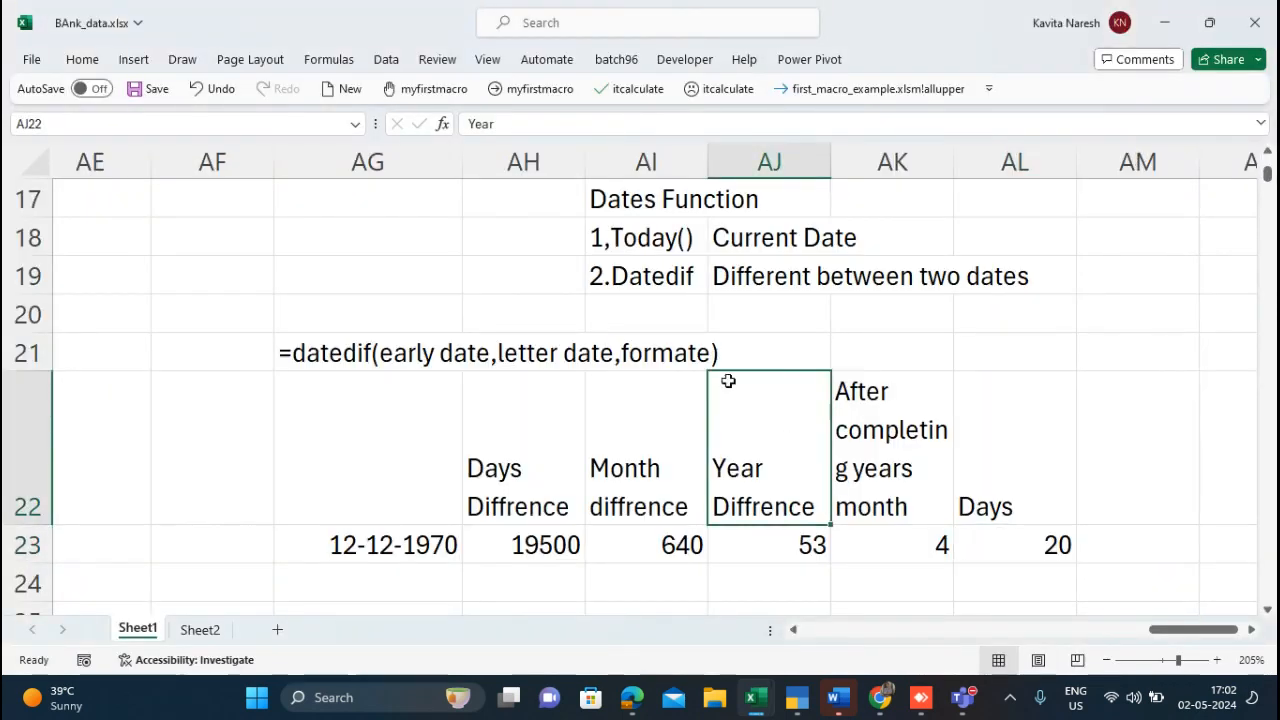
left_click(657, 308)
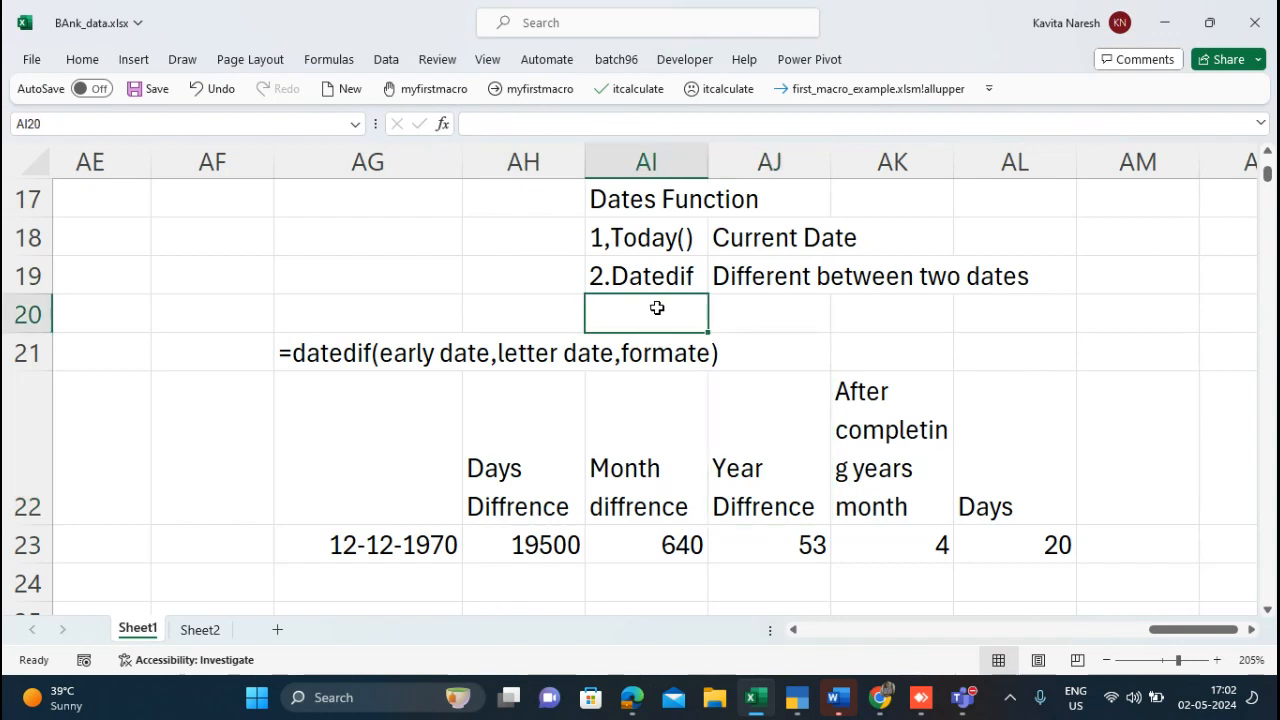
left_click(675, 250)
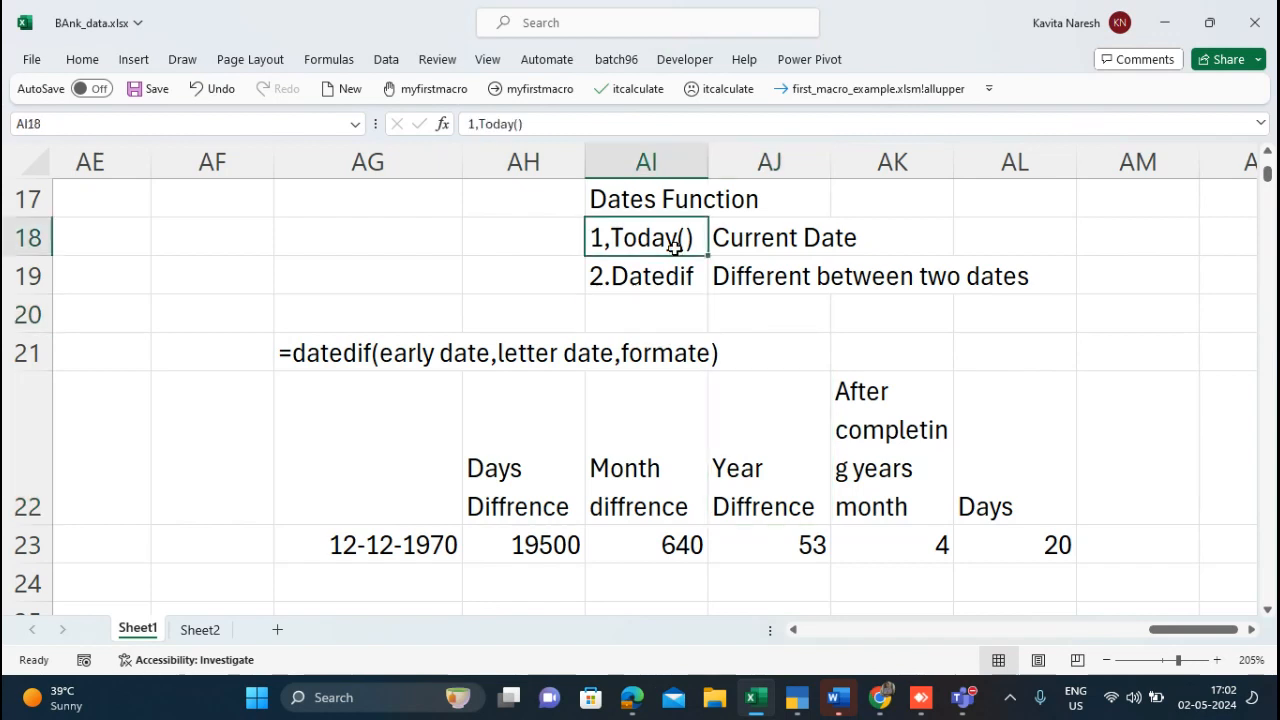
left_click(687, 286)
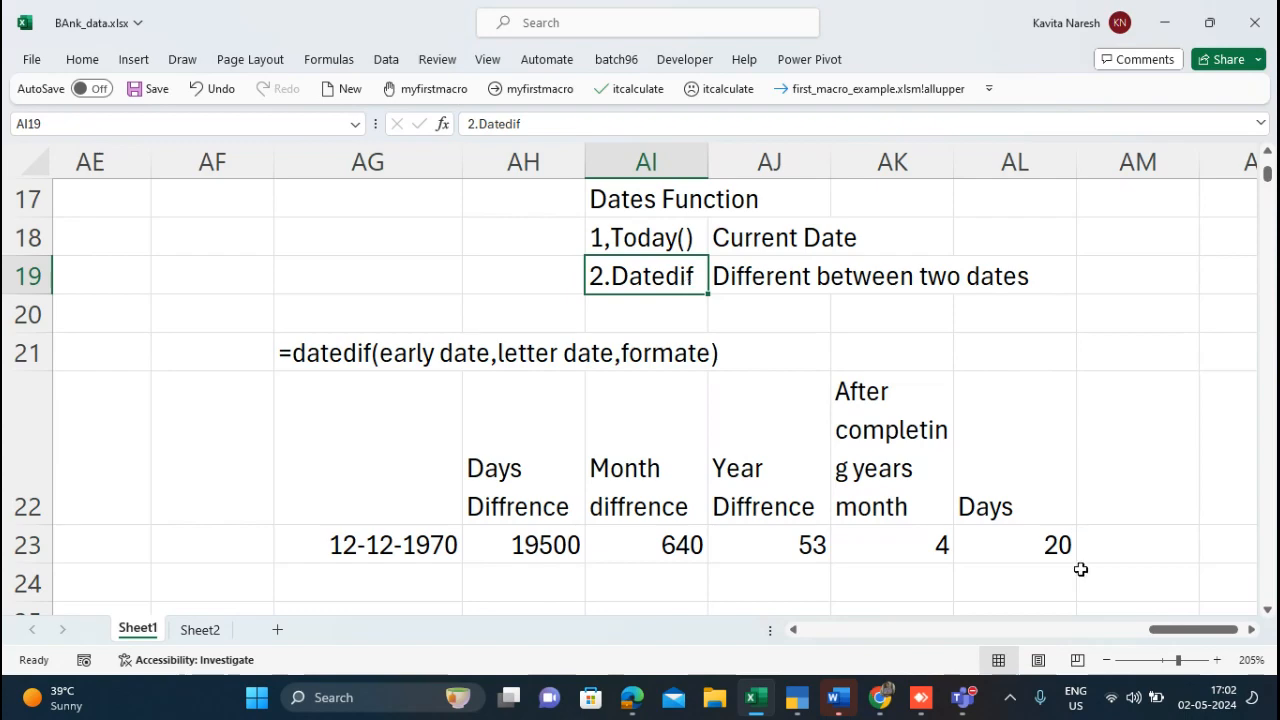
left_click_drag(1176, 632, 955, 622)
left_click_drag(1266, 178, 1267, 157)
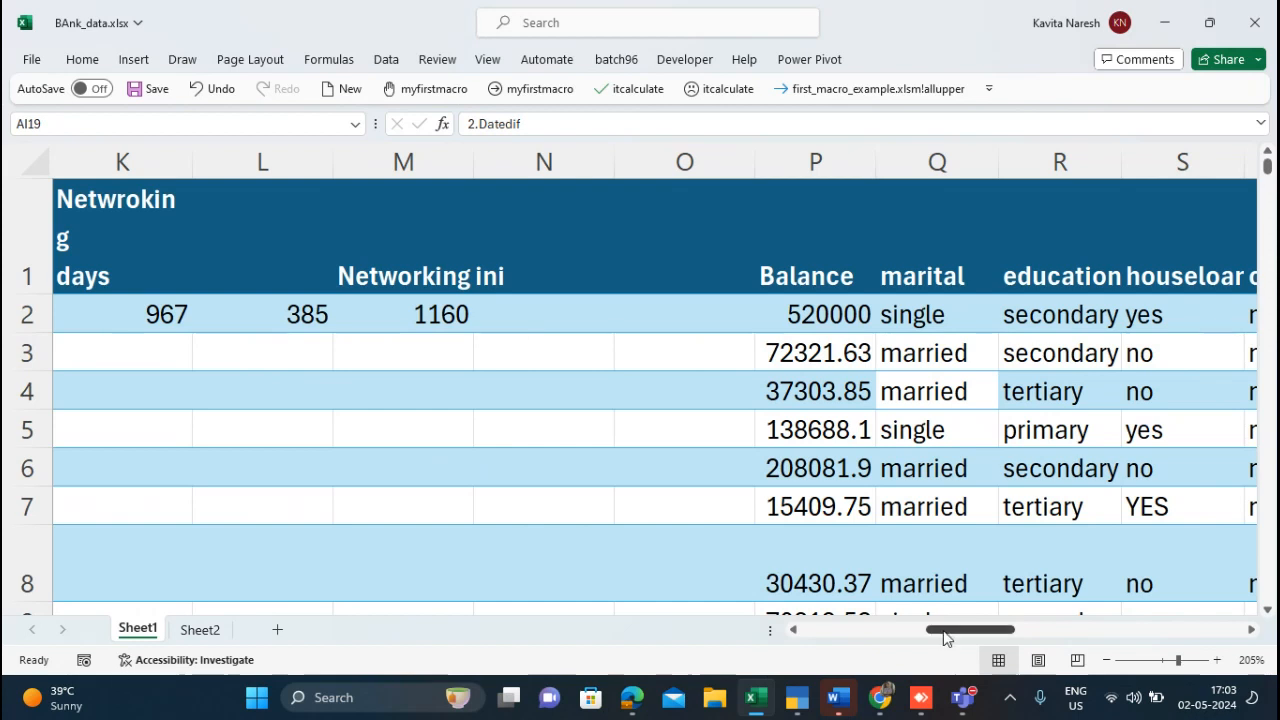
left_click_drag(946, 632, 800, 632)
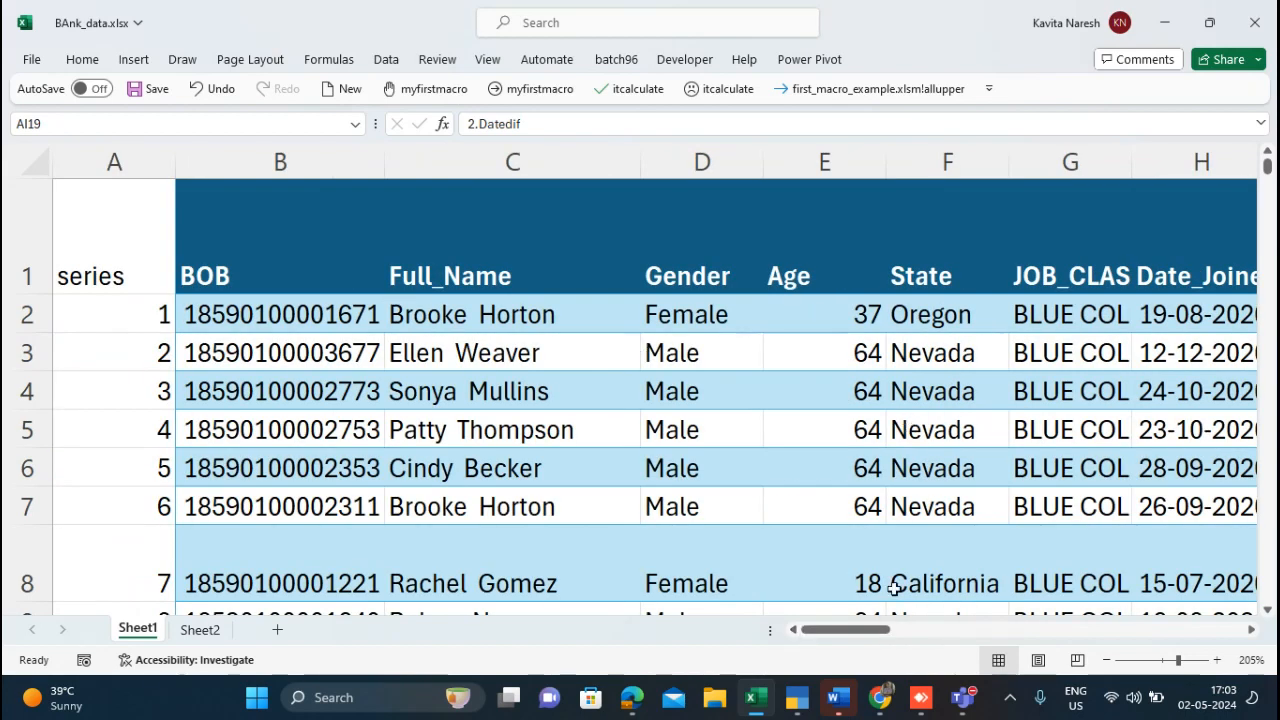
Step: Review the condition-based summary table, the date function notes and the DATEDIF results in columns AD to AL
left_click_drag(850, 630, 1195, 642)
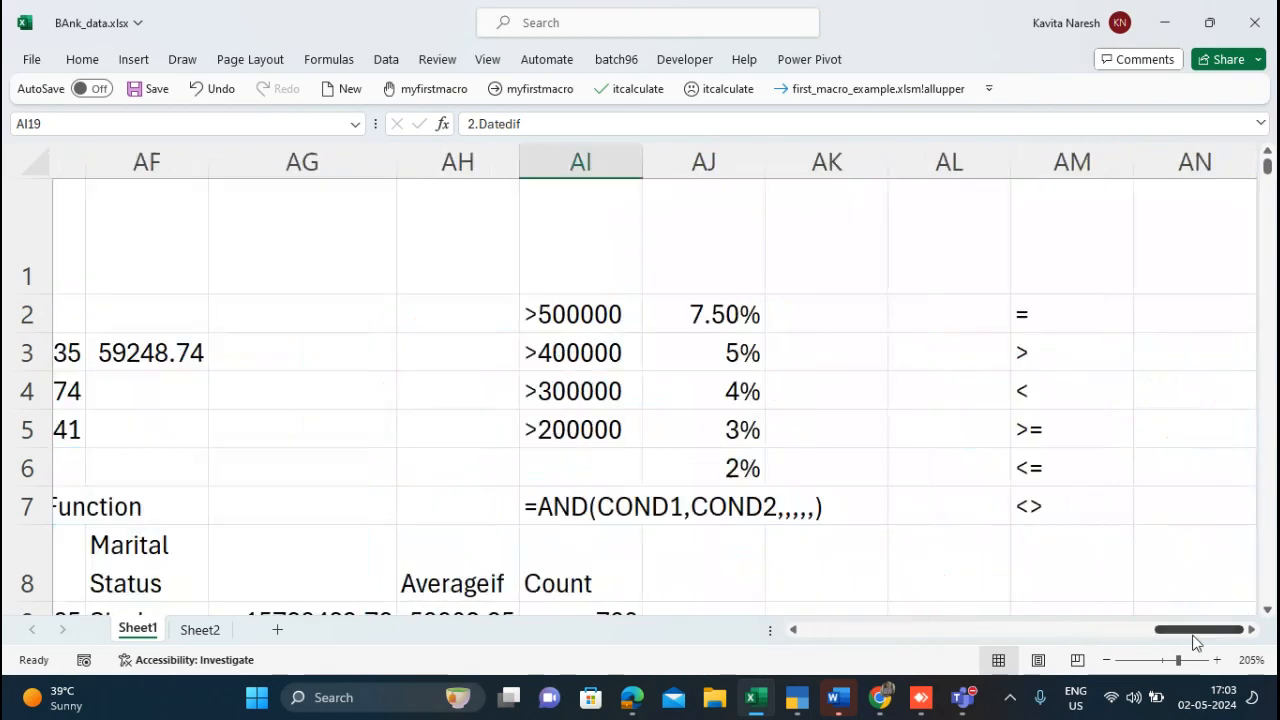
scroll(657, 531, "down", 2)
left_click(657, 531)
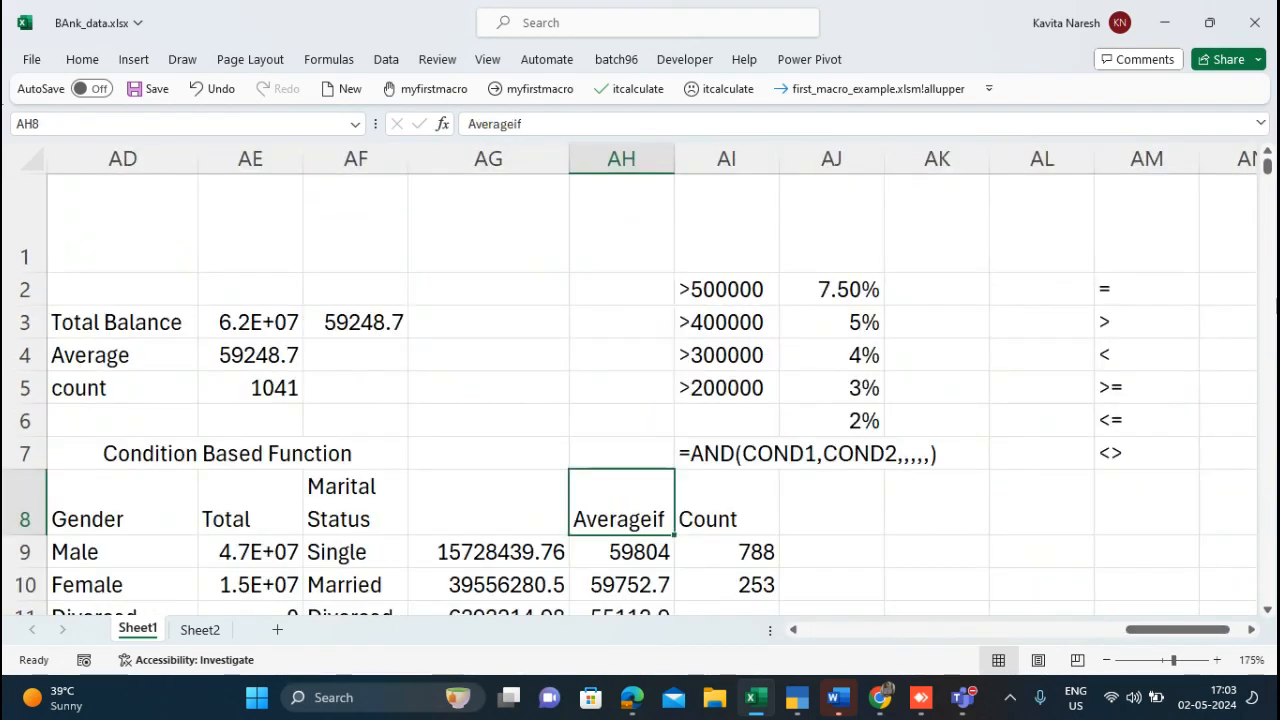
left_click(1267, 610)
left_click(1267, 610)
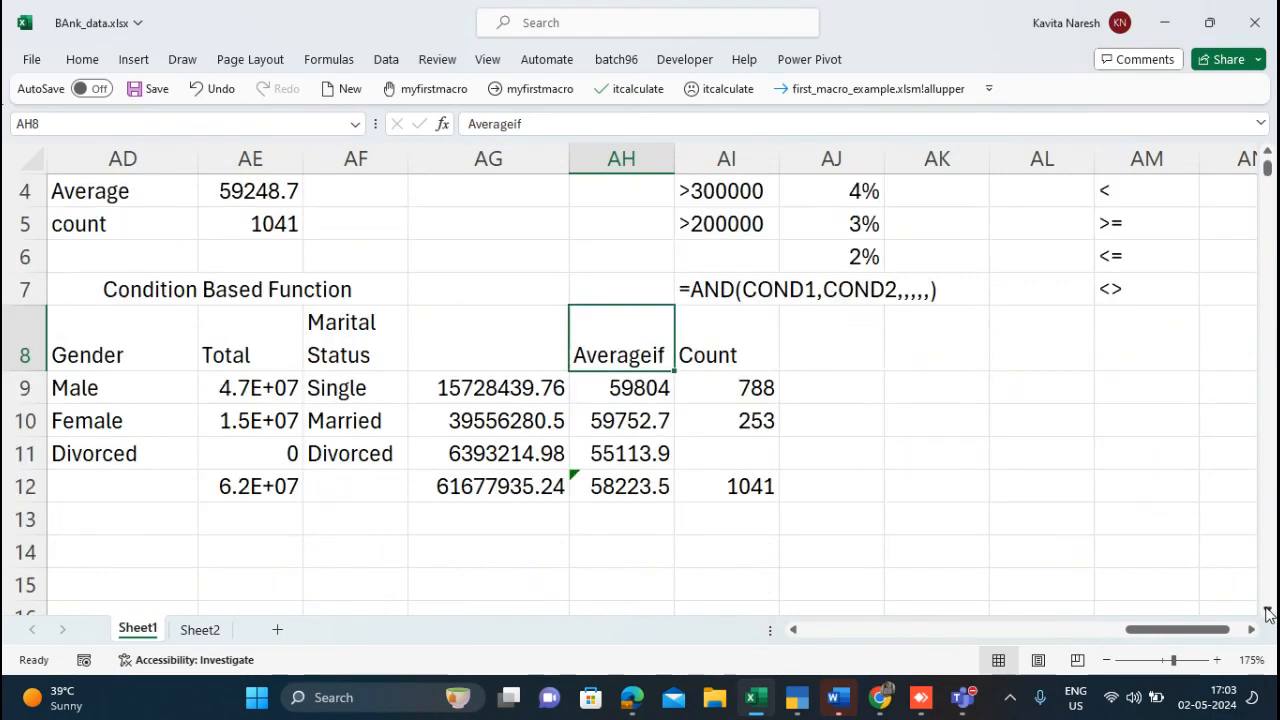
left_click(1267, 610)
left_click(1267, 610)
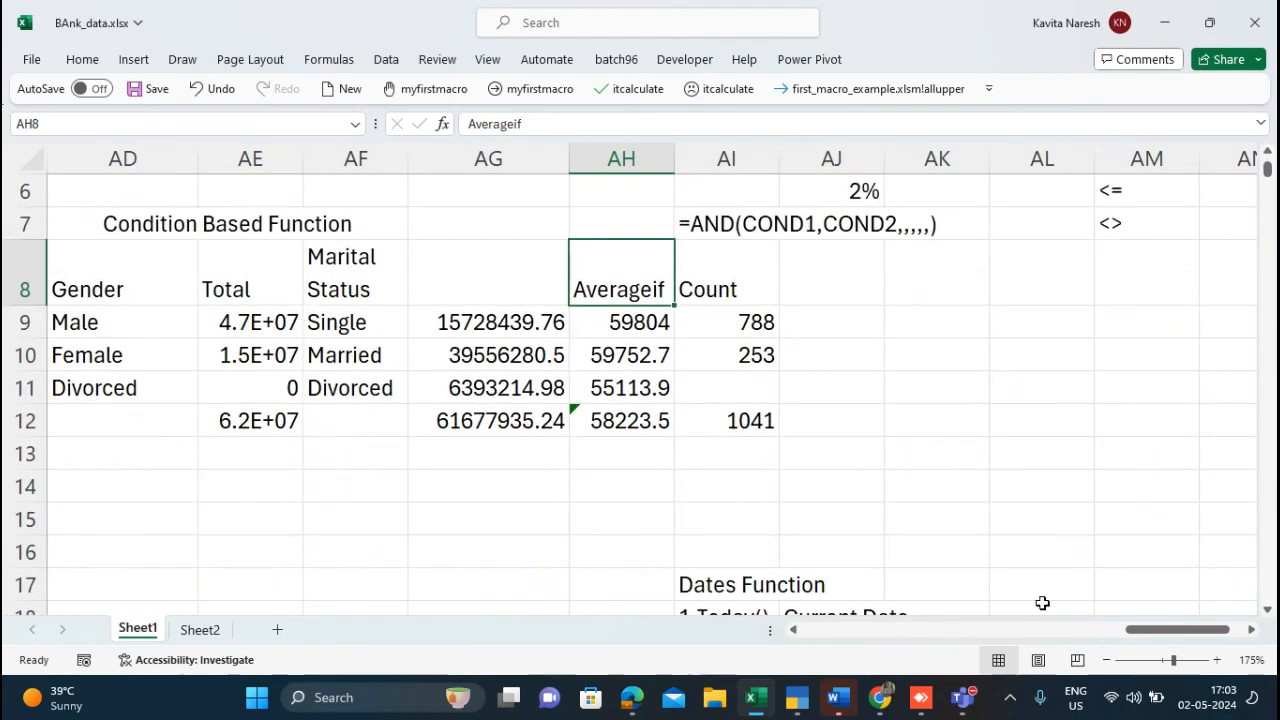
left_click(1267, 610)
left_click(1267, 610)
left_click(1267, 610)
scroll(1267, 610, "down", 1)
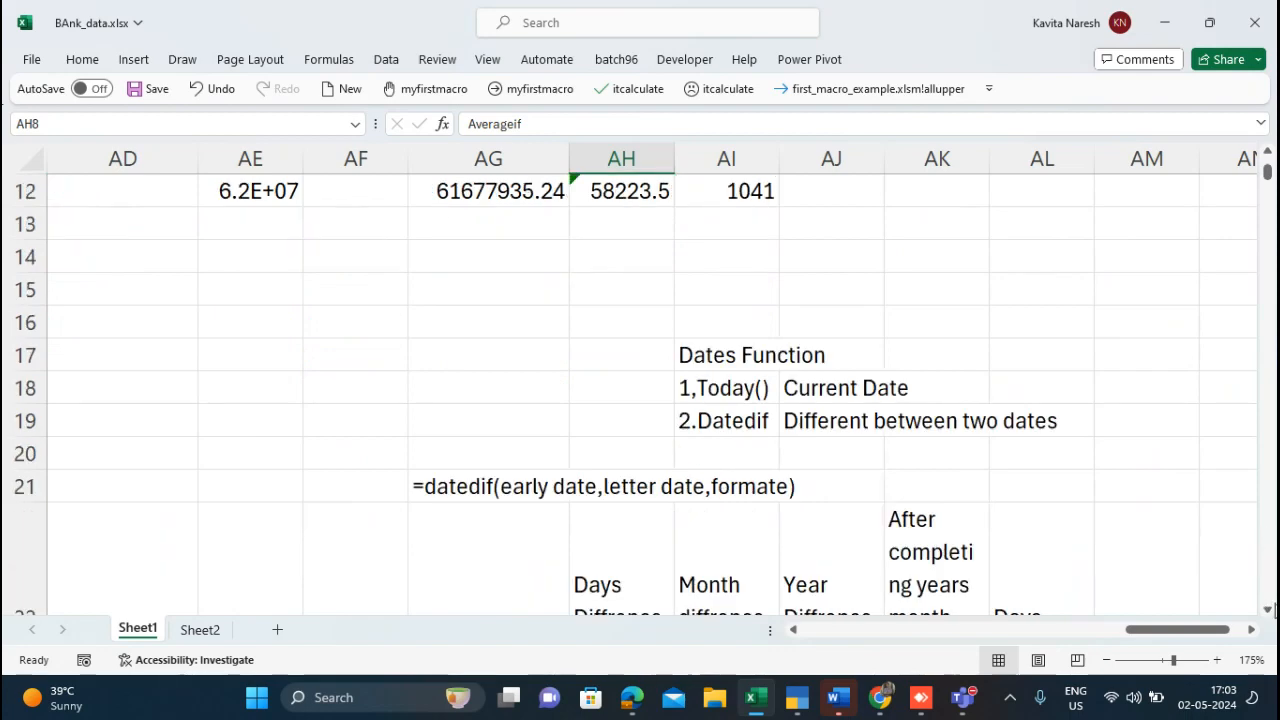
left_click(1267, 610)
left_click(1267, 610)
left_click(1267, 610)
left_click(1267, 610)
left_click(1267, 610)
left_click(1267, 610)
left_click(1267, 610)
left_click(1267, 610)
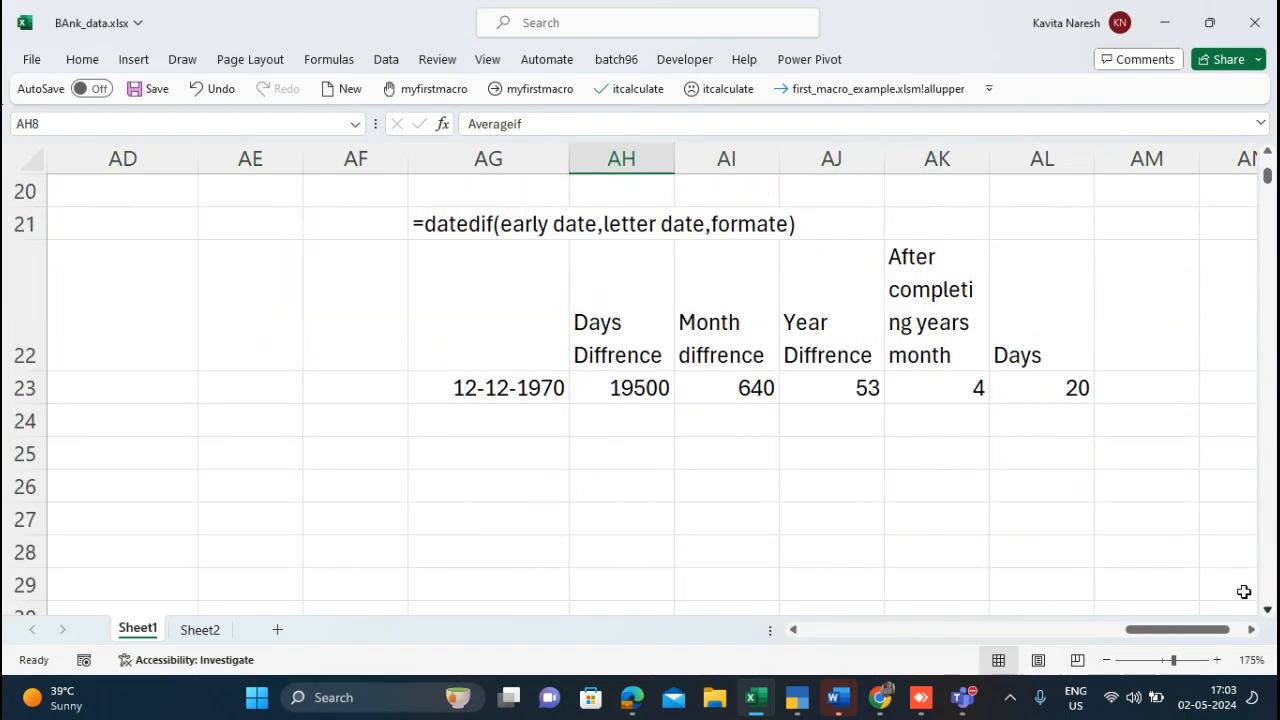
left_click(1267, 610)
Step: Enter the heading Project Date in AG26 and the date 1-5-2024 in AG27
left_click(458, 473)
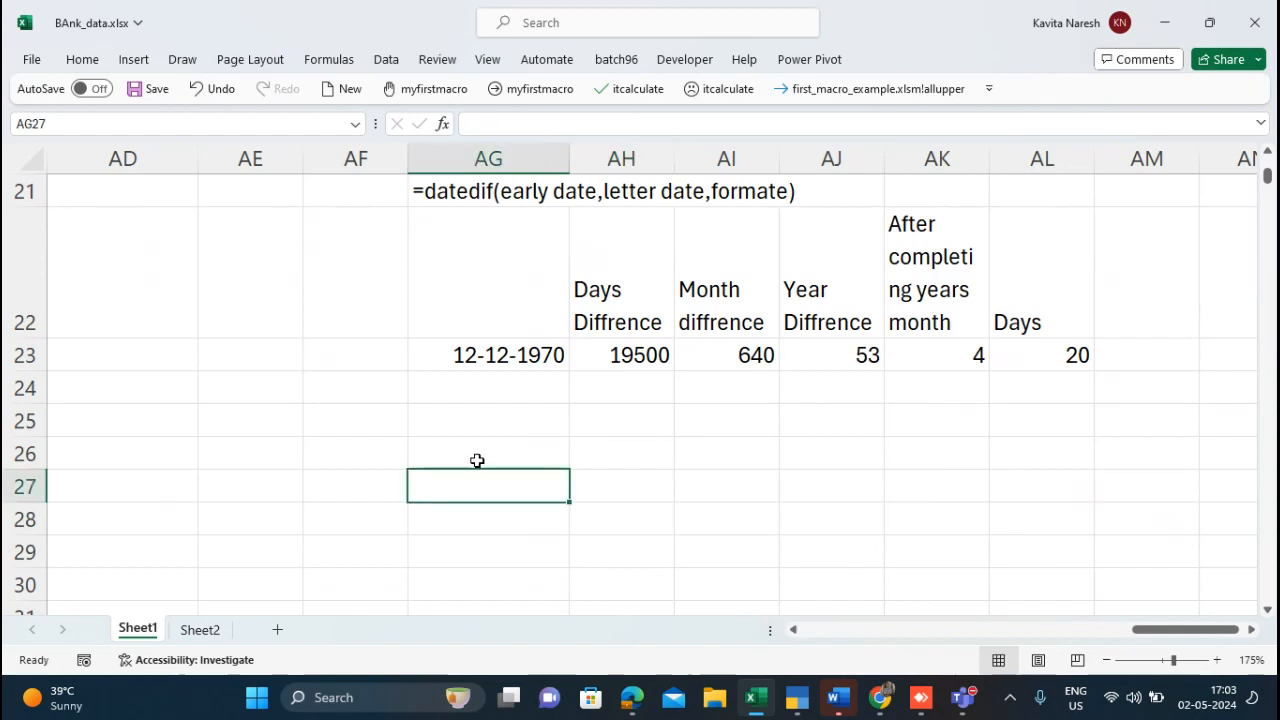
left_click(478, 460)
type("Projec")
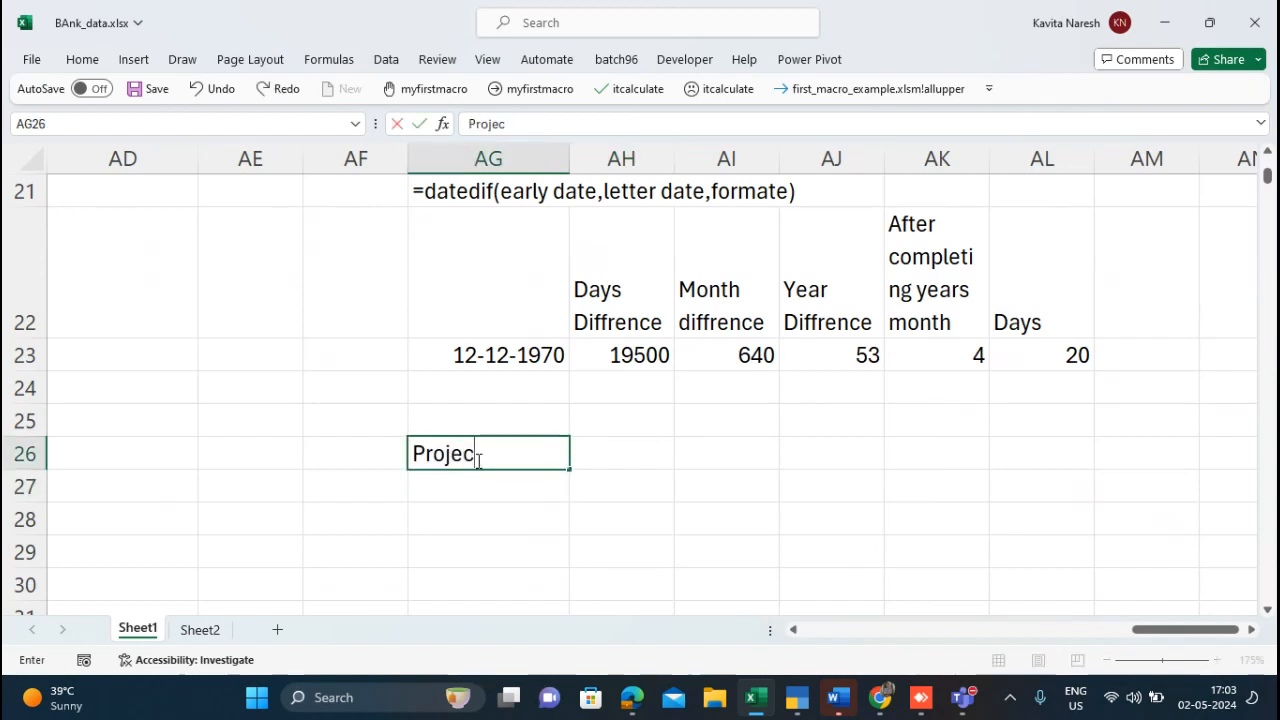
type("t Date")
key("Return")
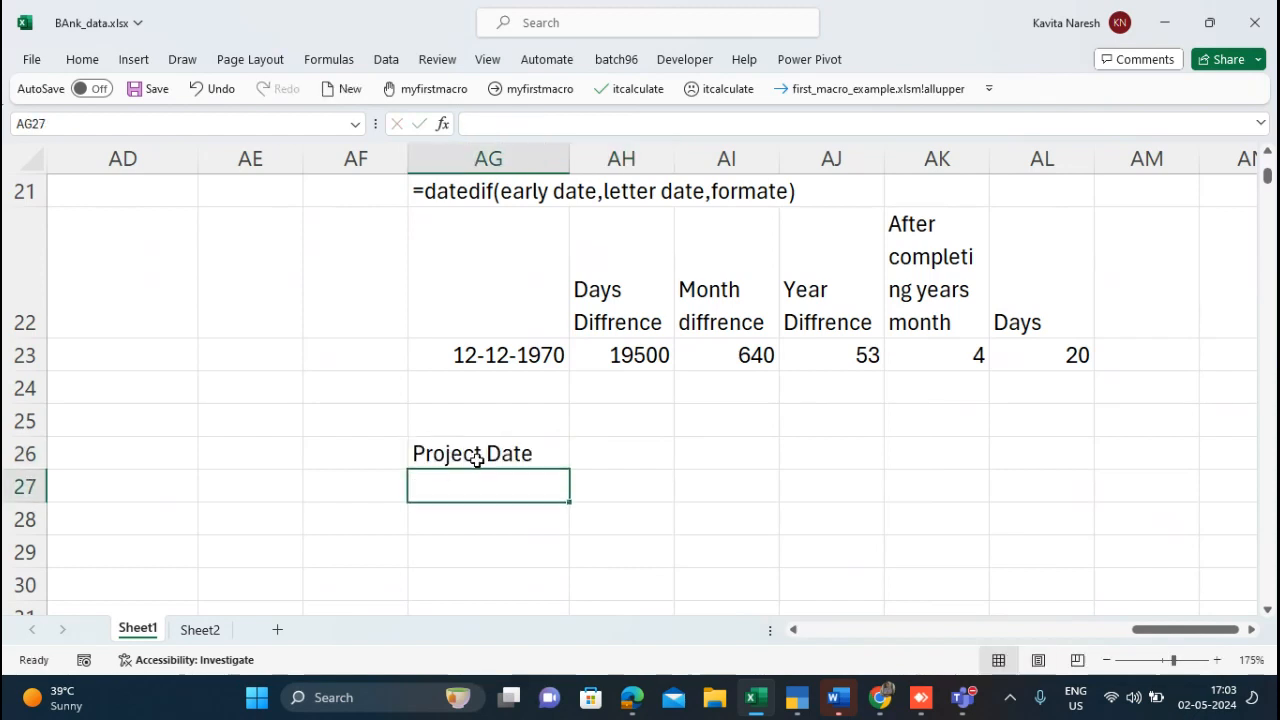
type("1")
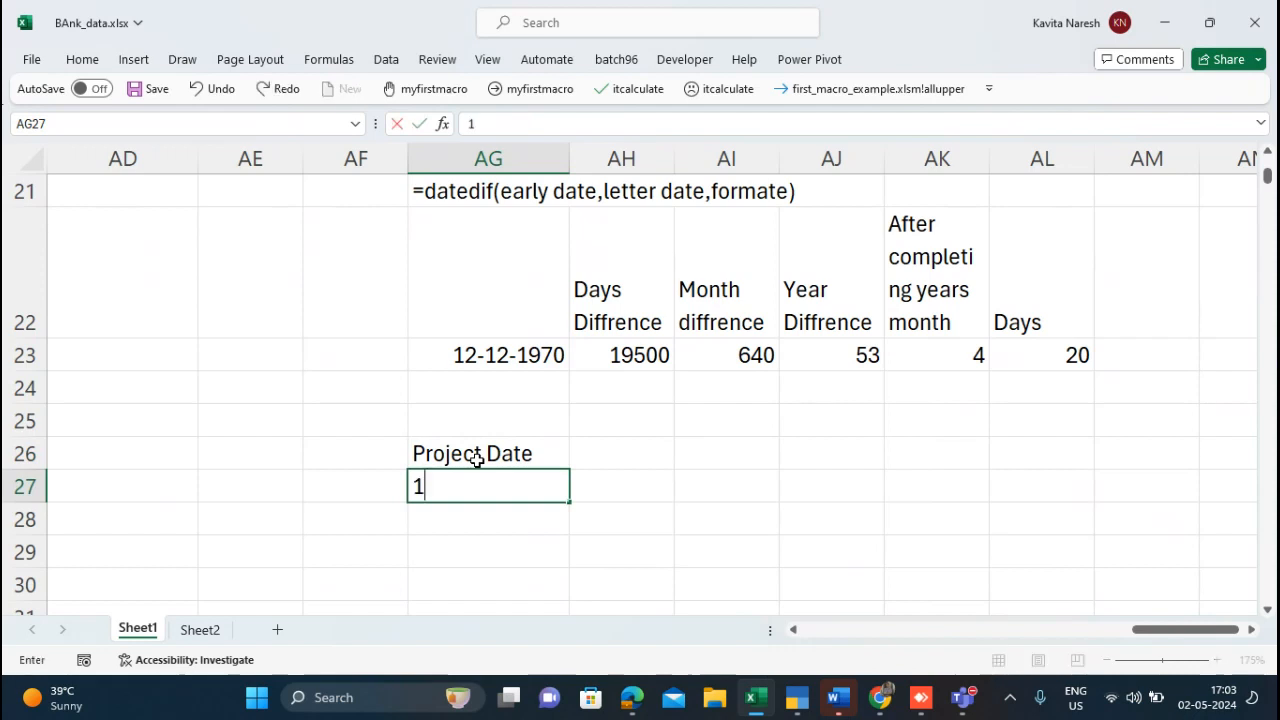
type("-05-2024")
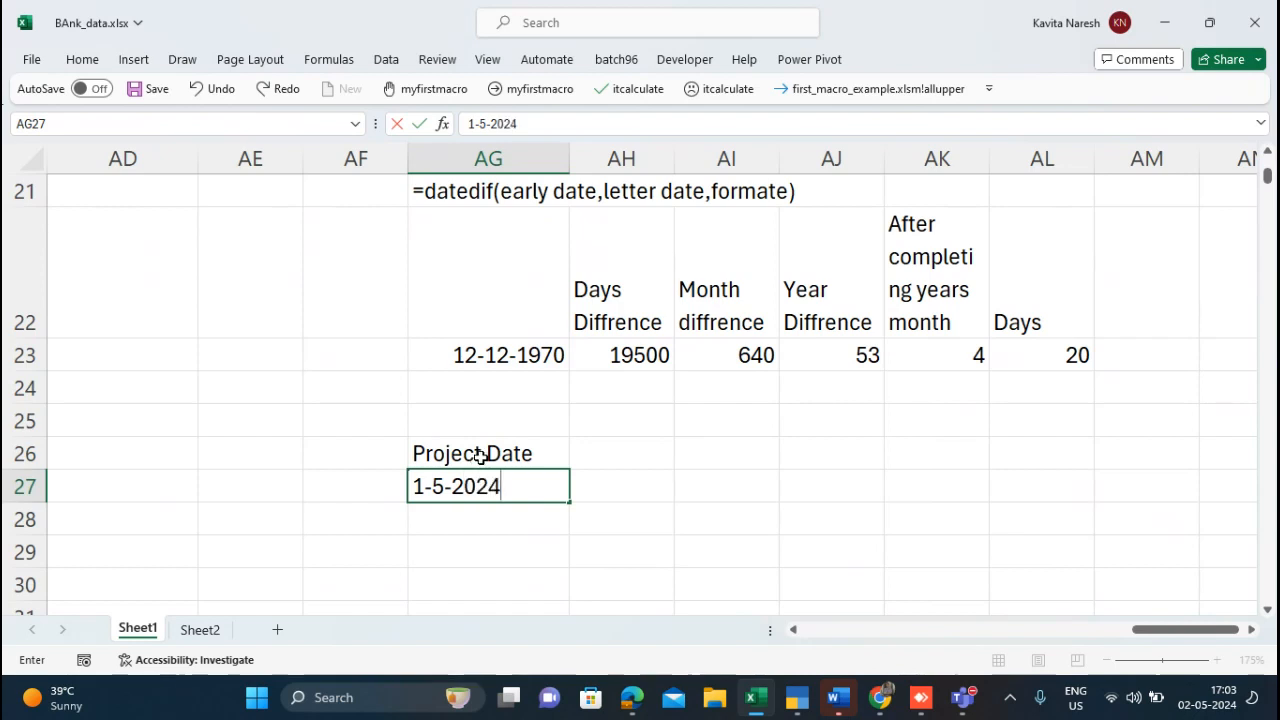
key("Return")
key("Up")
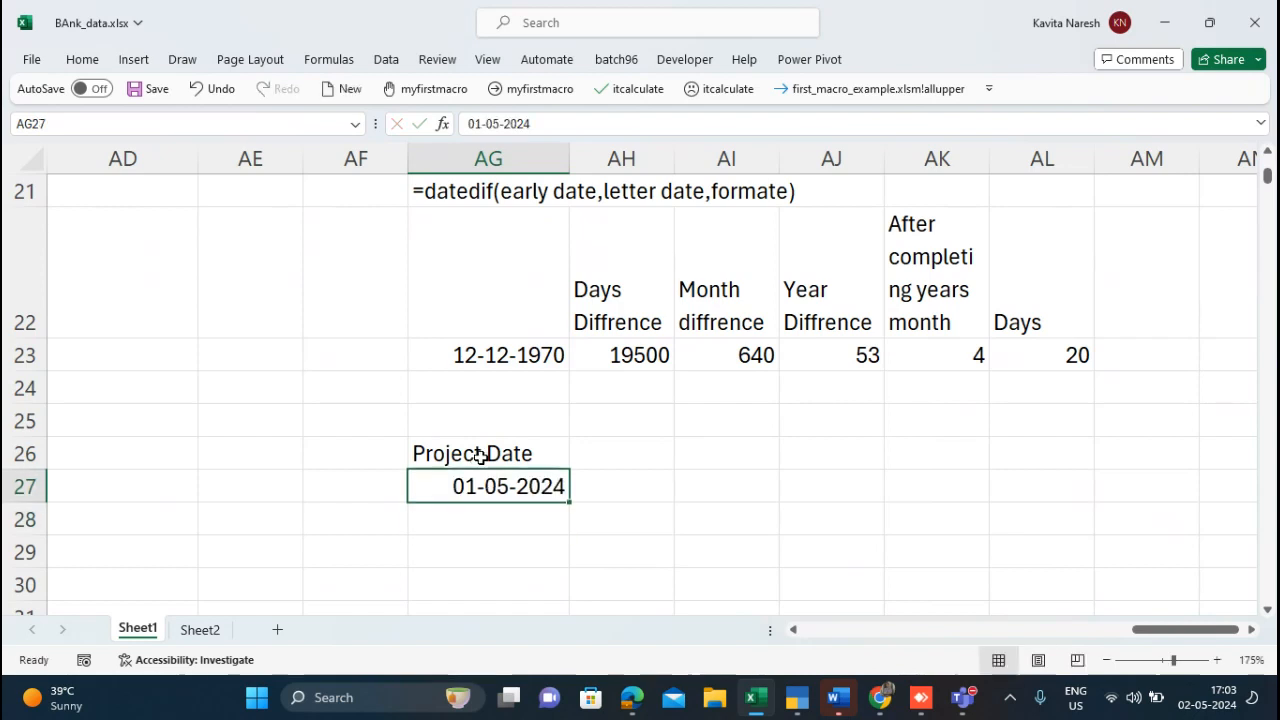
Step: Add the heading Completion date in AH26, with the word date on a second line within the cell
key("Right")
key("Up")
type("Comp")
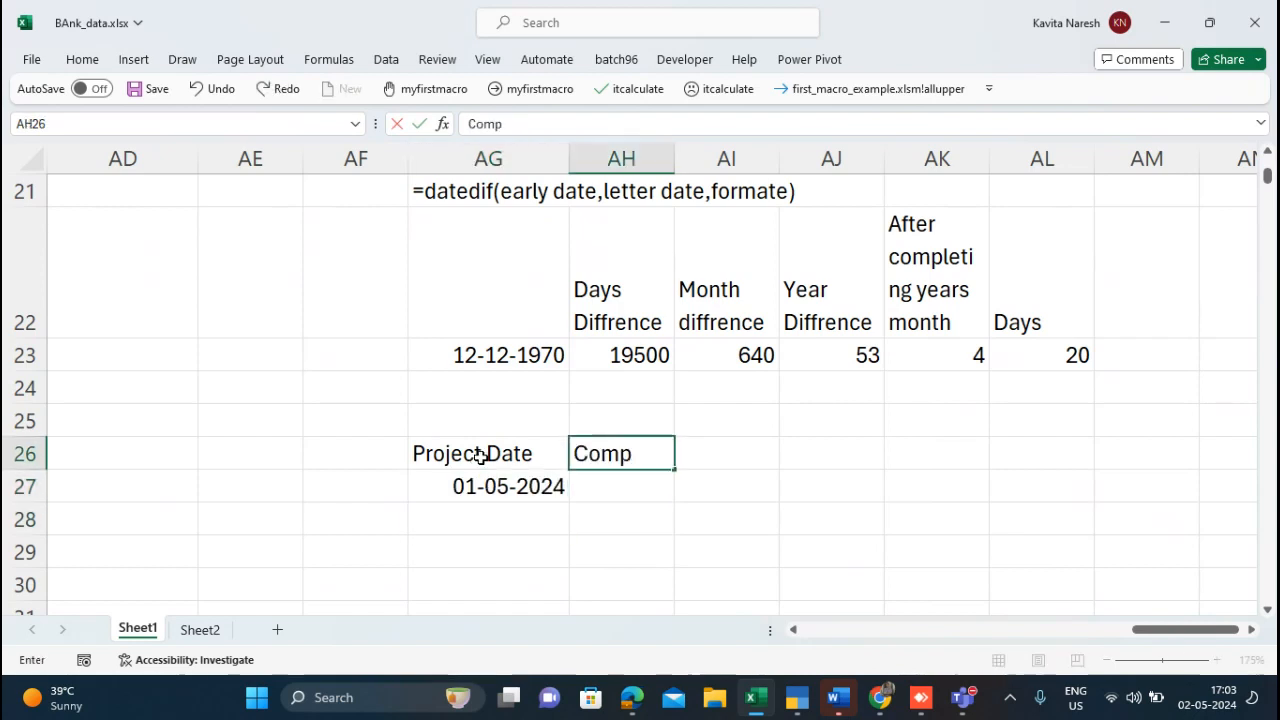
type("letion")
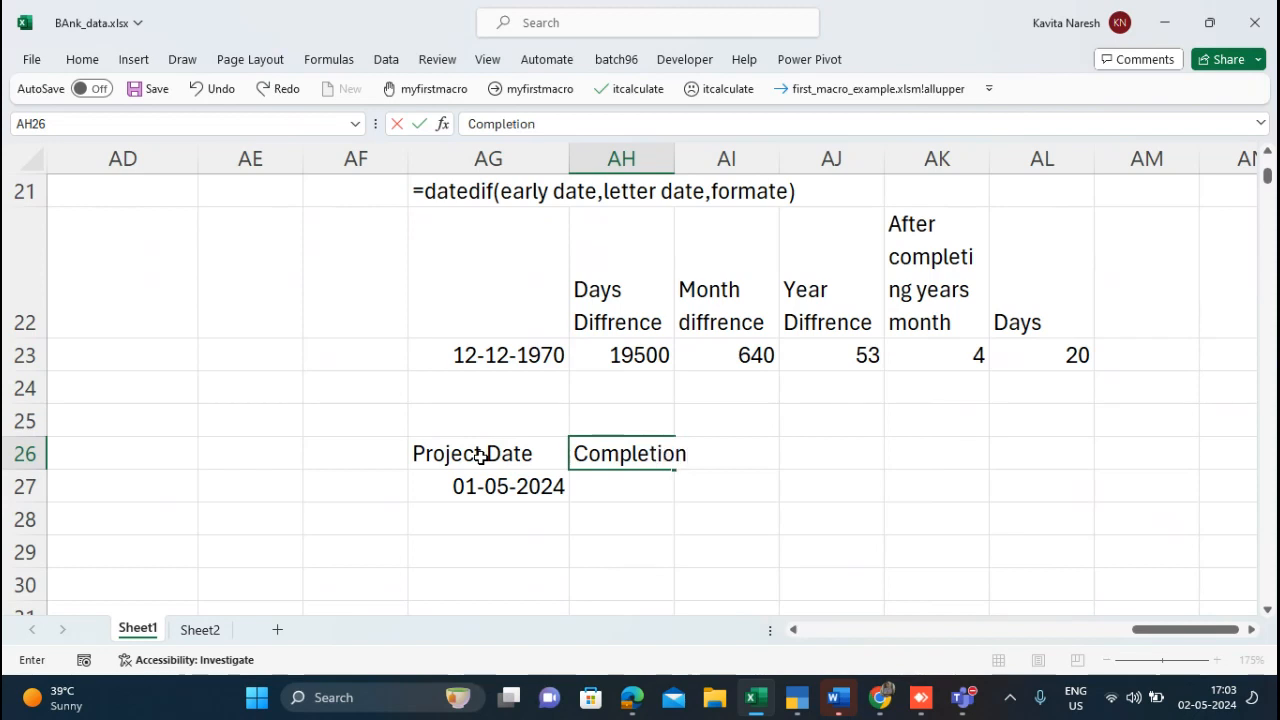
key("alt+Return")
type("date")
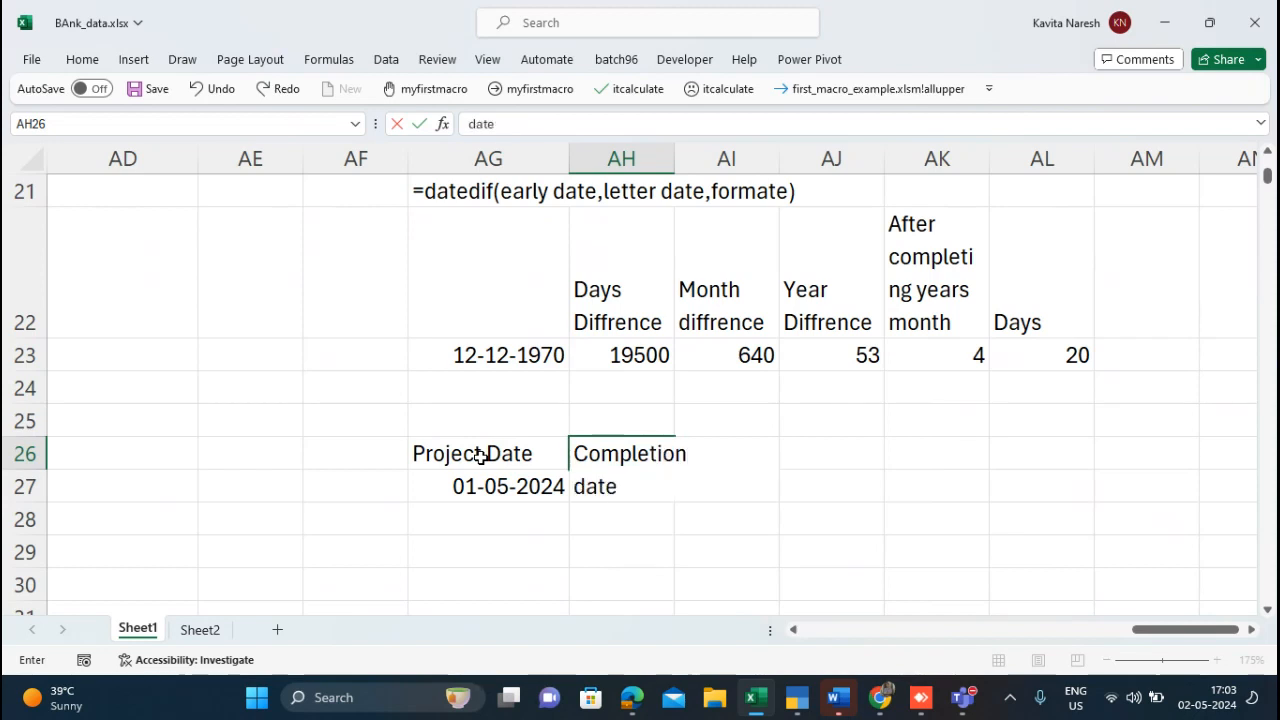
key("Return")
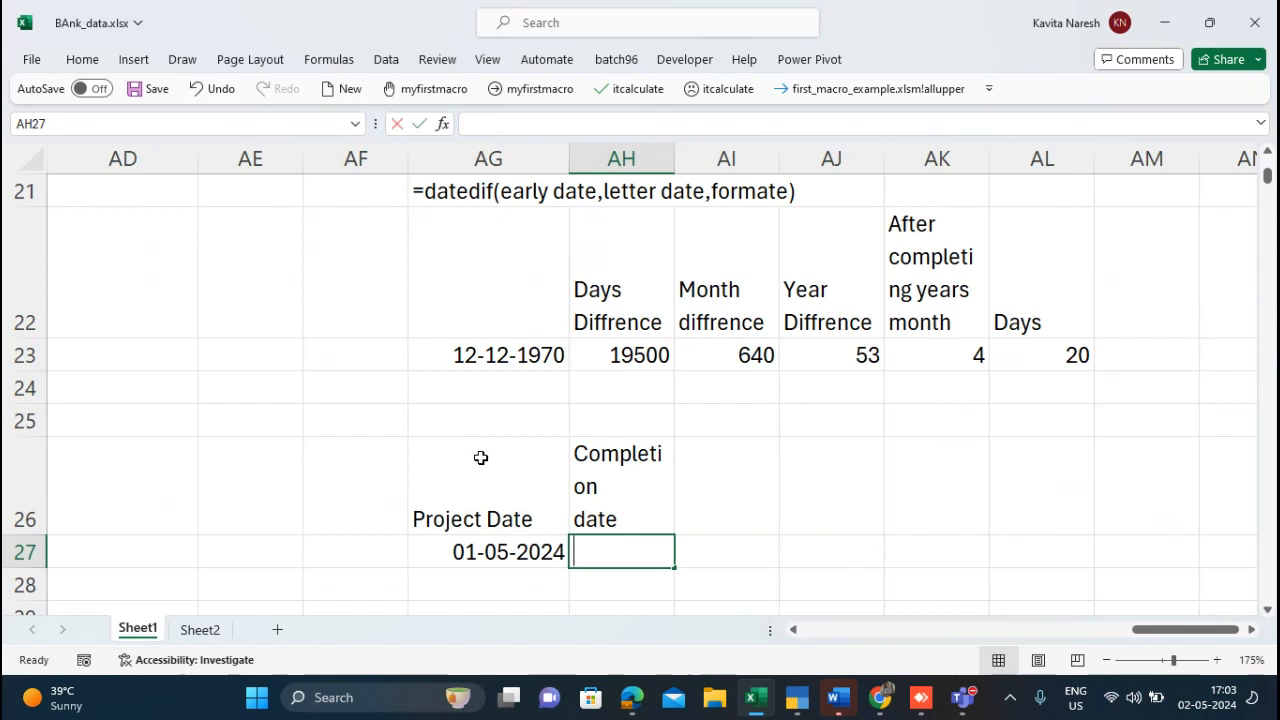
Step: Calculate the completion date in AH27 as 40 days after the project date with =AG27+40, and check the formula's reference
type("=")
key("Left")
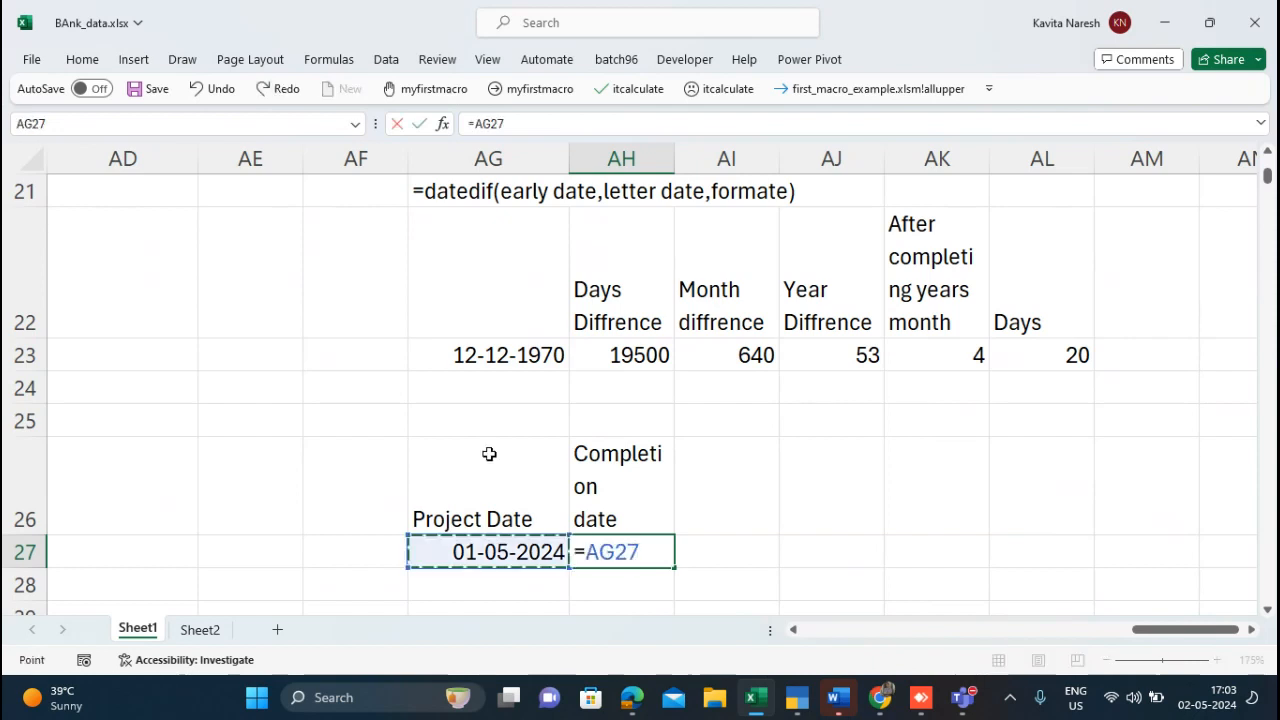
type("+")
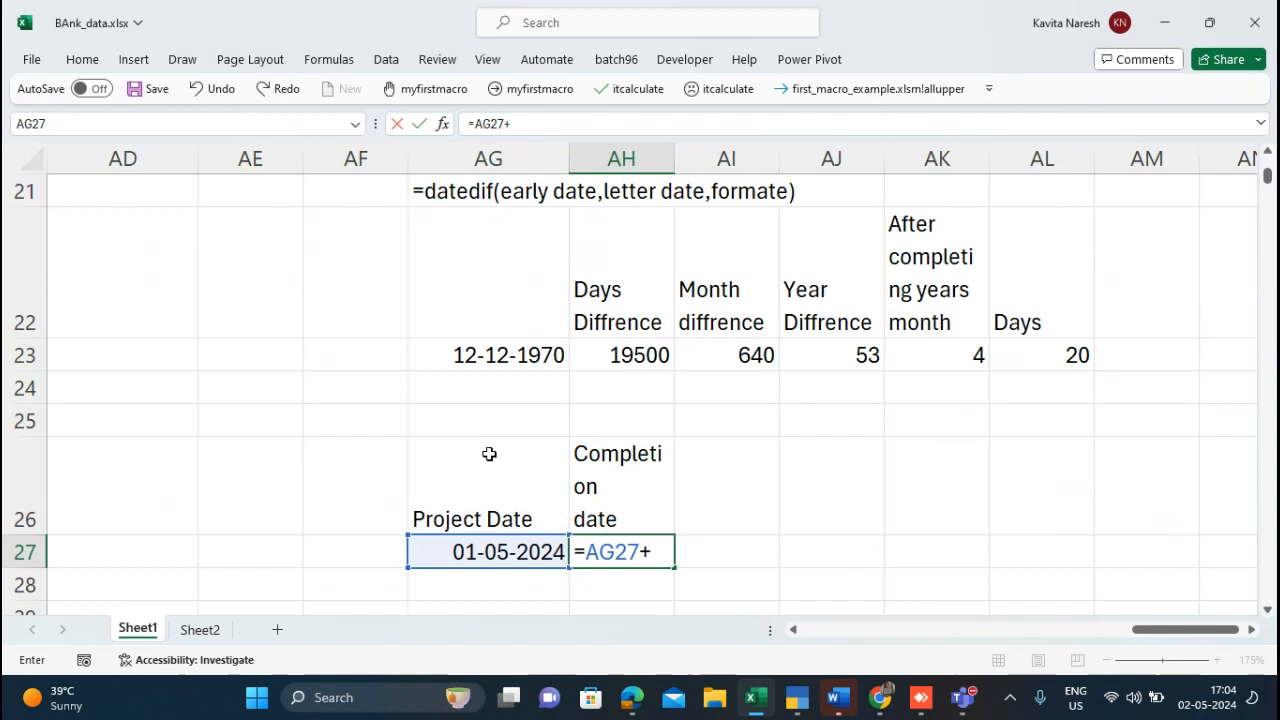
type("40")
key("Return")
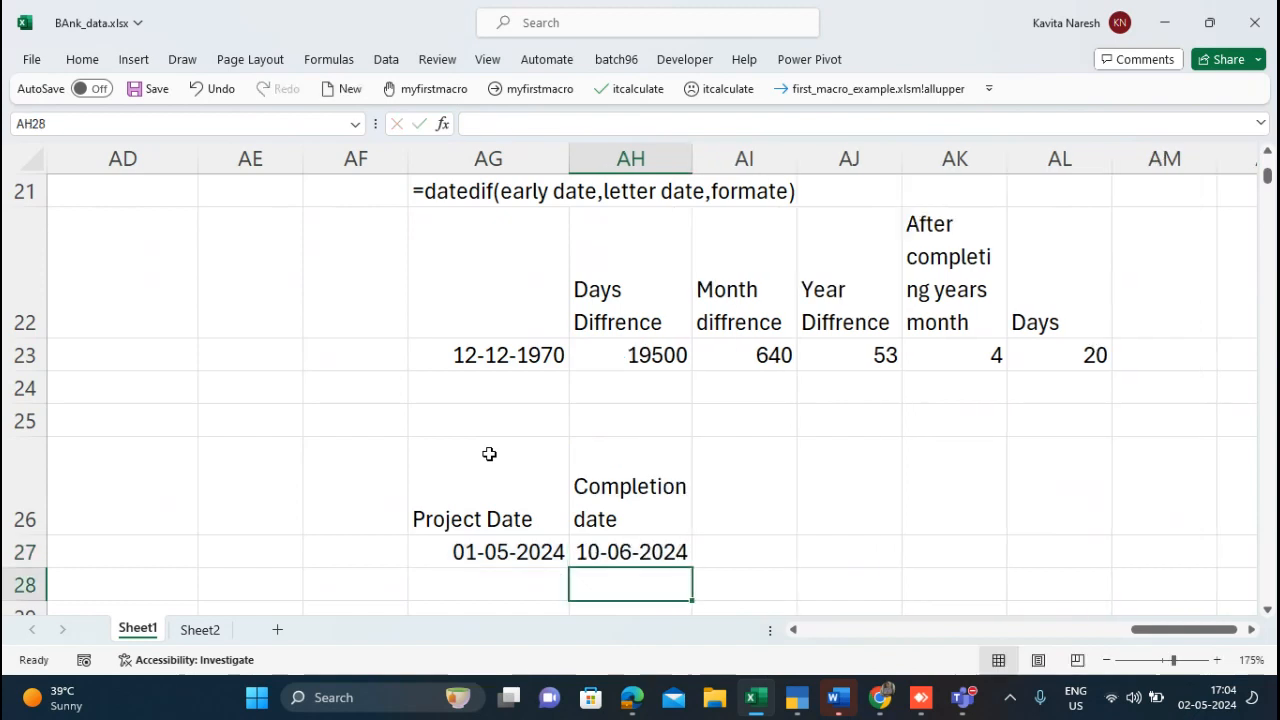
key("Up")
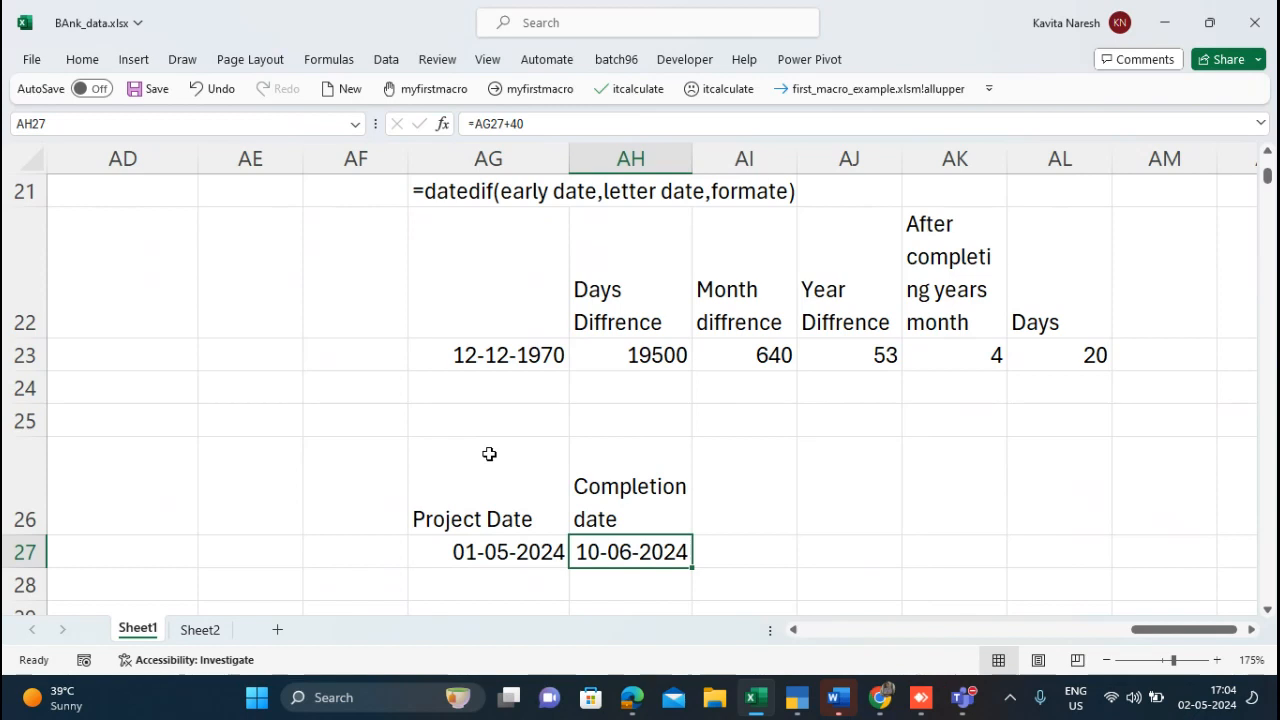
key("F2")
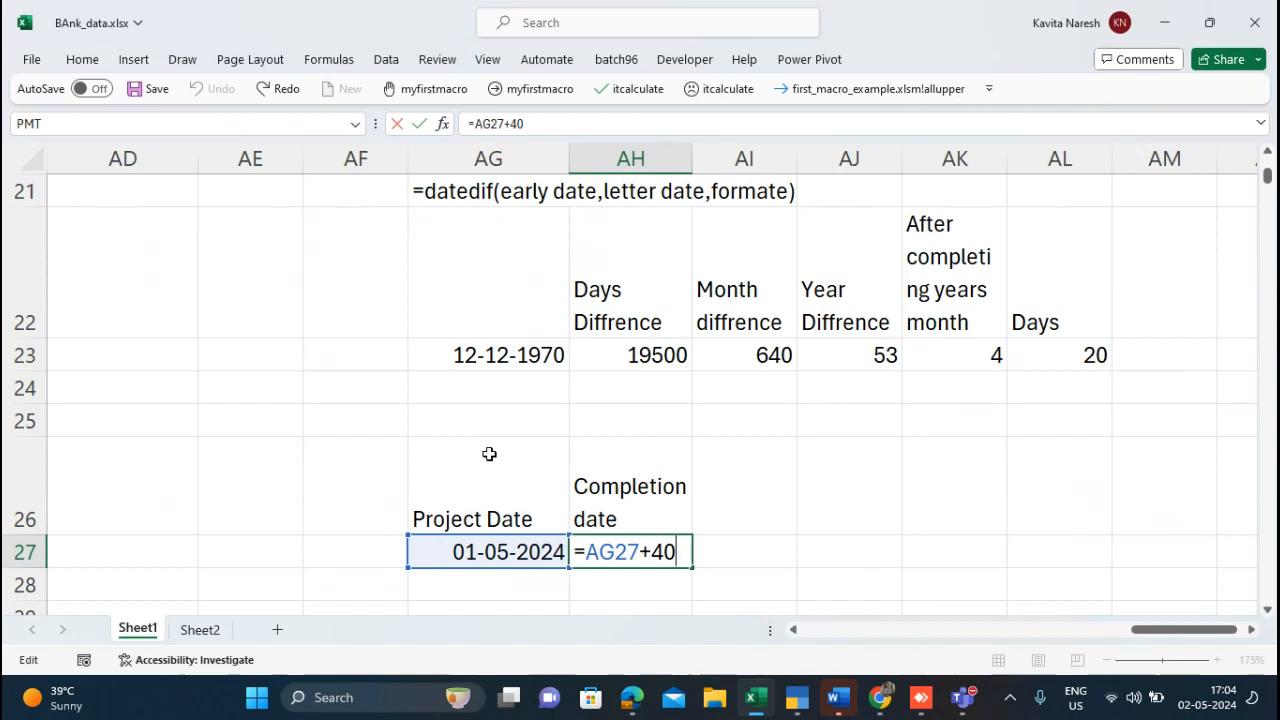
key("Return")
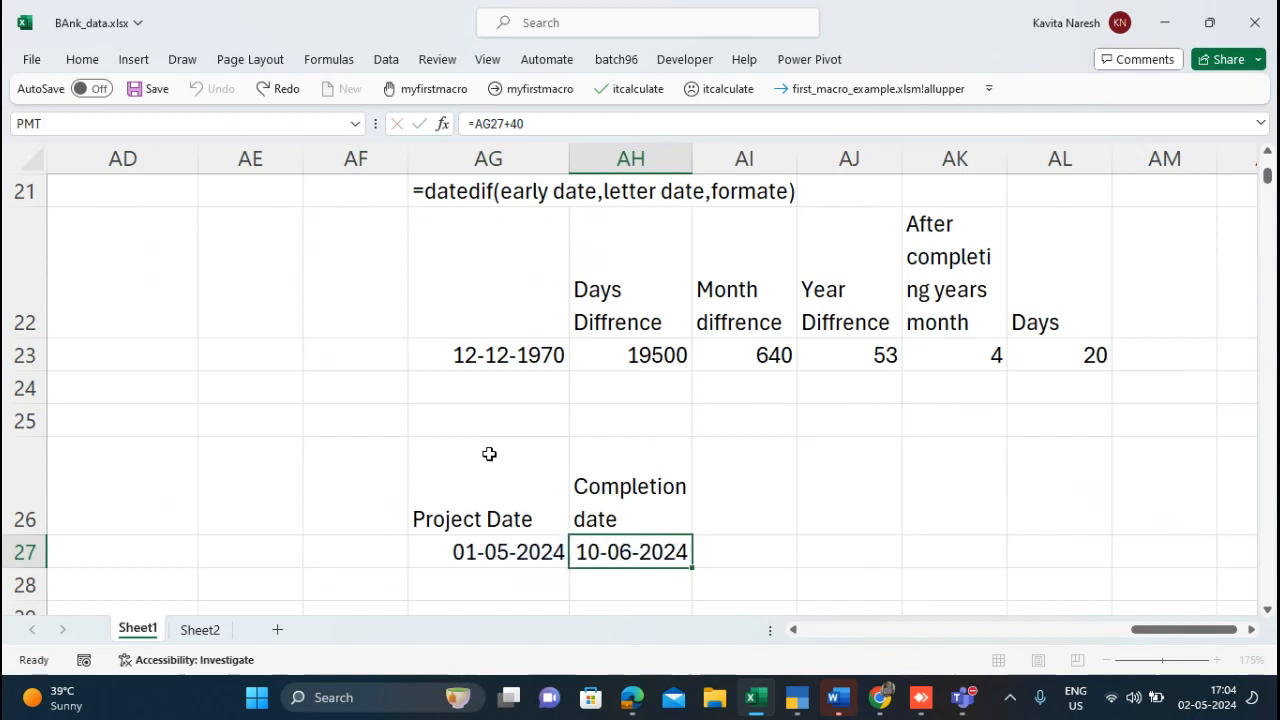
Step: Add the heading Days in AI26 and calculate the days elapsed since the project date in AI27 with =TODAY()-AG27
left_click(731, 514)
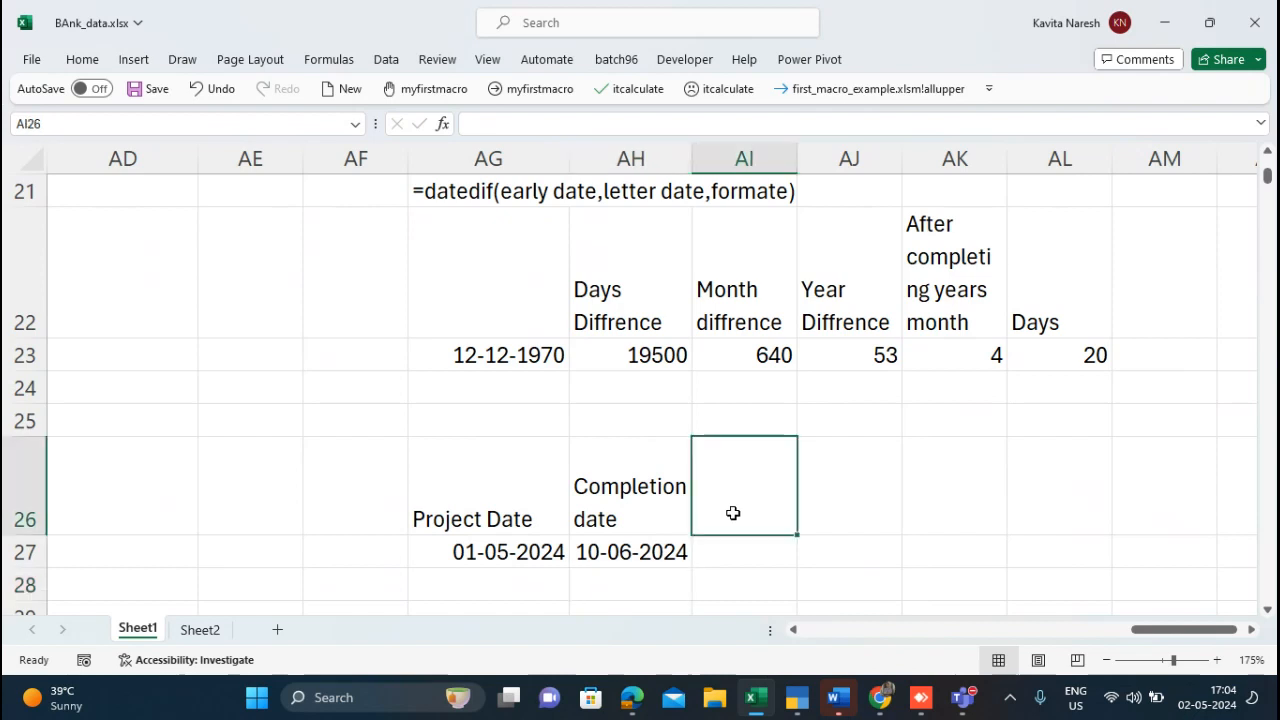
type("Days")
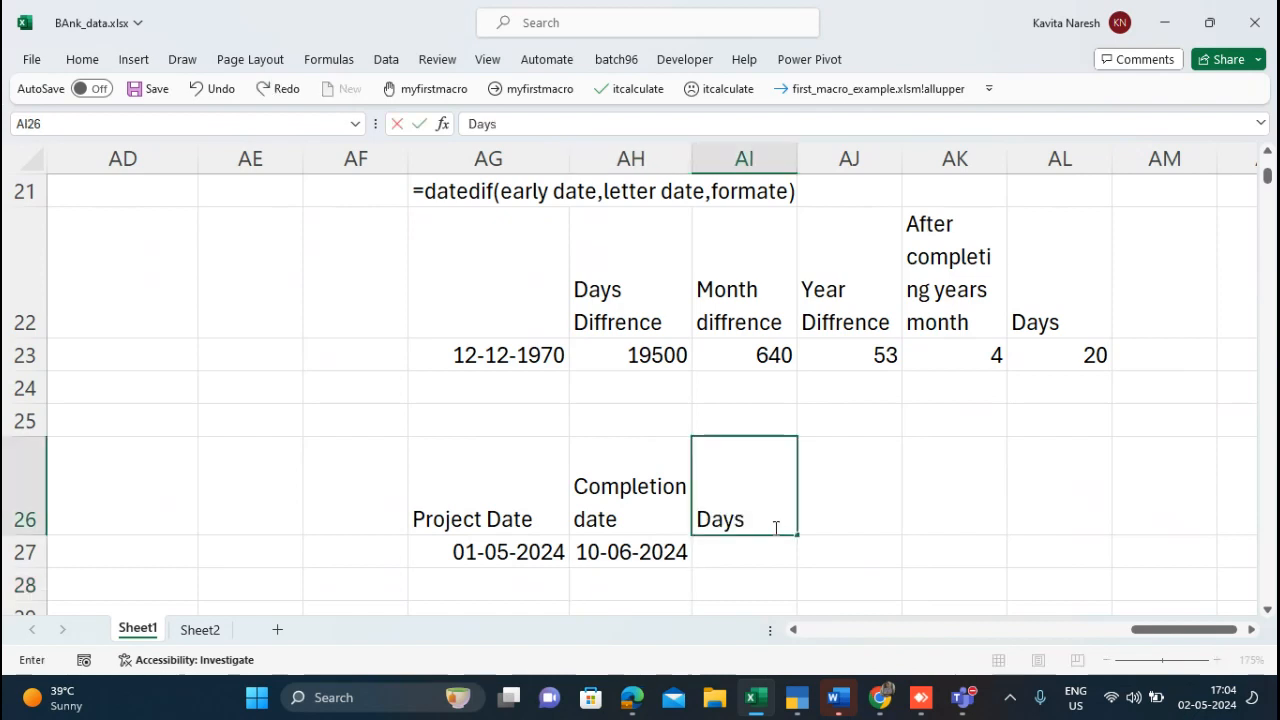
key("Return")
type("=")
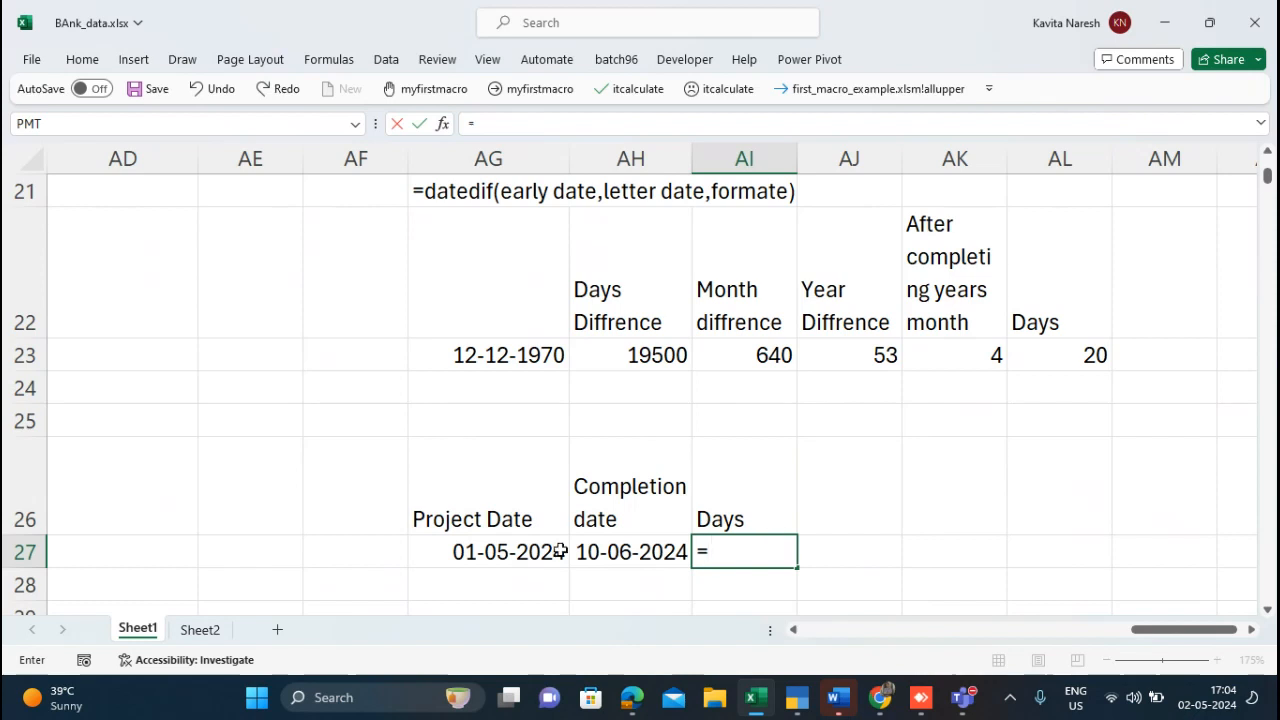
type("to")
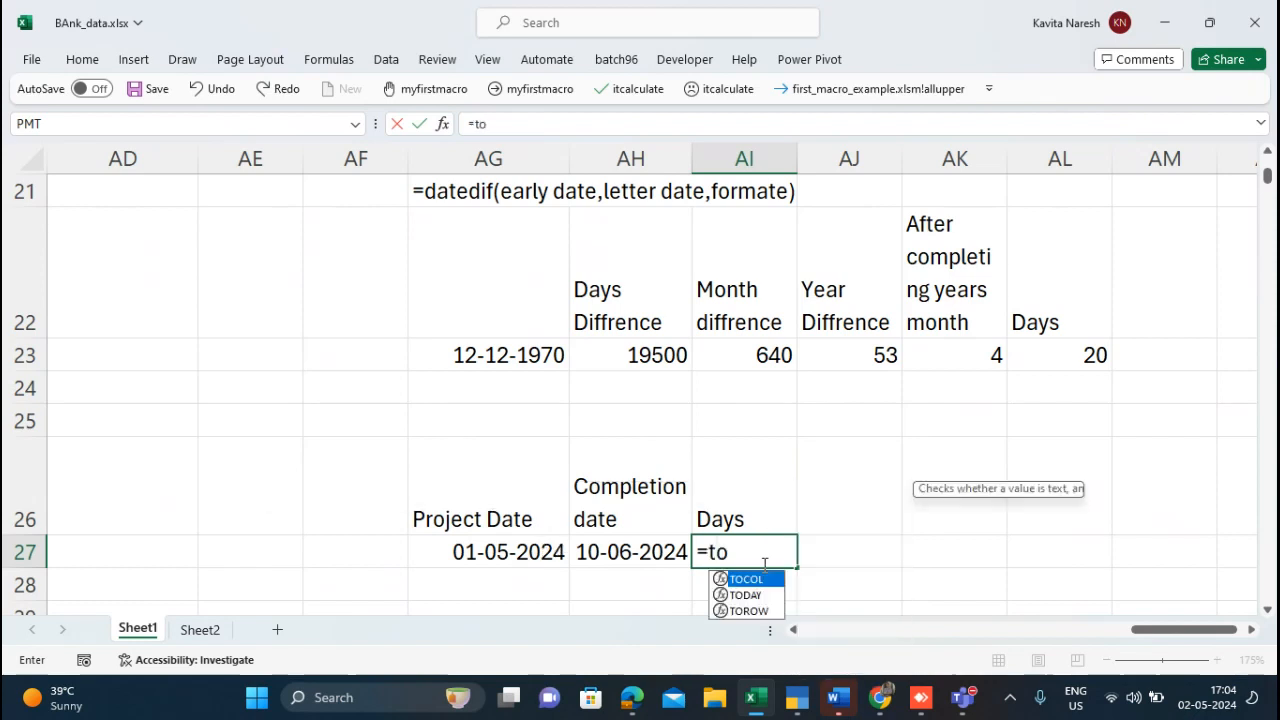
type("day")
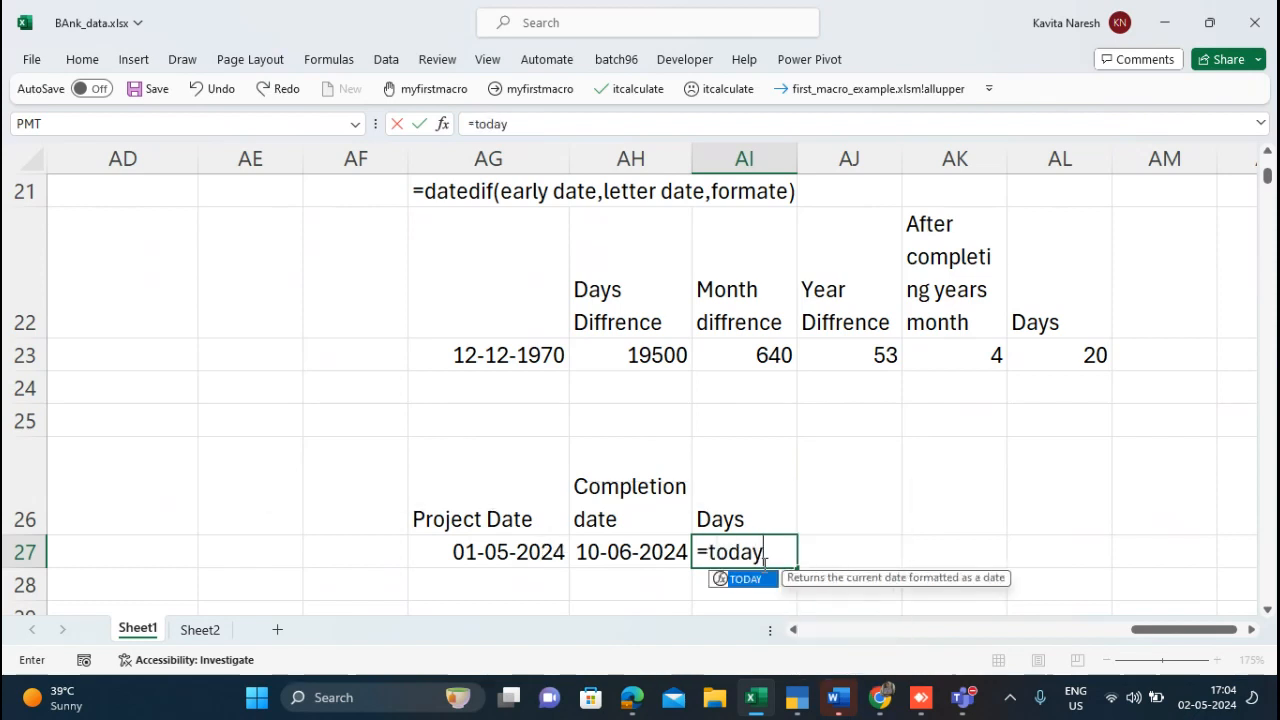
type("()_")
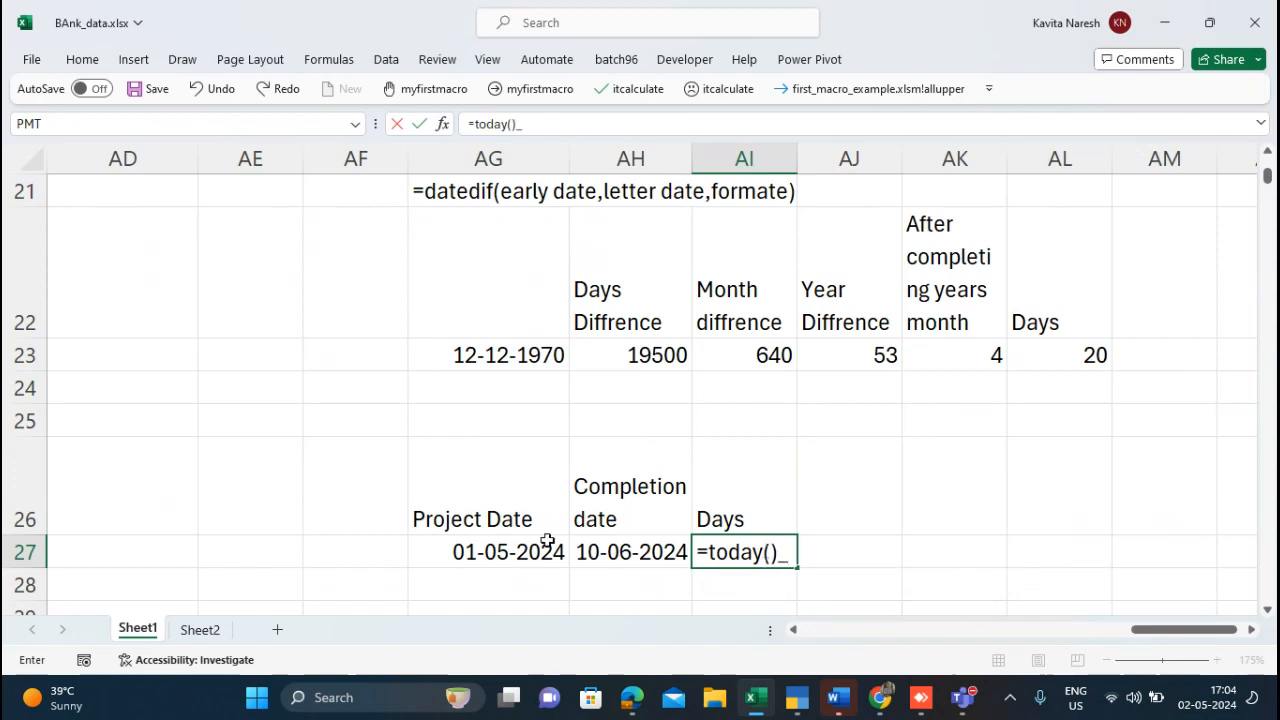
key("BackSpace")
type("-")
left_click(537, 545)
key("Return")
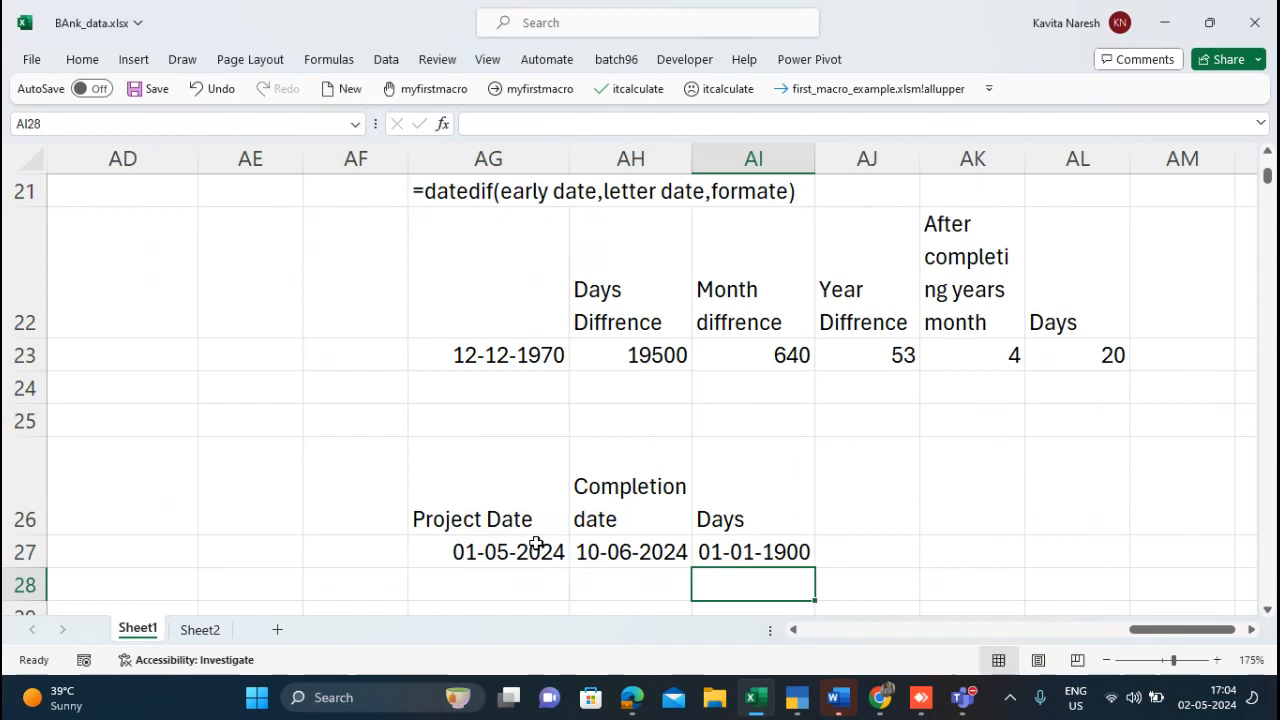
Step: Change the number format of the Days result in AI27 to General so it is not shown as a date
key("Up")
key("ctrl+shift+1")
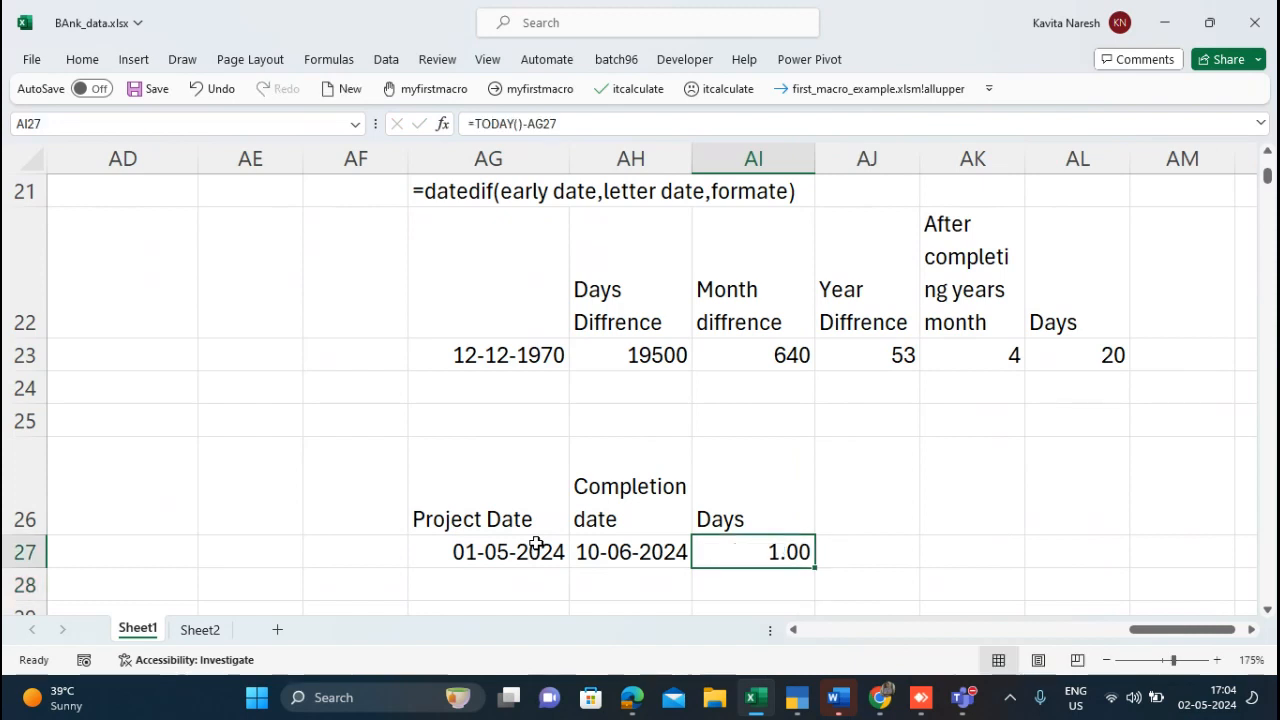
key("ctrl+shift+asciitilde")
Step: Insert a cell at AH27, shifting the existing cells right, and enter 1 in the new cell
left_click(648, 557)
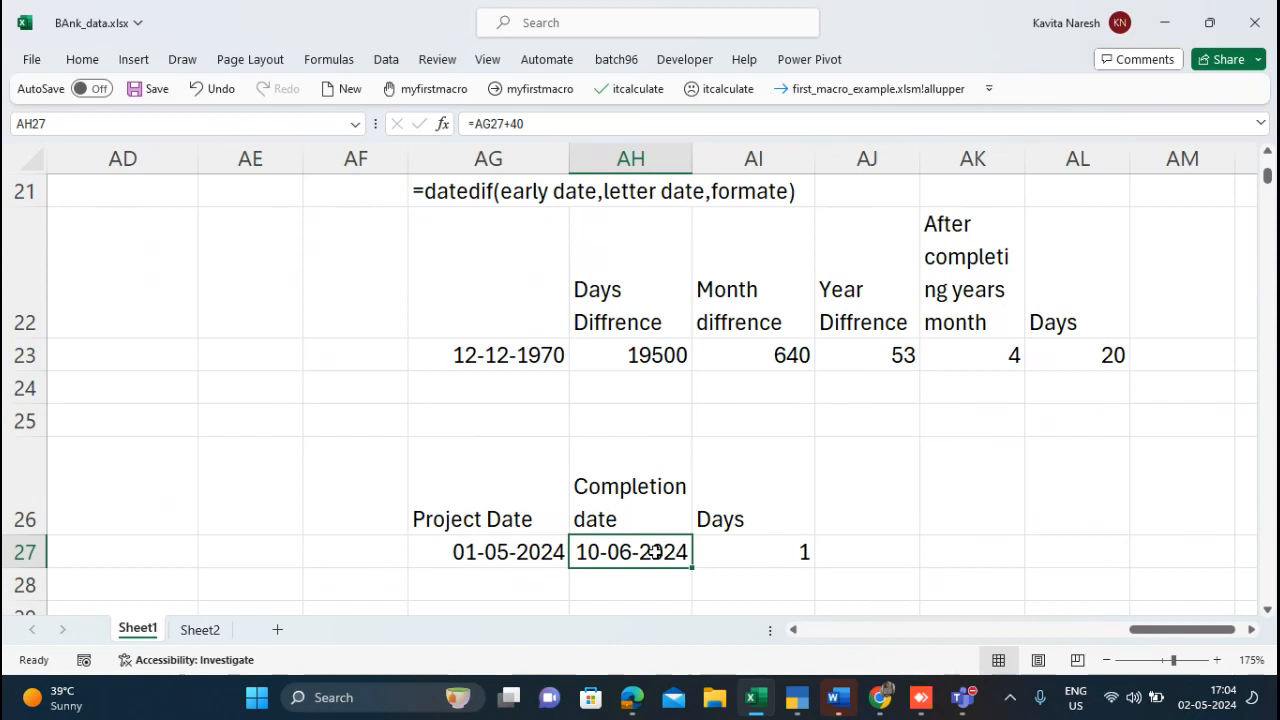
key("ctrl+shift+plus")
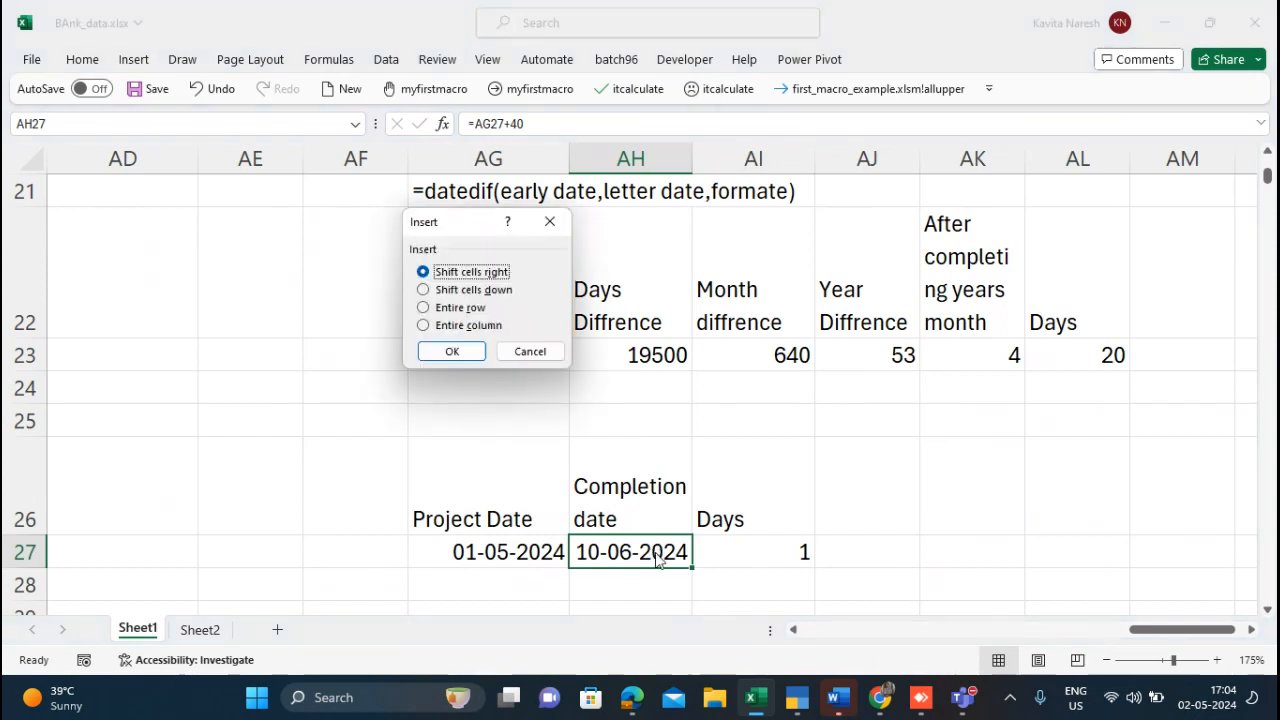
key("Down")
key("Up")
key("Escape")
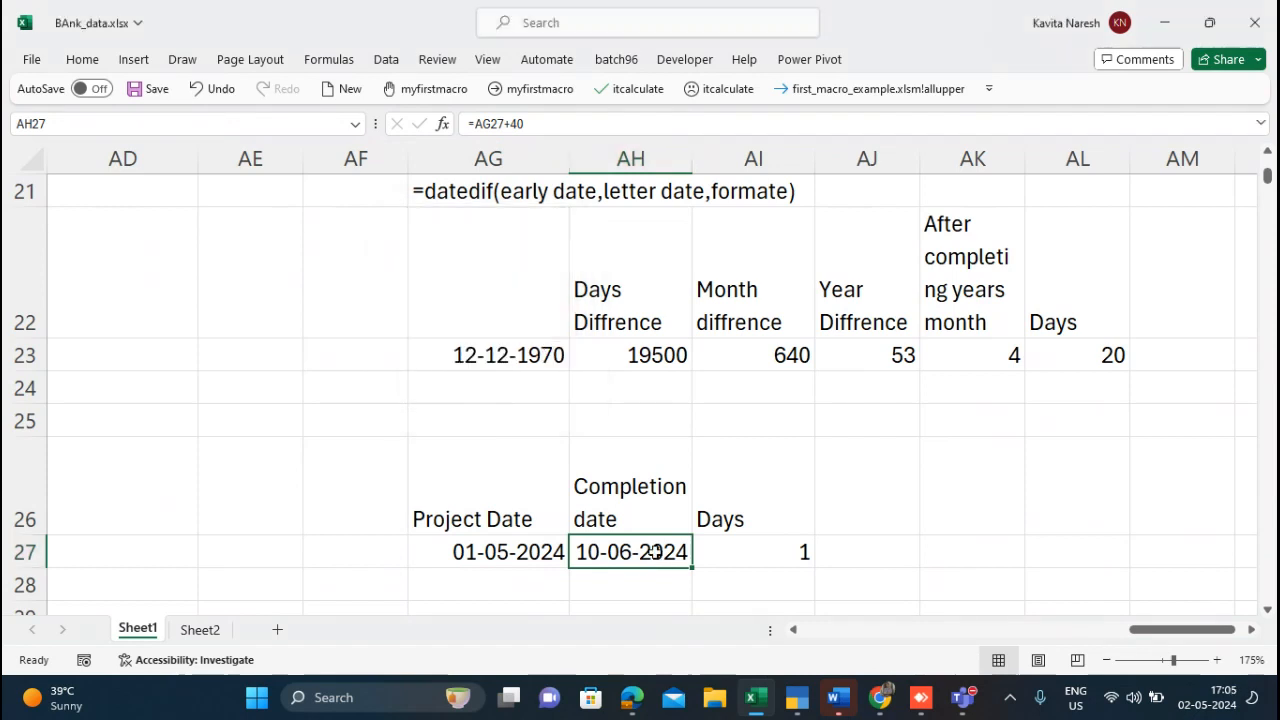
type("1")
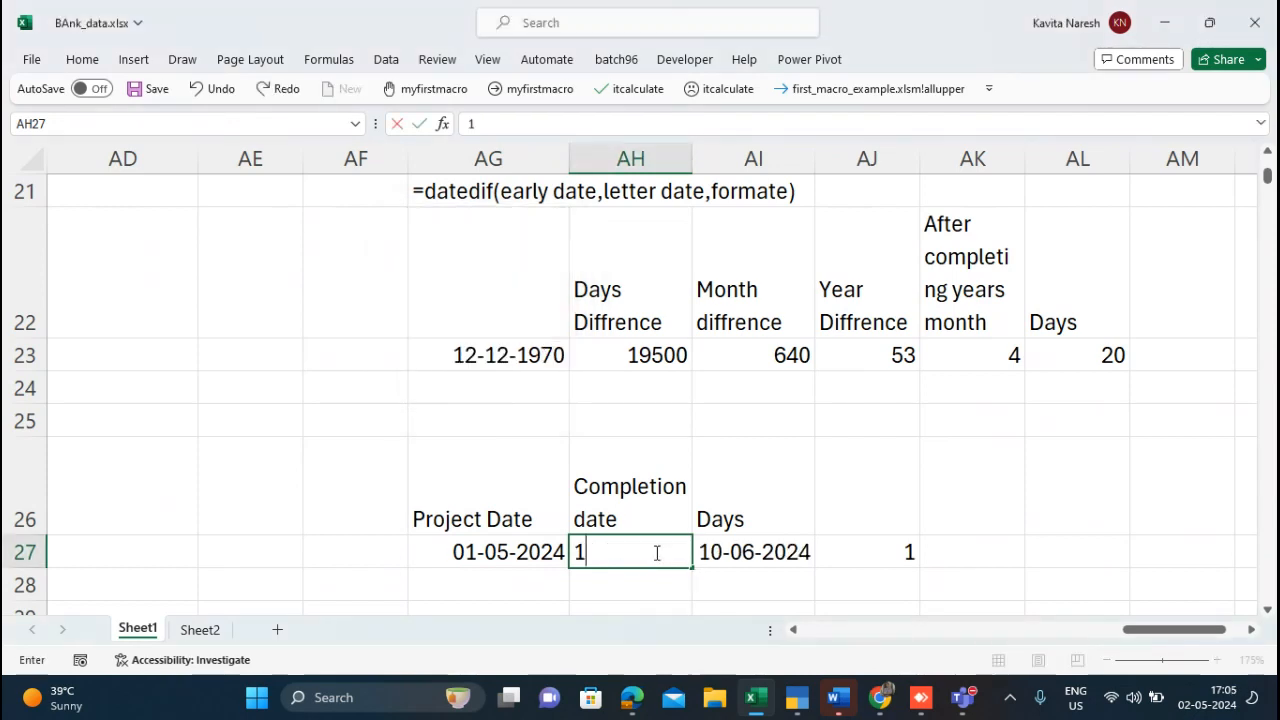
key("Return")
key("Up")
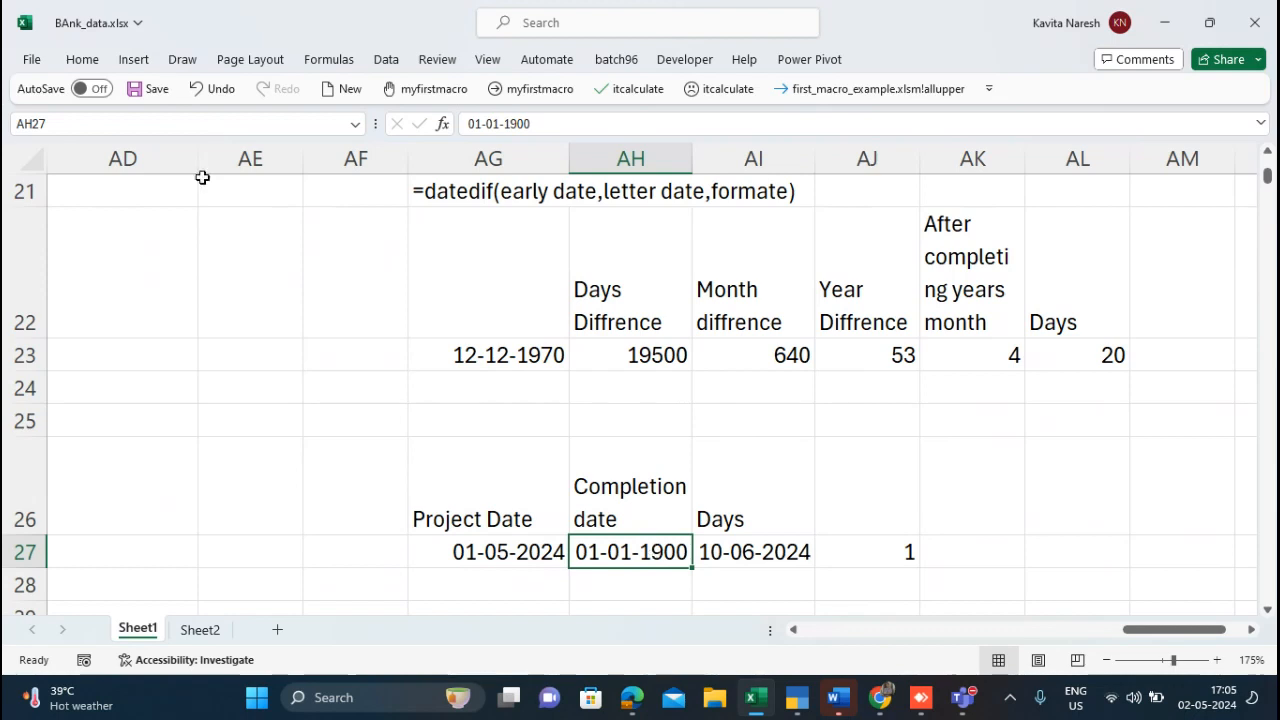
Step: Change the number format of the inserted cell AH27 to General so it is not shown as a date
left_click(84, 60)
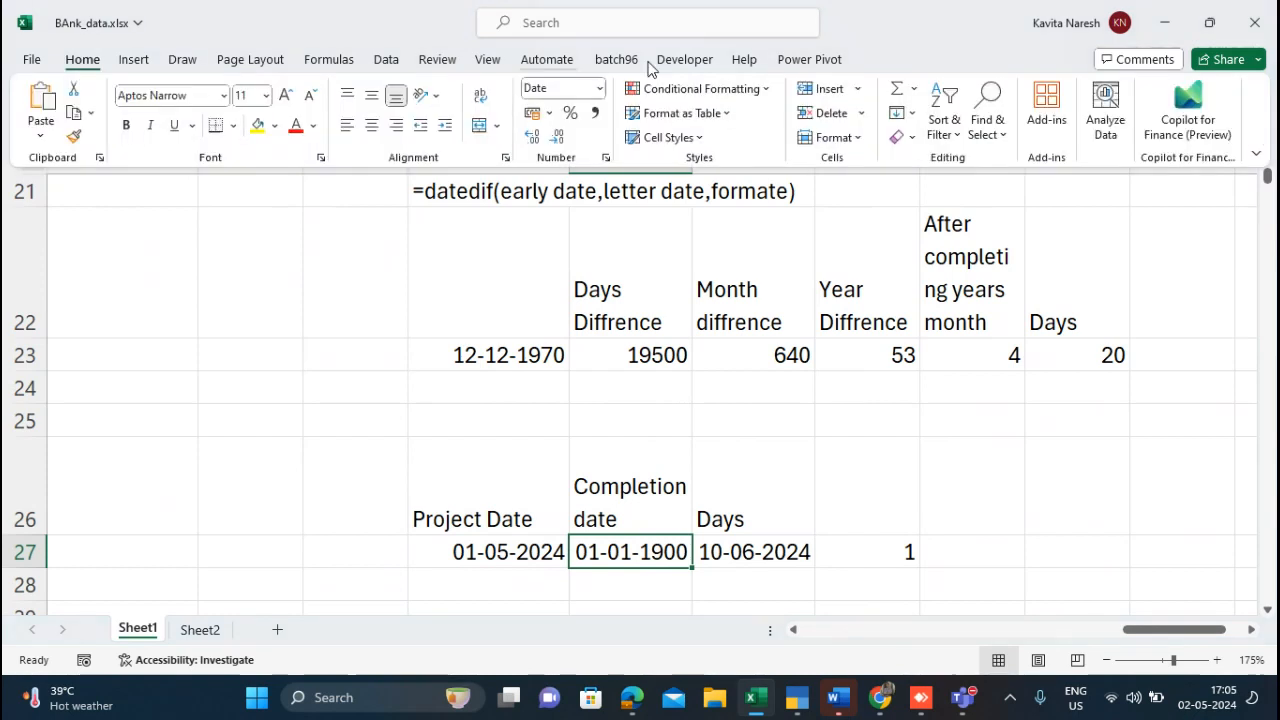
left_click(598, 89)
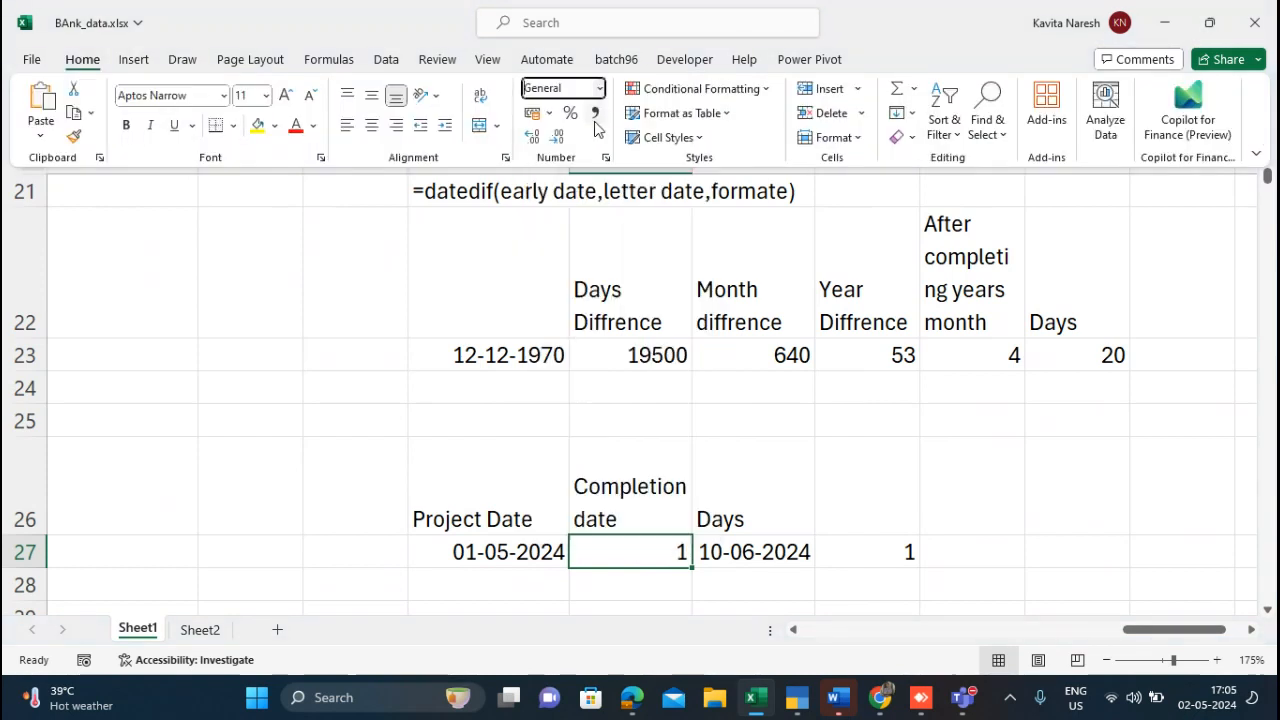
left_click(598, 123)
left_click(598, 89)
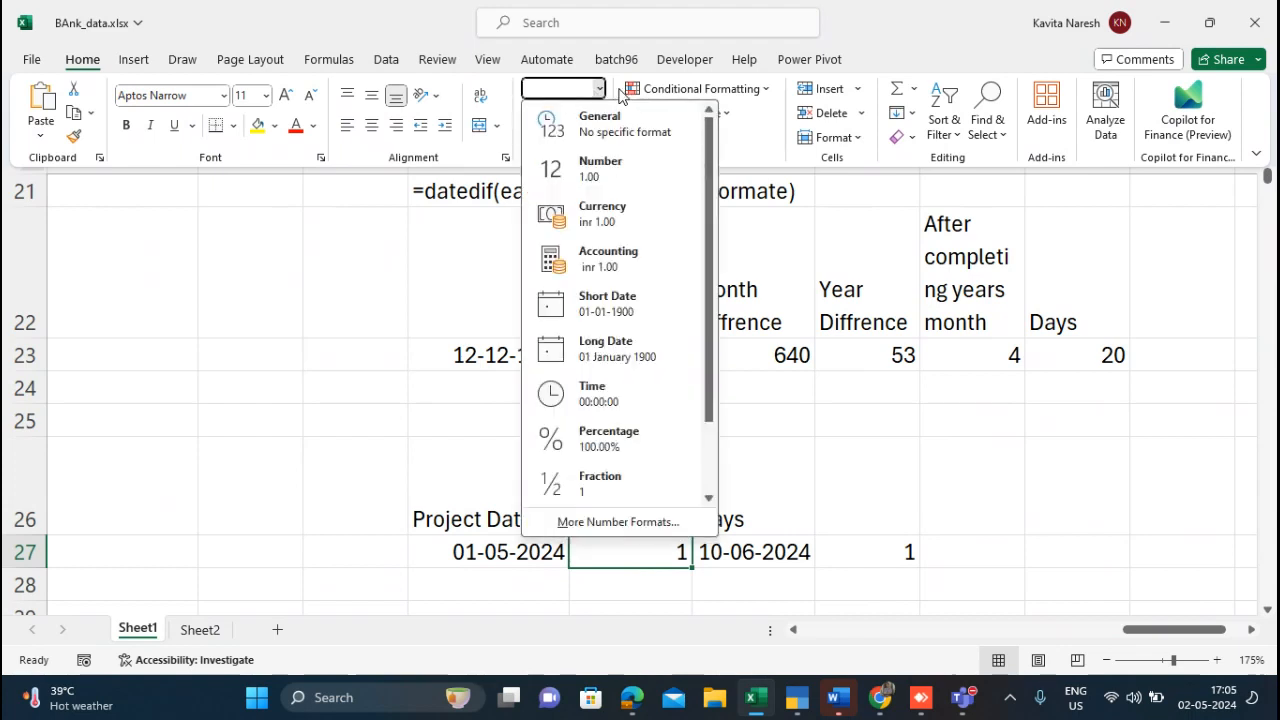
key("Escape")
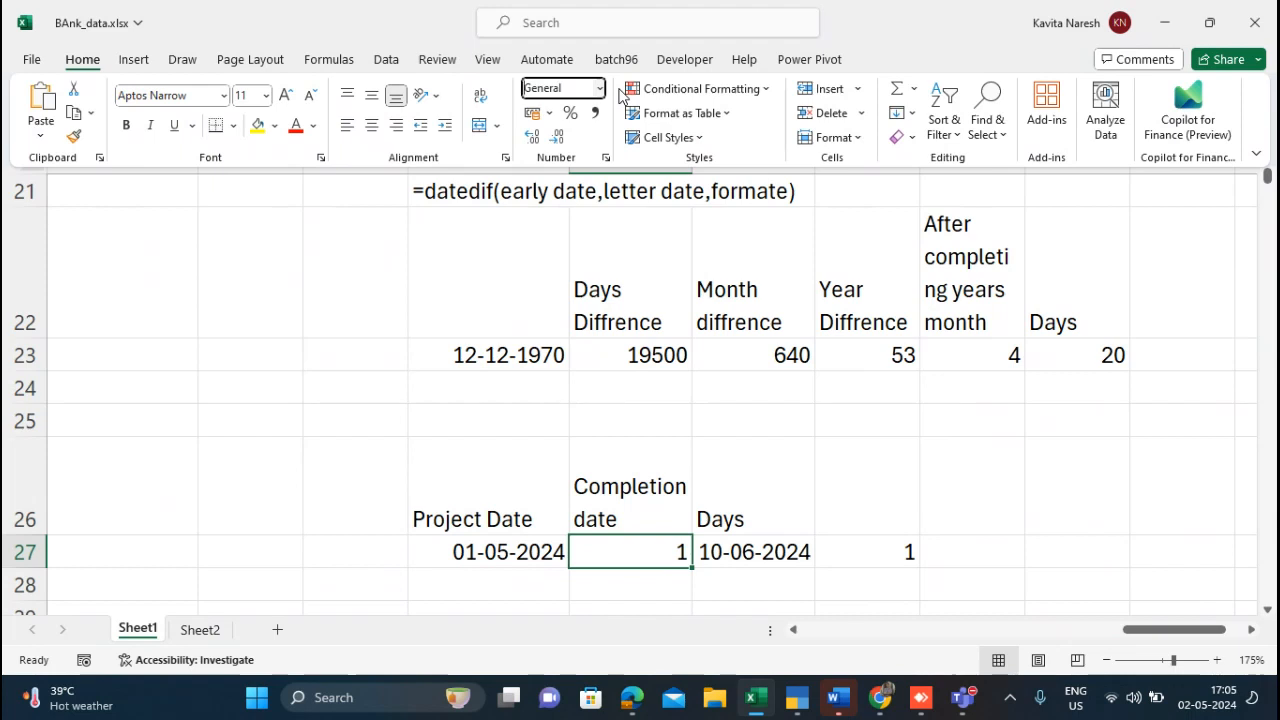
key("Escape")
left_click(726, 320)
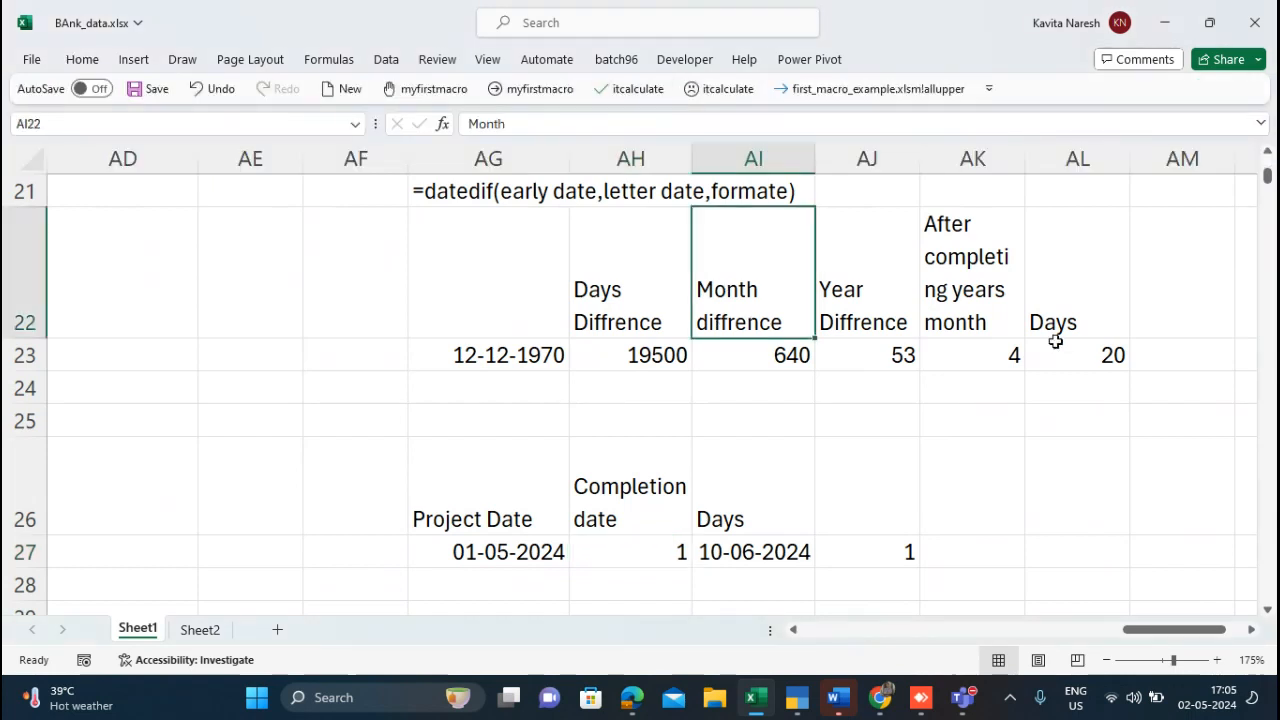
left_click(995, 352)
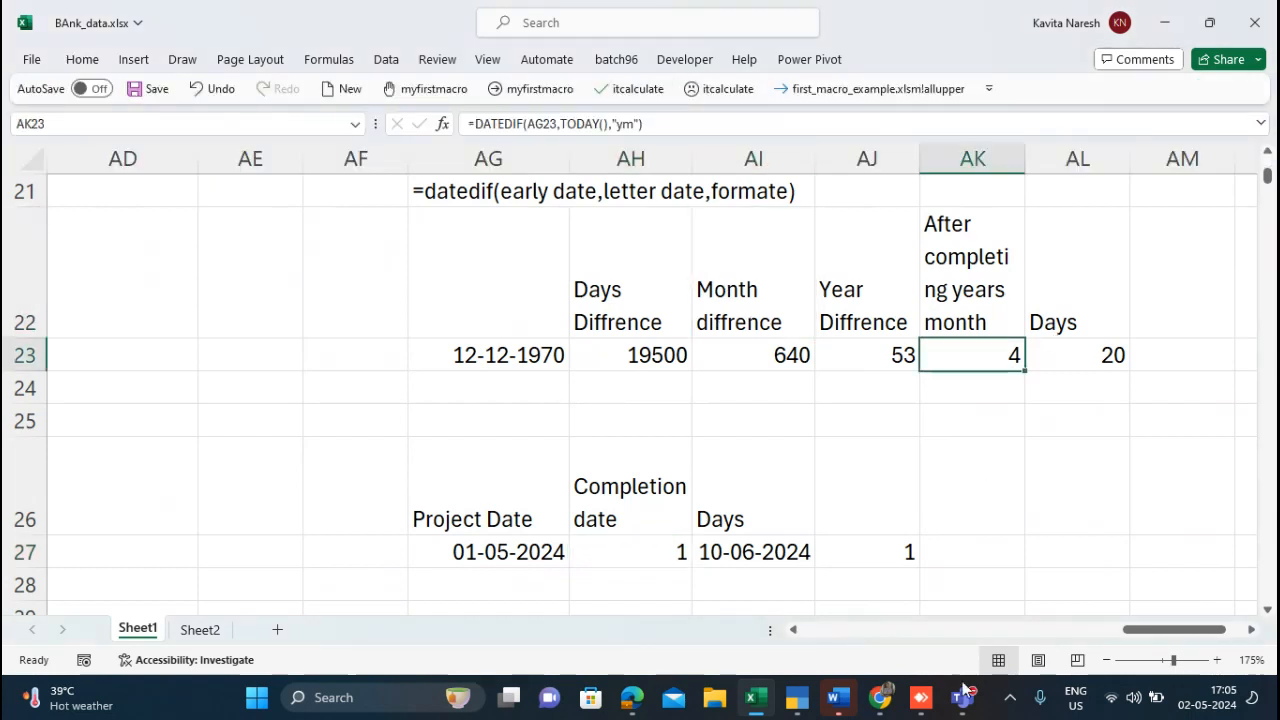
Step: Switch to the Microsoft Teams meeting window, end the live event and confirm ending it
mouse_move(964, 690)
left_click(1003, 616)
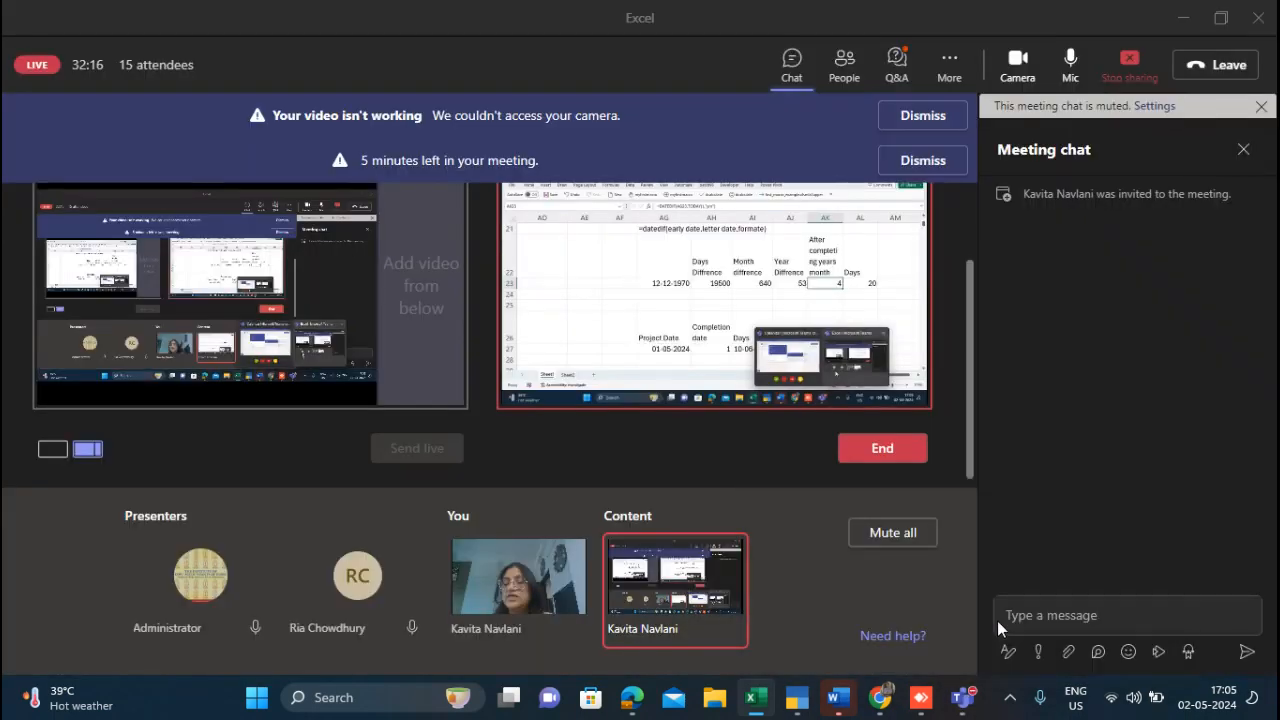
left_click(998, 618)
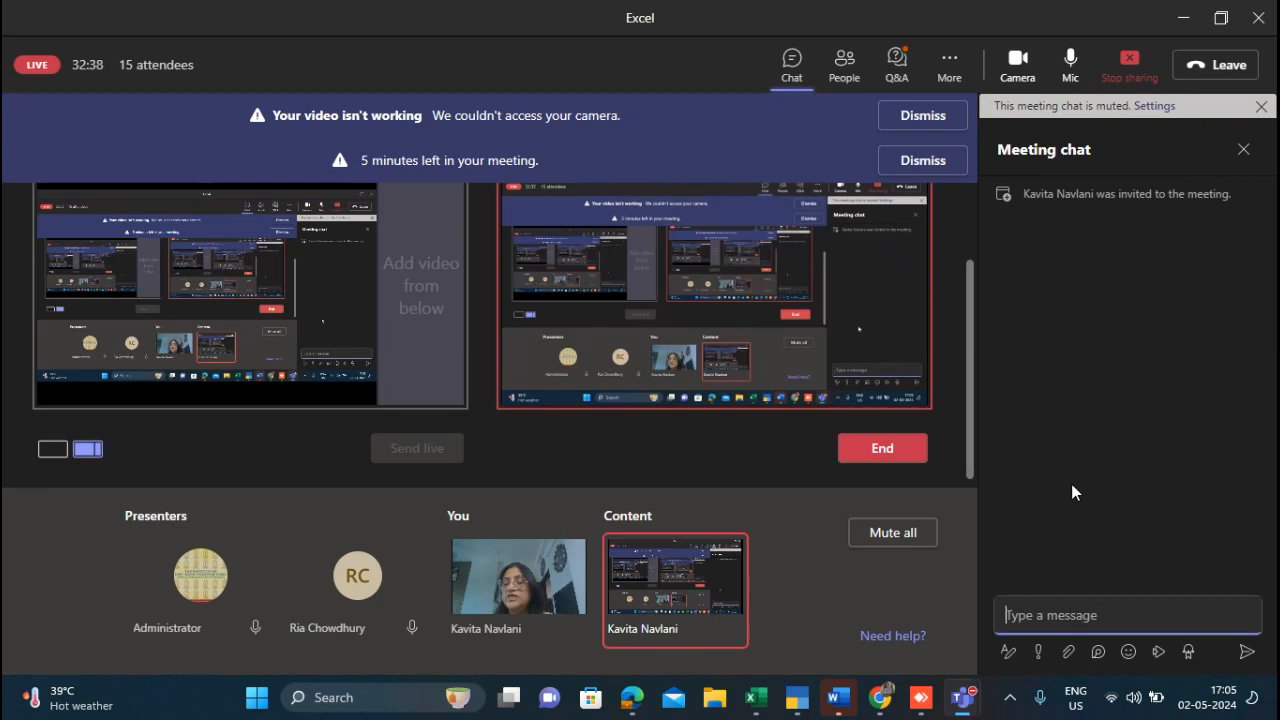
left_click(950, 68)
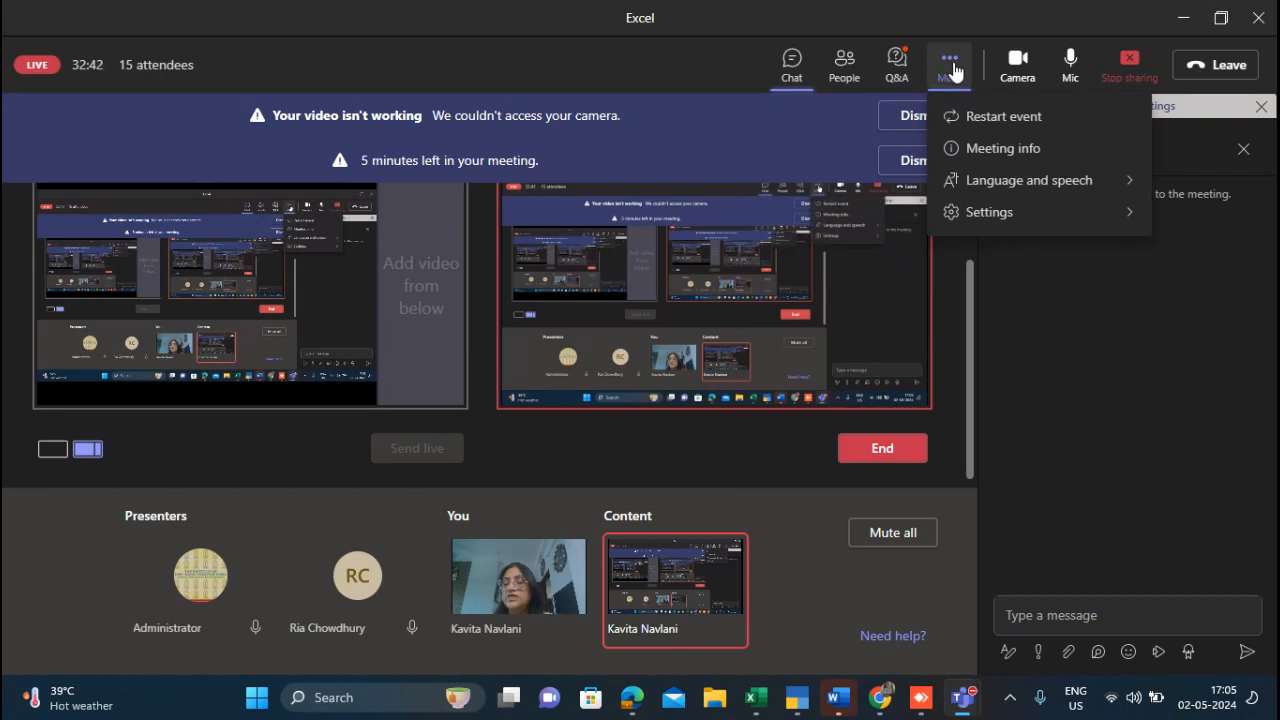
left_click(901, 451)
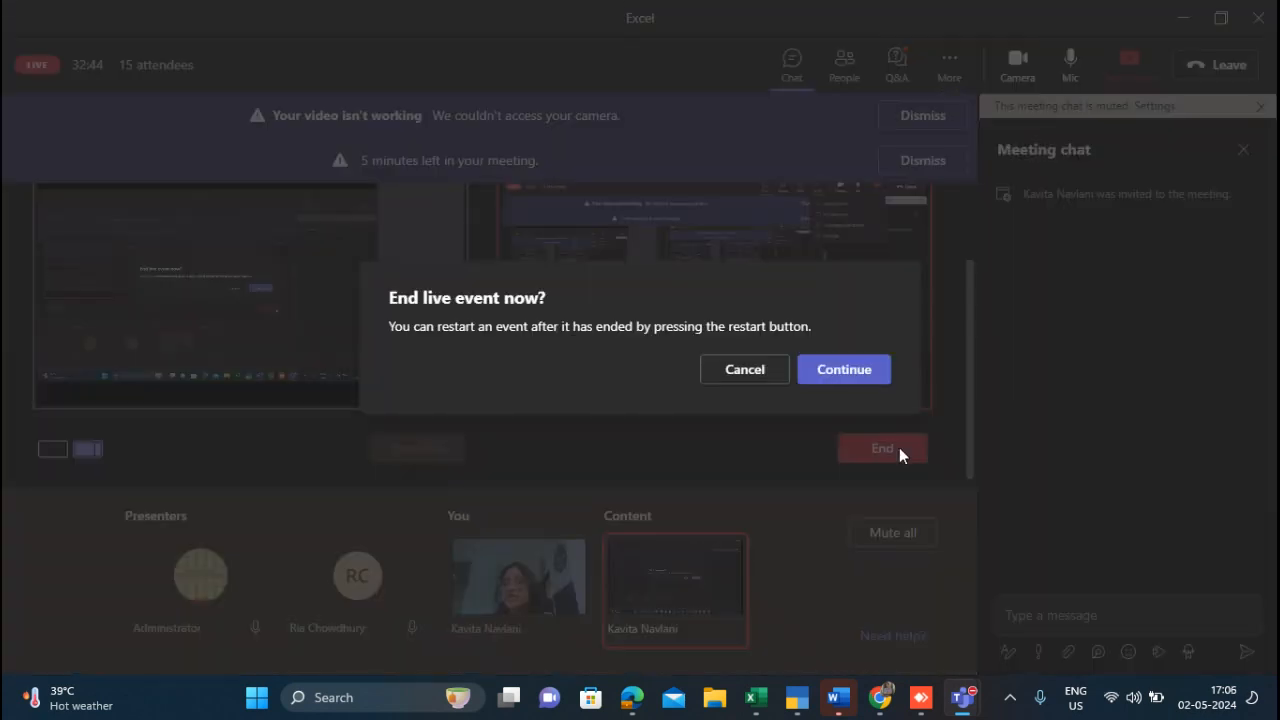
left_click(841, 370)
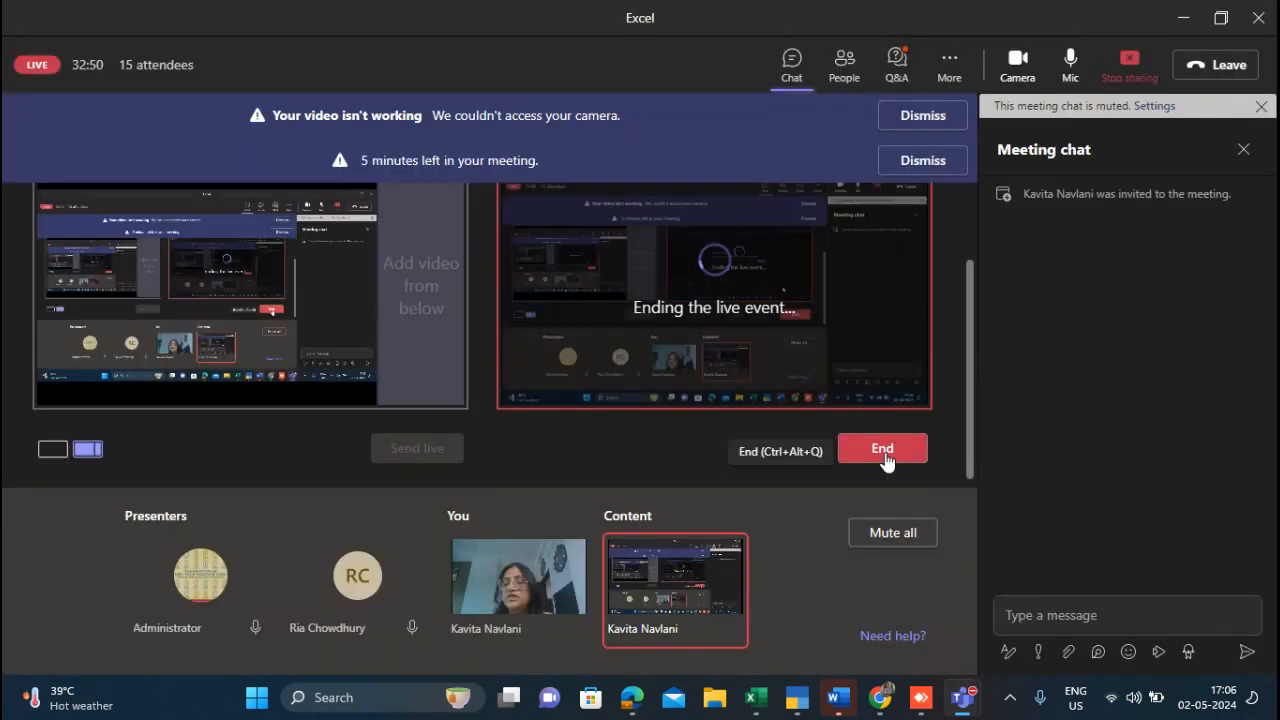